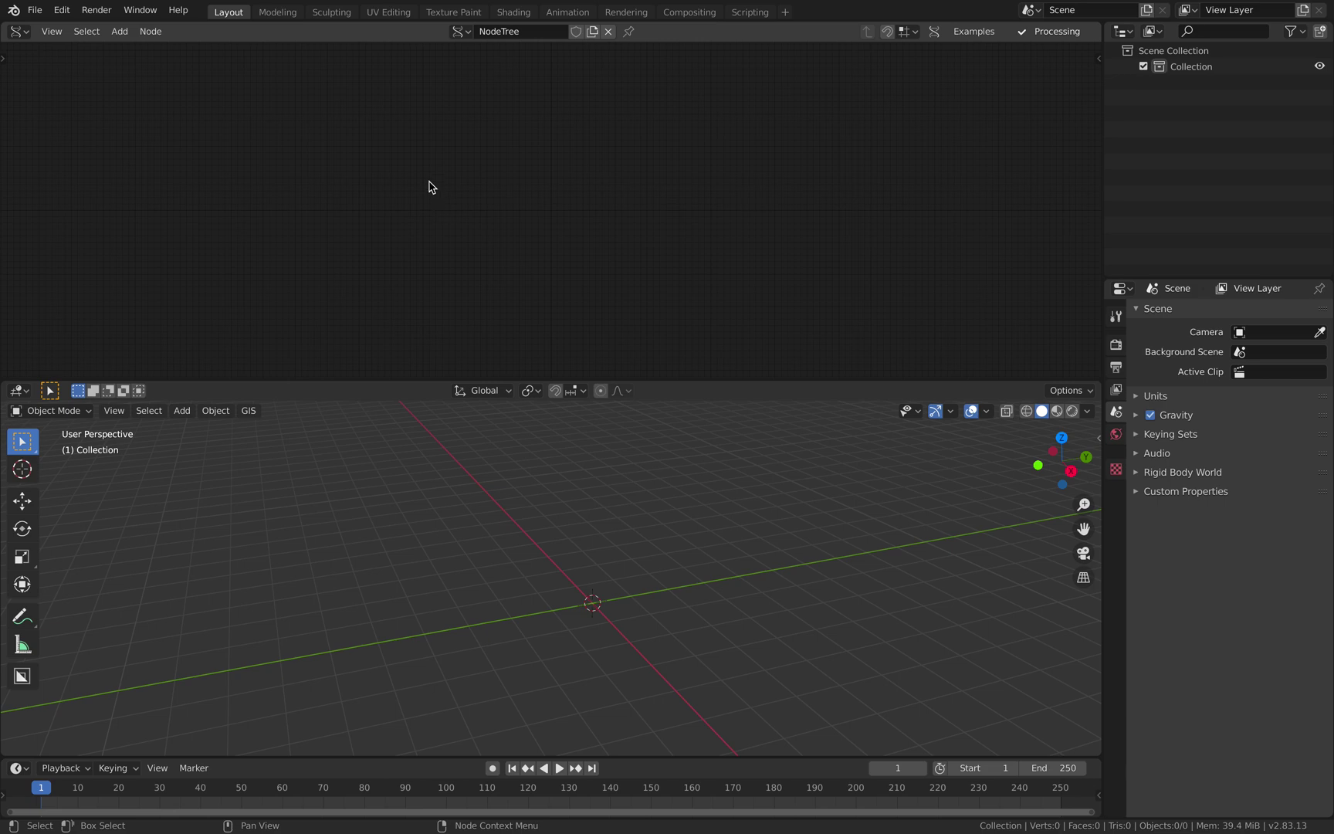
Step: Add a Sphere (Surface) node to the node tree and place it
key(shift+a)
mouse_move(433, 204)
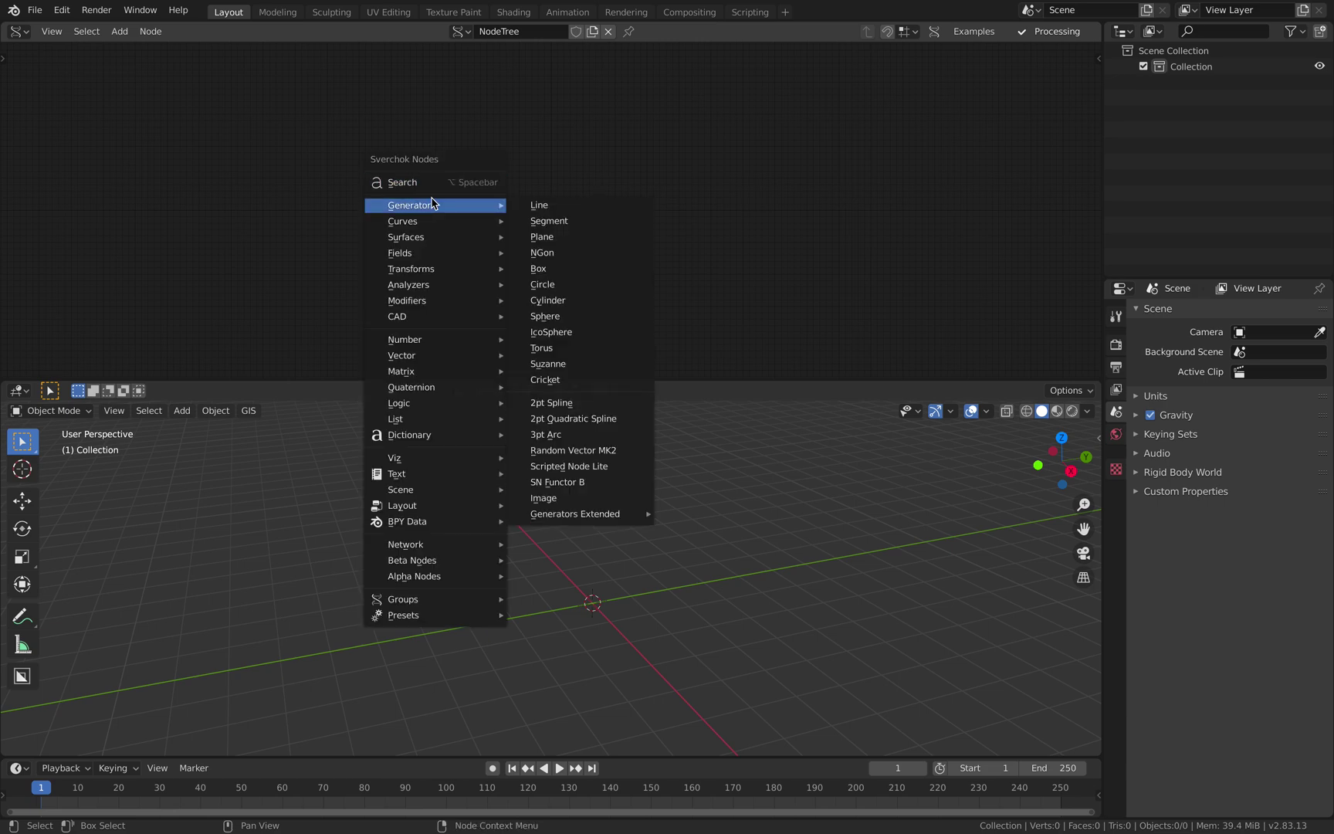
mouse_move(452, 240)
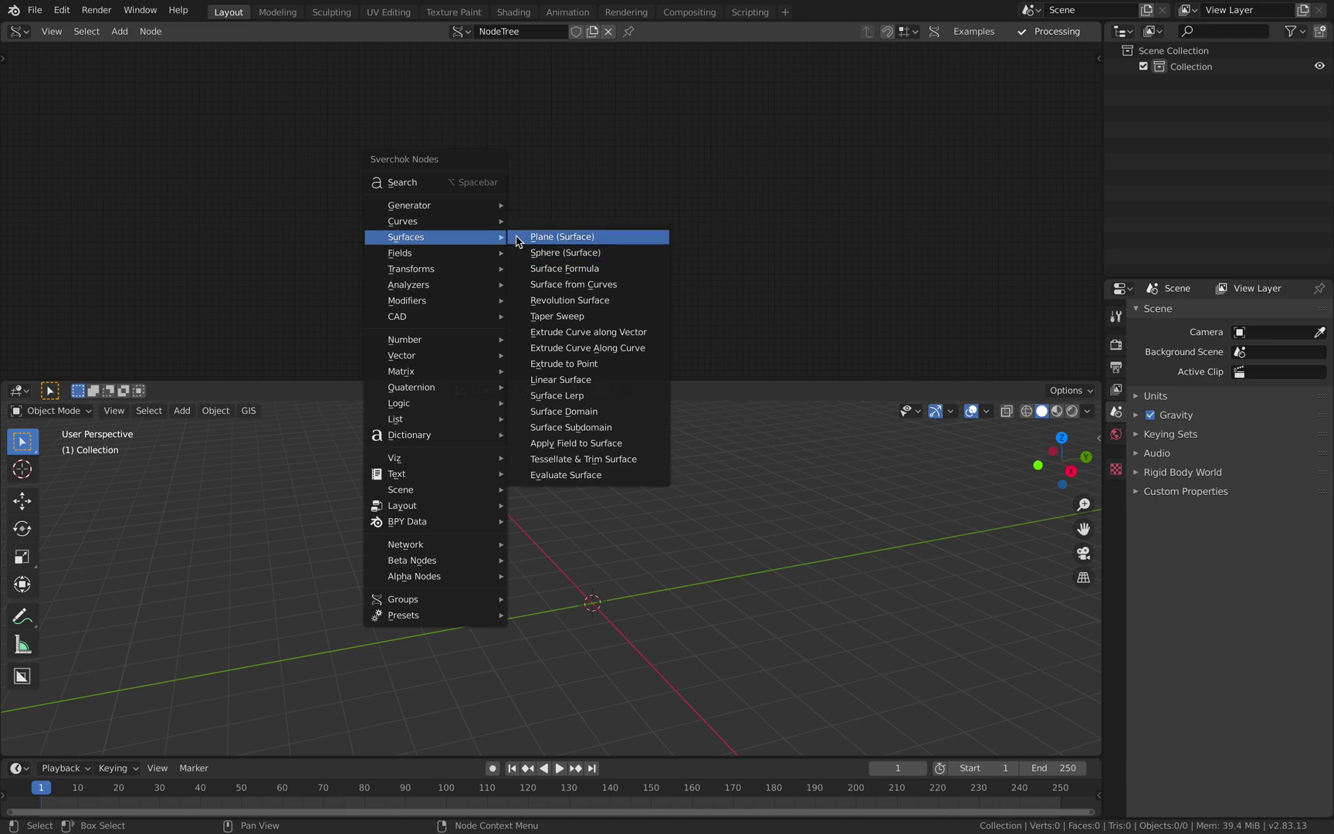
mouse_move(484, 224)
click(581, 252)
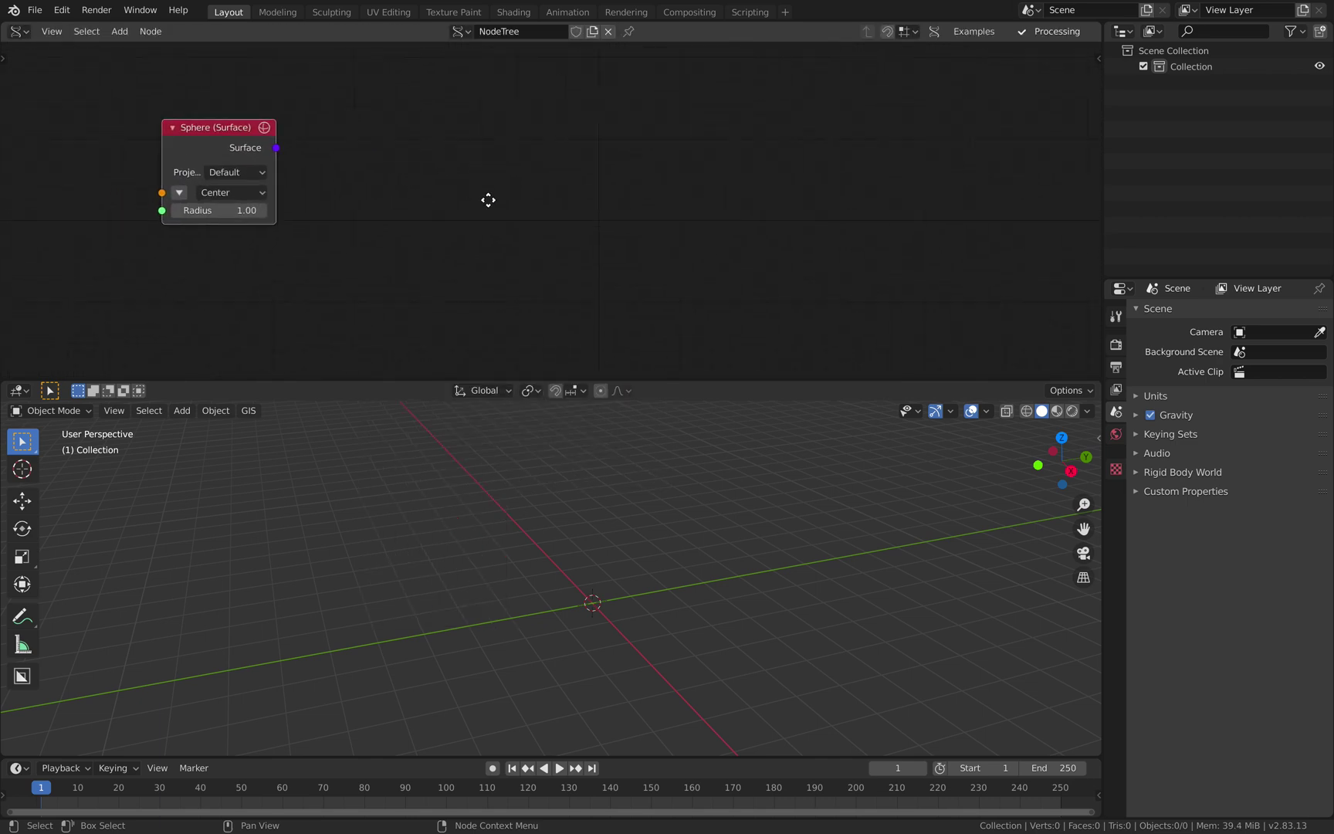
click(582, 226)
drag(370, 200, 480, 172)
drag(369, 163, 365, 184)
Step: Add a Surface Subdomain node and place it to the right of the Sphere (Surface) node
key(shift+a)
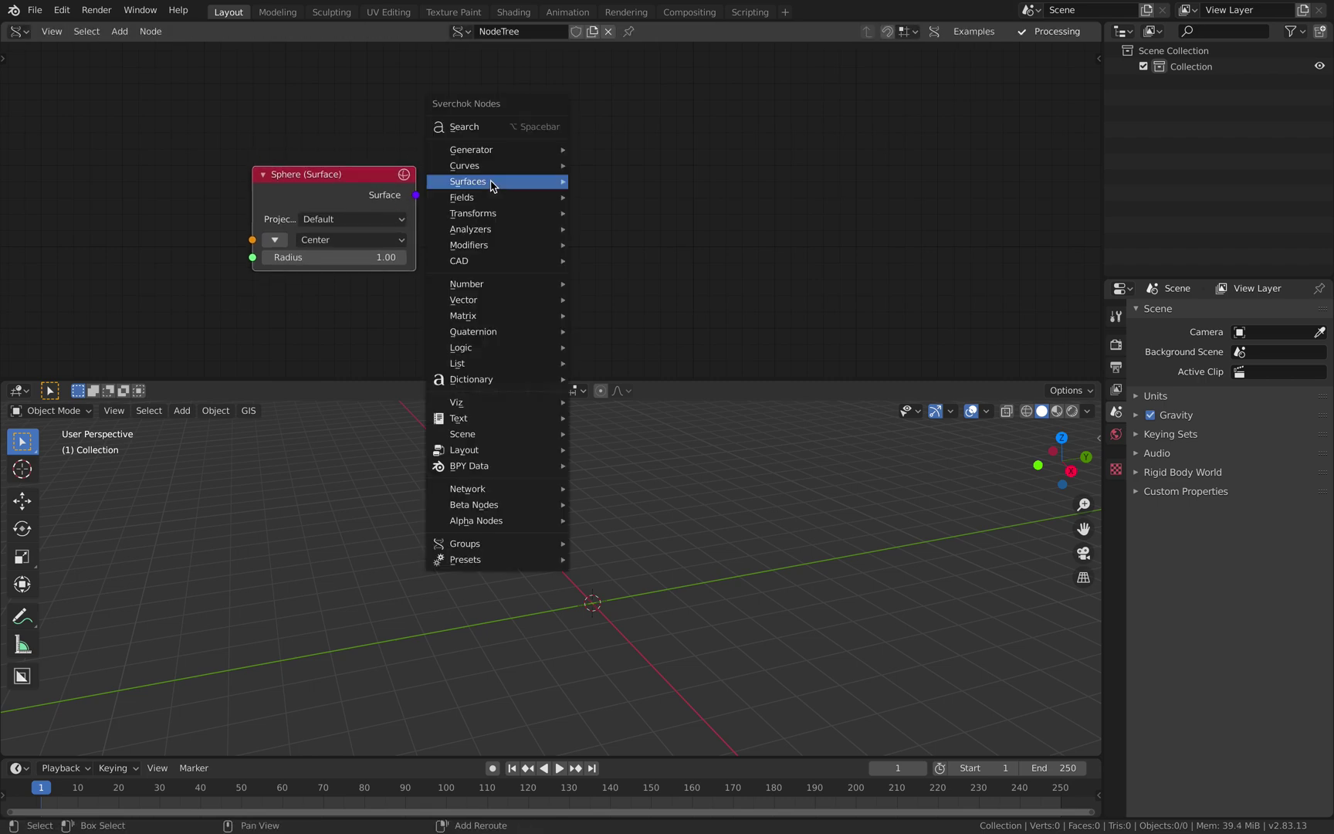
mouse_move(492, 185)
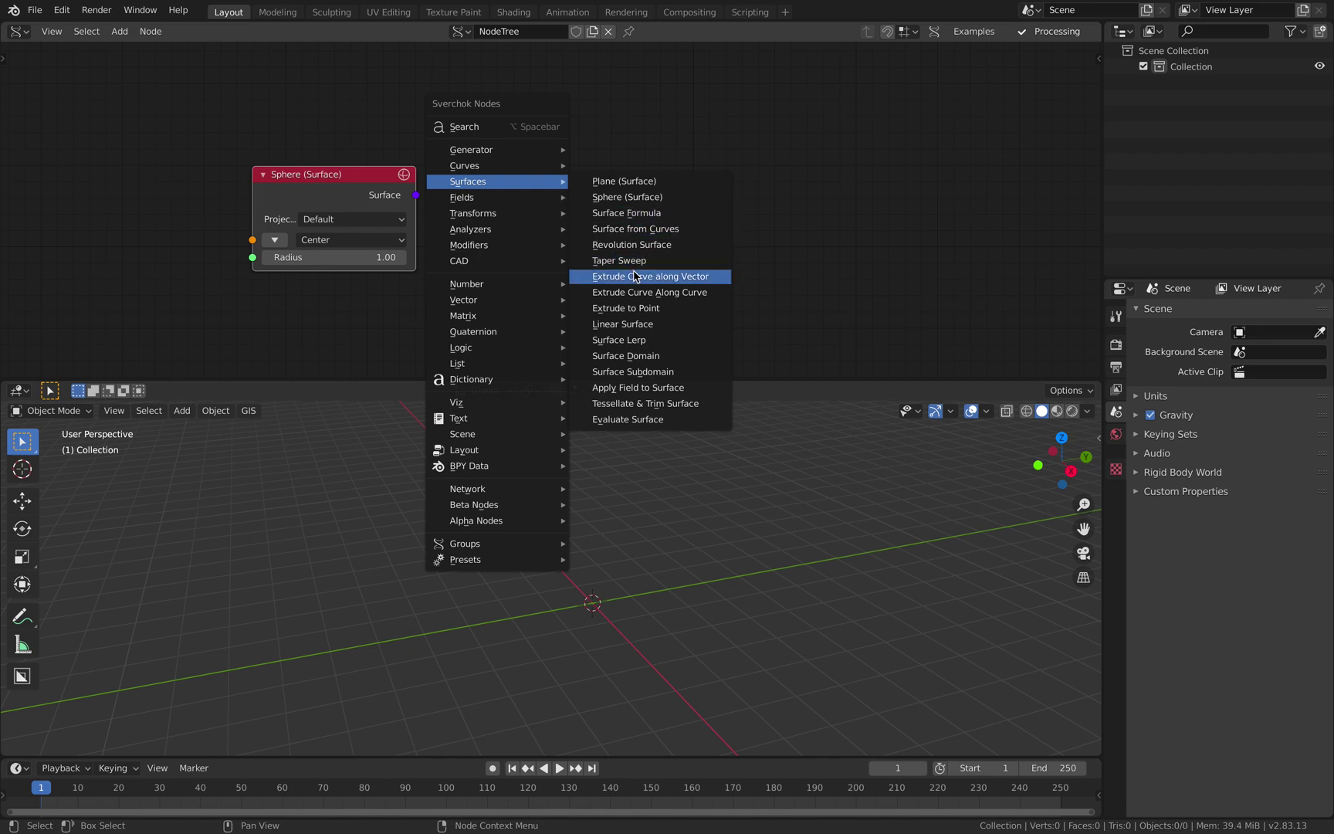
click(660, 371)
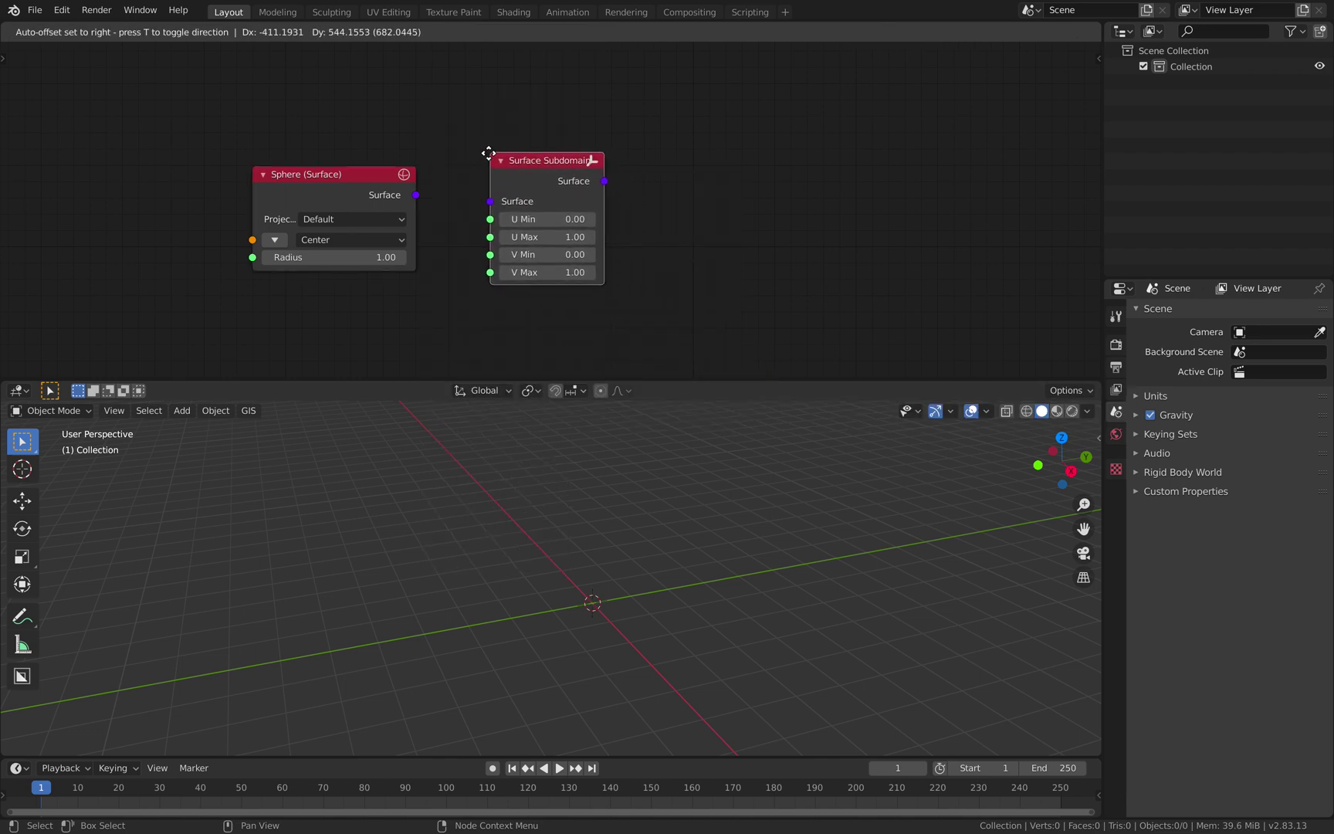
click(488, 159)
drag(590, 190, 584, 217)
Step: Add an Evaluate Surface node and place it to the right of the Surface Subdomain node
middle_drag(583, 218, 548, 176)
key(shift+a)
mouse_move(704, 156)
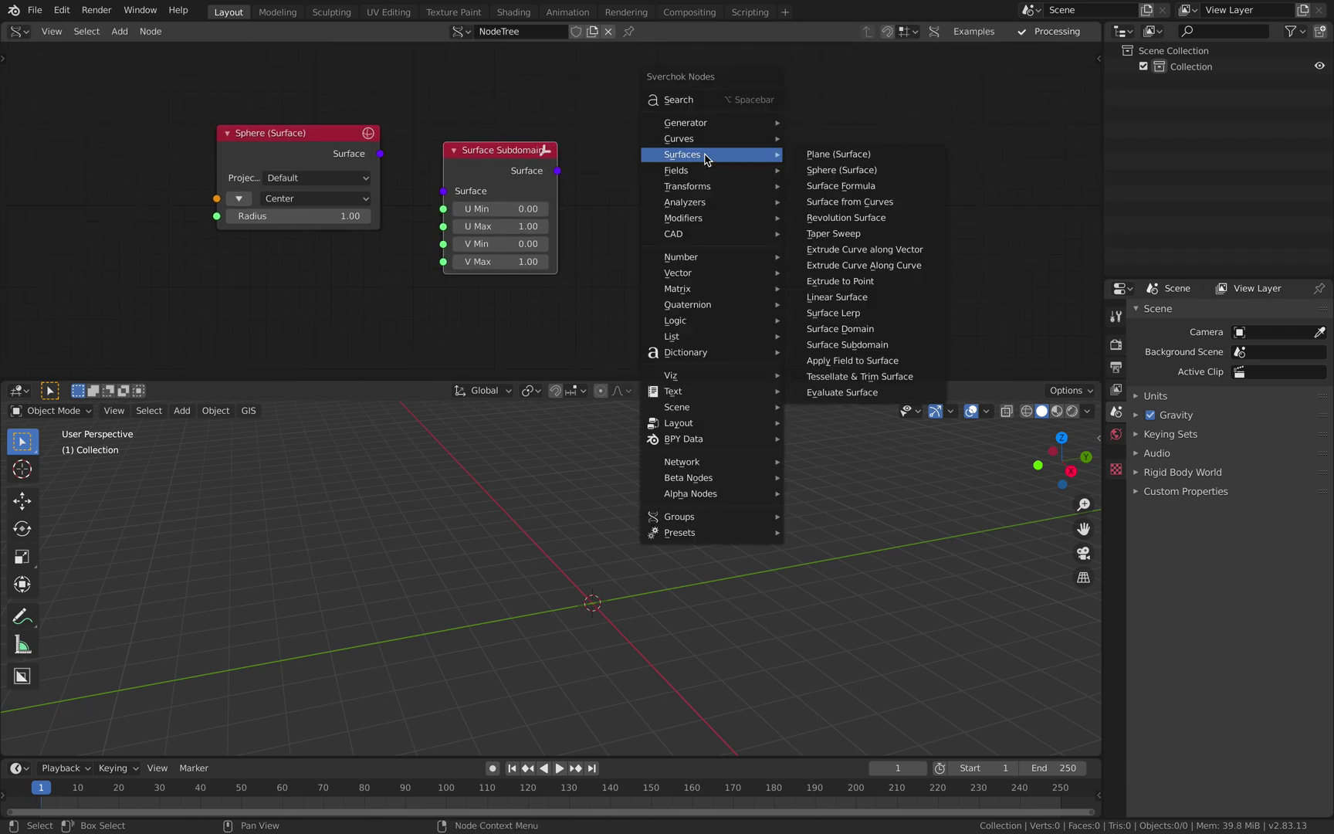
click(841, 392)
click(666, 80)
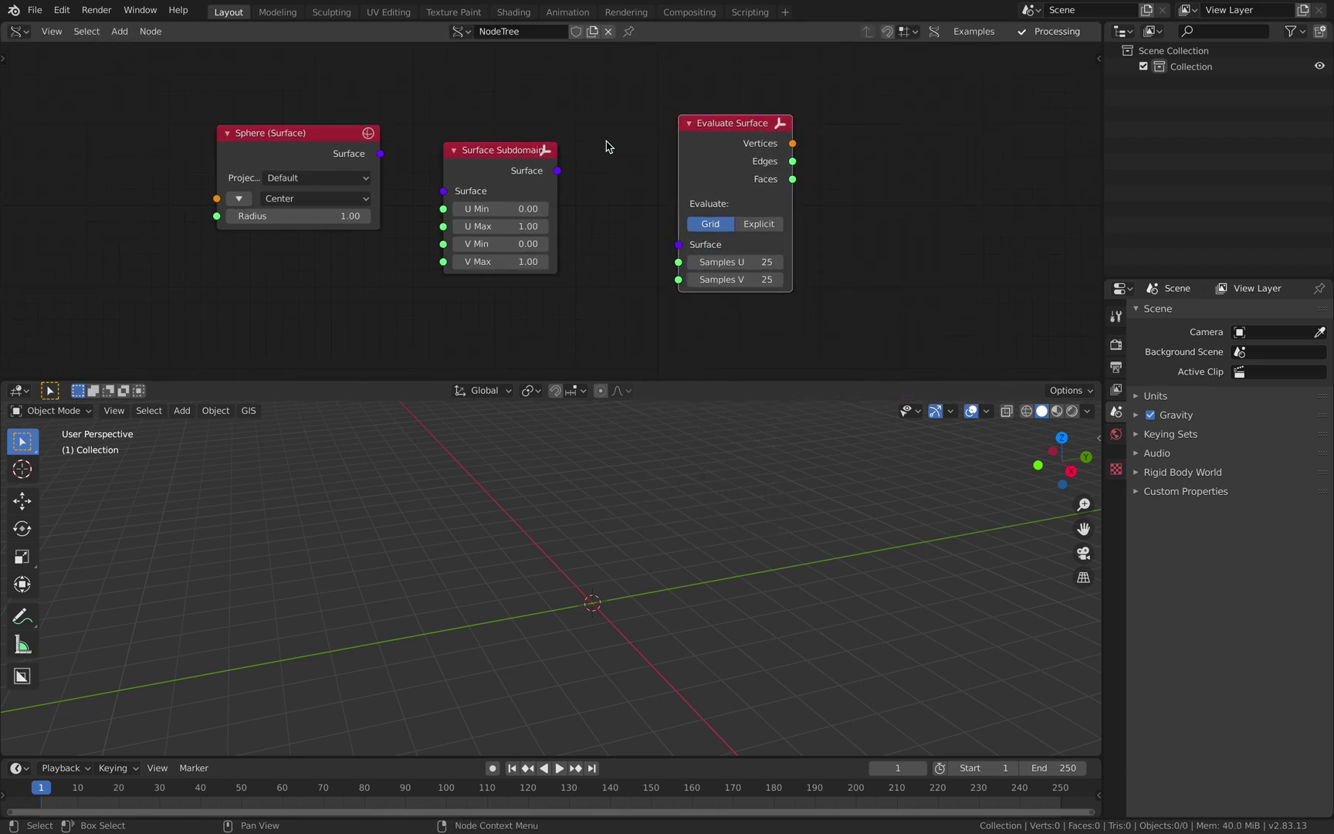
Step: Link the Sphere (Surface), Surface Subdomain and Evaluate Surface nodes in a chain through their Surface sockets
scroll(608, 143, up, 1)
click(371, 142)
shift+click(498, 157)
shift+click(730, 139)
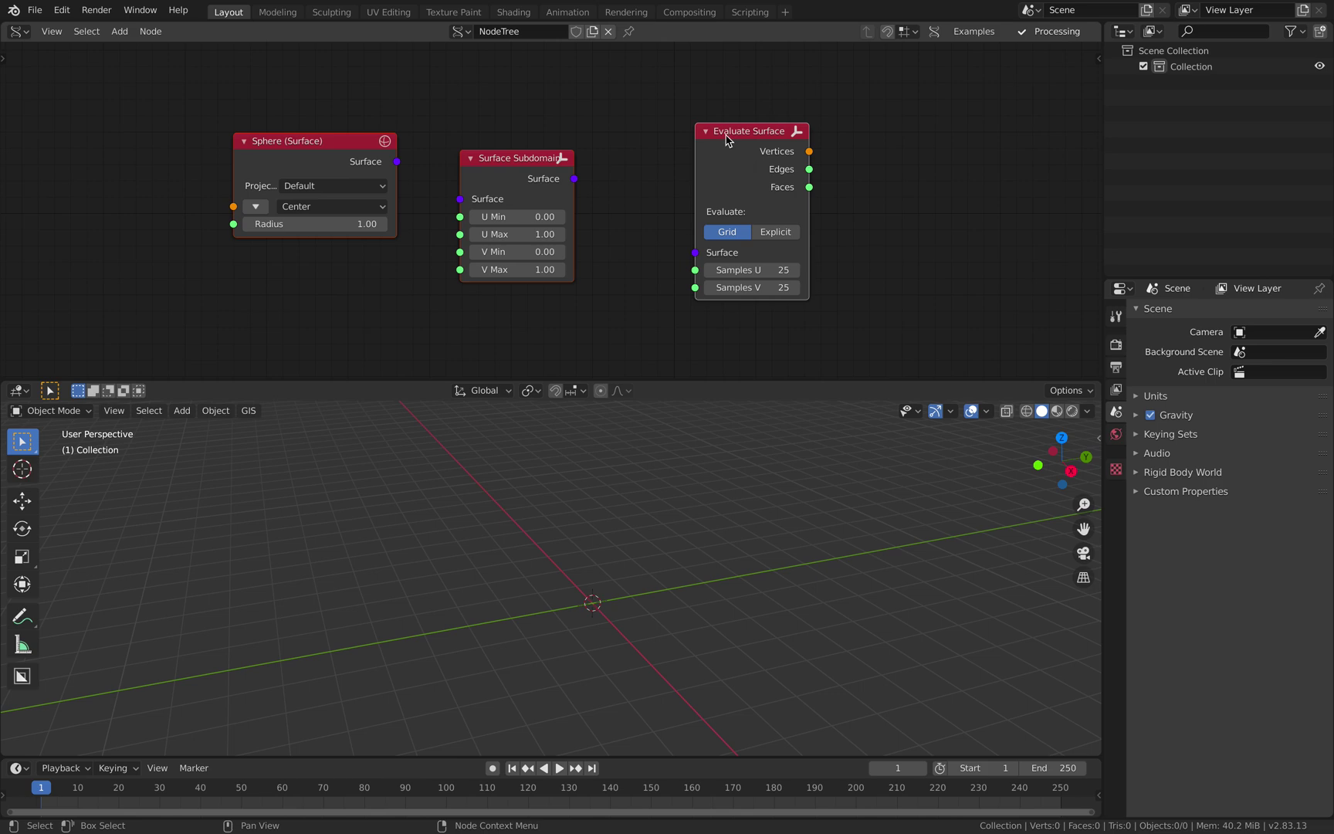
key(f)
Step: Connect a Temporal Viewer to the Evaluate Surface node's vertices, edges and faces, and arrange the two nodes side by side
middle_drag(735, 85, 593, 103)
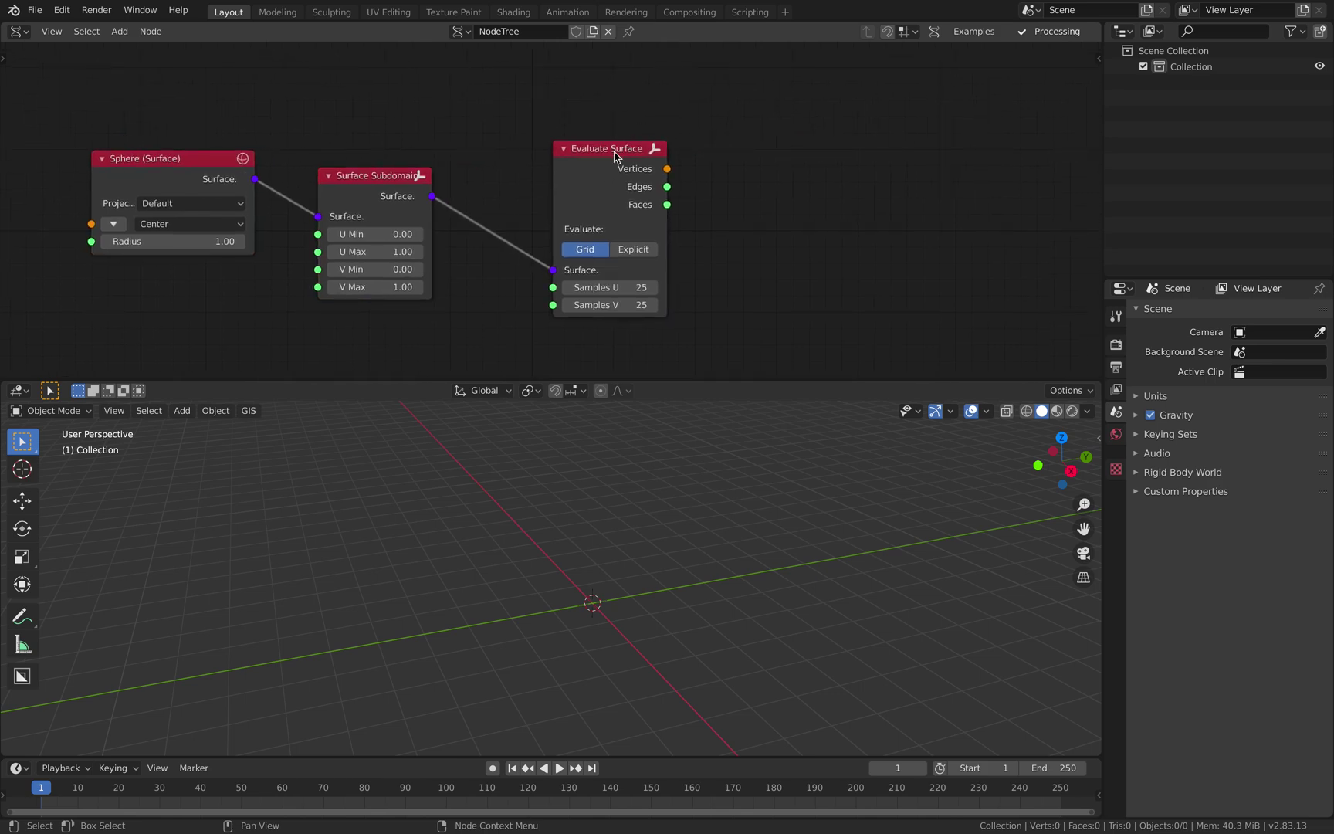
middle_drag(351, 145, 416, 148)
click(429, 197)
click(646, 115)
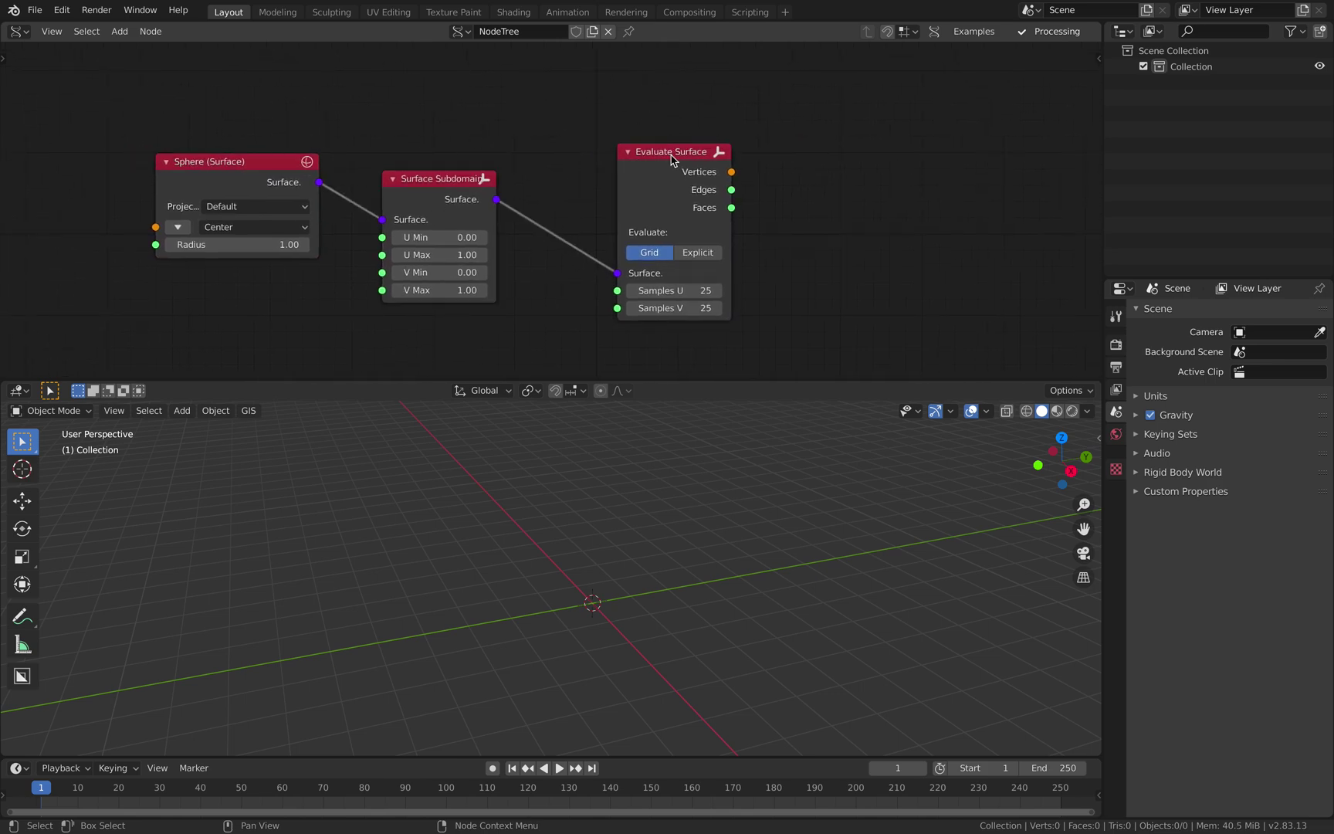
click(672, 154)
key(ctrl+space)
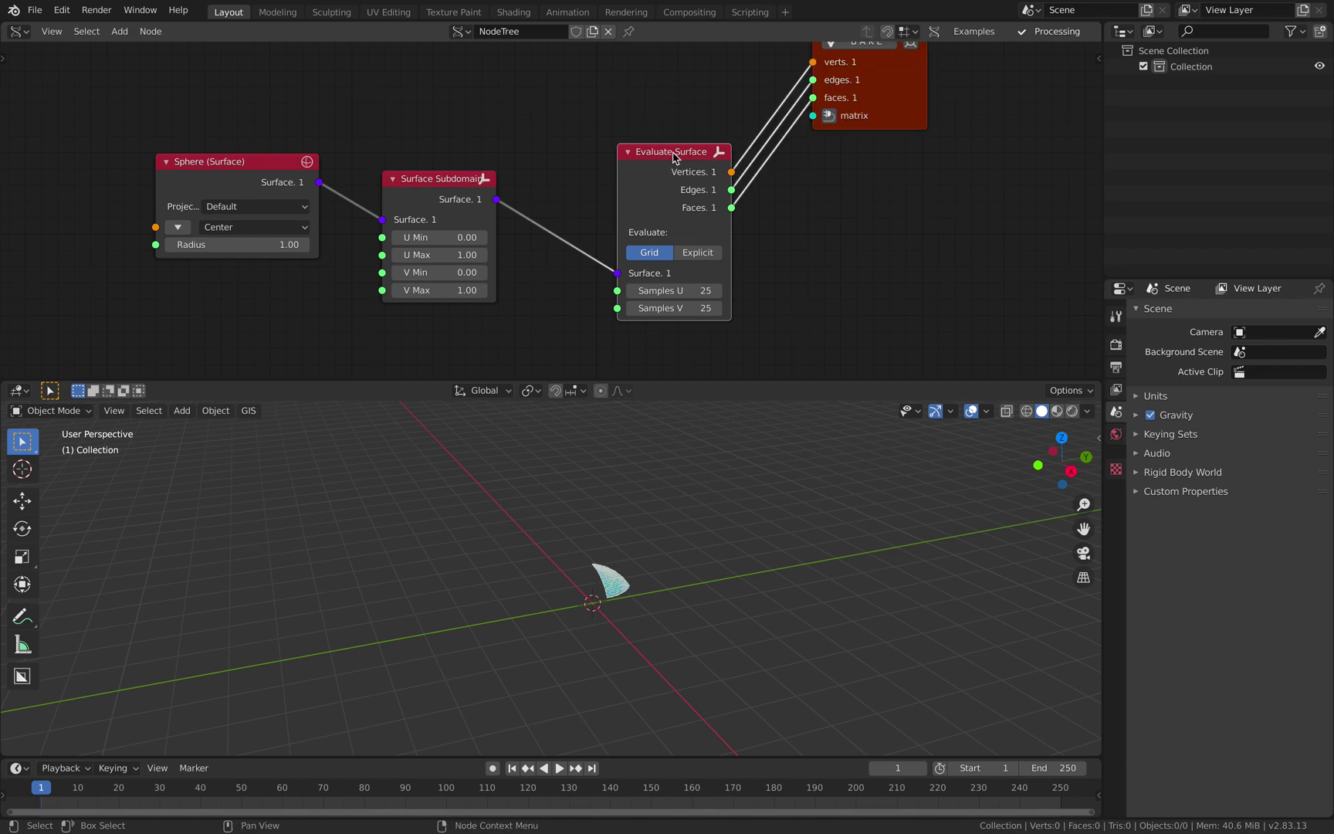
click(674, 109)
drag(895, 116, 882, 245)
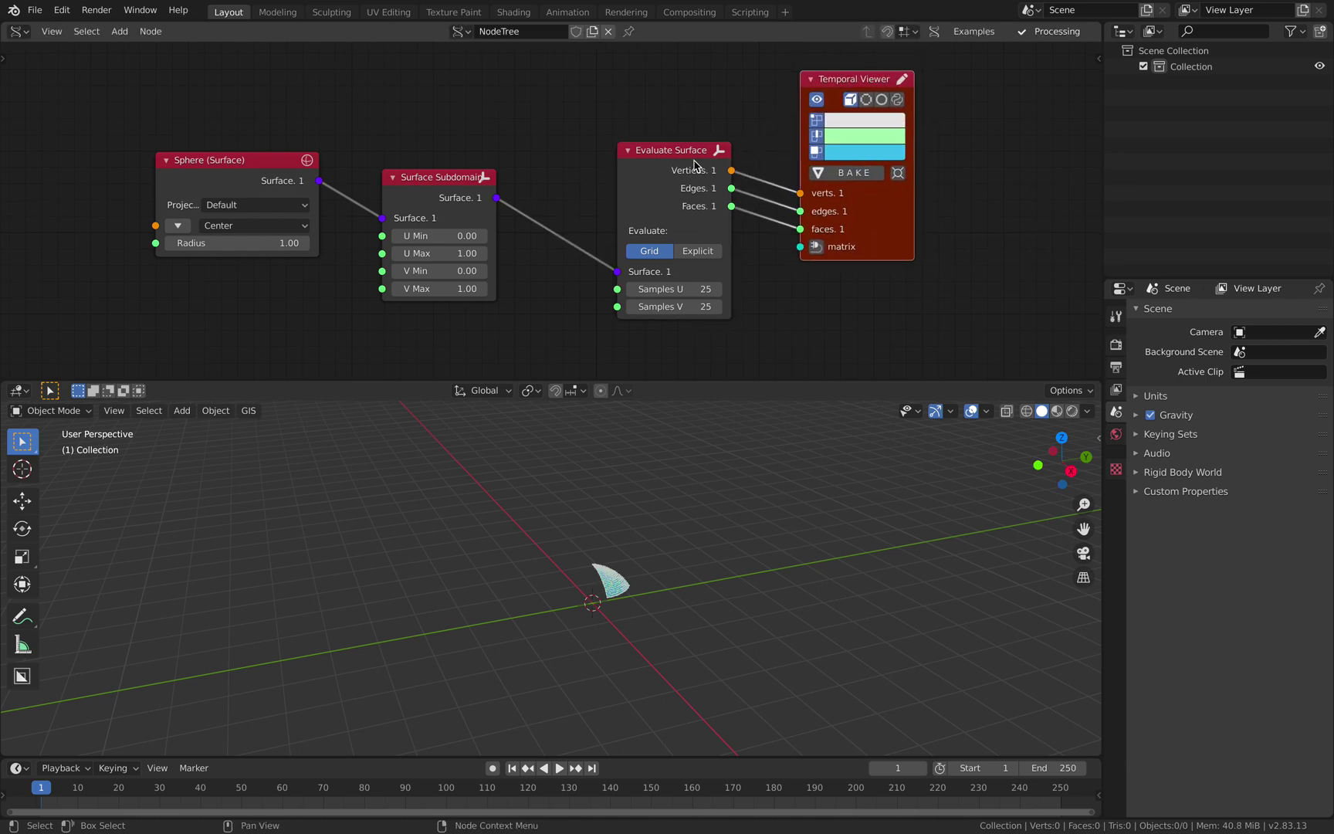
drag(693, 160, 666, 140)
scroll(649, 574, up, 8)
middle_drag(687, 557, 581, 554)
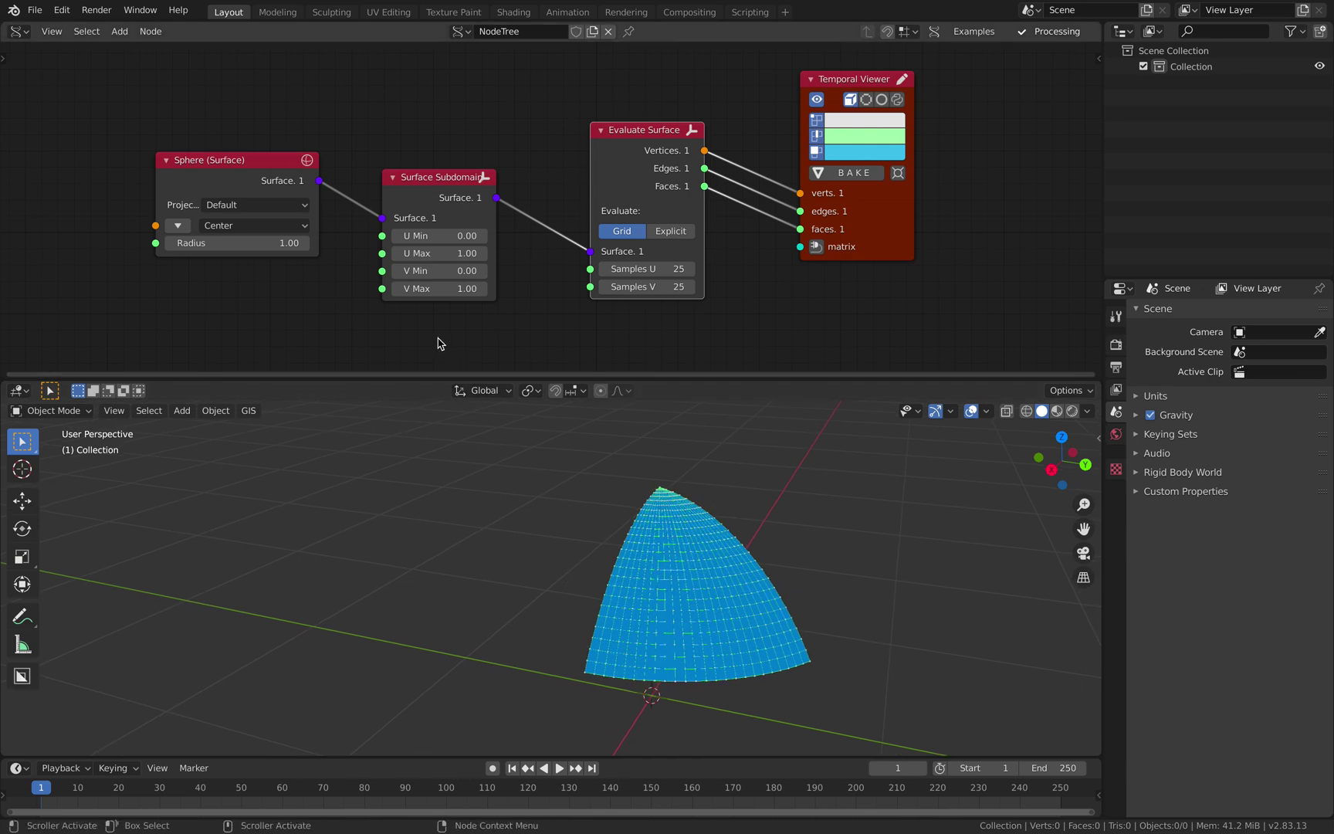
Step: Move the Sphere (Surface) node slightly away from the Surface Subdomain node and set its radius to 1
drag(244, 161, 224, 160)
middle_drag(223, 232, 232, 199)
mouse_move(224, 208)
mouse_down()
mouse_move(260, 208)
mouse_move(248, 207)
mouse_up()
click(225, 208)
text(1)
key(Return)
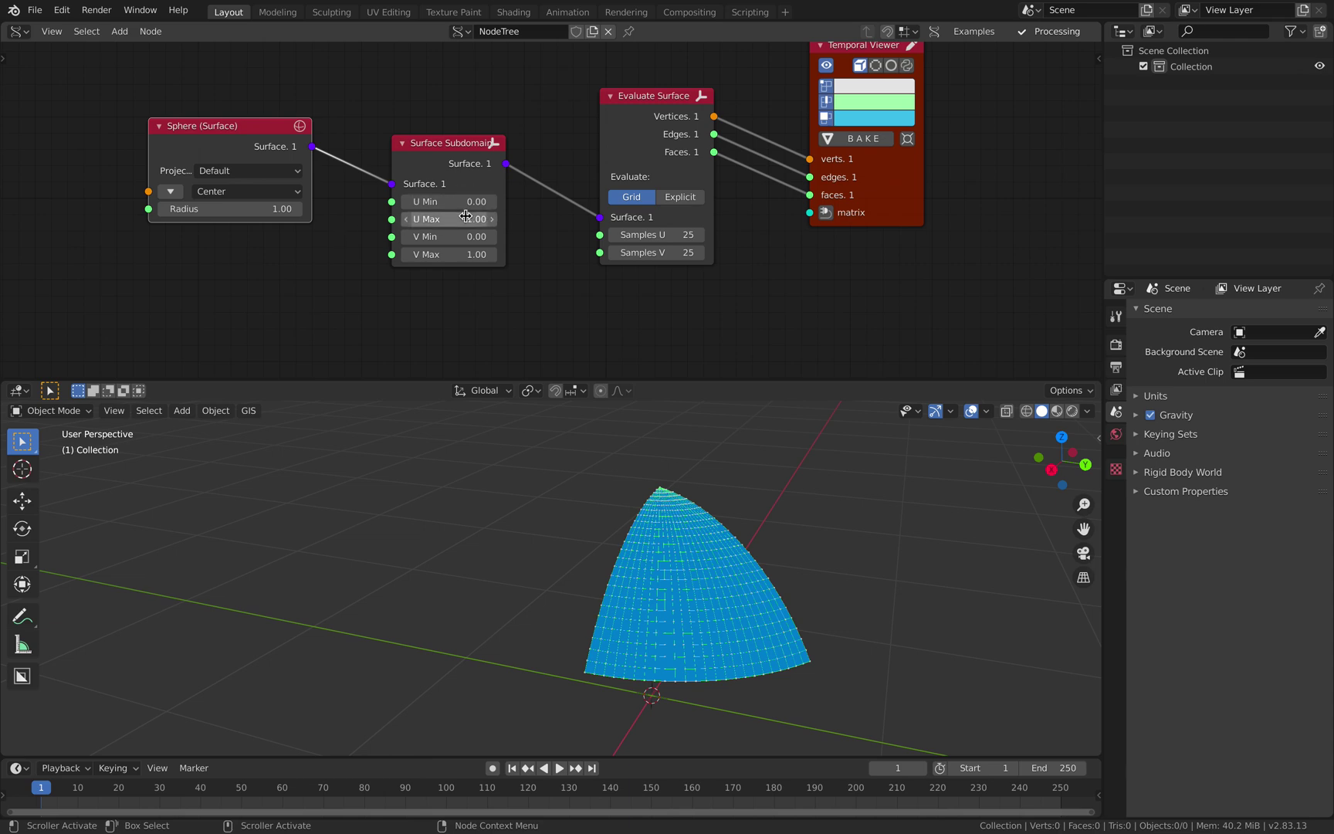
Step: Set the Surface Subdomain node's U Max to 4.54 and V Max to 2.50
drag(465, 218, 555, 219)
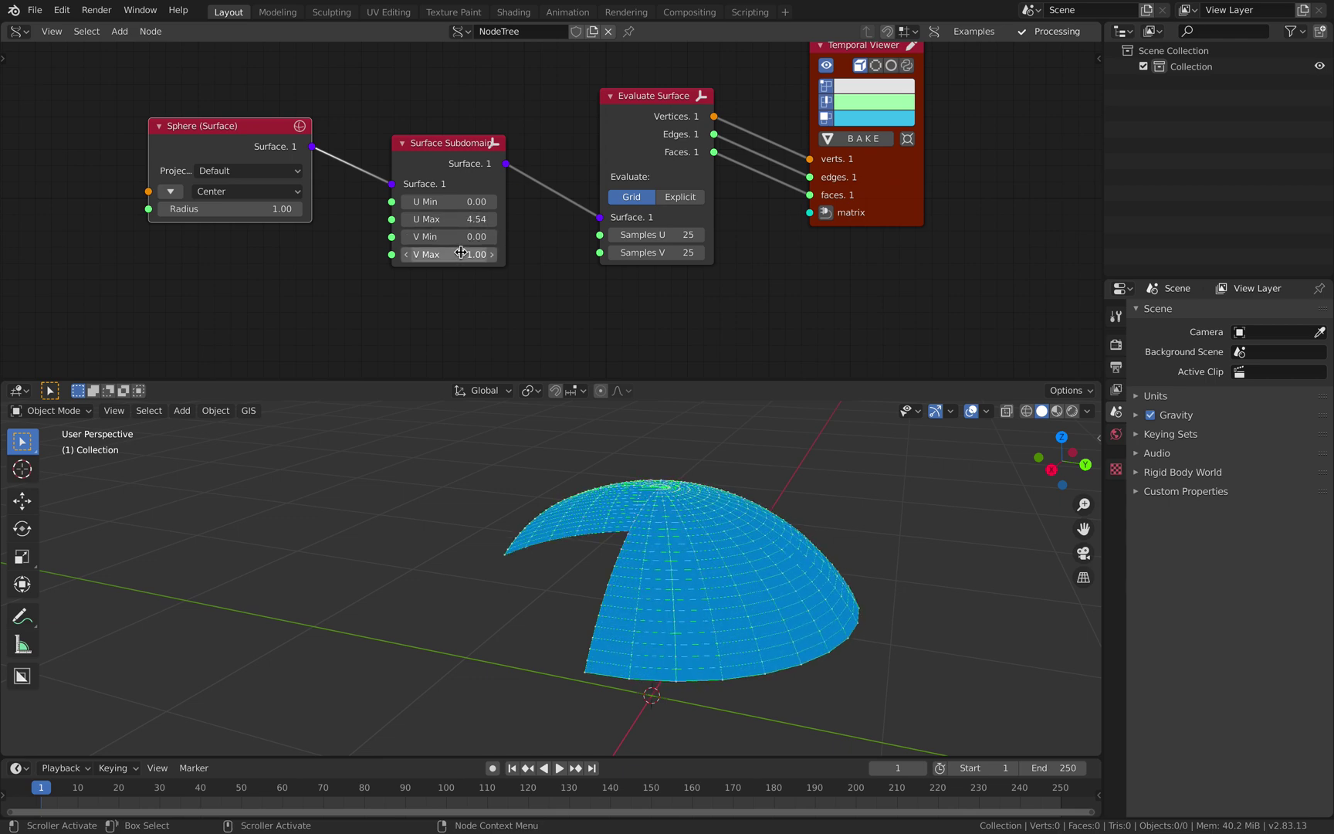
drag(462, 253, 578, 254)
scroll(672, 533, down, 4)
middle_drag(672, 533, 741, 532)
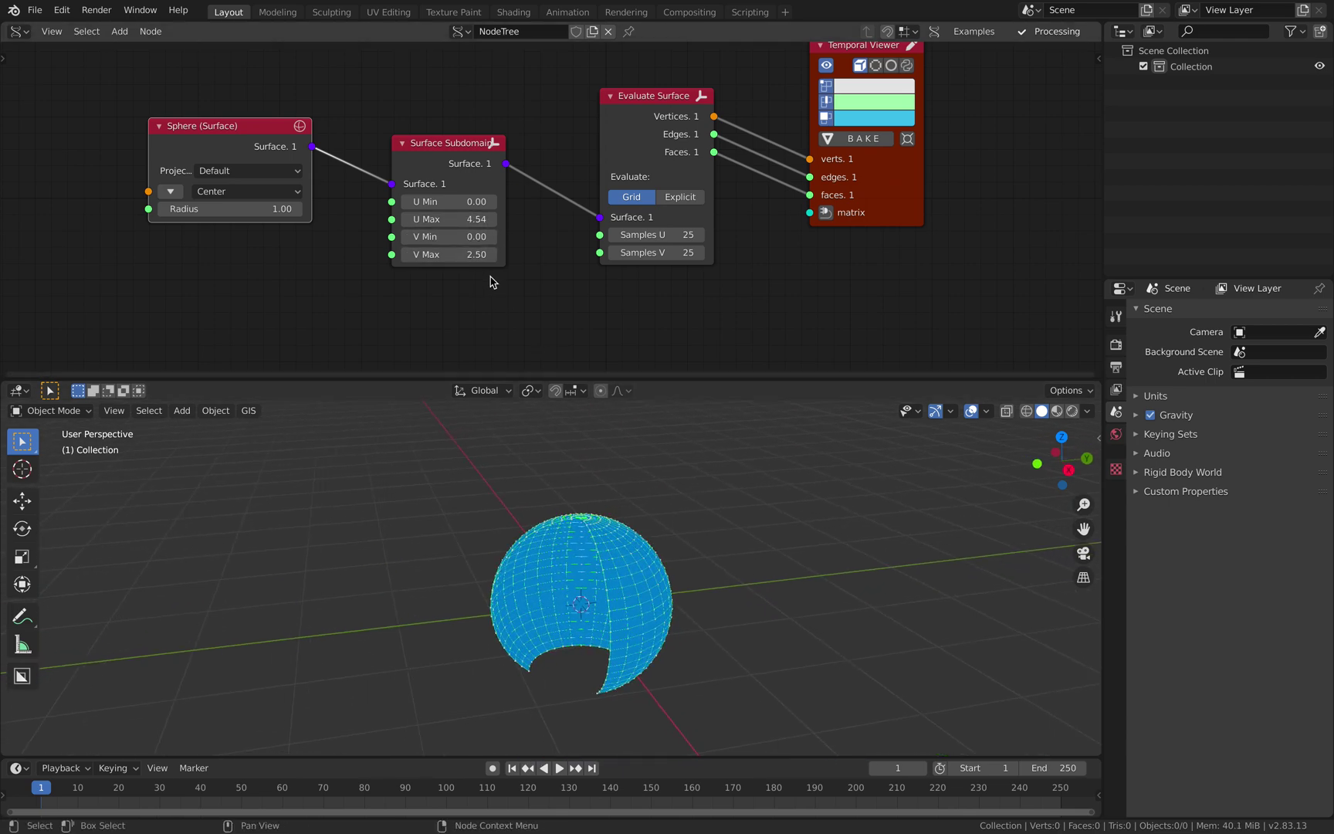
Step: Adjust the Surface Subdomain node's V range to V Min 0.44 and V Max 2.62
mouse_move(447, 236)
mouse_down()
mouse_move(483, 237)
mouse_move(492, 254)
mouse_move(443, 254)
mouse_up()
middle_drag(609, 461, 433, 509)
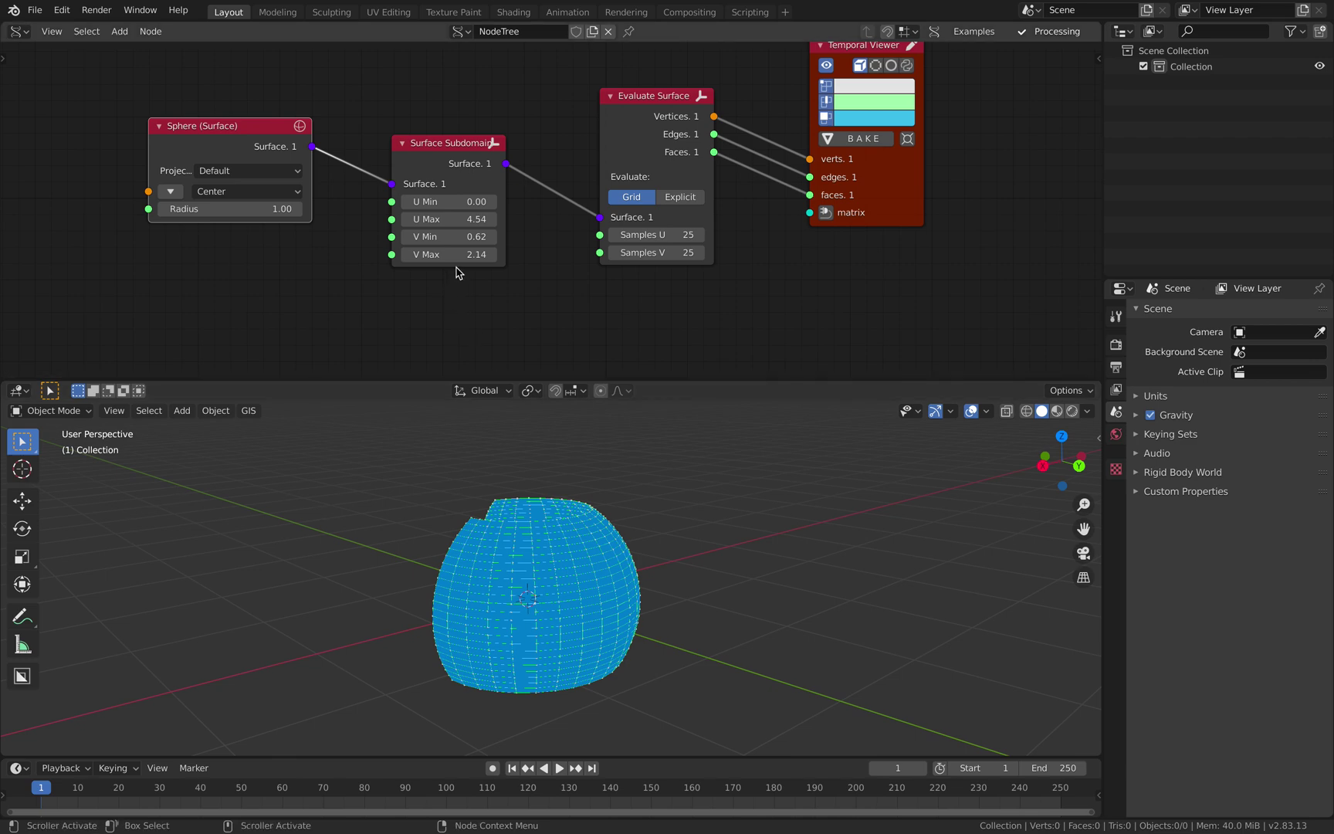
mouse_move(456, 255)
mouse_down()
mouse_move(493, 255)
mouse_move(498, 237)
mouse_move(438, 236)
mouse_move(460, 237)
mouse_up()
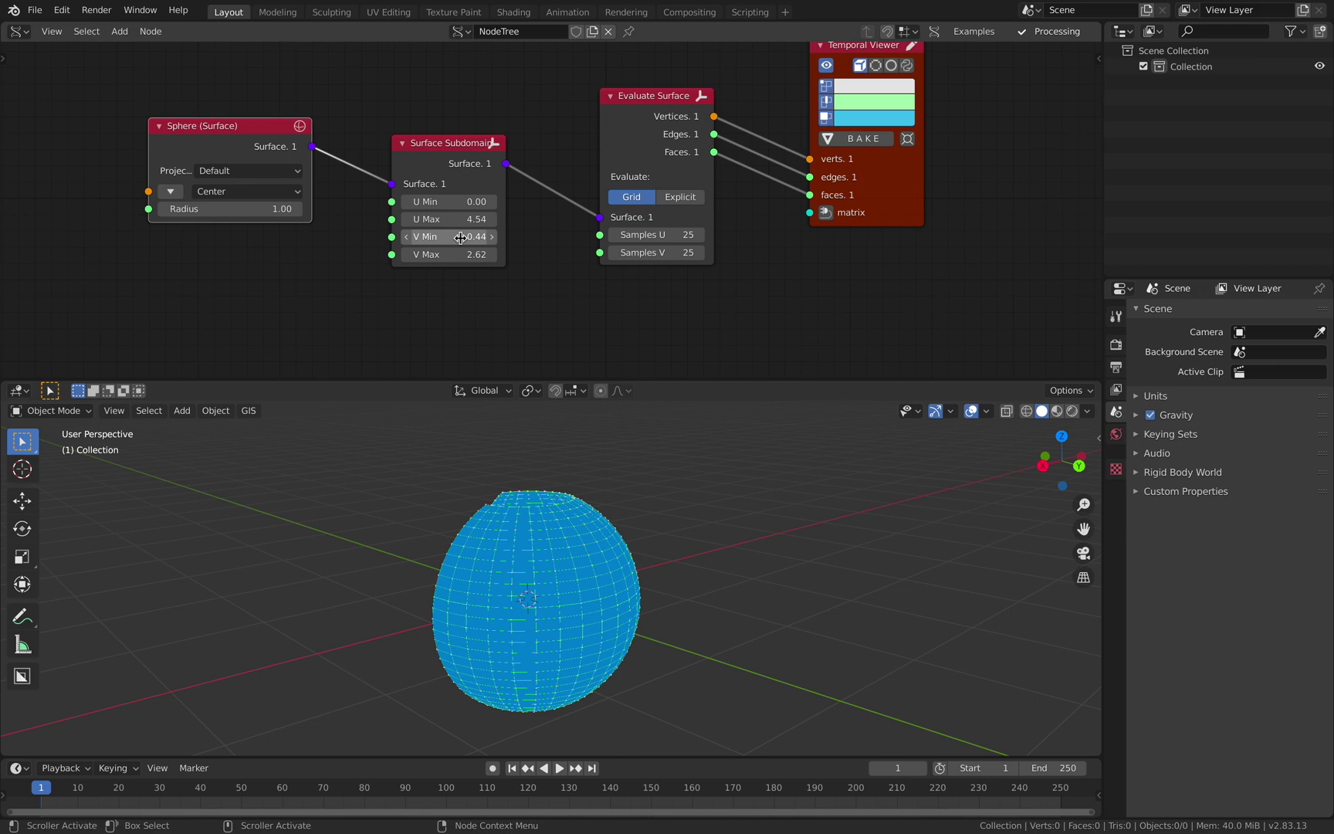
Step: Widen the Surface Subdomain node's V range to V Min 0.26 and V Max 2.87
middle_drag(502, 540, 429, 535)
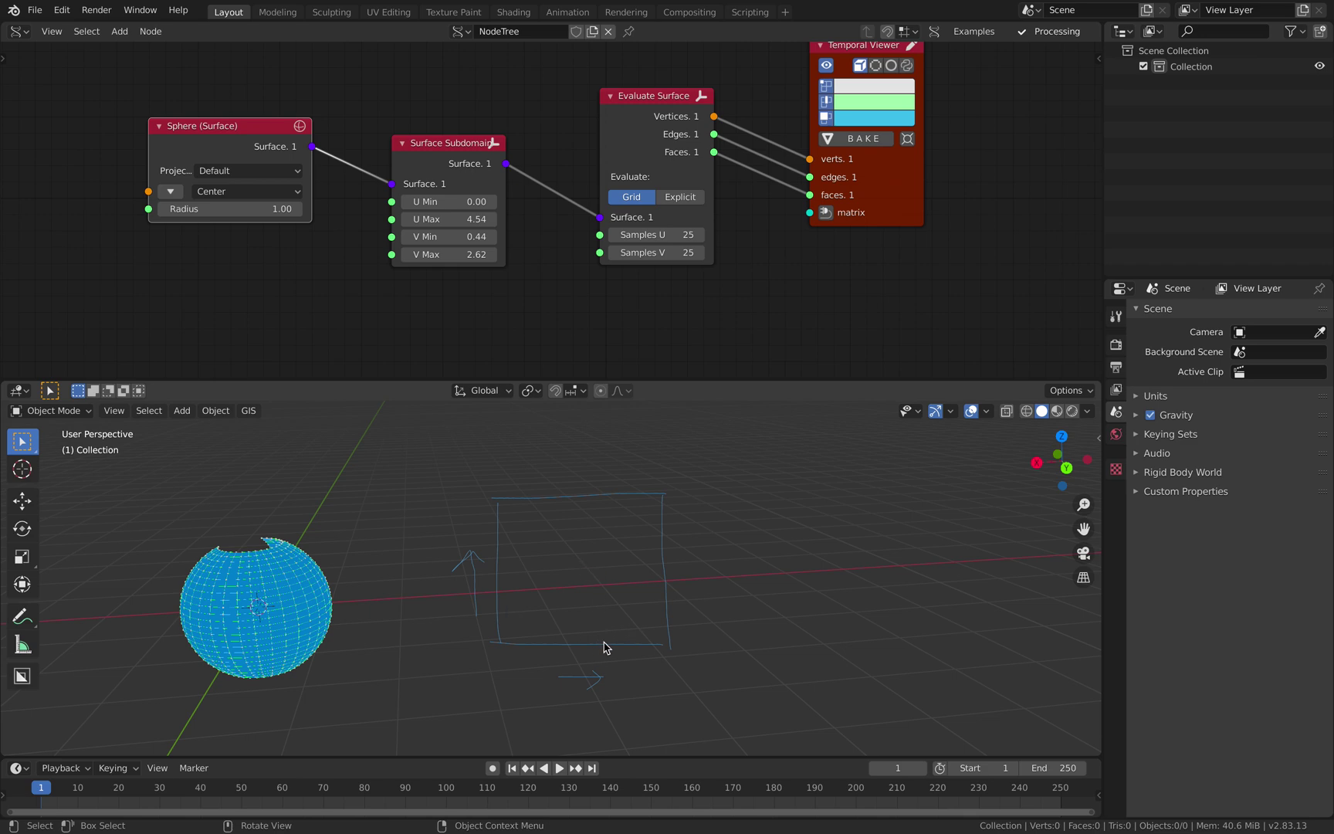
middle_drag(315, 599, 450, 522)
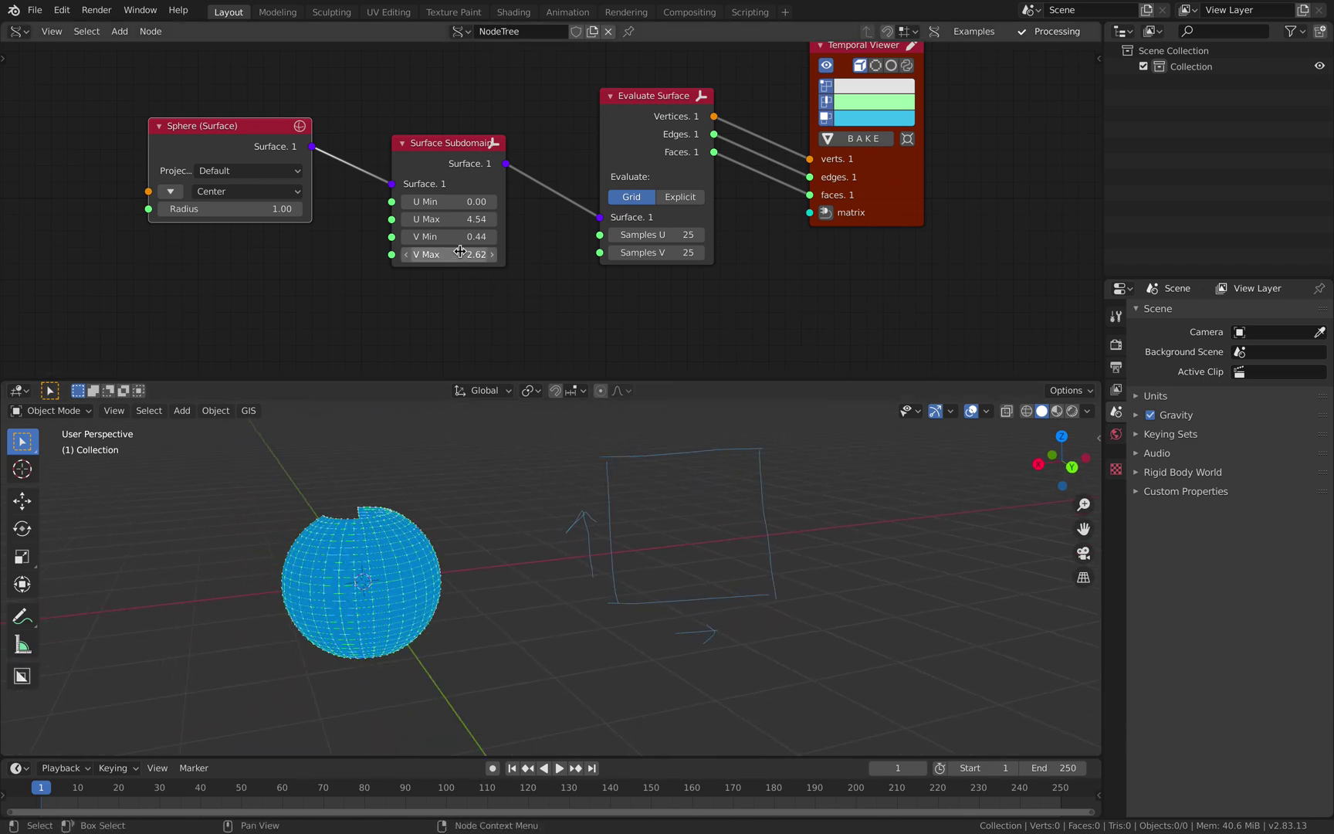
mouse_move(459, 252)
mouse_down()
mouse_move(488, 253)
mouse_move(432, 236)
mouse_move(451, 236)
mouse_up()
middle_drag(423, 530, 468, 414)
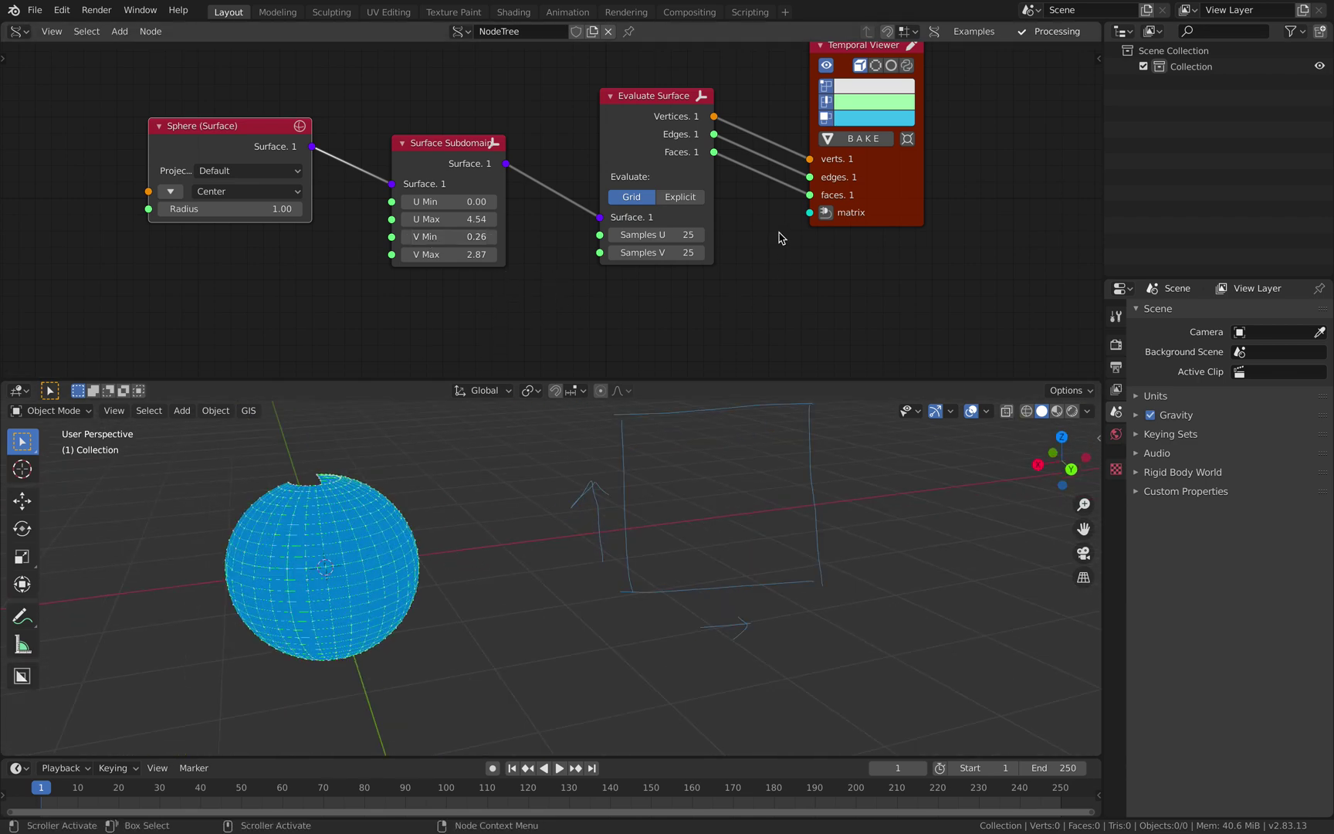
Step: Reposition and widen the Evaluate Surface node, and set both Samples U and Samples V to 12
drag(654, 123, 639, 129)
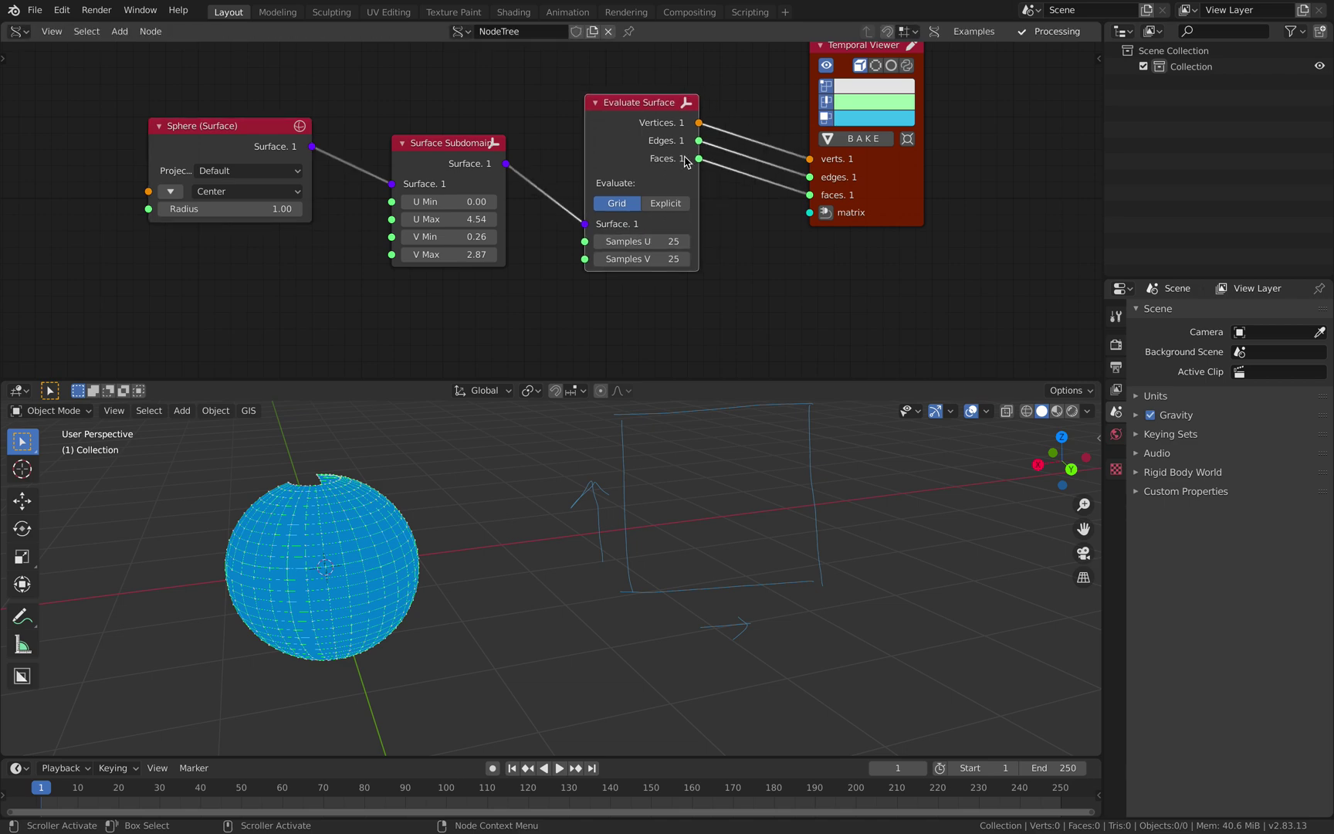
drag(698, 176, 717, 176)
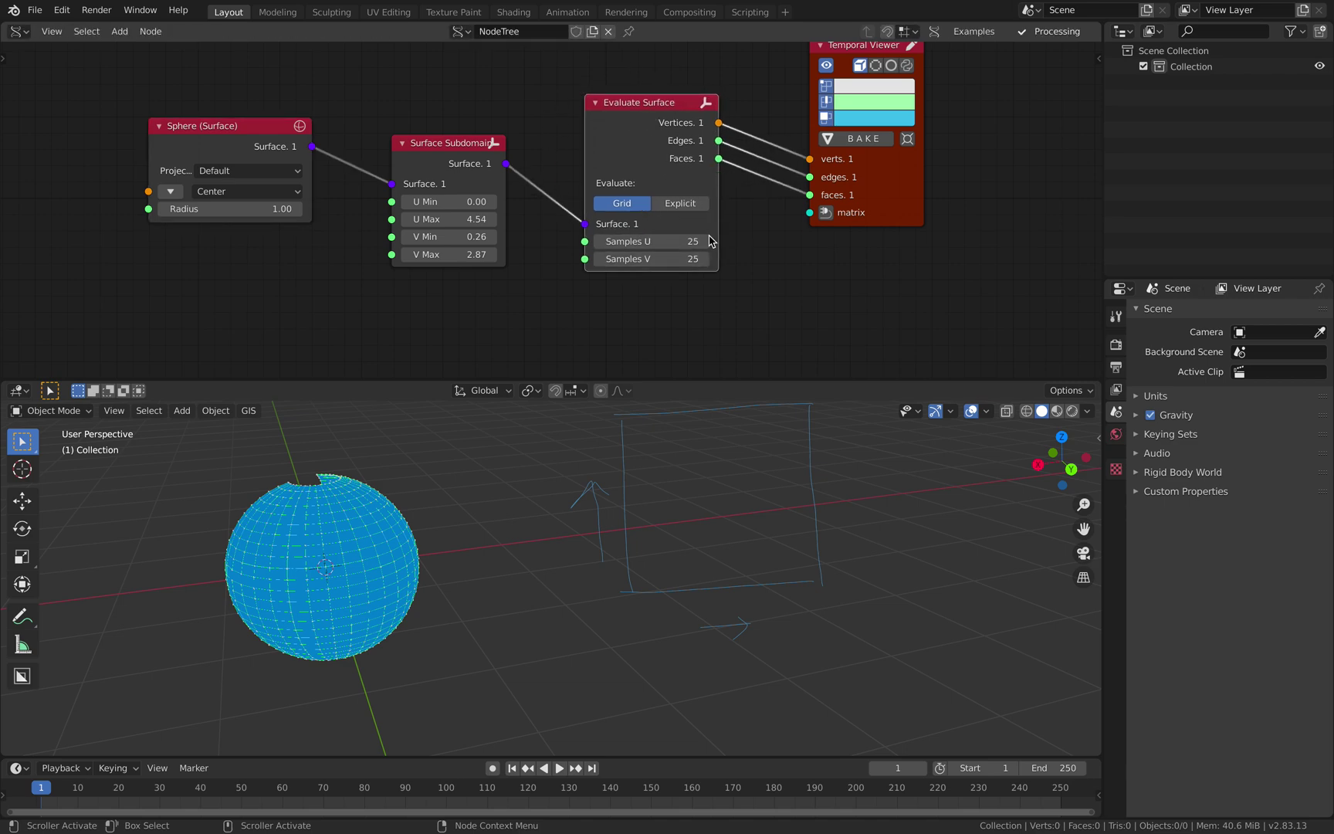
drag(710, 240, 709, 260)
text(12)
key(Return)
shift+middle_drag(455, 508, 491, 513)
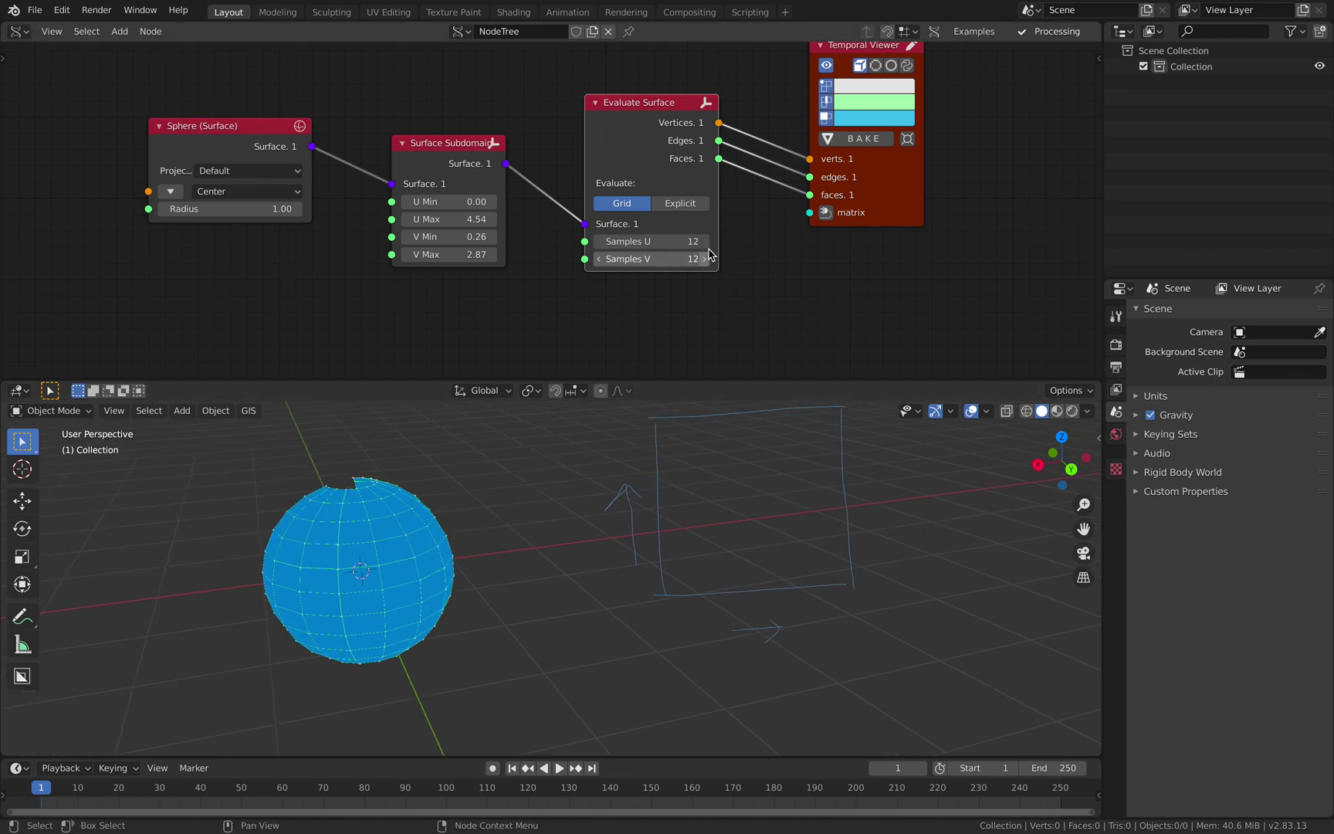
Step: Set Samples U on the Evaluate Surface node to 8
click(669, 240)
text(8)
key(Tab)
key(Return)
Step: Set the Surface Subdomain node's V Min to 0.28 and V Max to 2.97
middle_drag(566, 524, 552, 501)
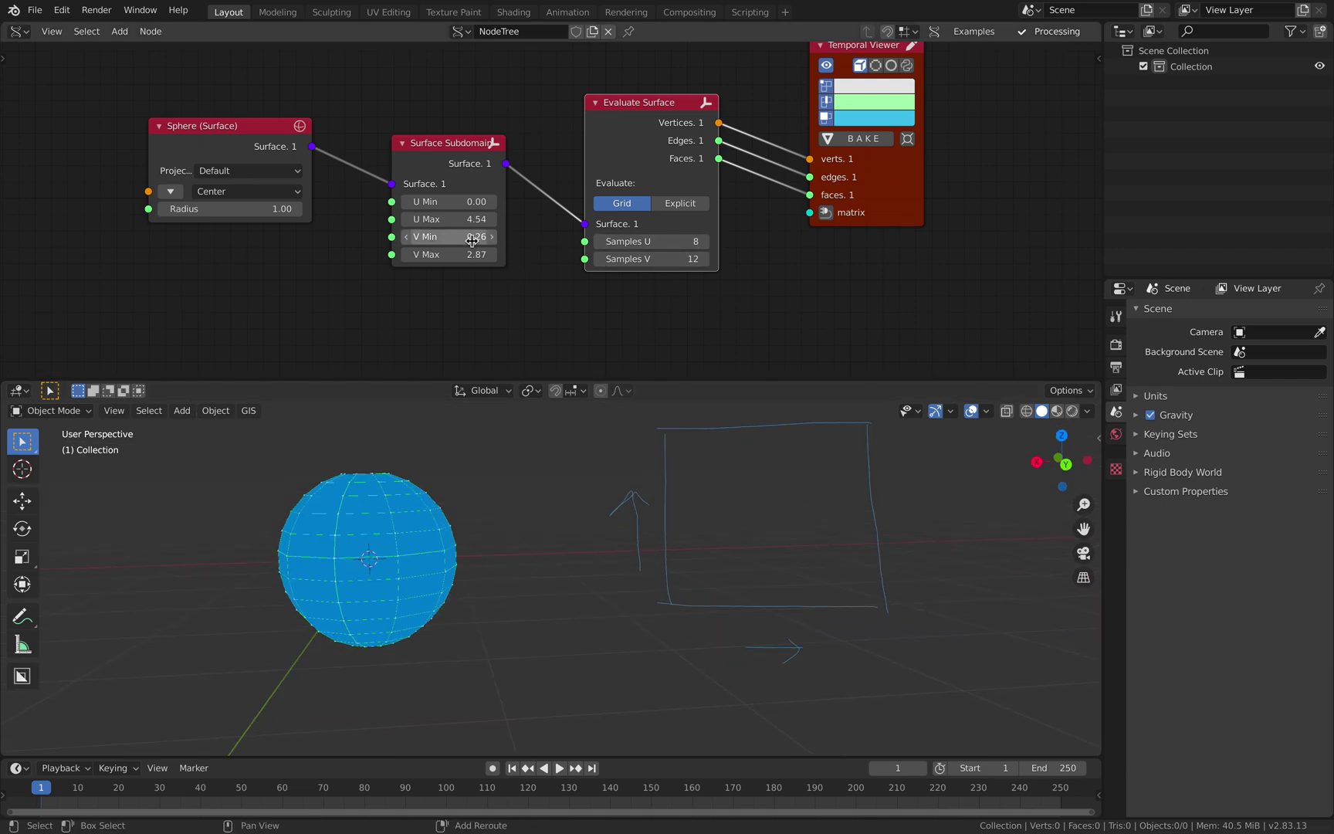
drag(472, 240, 482, 254)
middle_drag(522, 438, 541, 481)
Step: Bake the Temporal Viewer's mesh into an object and move it about 2.52 m along the X axis
click(864, 139)
key(g)
key(x)
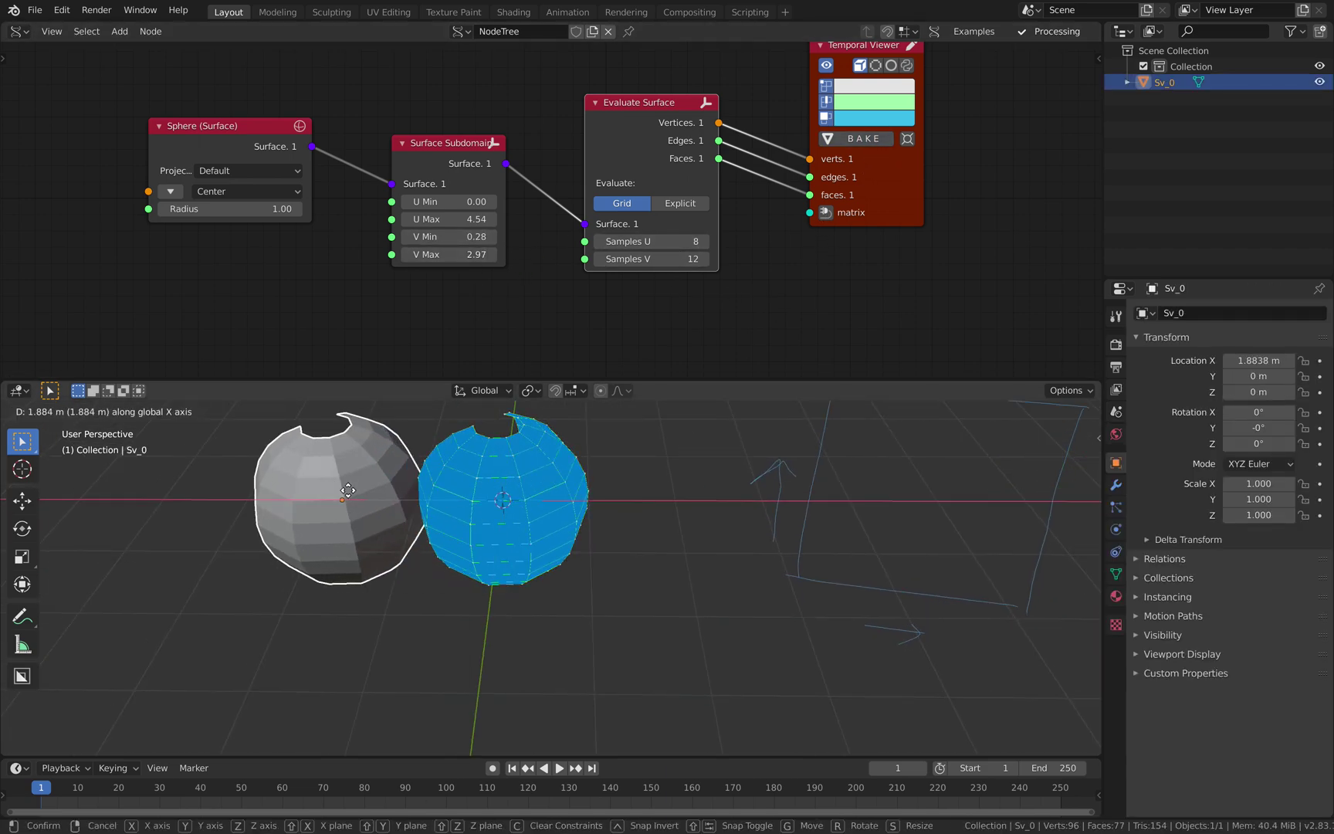
click(348, 491)
middle_drag(349, 491, 573, 471)
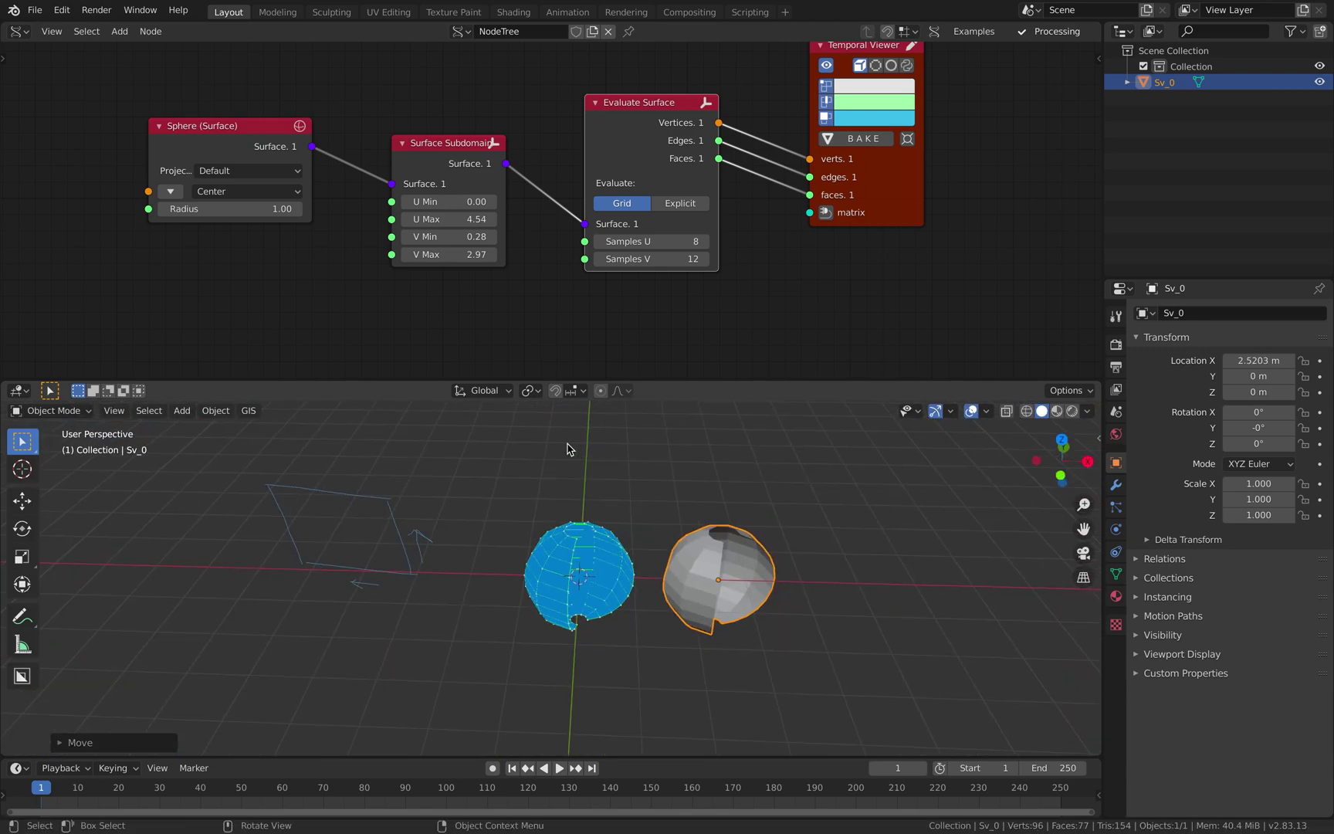
Step: Shift the Sphere (Surface) node slightly and delete the baked mesh object from the scene
middle_drag(521, 232, 519, 236)
drag(278, 157, 306, 149)
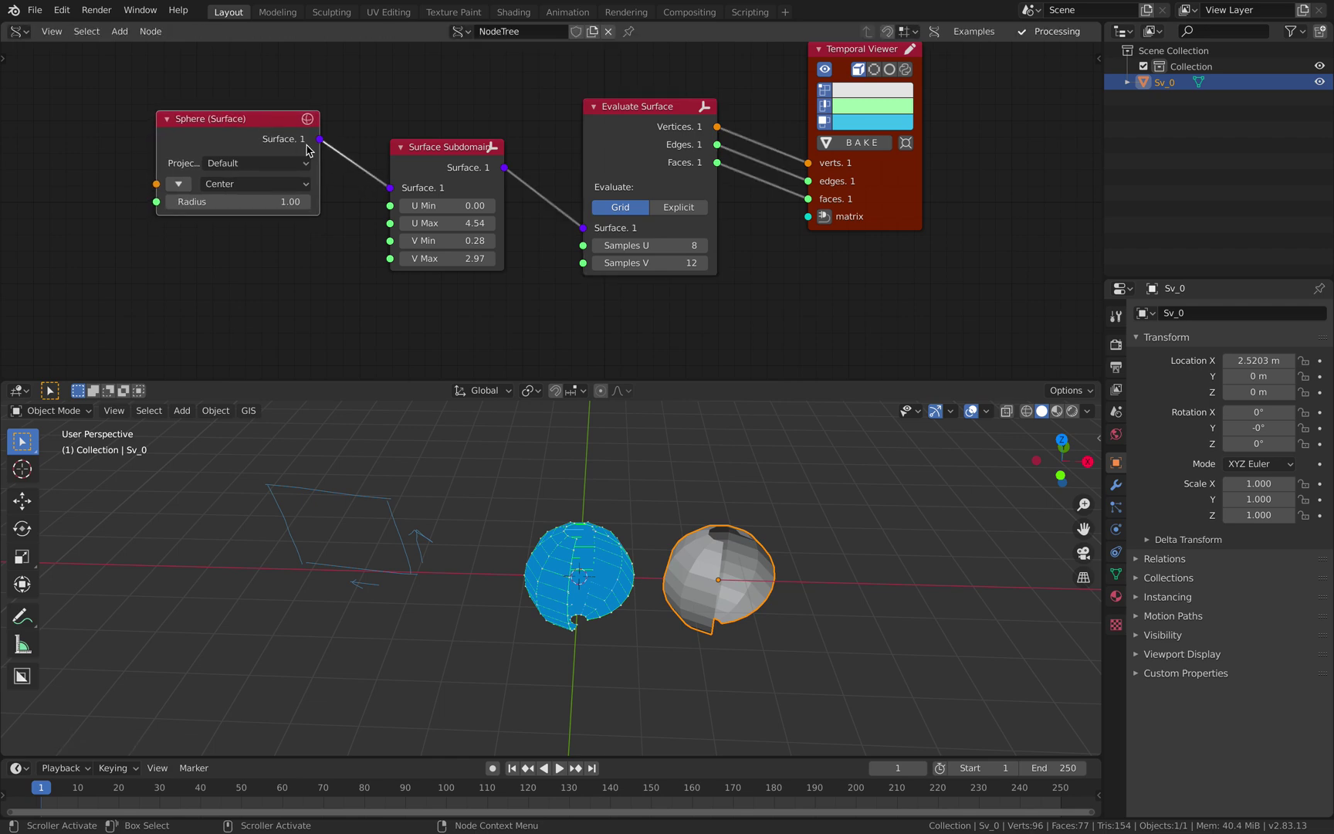
key(Delete)
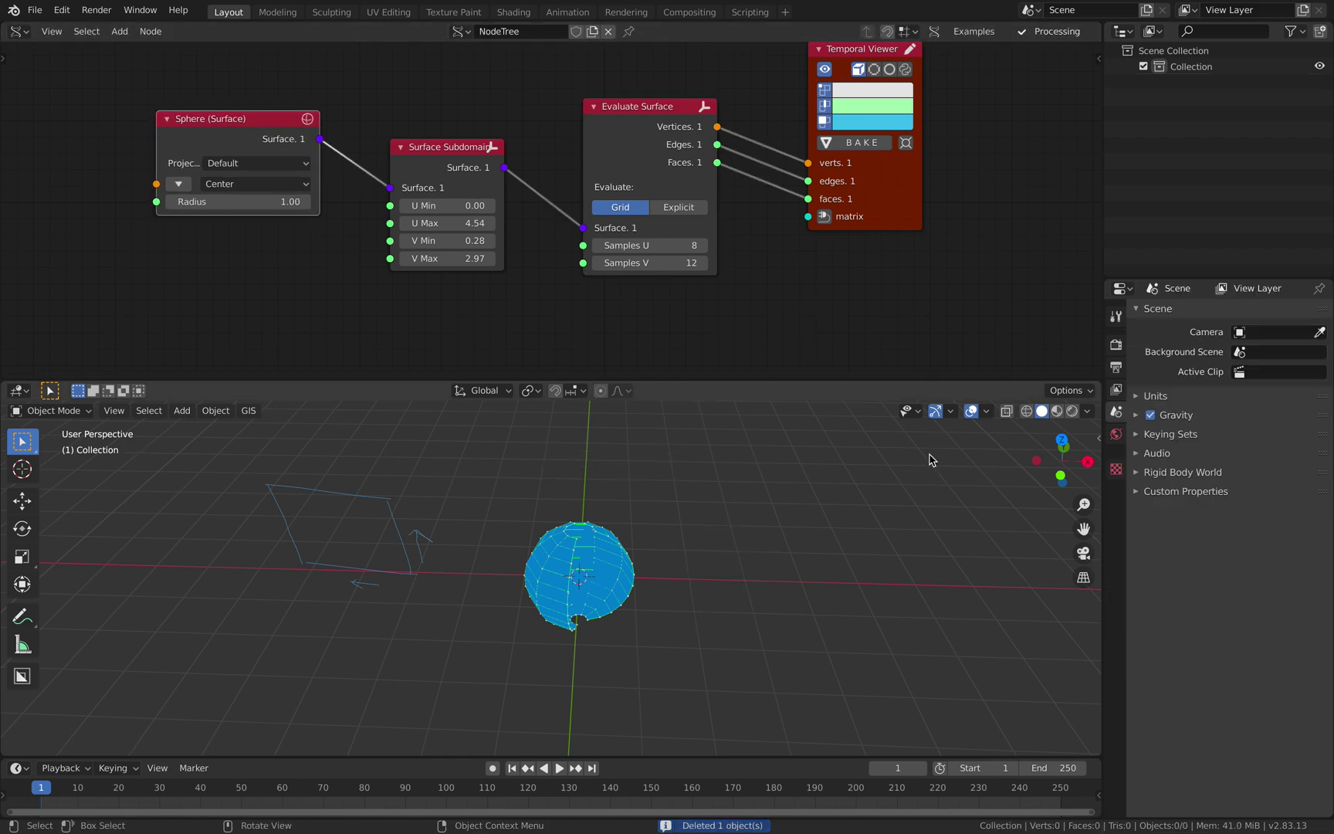
Step: Remove the Note annotation layer from the 3D viewport
click(1099, 440)
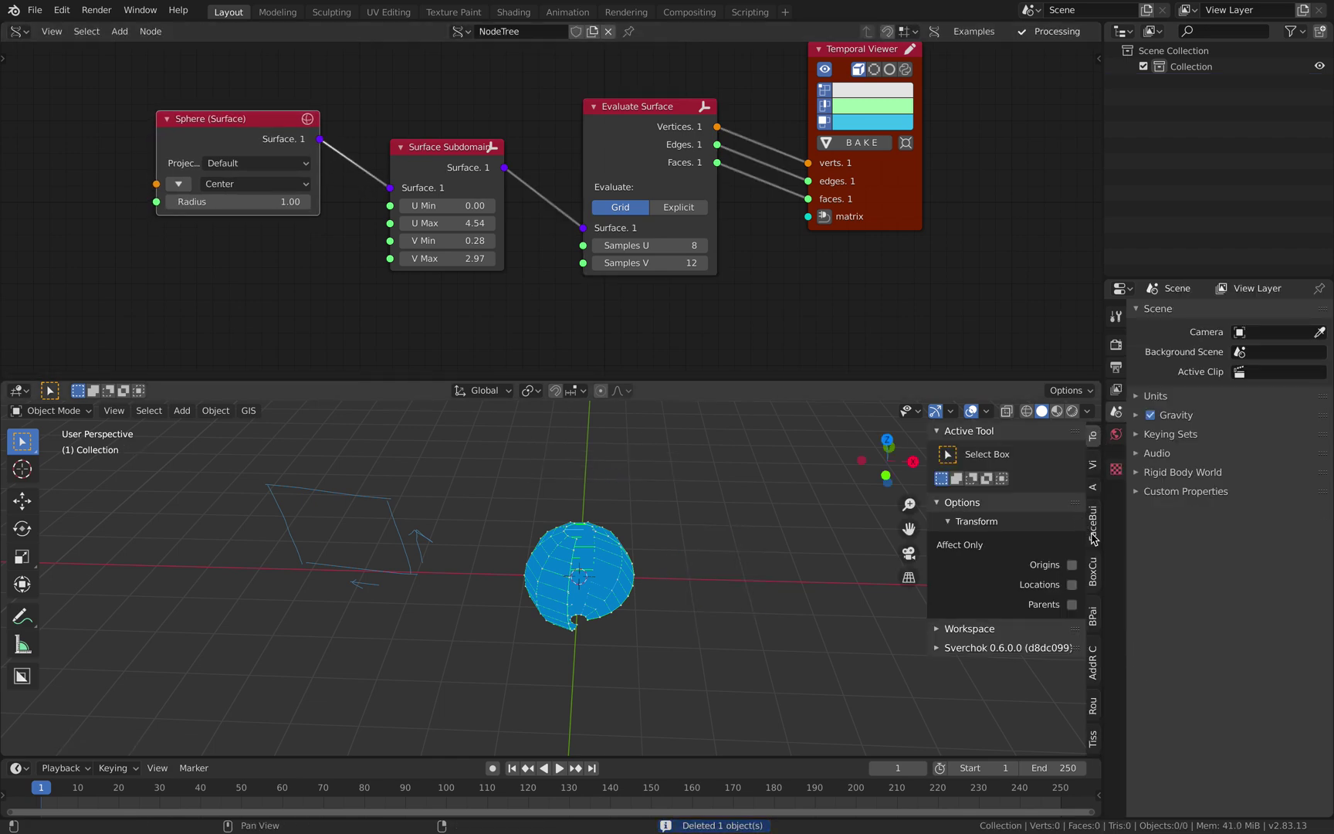
click(1093, 464)
scroll(1001, 681, down, 8)
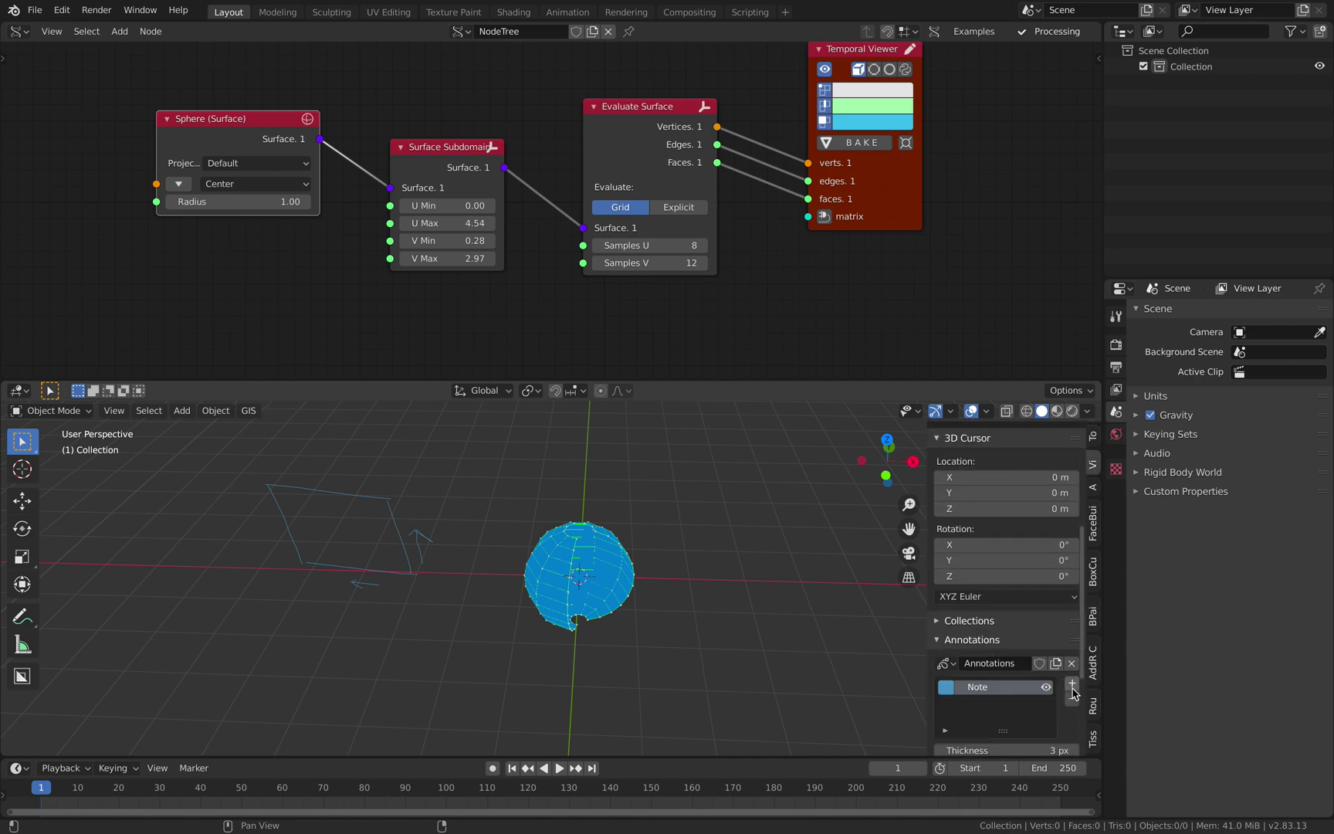
click(1072, 699)
drag(927, 566, 1166, 556)
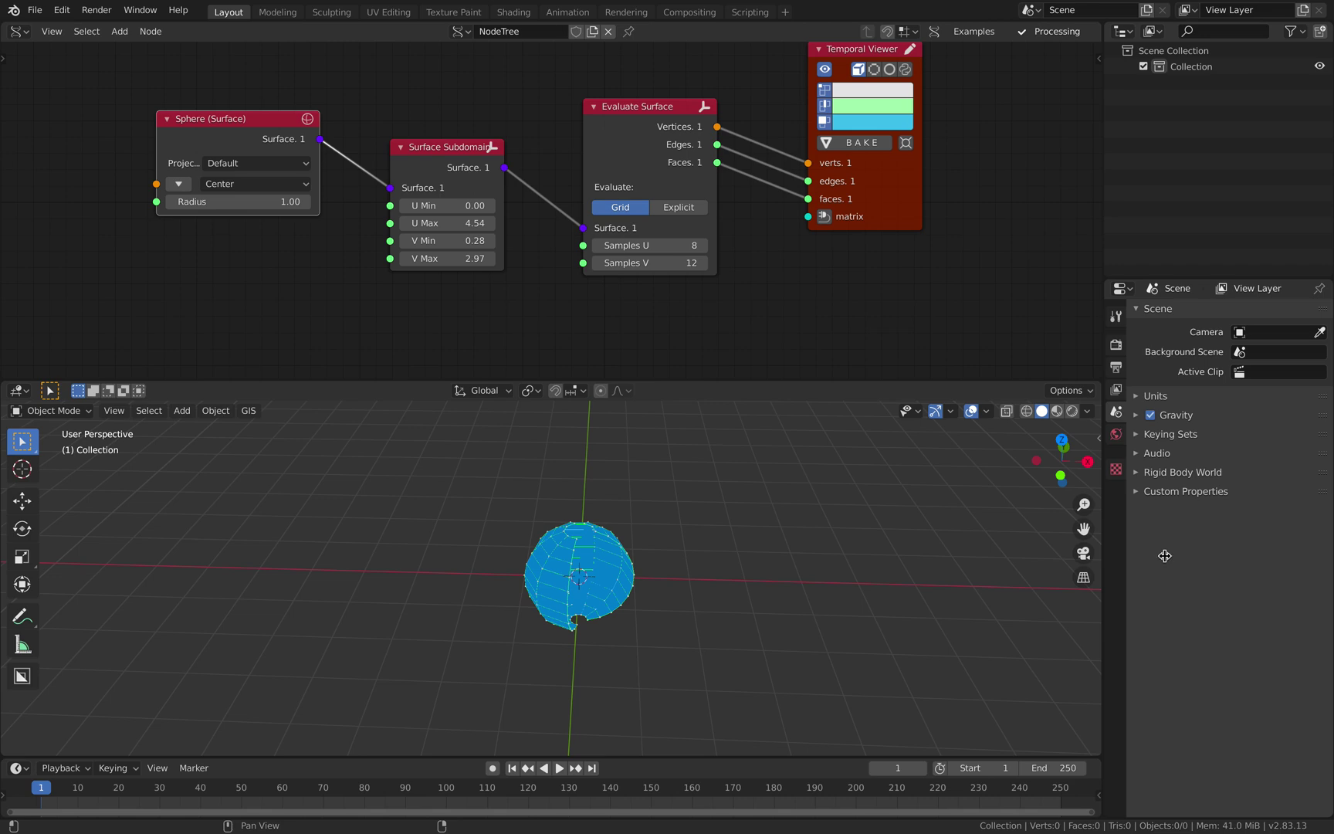
middle_drag(572, 502, 478, 463)
click(35, 9)
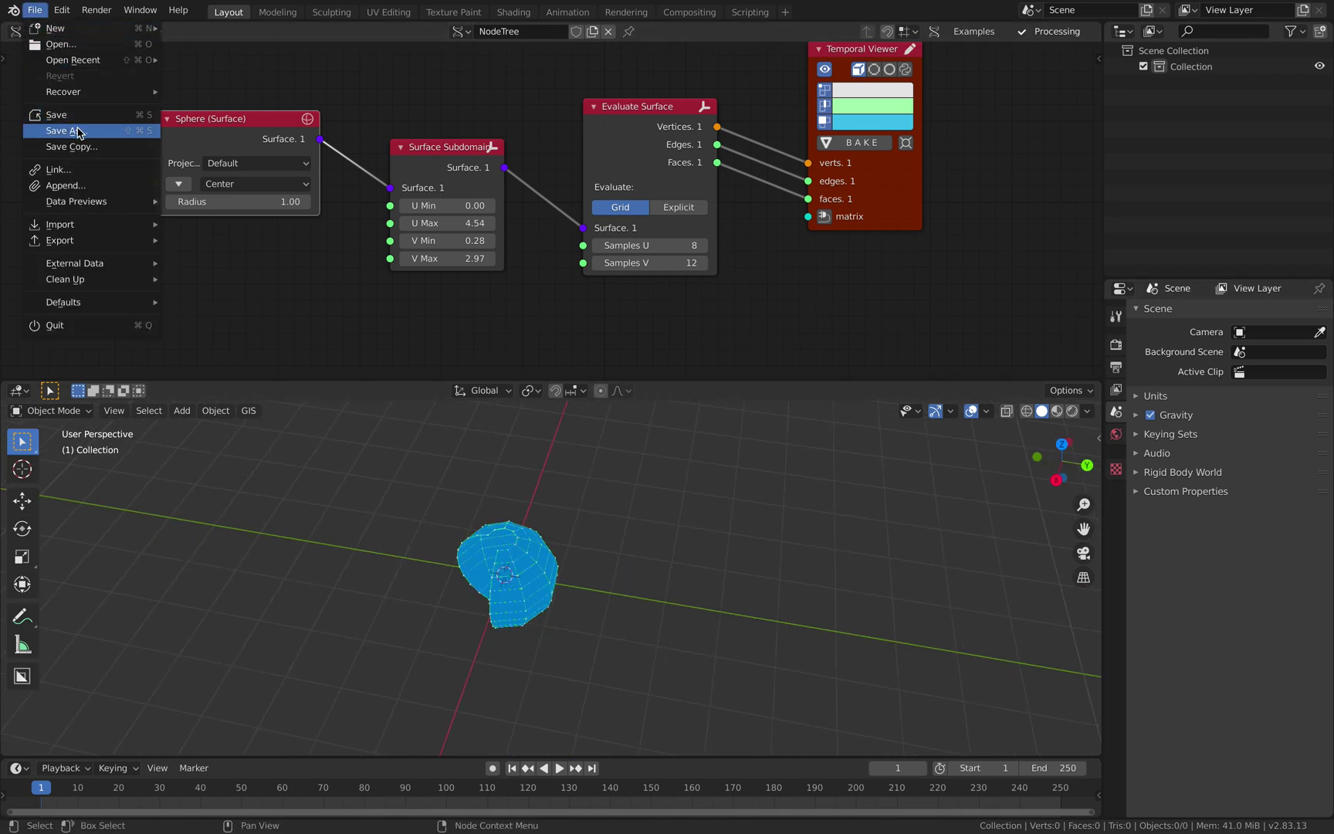
key(Escape)
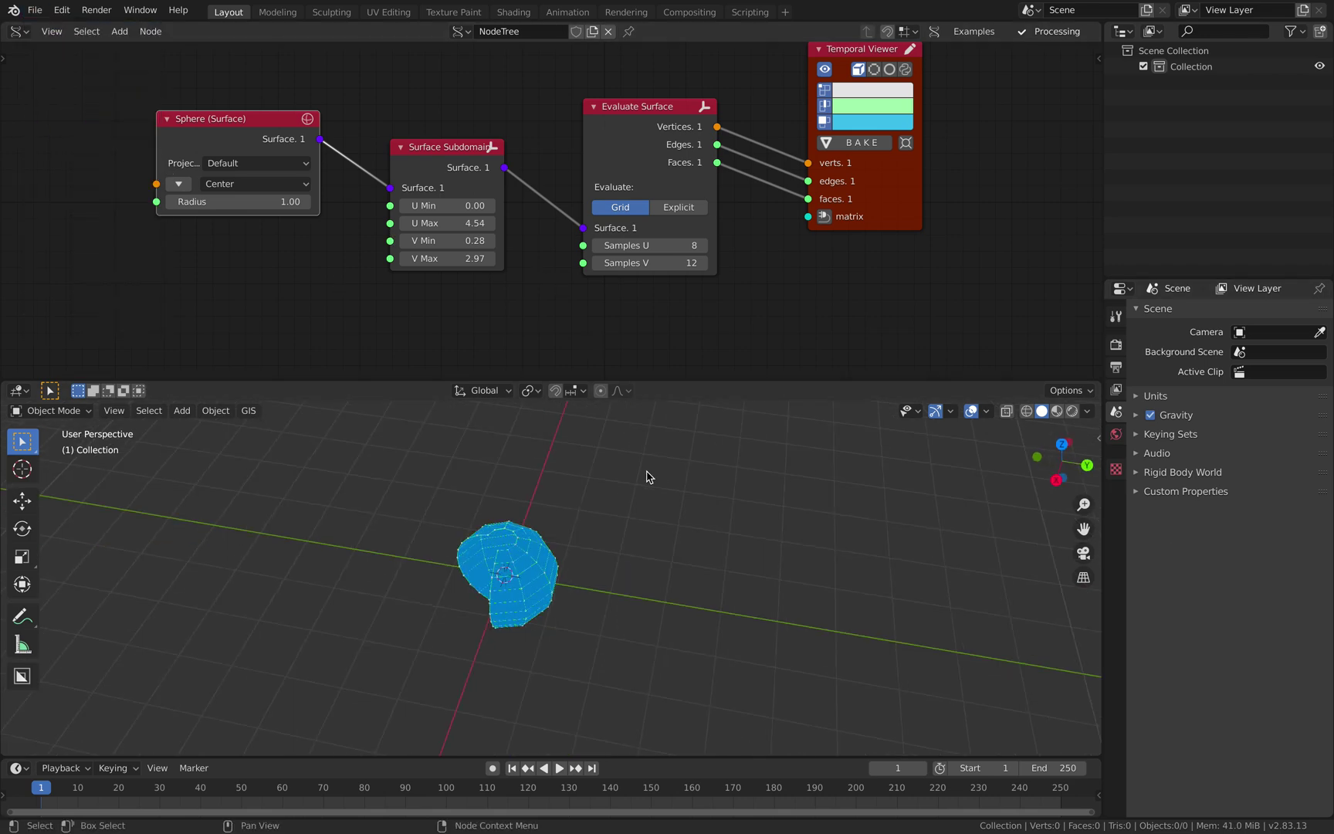
Step: Save the project to the Desktop as parametric_surface_curve_001.blend
key(shift+super+s)
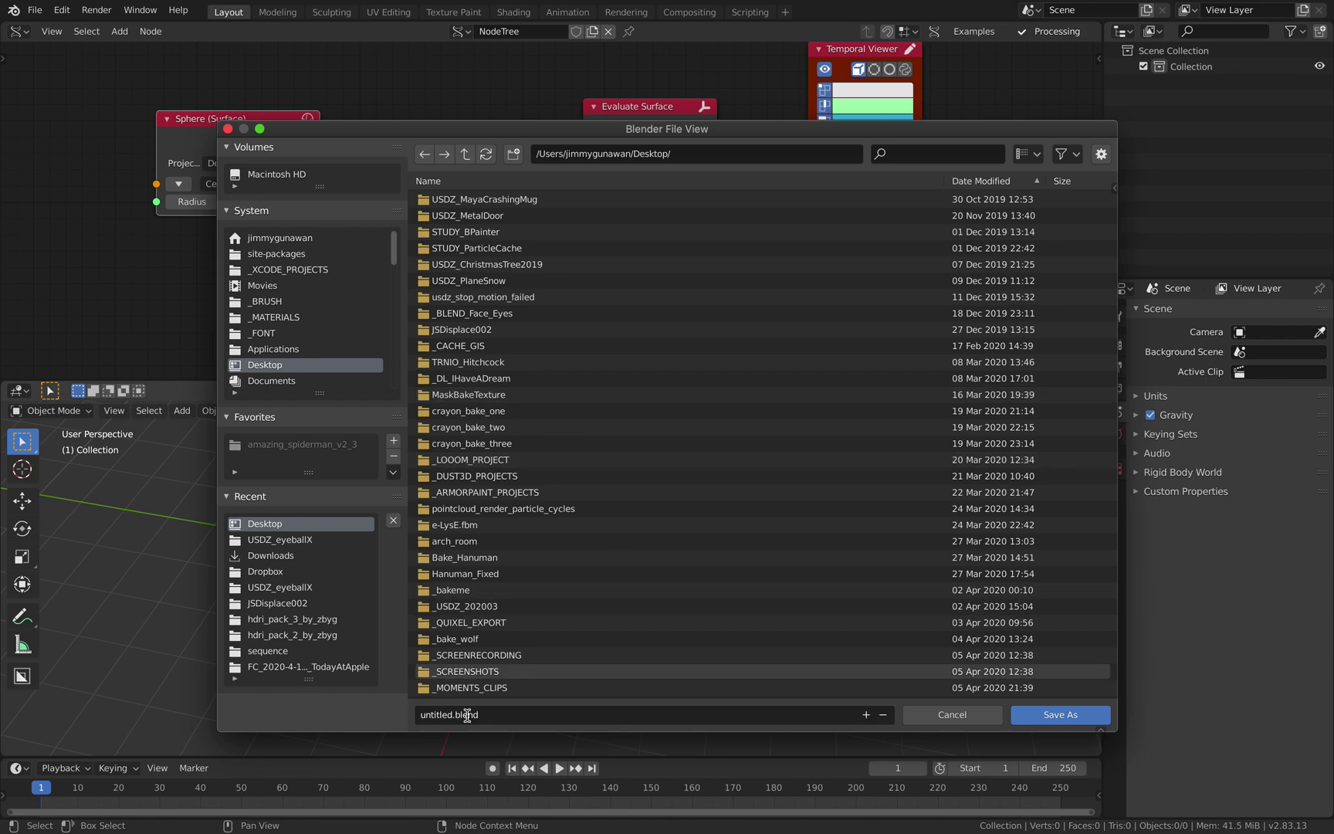
click(432, 714)
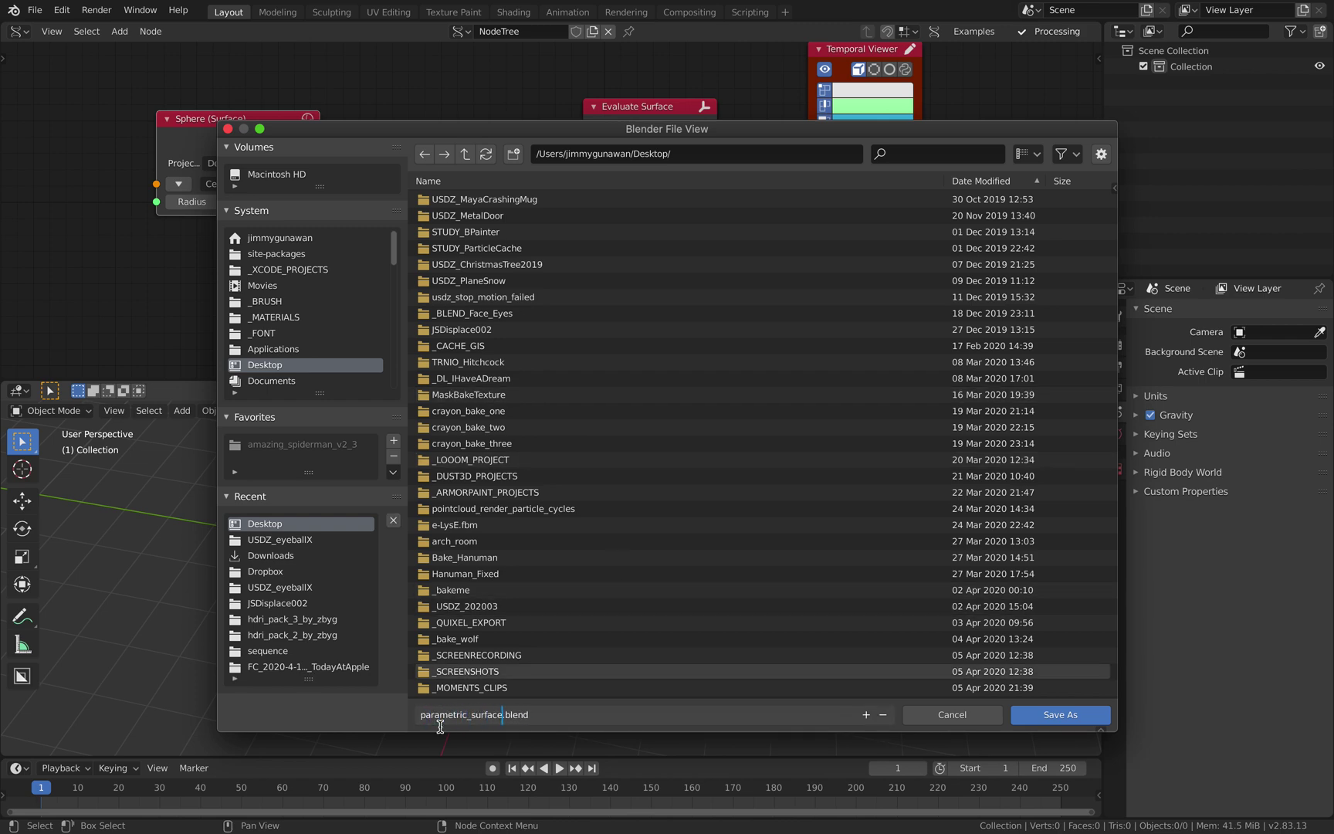
key(Return)
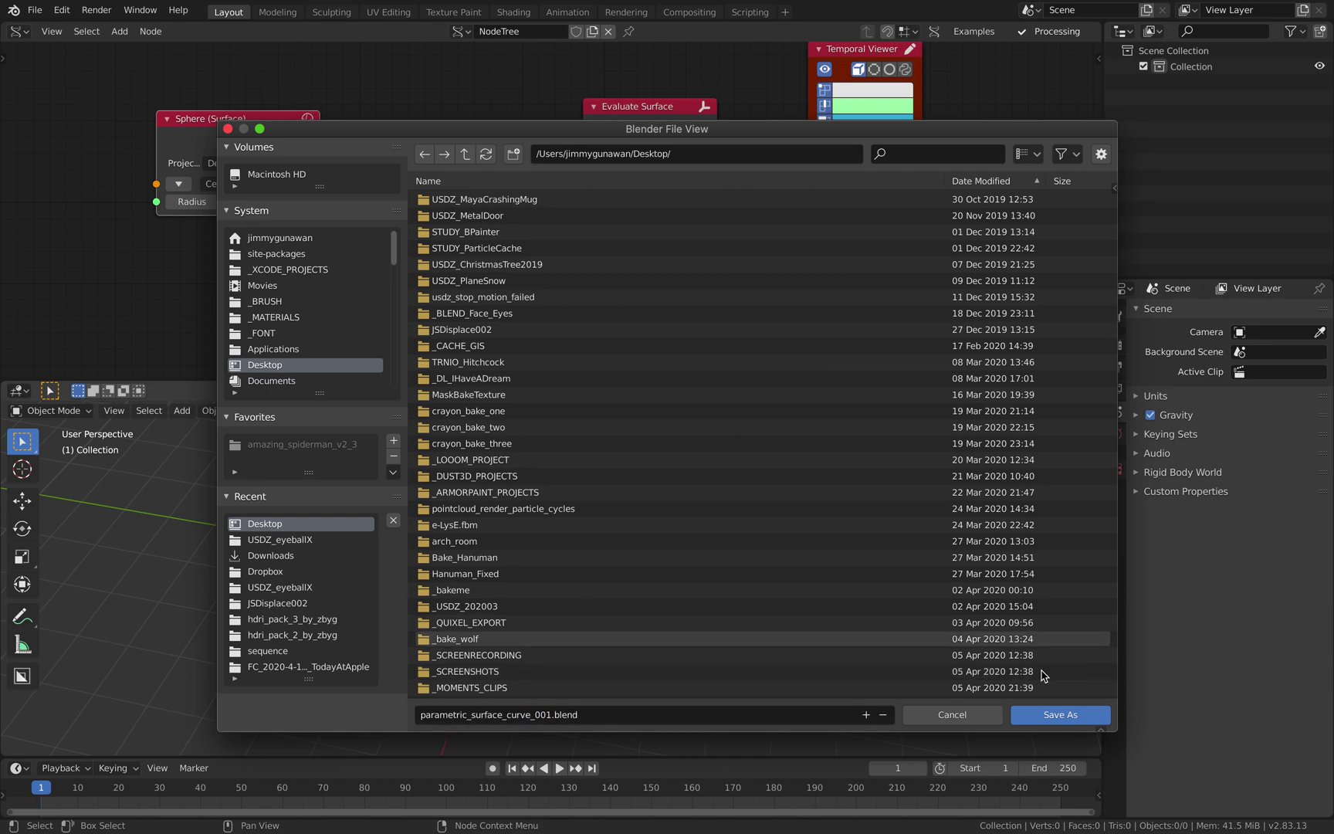
click(1050, 712)
Step: Move the Evaluate Surface and Temporal Viewer nodes further from the Surface Subdomain node to spread out the node chain
key(Home)
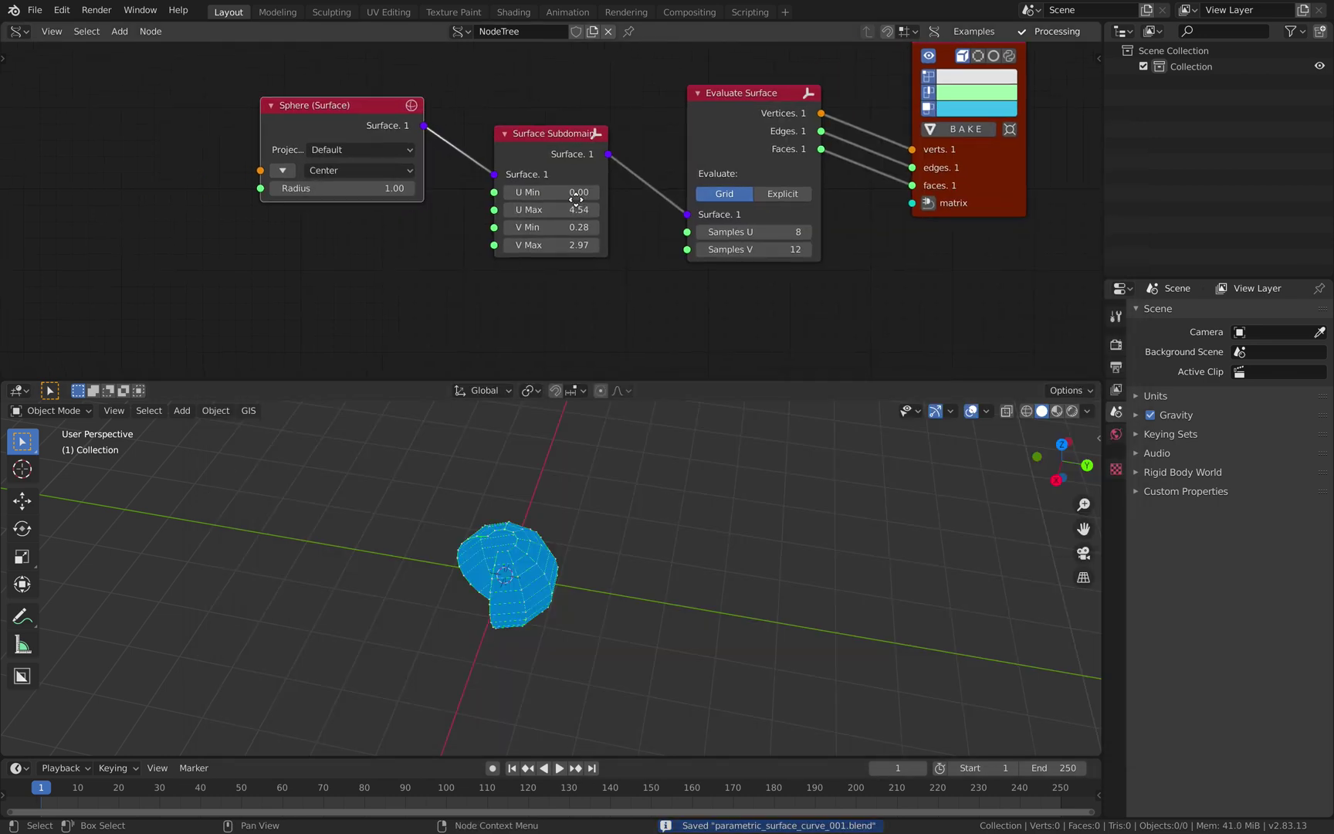
drag(696, 146, 744, 171)
drag(919, 187, 1039, 206)
middle_drag(369, 106, 546, 113)
scroll(359, 138, down, 1)
ctrl+scroll(356, 138, right, 3)
Step: Add a Circle (Curve) node in the empty area ahead of the Sphere (Surface) node
key(shift+a)
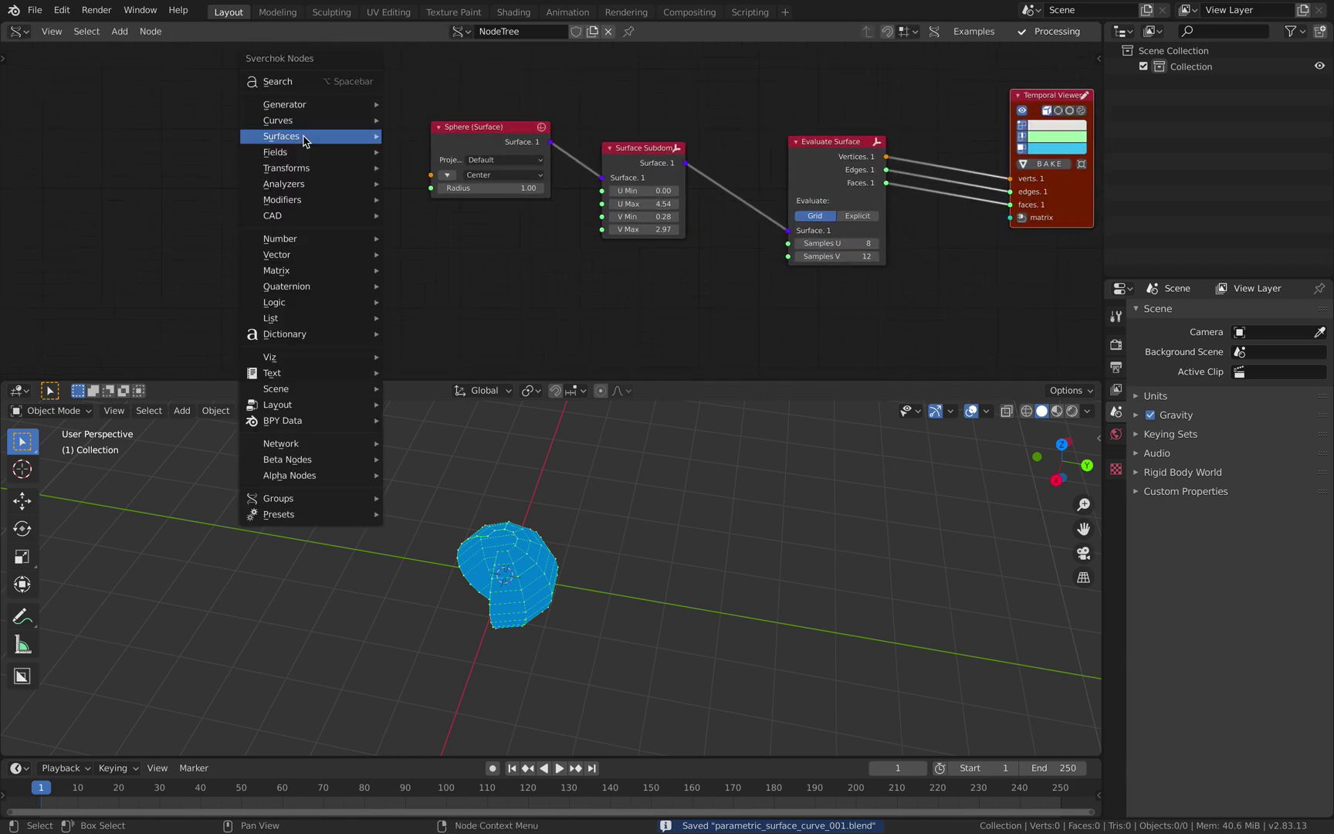
mouse_move(266, 124)
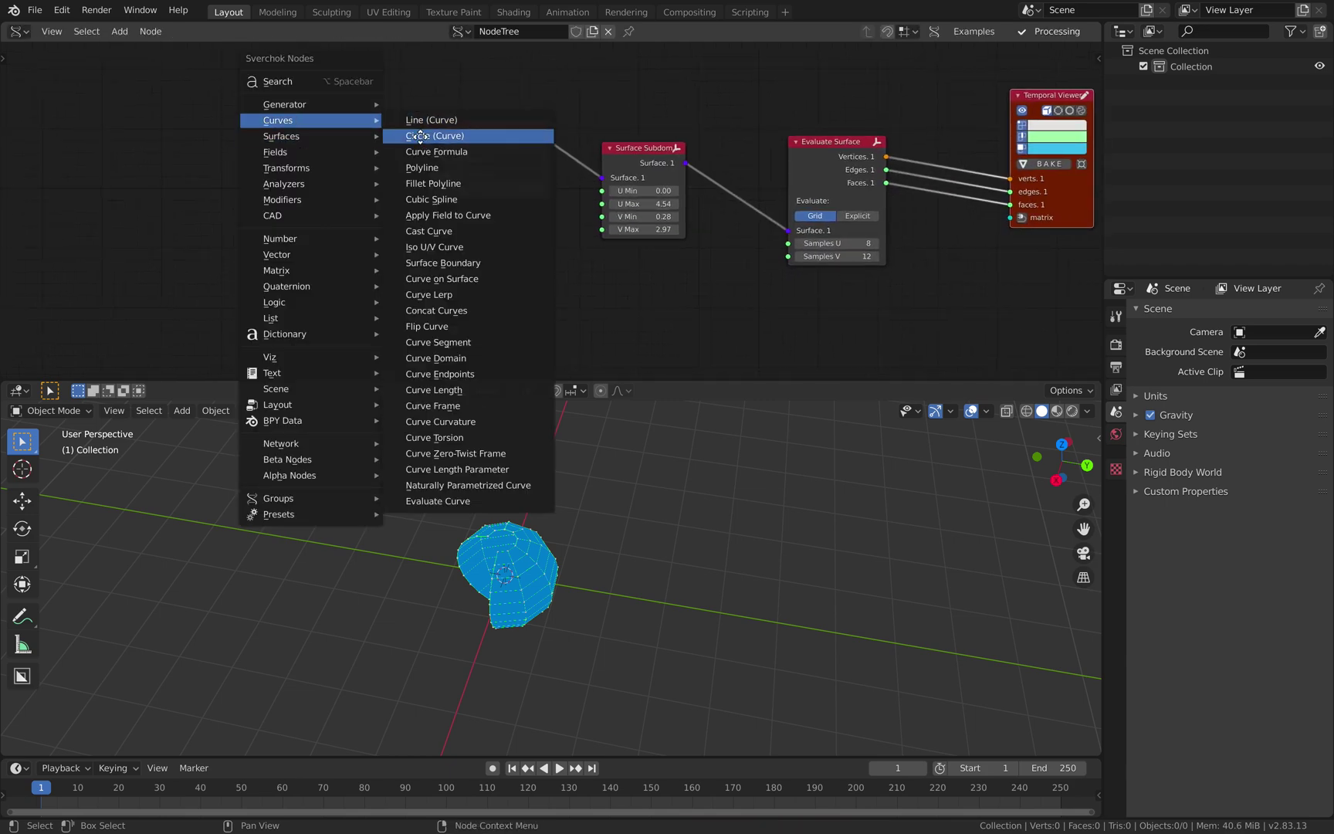
click(406, 134)
click(138, 111)
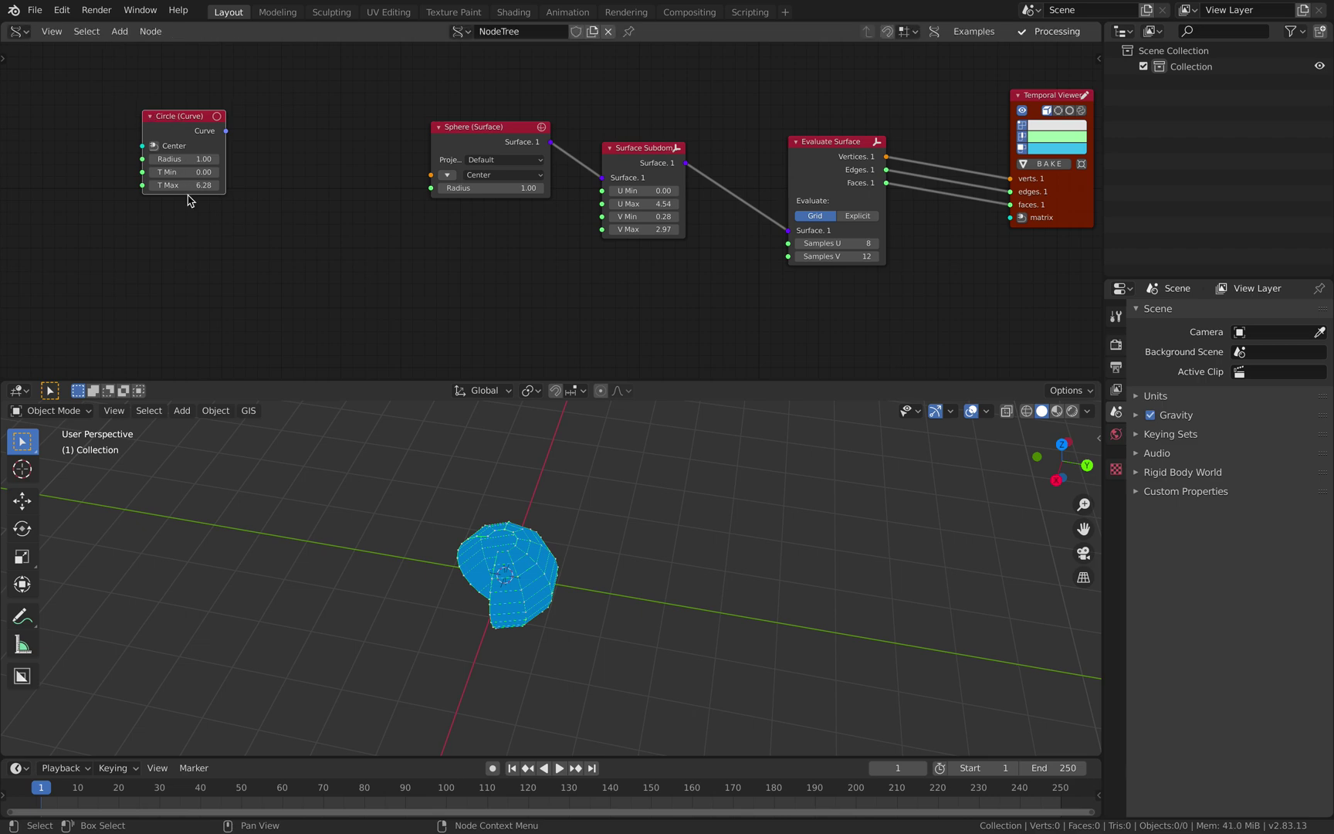
Step: Duplicate the Circle (Curve) node twice, stacking the copies below the original
middle_drag(174, 116, 176, 113)
key(shift+d)
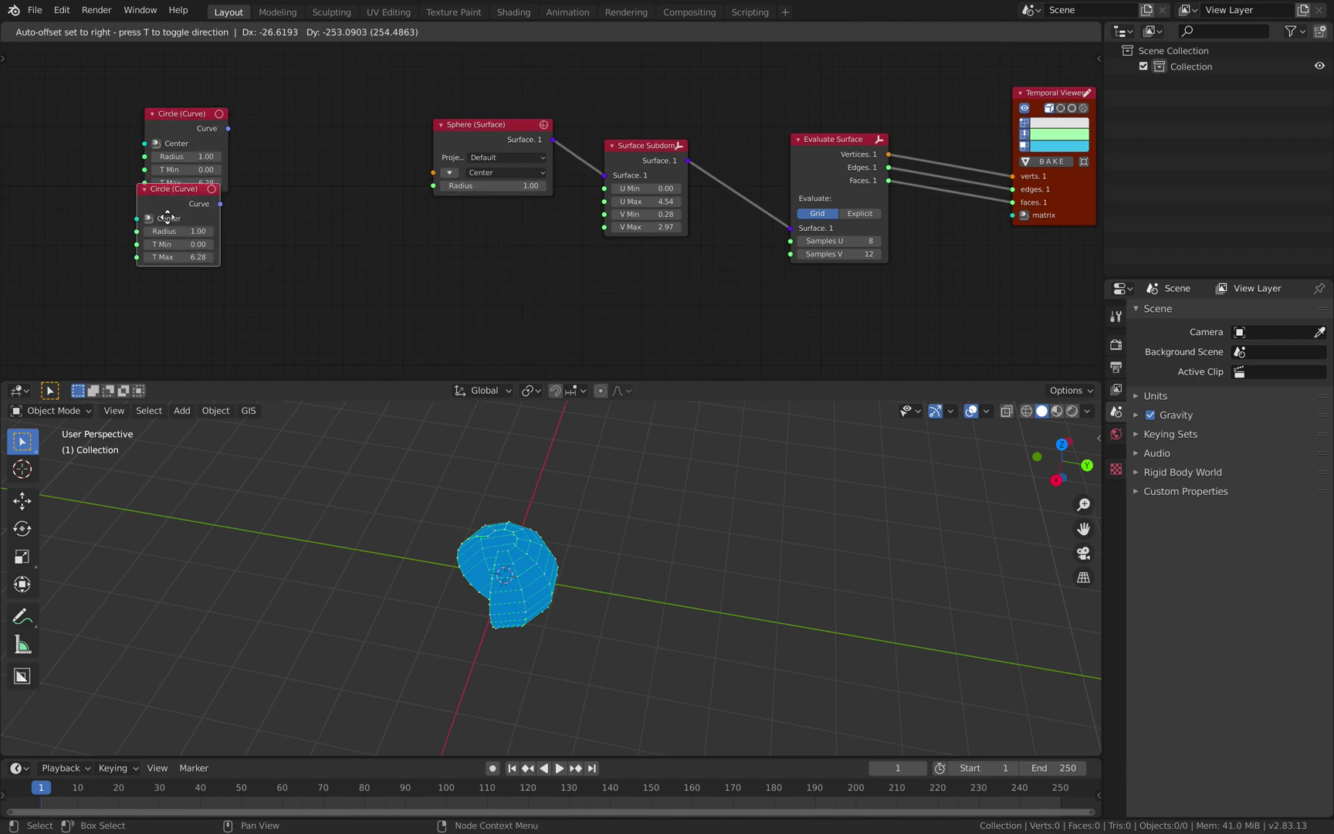
click(167, 232)
key(shift+d)
click(159, 374)
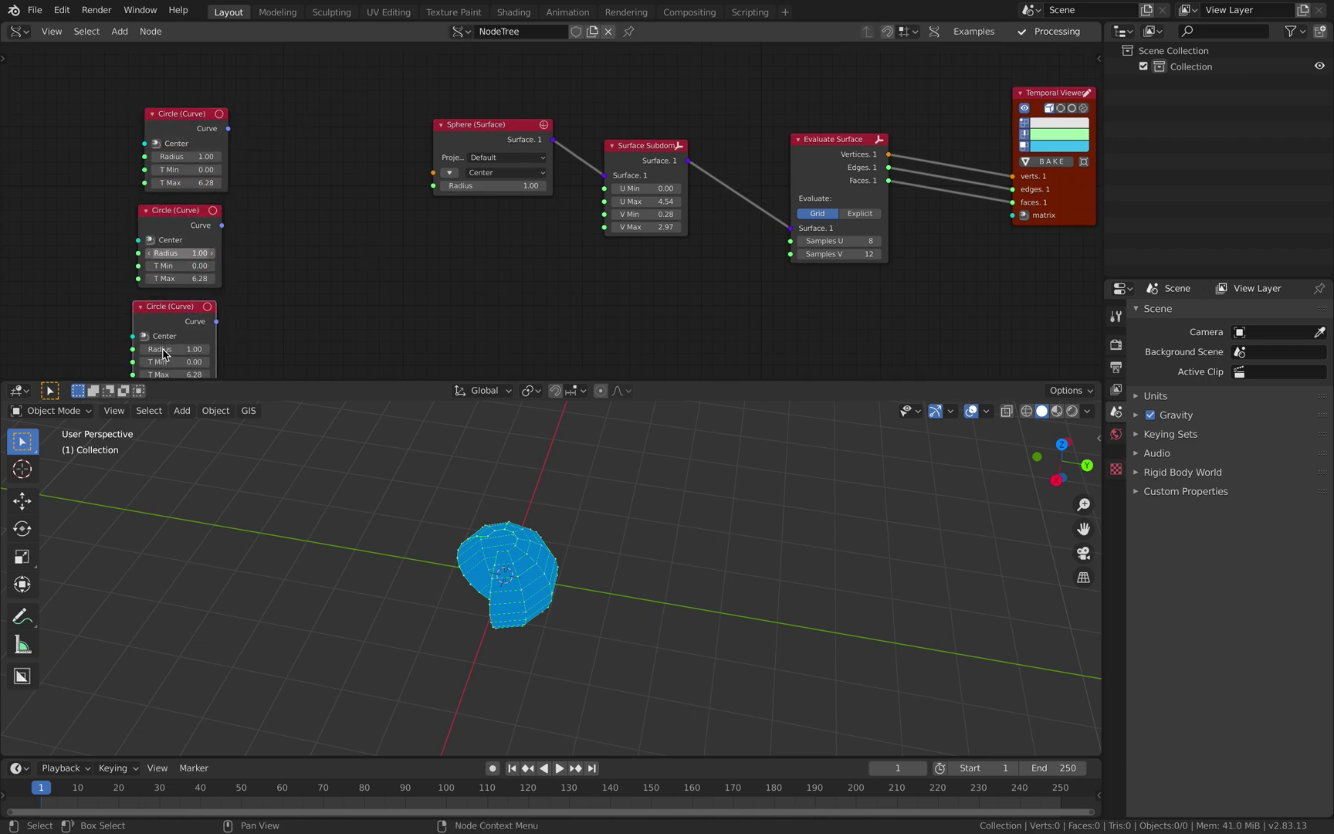
Step: Add a List Join node beside the circles and connect the Curve outputs of all three Circle (Curve) nodes to its data inputs
middle_drag(343, 249, 336, 217)
key(shift+a)
mouse_move(288, 193)
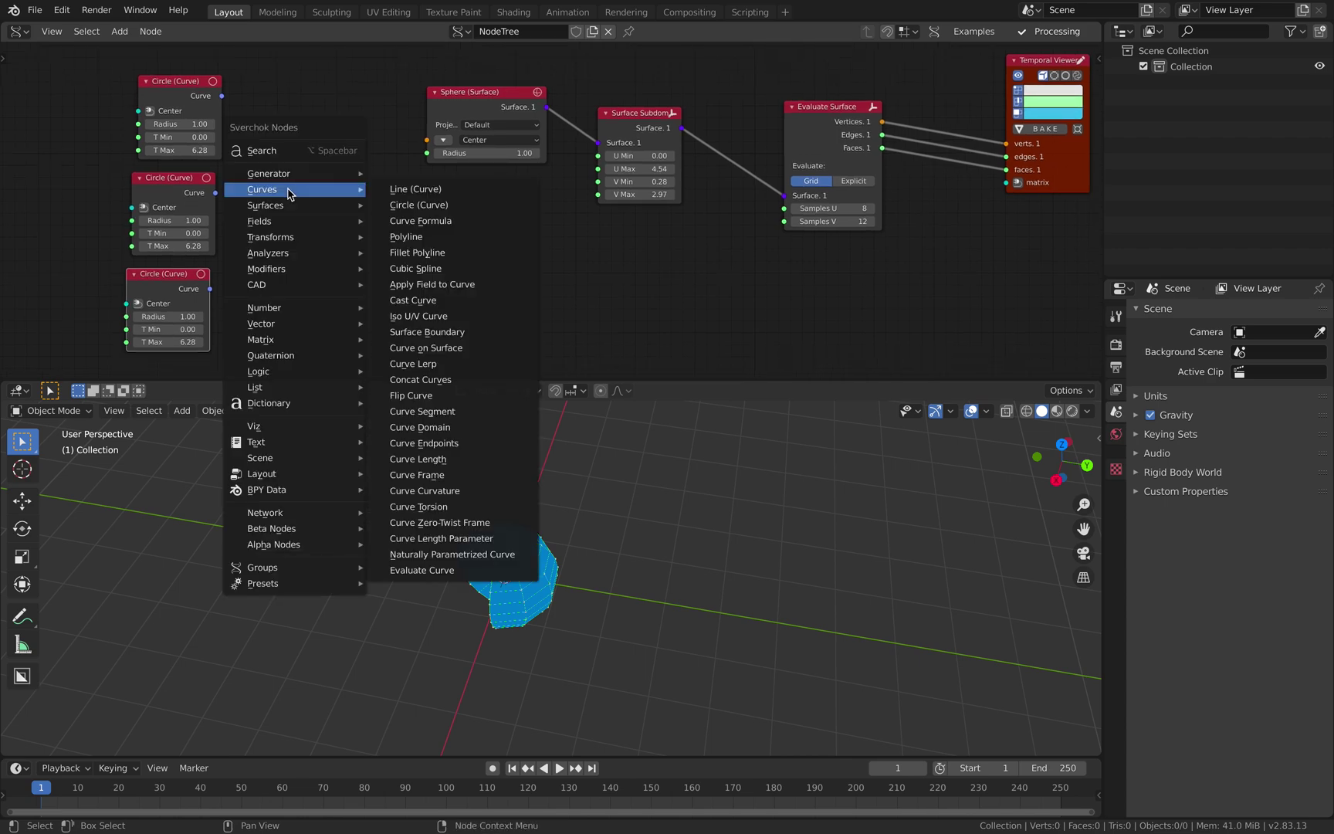
click(292, 151)
text(list)
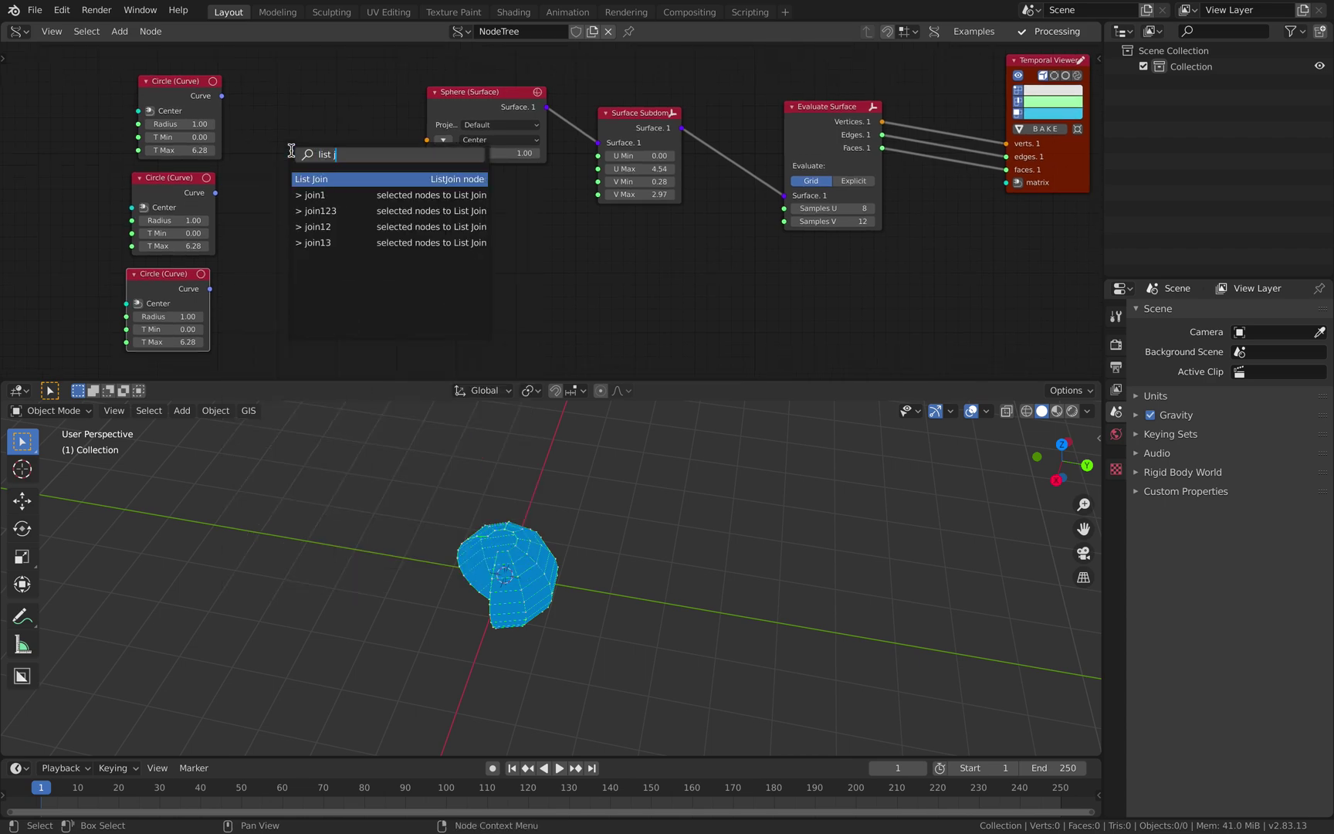
click(310, 178)
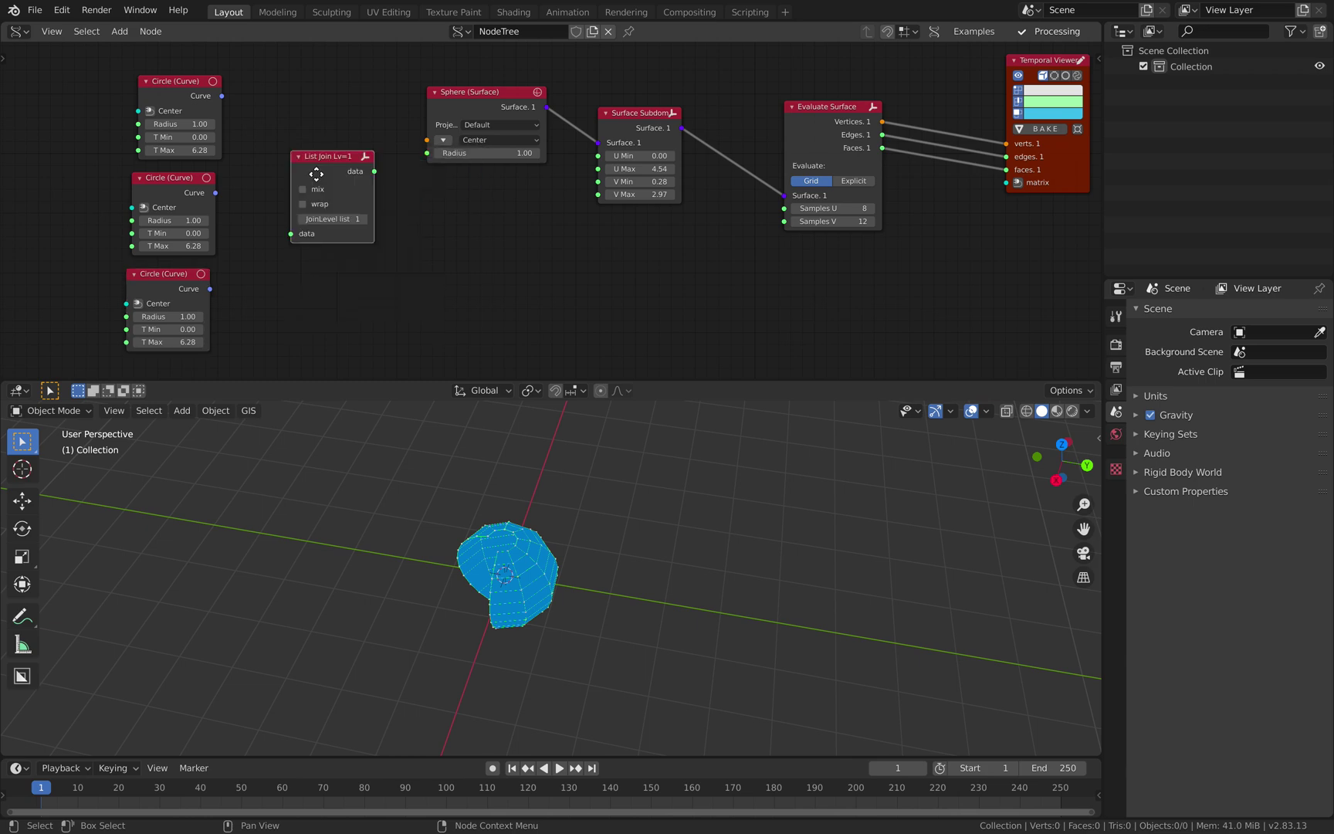
click(252, 126)
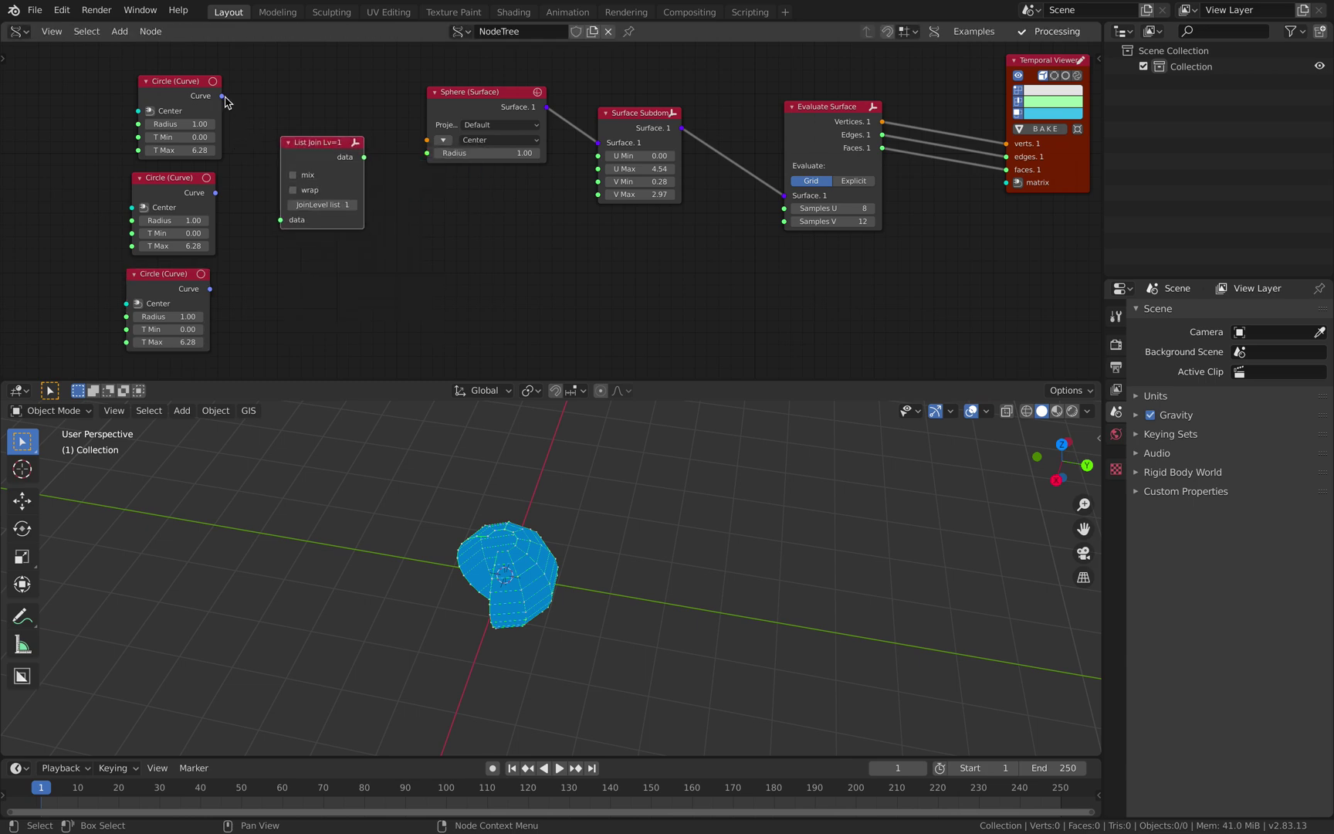
drag(225, 97, 279, 228)
drag(210, 288, 284, 247)
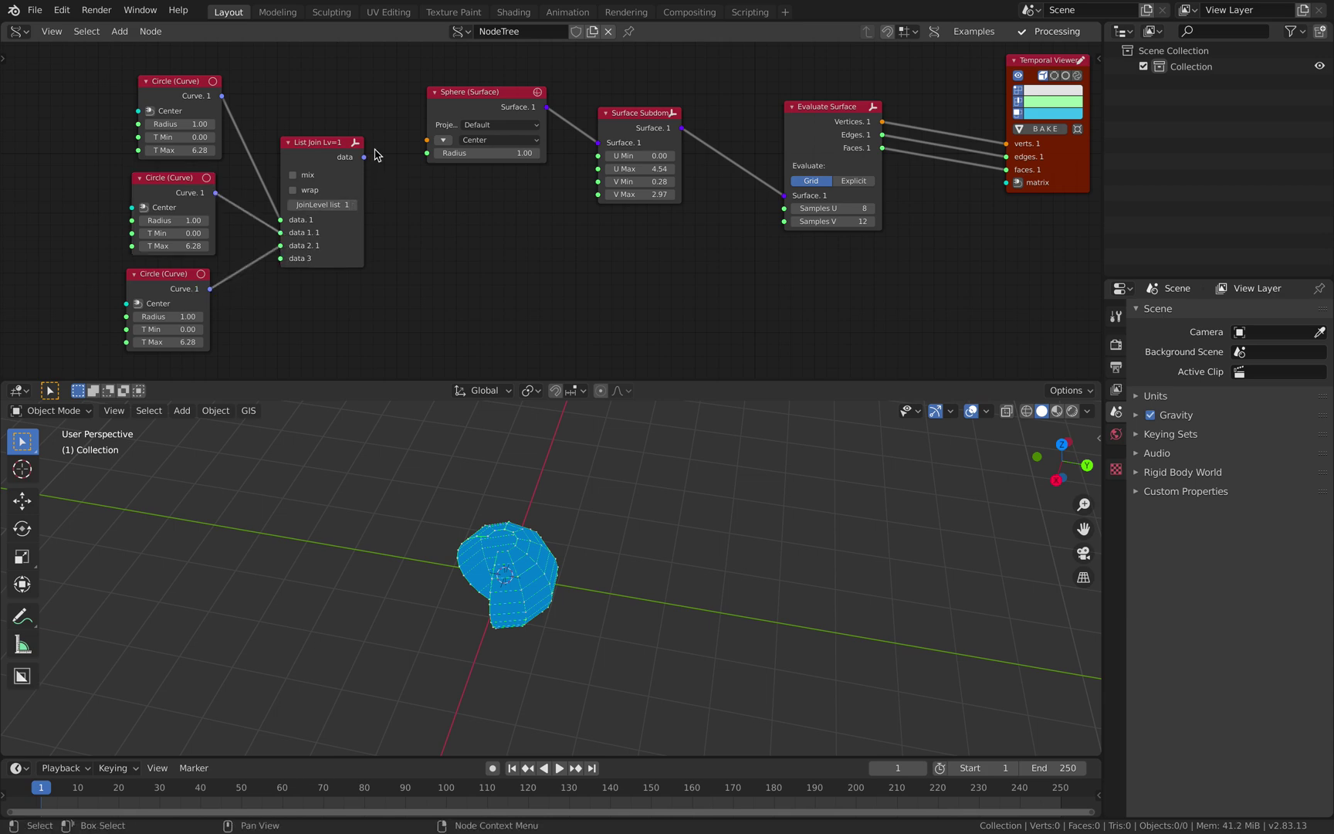
Step: Delete the Sphere (Surface) node from the node tree
drag(365, 157, 389, 148)
drag(445, 235, 488, 102)
key(x)
Step: Add a Surface from Curves node and link it between the List Join data output and the Surface Subdomain node's Surface input
key(shift+a)
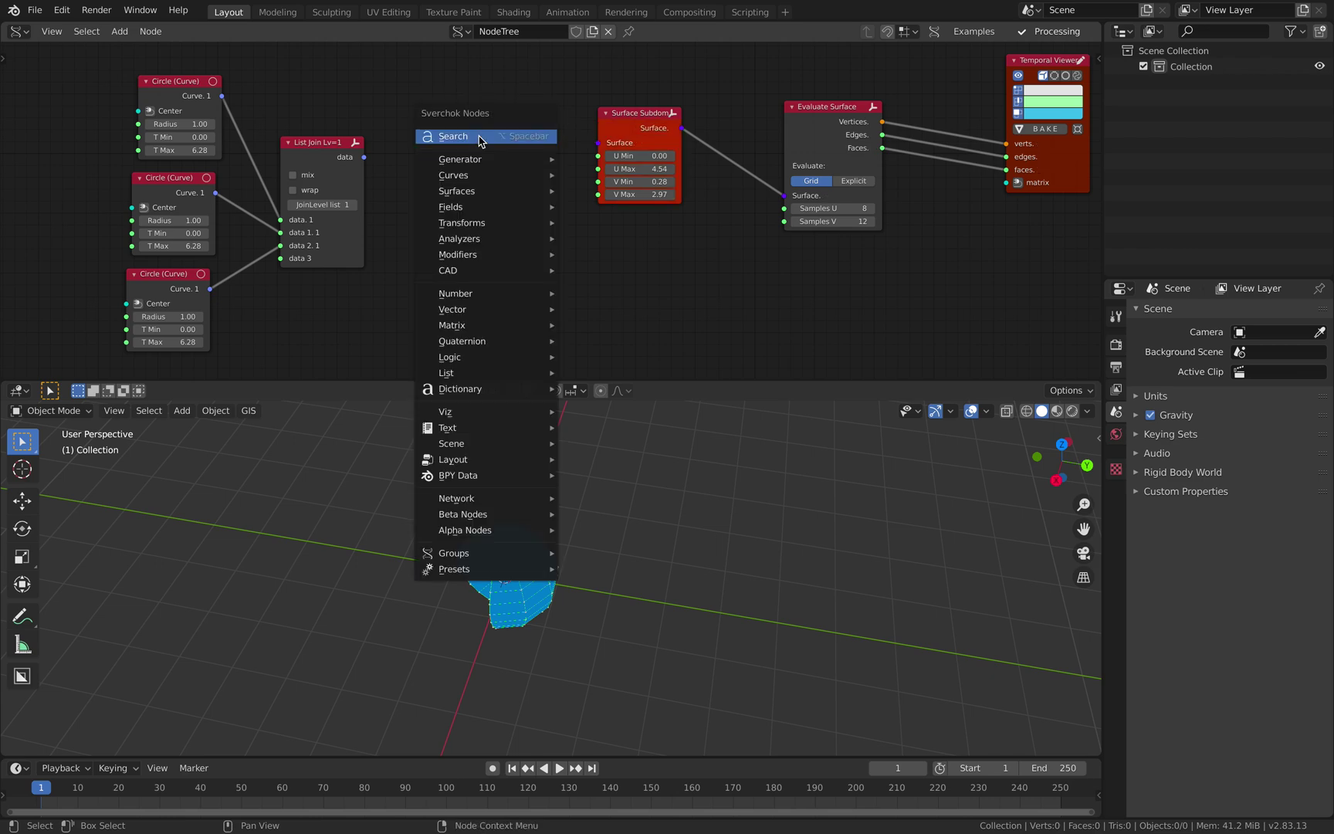
mouse_move(502, 191)
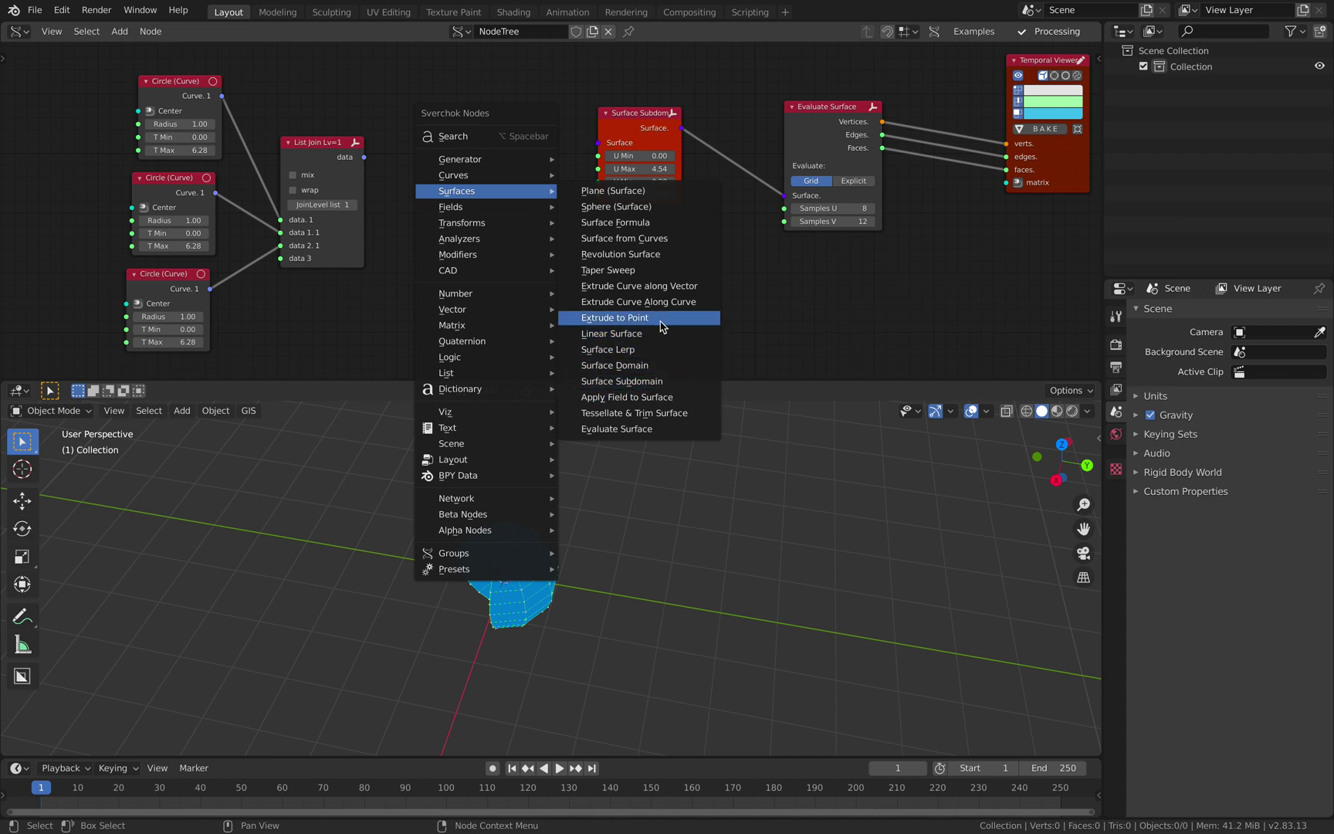
click(646, 239)
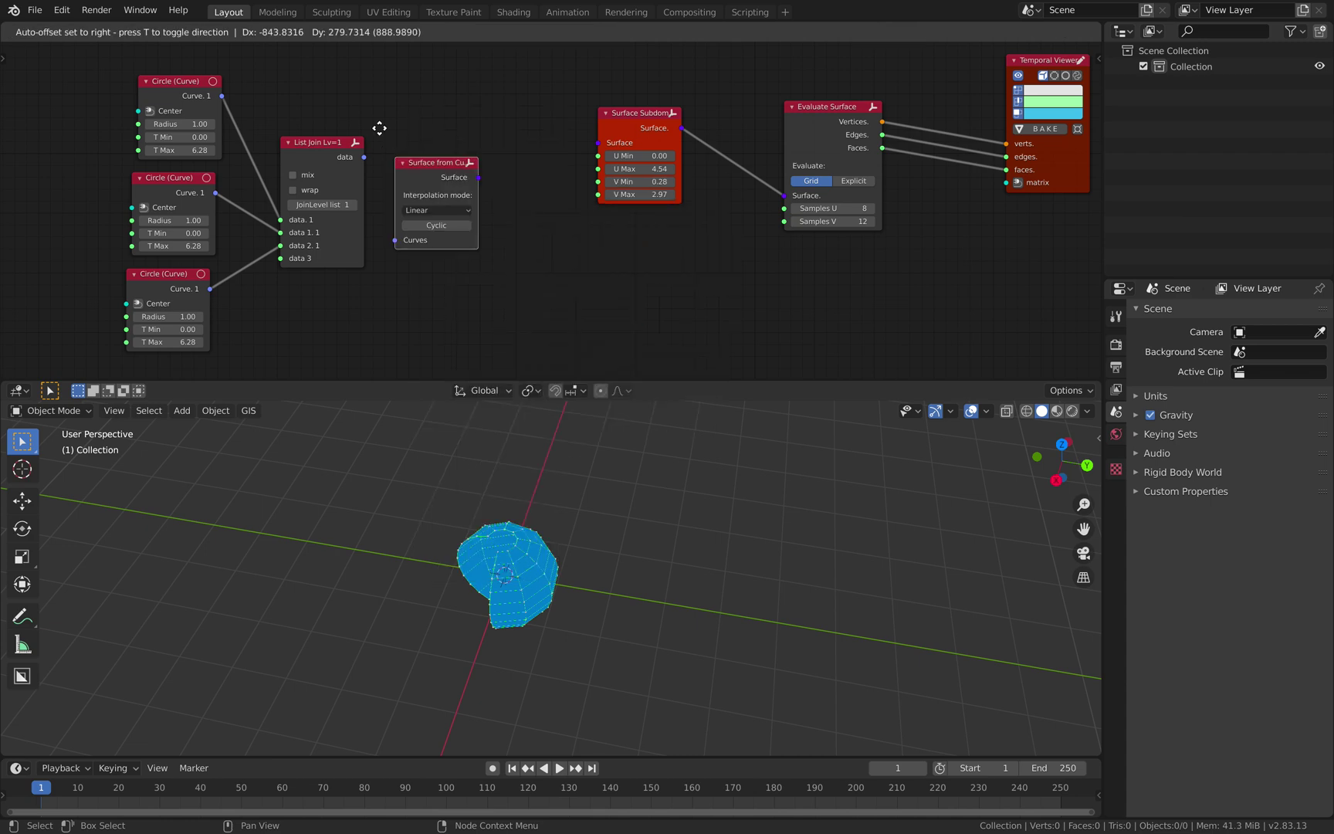
click(451, 132)
drag(364, 157, 444, 209)
drag(526, 145, 610, 148)
scroll(669, 602, up, 3)
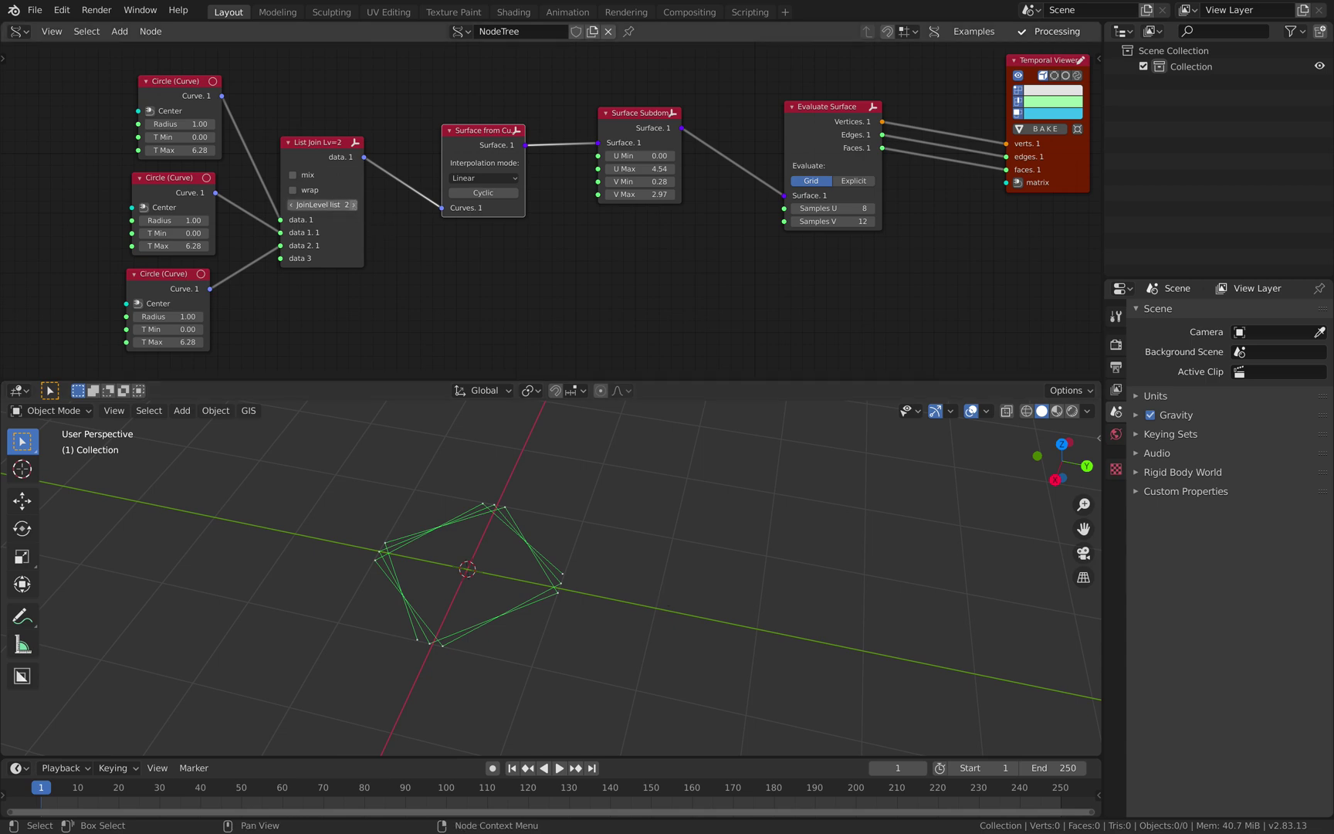
Step: Attach a new Matrix In node to the Center input of the second and third Circle (Curve) nodes
mouse_move(435, 243)
middle_down()
mouse_move(424, 235)
mouse_move(453, 236)
middle_up()
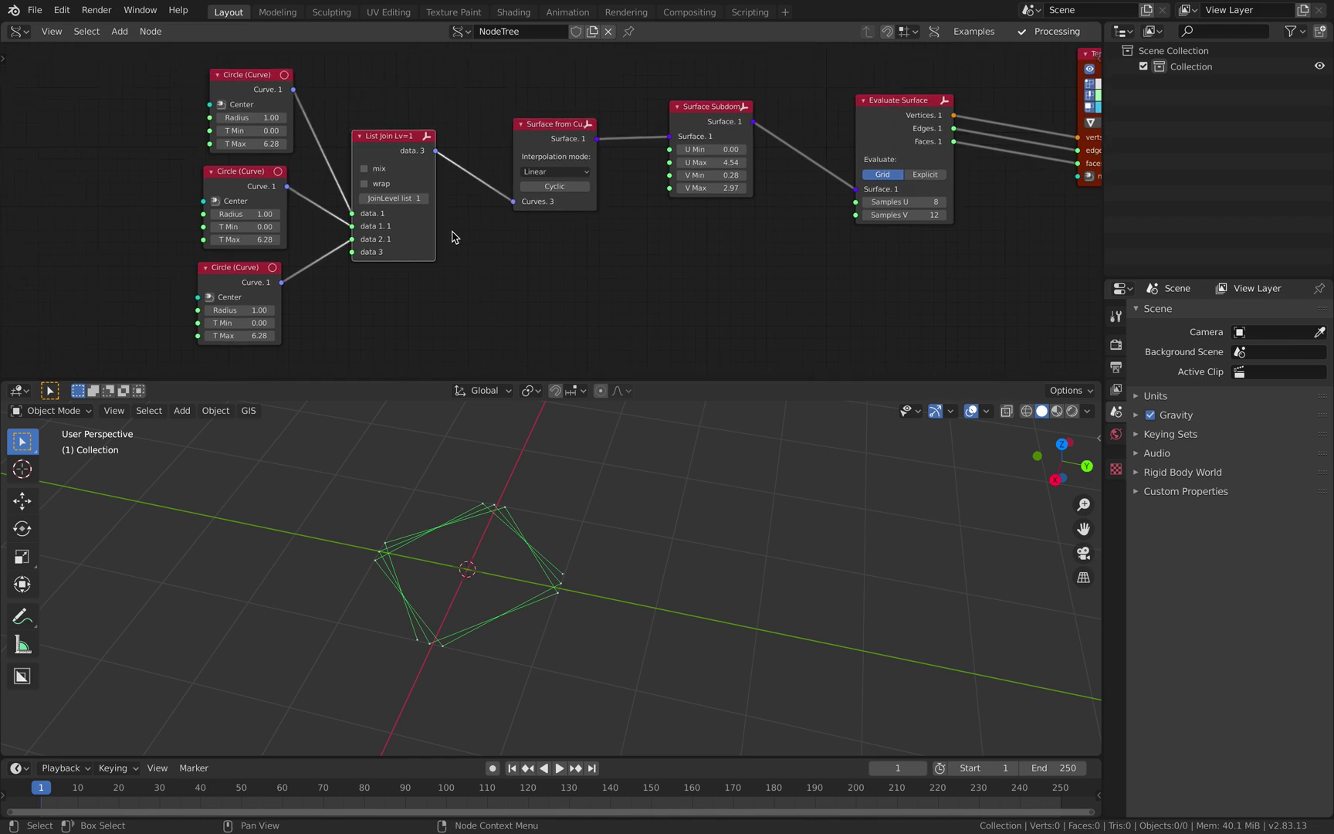
click(216, 201)
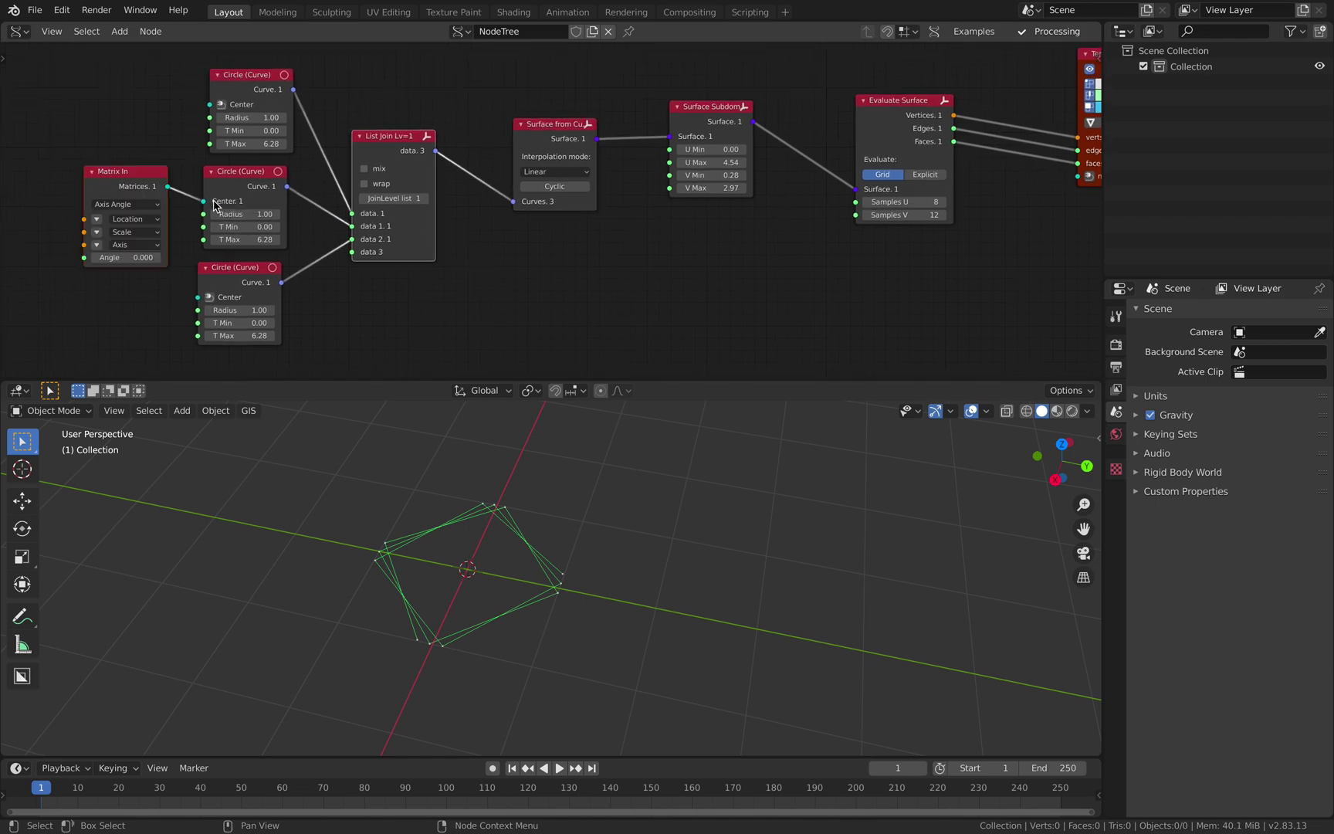
click(208, 298)
middle_drag(189, 246, 236, 215)
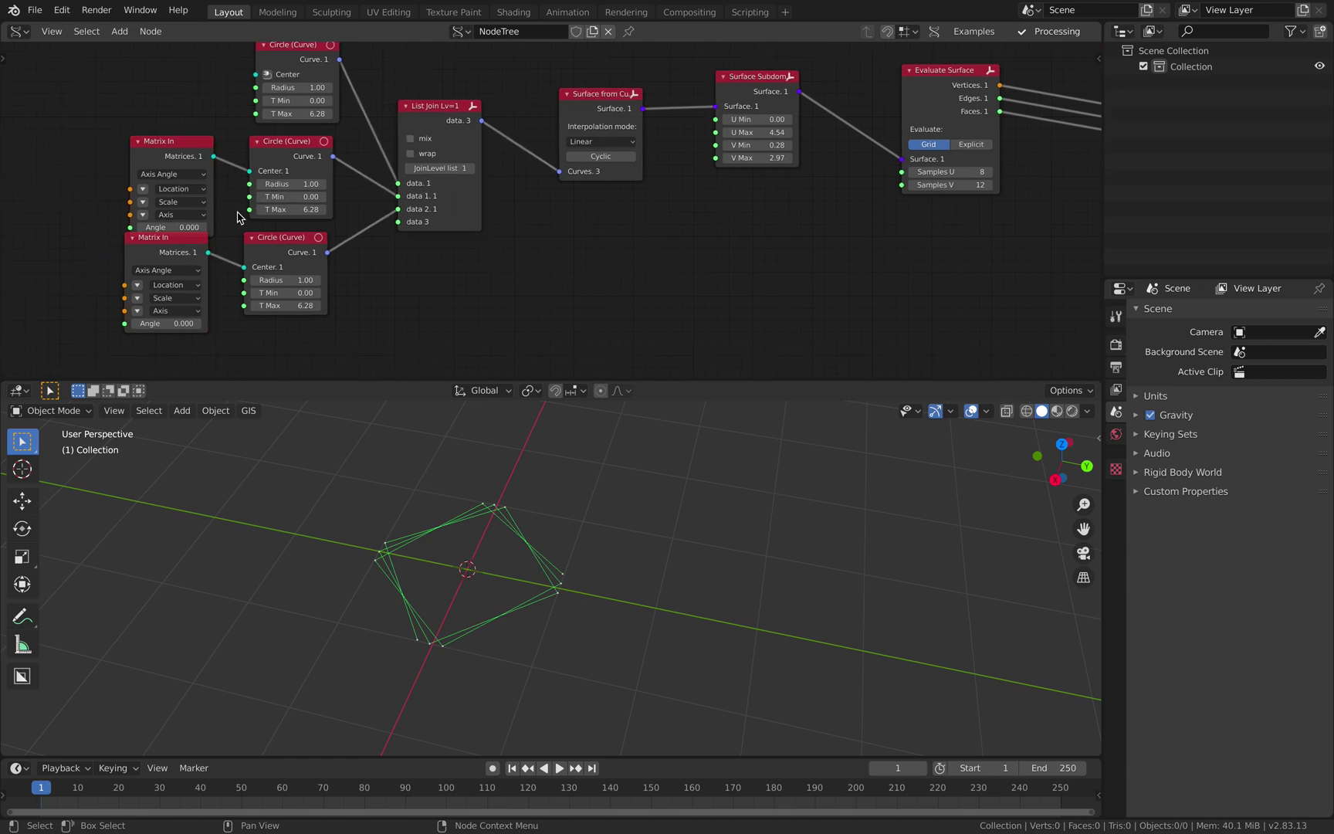
Step: Set the location Z to 1.5 in the second circle's Matrix In node and to 2.1 in the third circle's
click(142, 189)
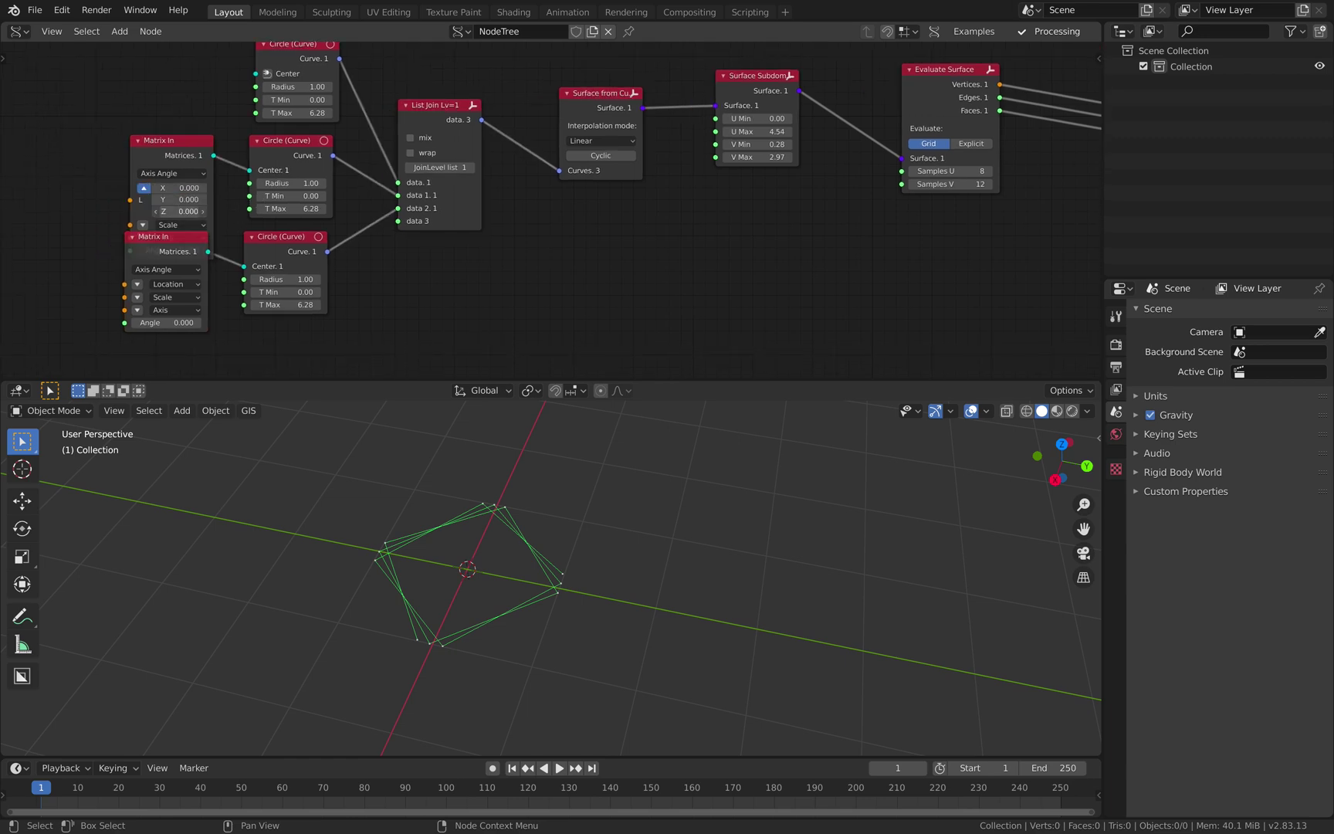
drag(179, 211, 295, 211)
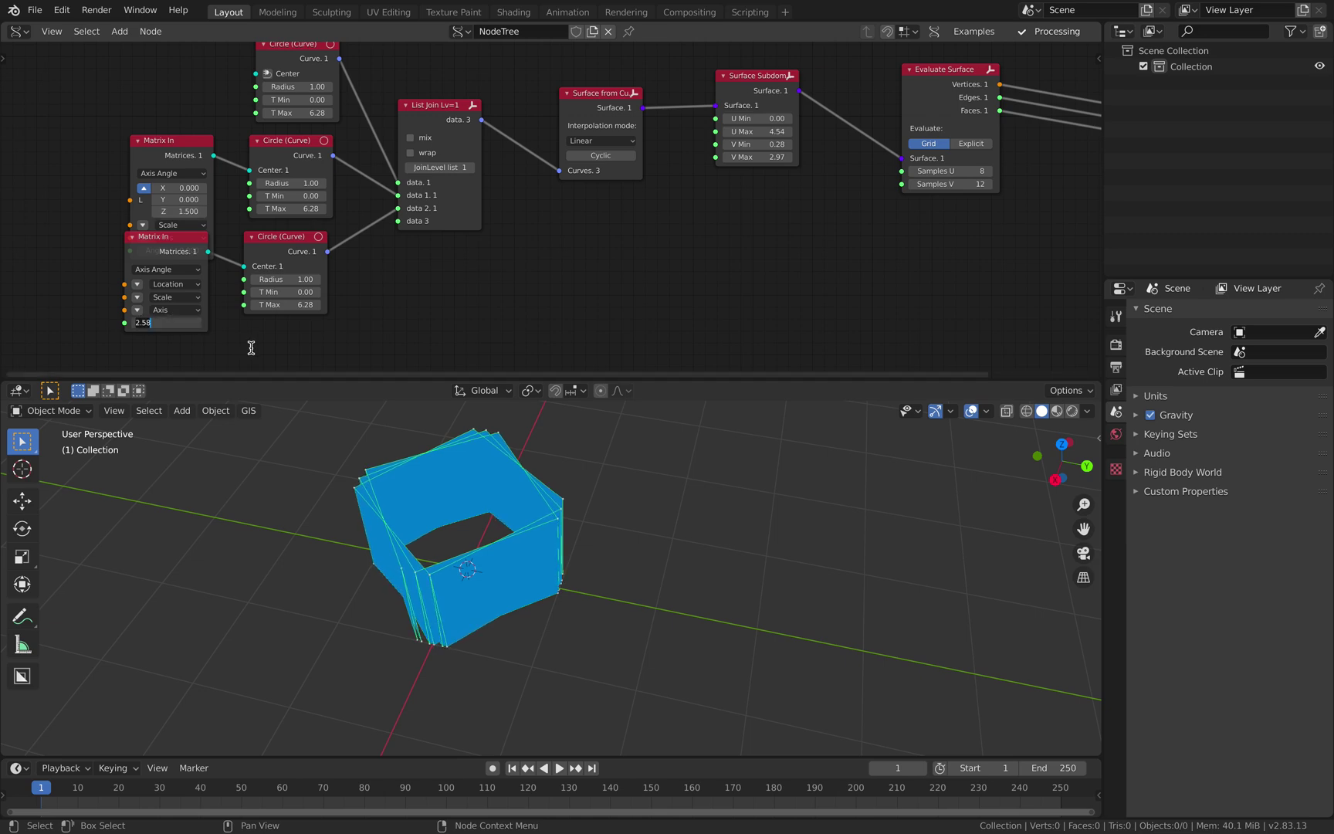
key(Return)
click(138, 285)
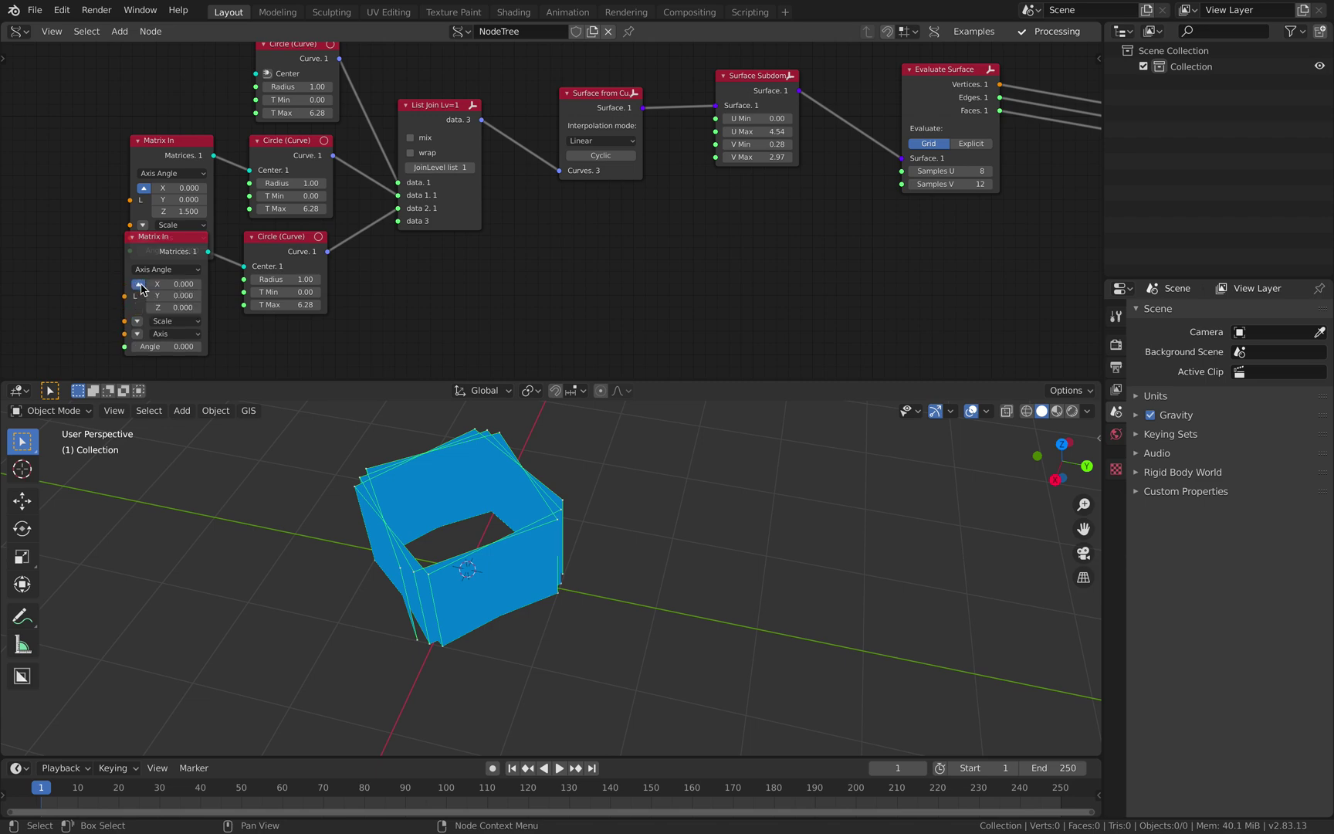
mouse_move(174, 307)
mouse_down()
mouse_move(231, 307)
mouse_move(178, 313)
mouse_up()
scroll(691, 499, down, 1)
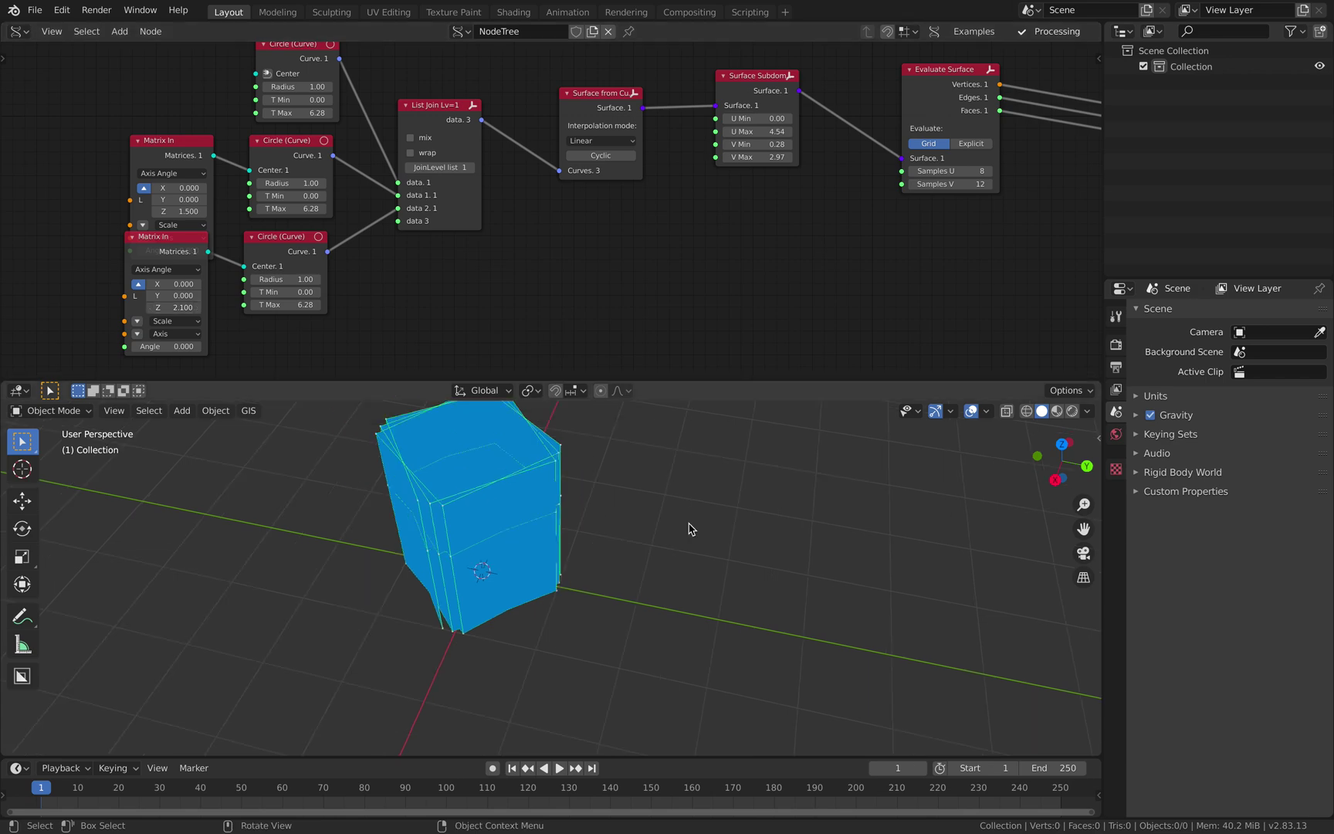
mouse_move(720, 436)
shift+middle_down()
mouse_move(718, 448)
mouse_move(736, 436)
shift+middle_up()
Step: Switch to the macOS desktop and force quit Safari
key(ctrl+Left)
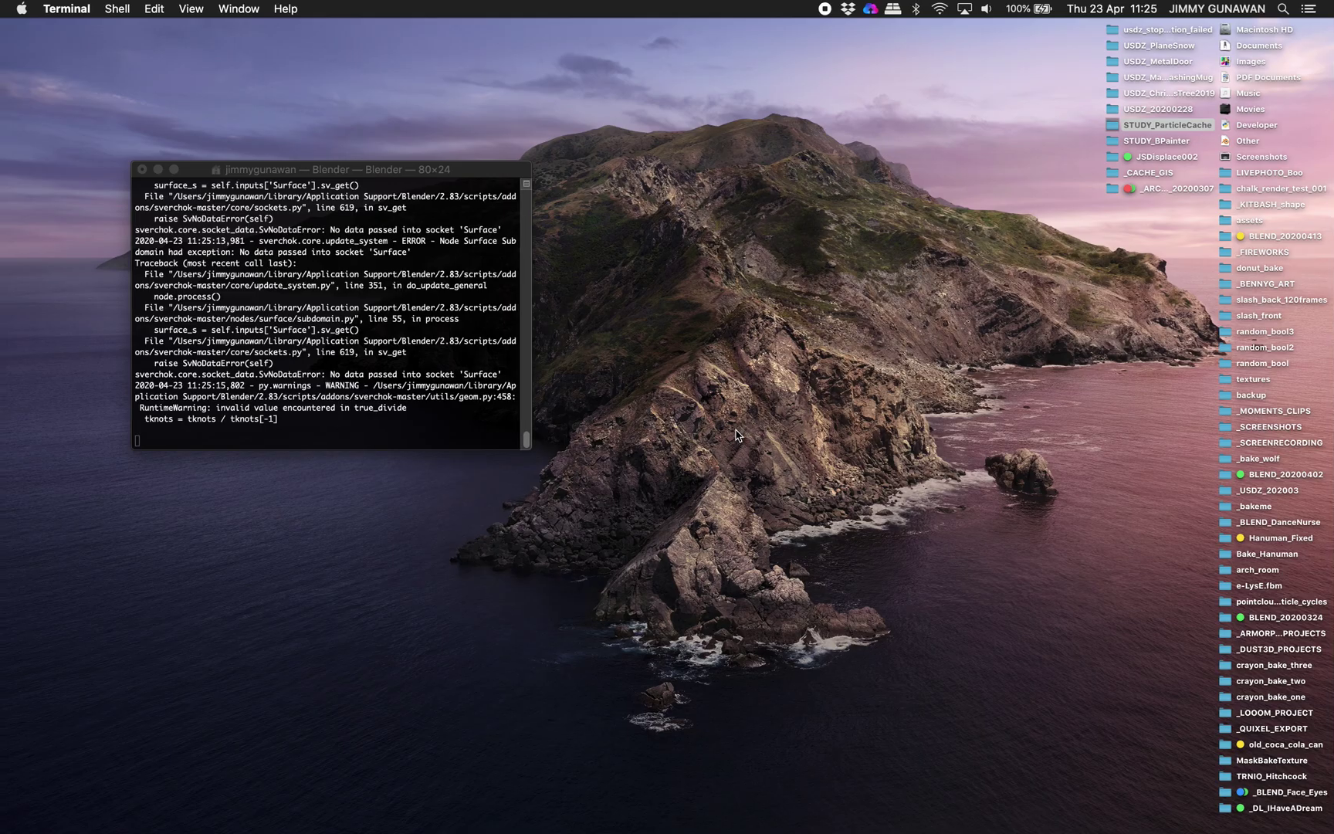
click(22, 10)
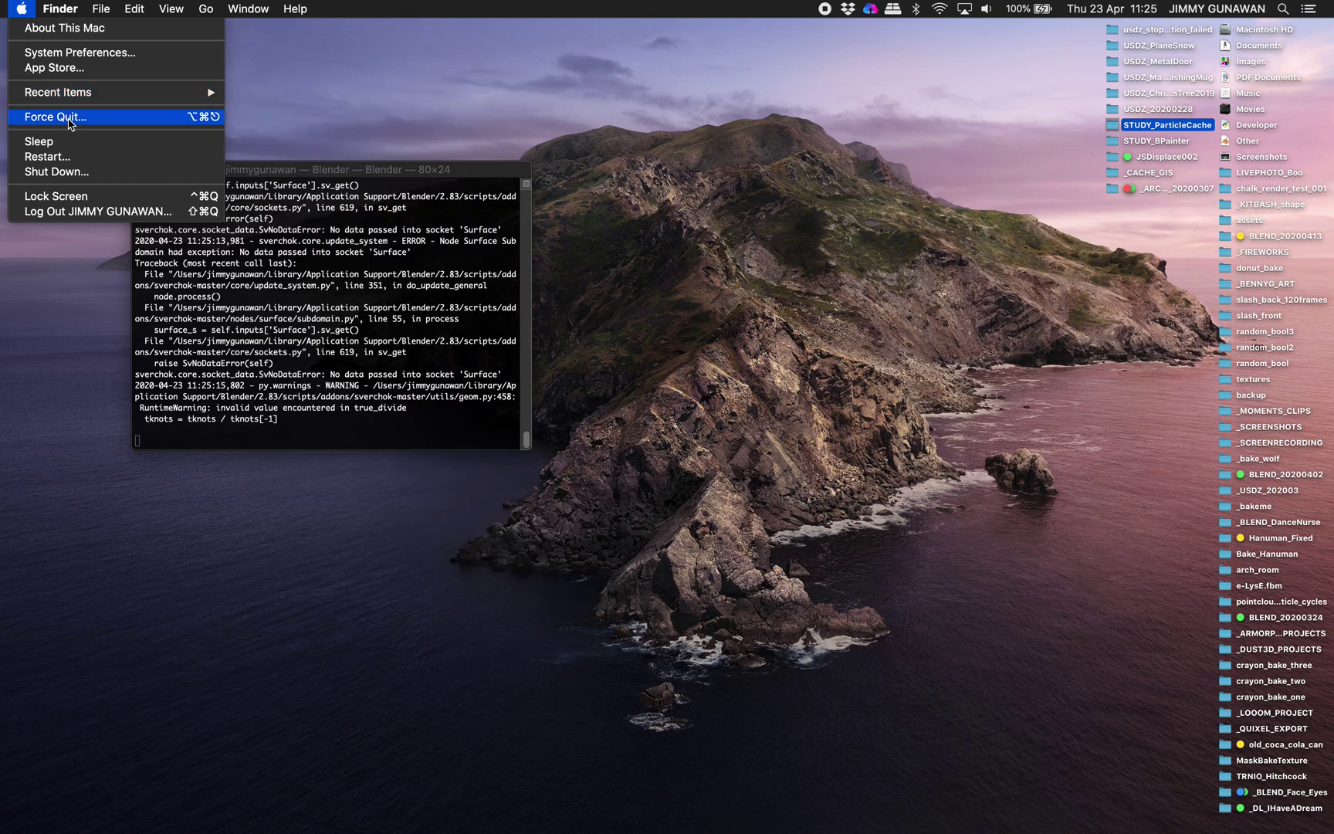
click(67, 124)
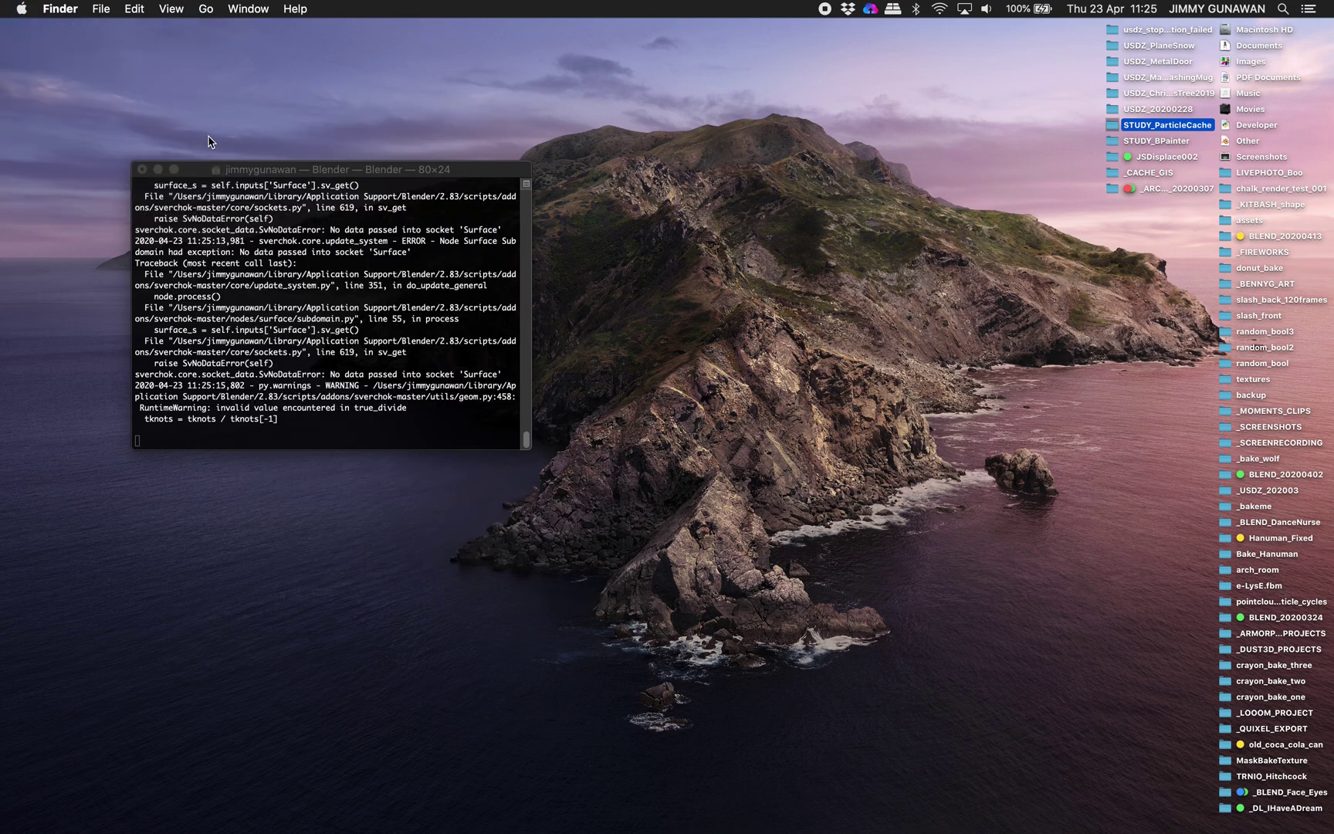
click(1038, 369)
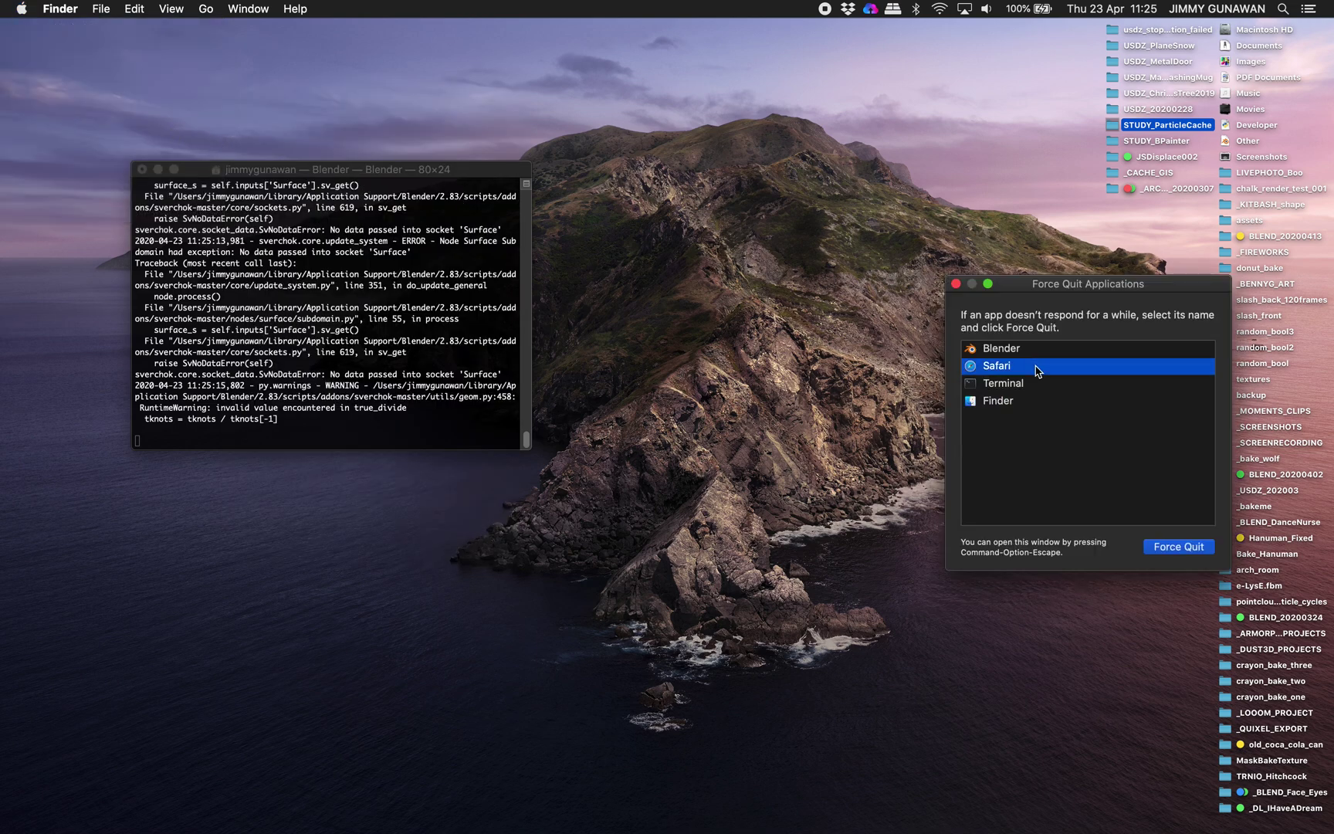
click(1160, 546)
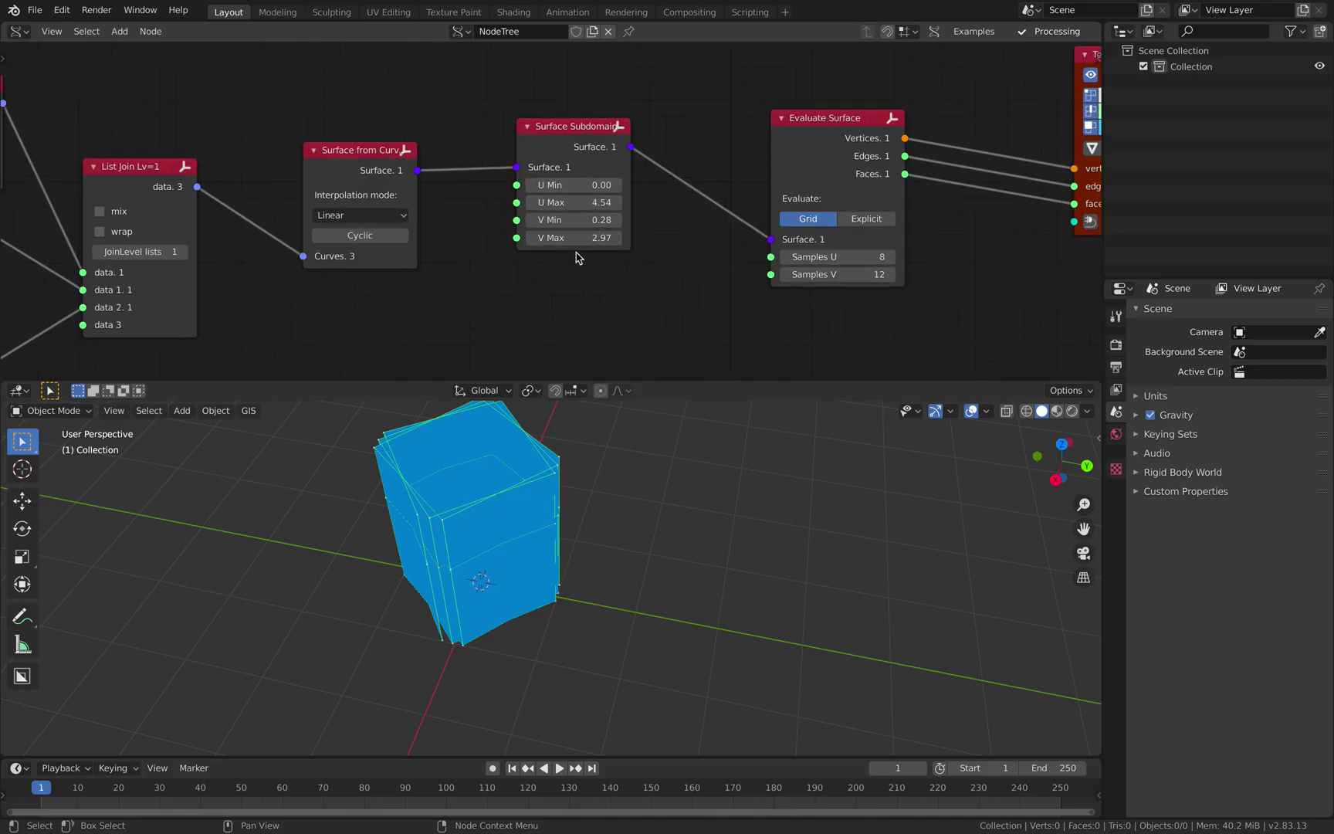
Step: Set the Surface Subdomain node's U Max to 1
scroll(579, 257, up, 1)
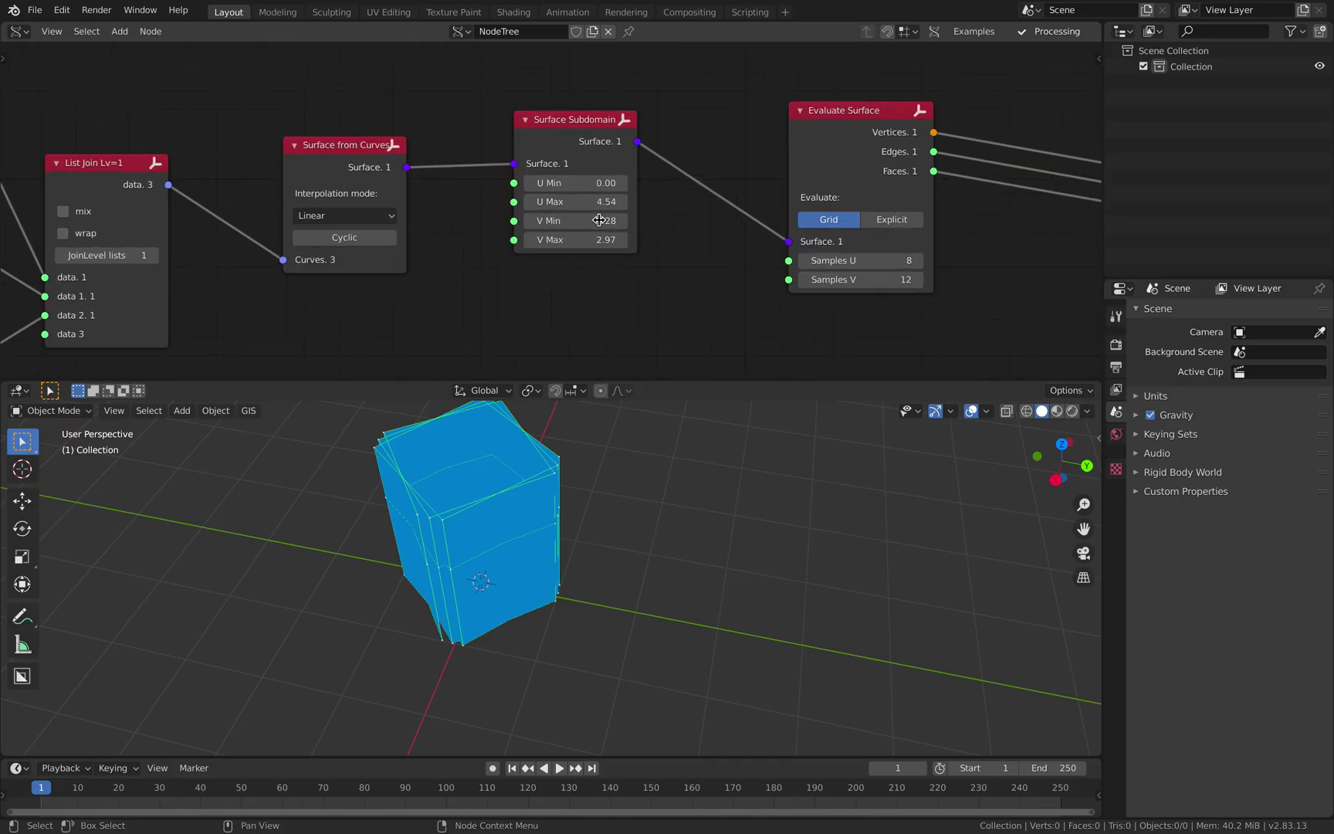
double_click(587, 202)
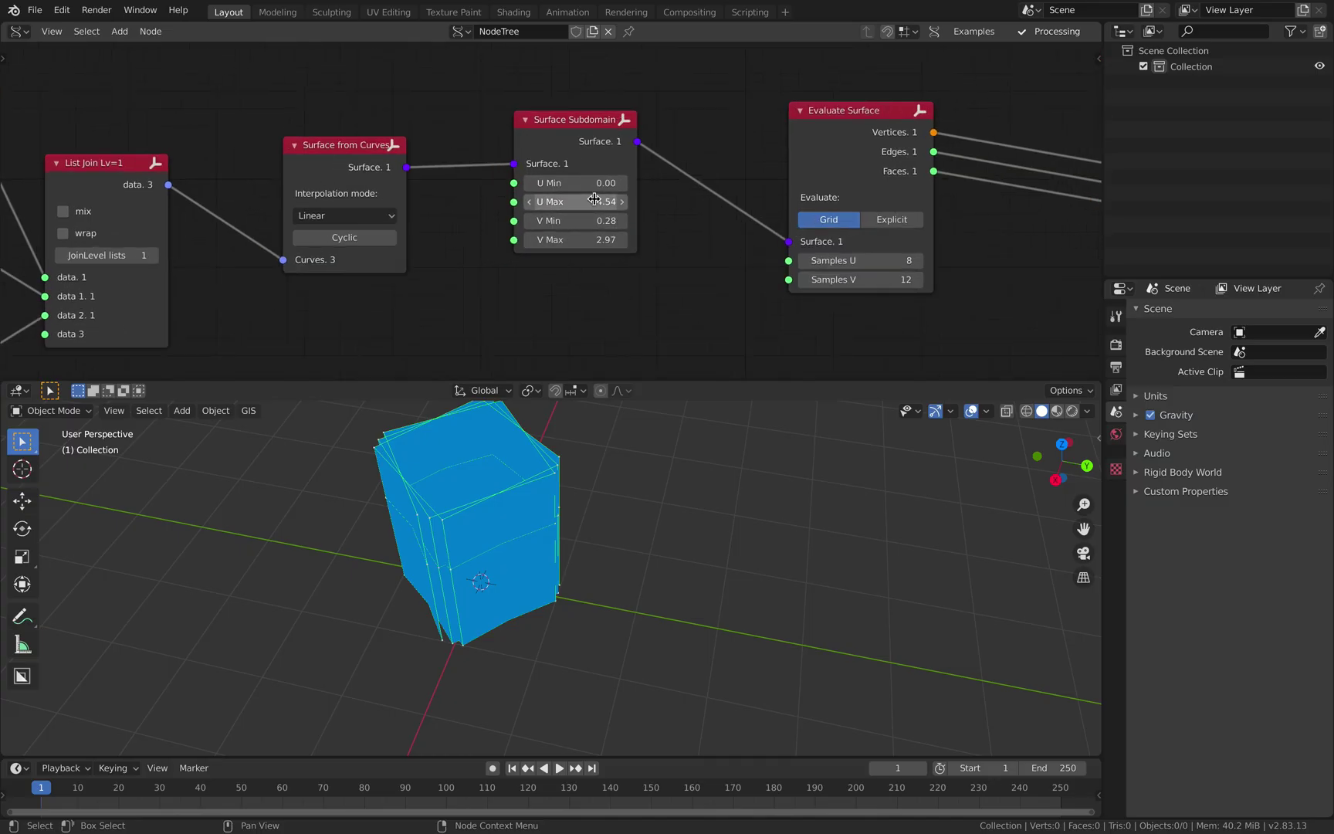
text(1)
key(Return)
Step: Try a V Max of 3.004 on the Surface Subdomain node
double_click(610, 240)
text(3.004)
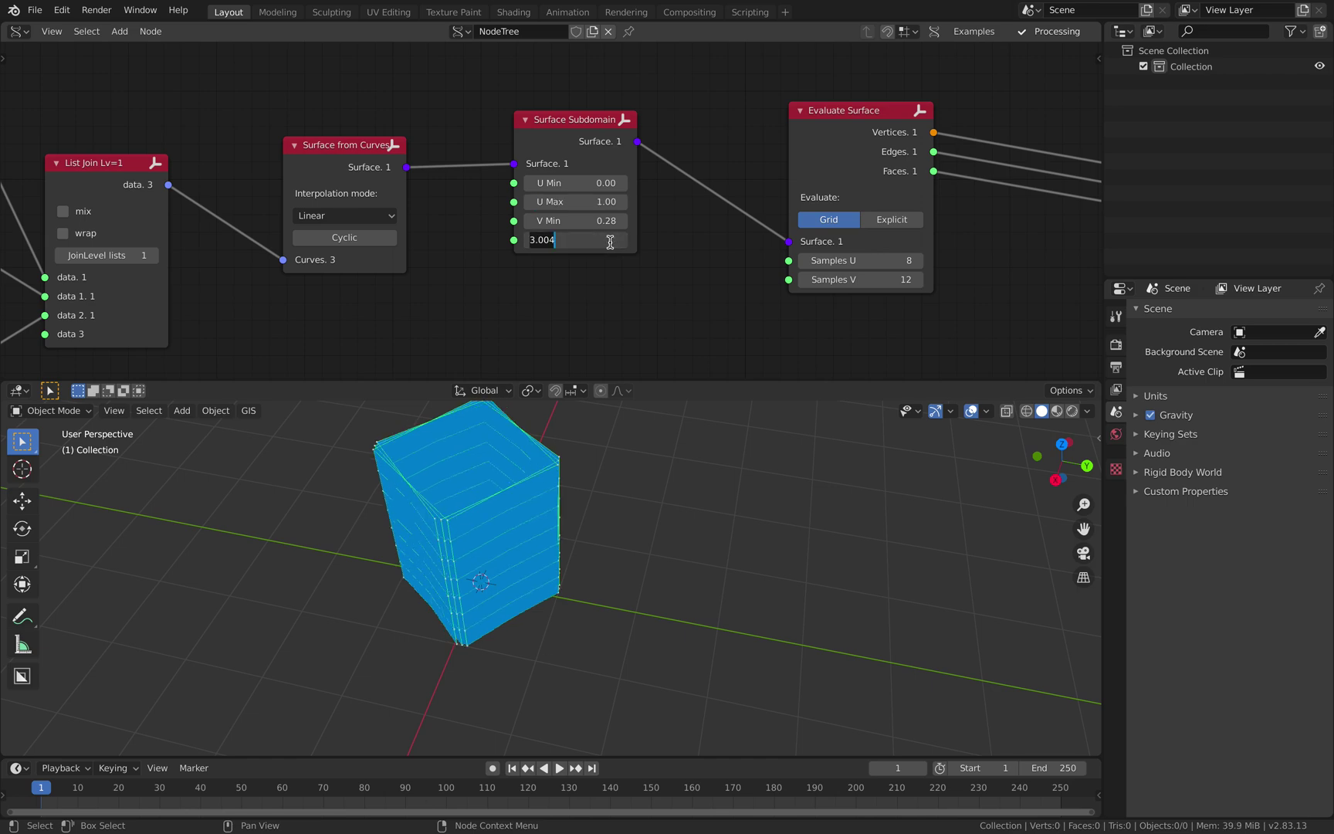
key(Return)
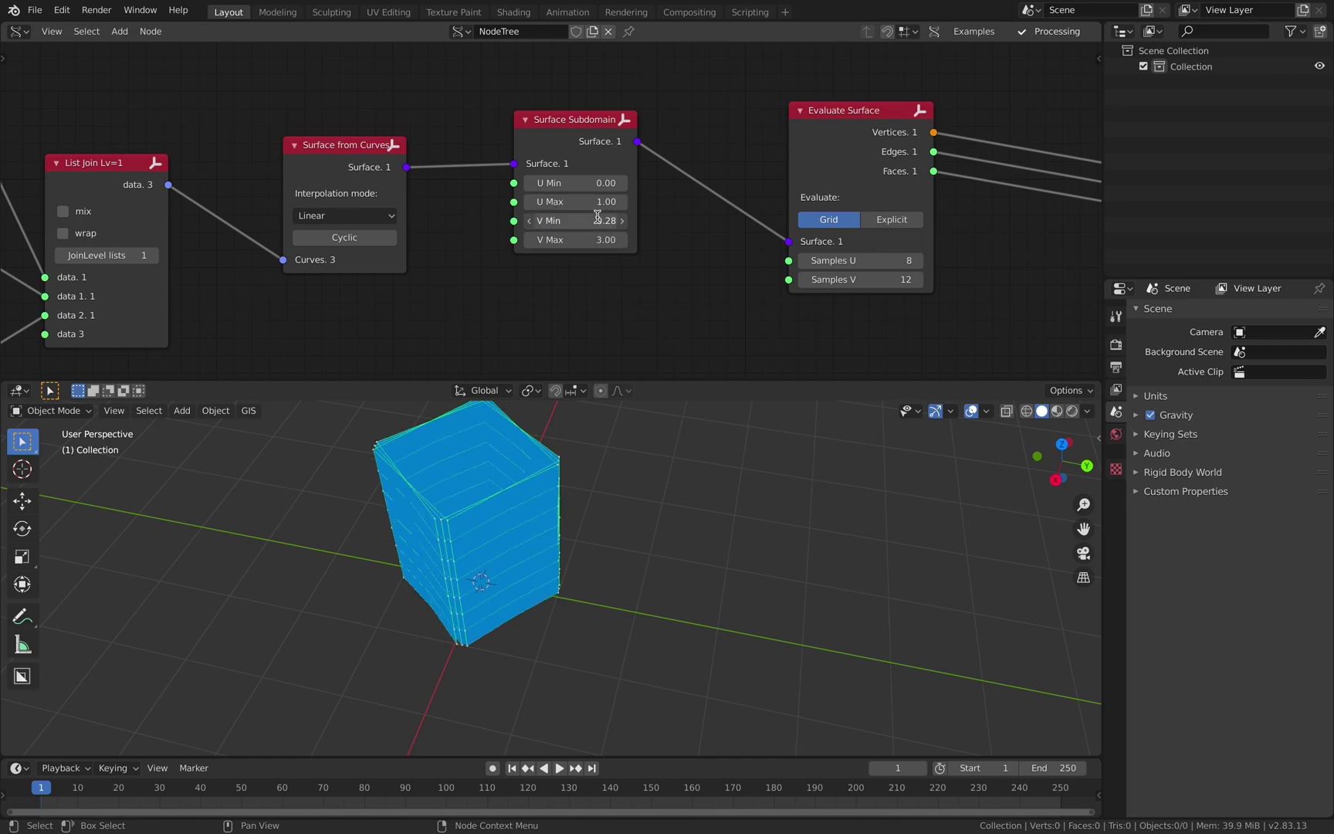
Step: Set the Surface Subdomain node's V Max to 1.00
double_click(588, 241)
text(1.02)
key(Return)
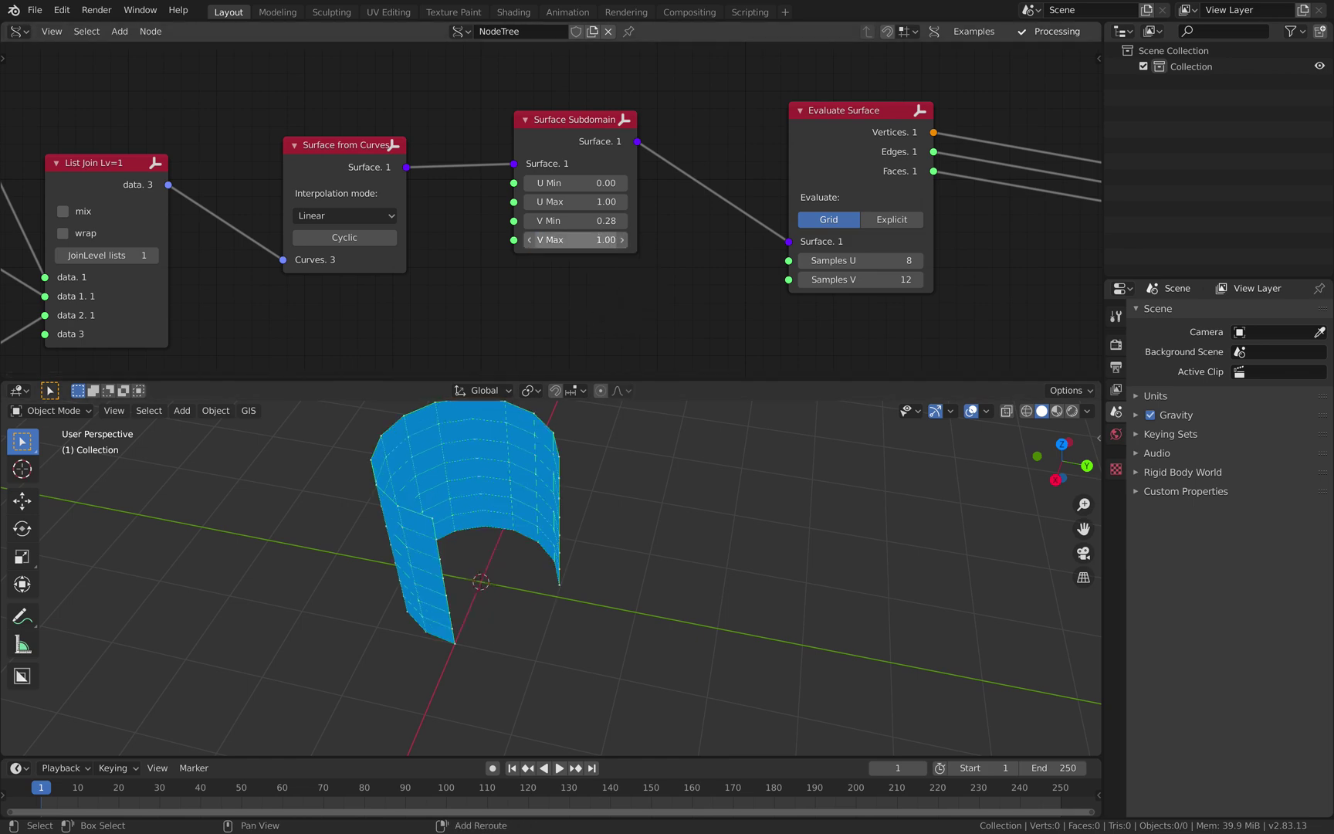
Step: Set the Surface Subdomain node's V Min to 0, U Max to 0.86 and V Max to 0.98
mouse_move(589, 241)
mouse_down()
mouse_move(644, 241)
mouse_move(597, 240)
mouse_up()
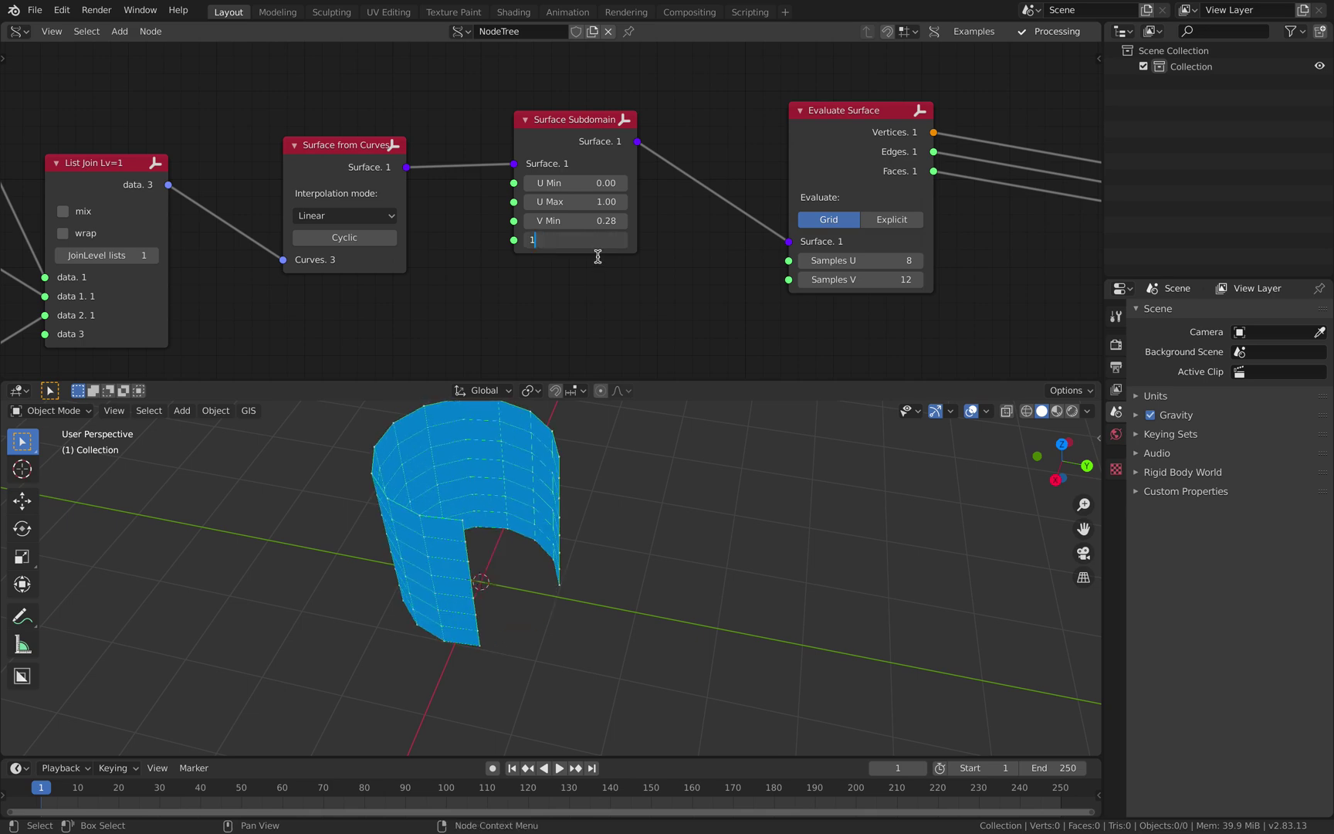
click(575, 221)
text(0)
key(Return)
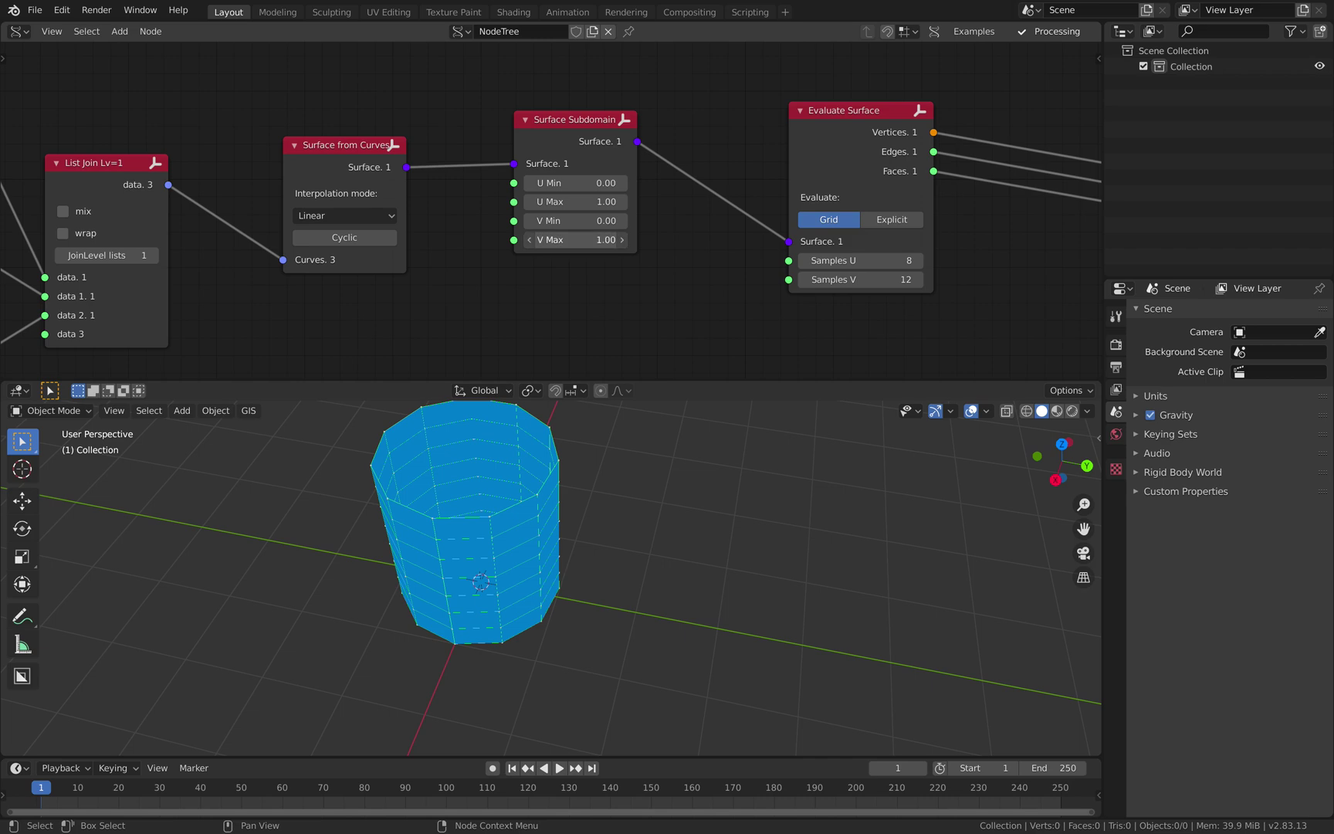
mouse_move(587, 241)
mouse_down()
mouse_move(576, 240)
mouse_move(583, 202)
mouse_move(553, 201)
mouse_move(598, 213)
mouse_up()
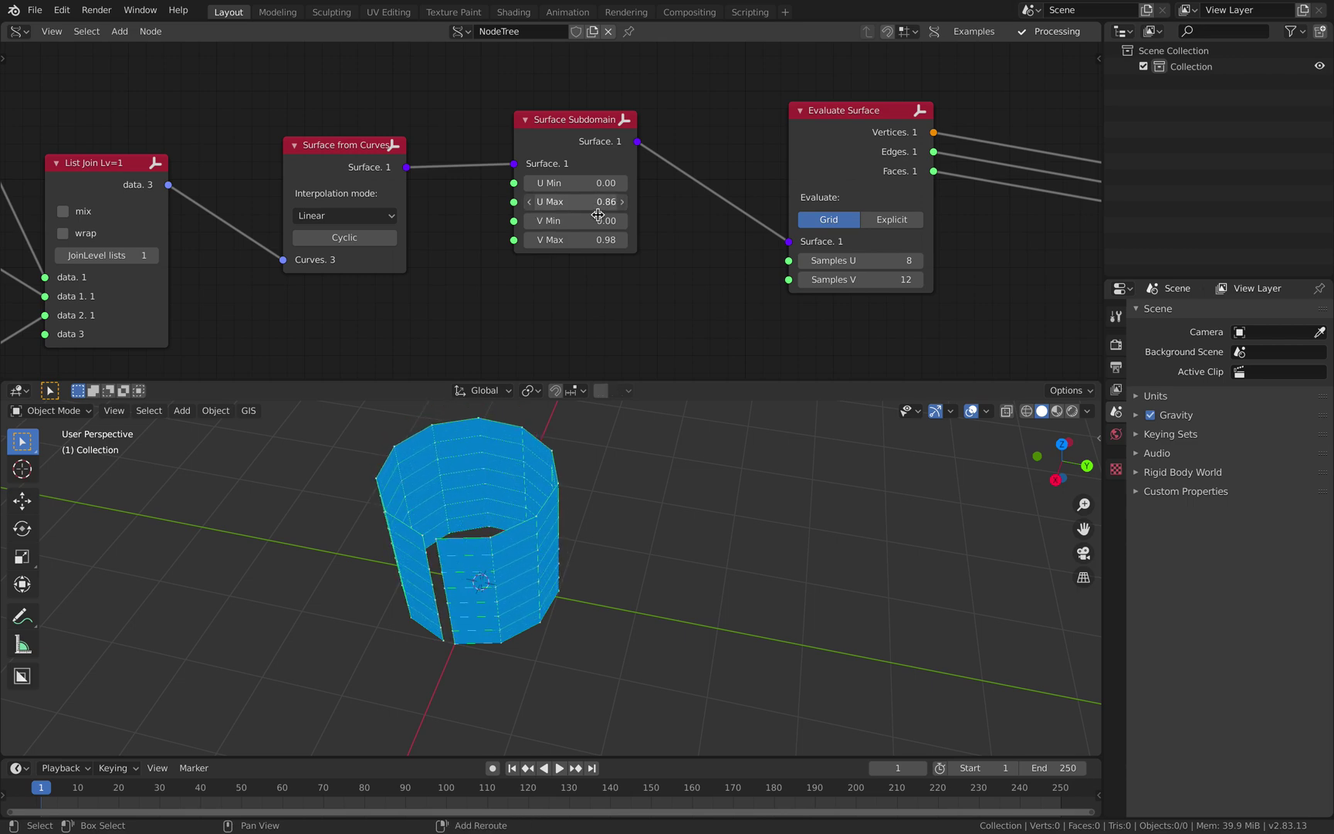
Step: Move the middle circle's Matrix In node away from its circle and place a duplicate of it above
middle_drag(658, 194, 702, 184)
middle_drag(242, 302, 759, 208)
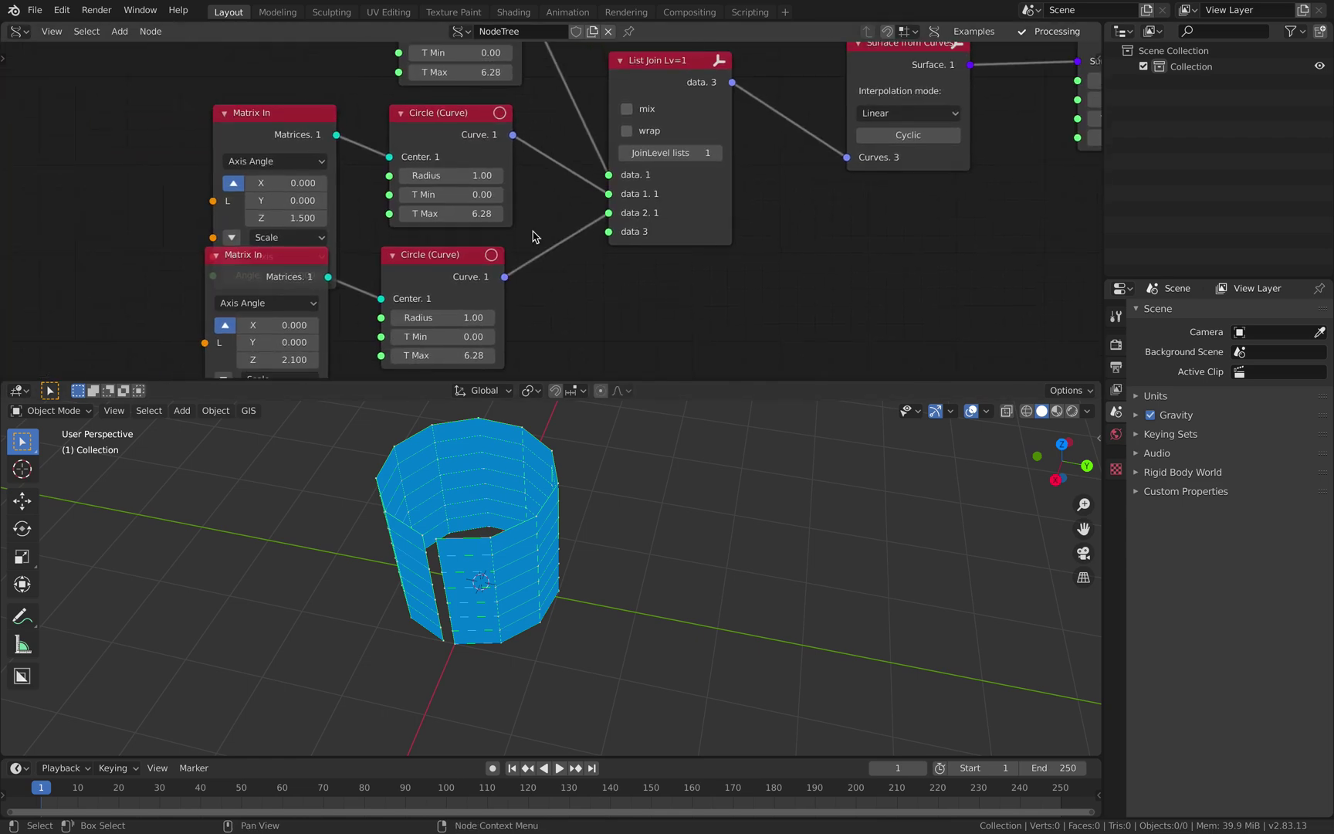
scroll(532, 233, down, 1)
middle_drag(532, 238, 526, 276)
scroll(524, 276, down, 1)
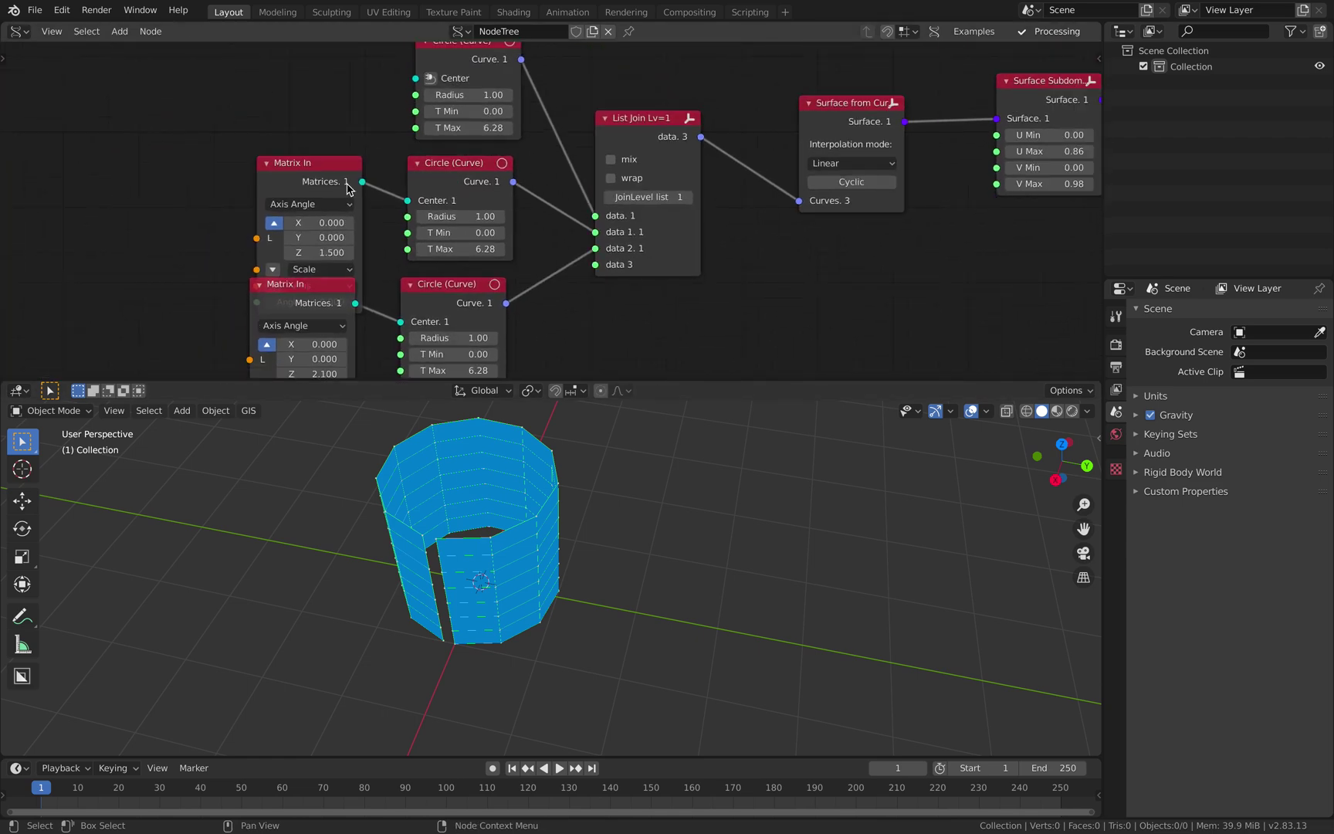
middle_drag(336, 197, 344, 219)
drag(324, 192, 179, 198)
key(shift+d)
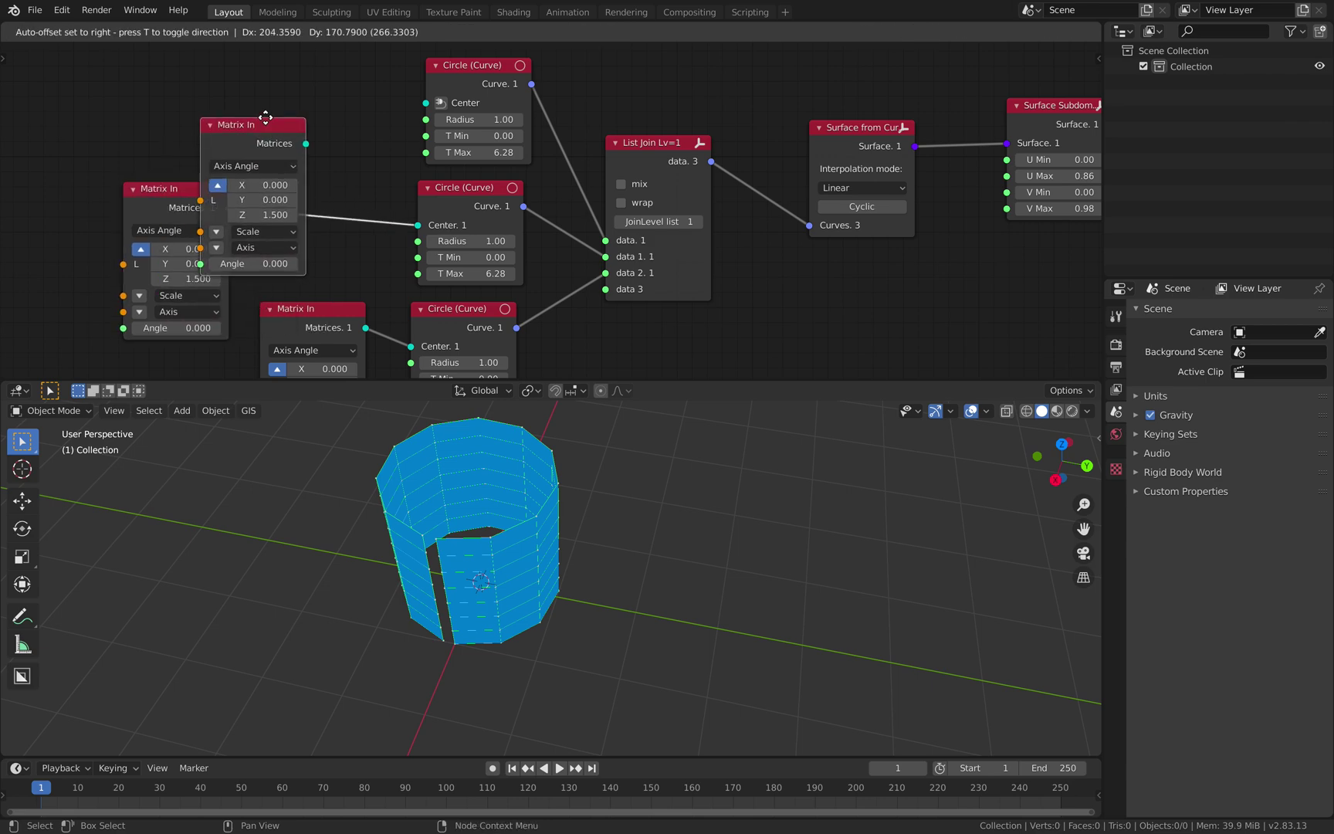
click(255, 351)
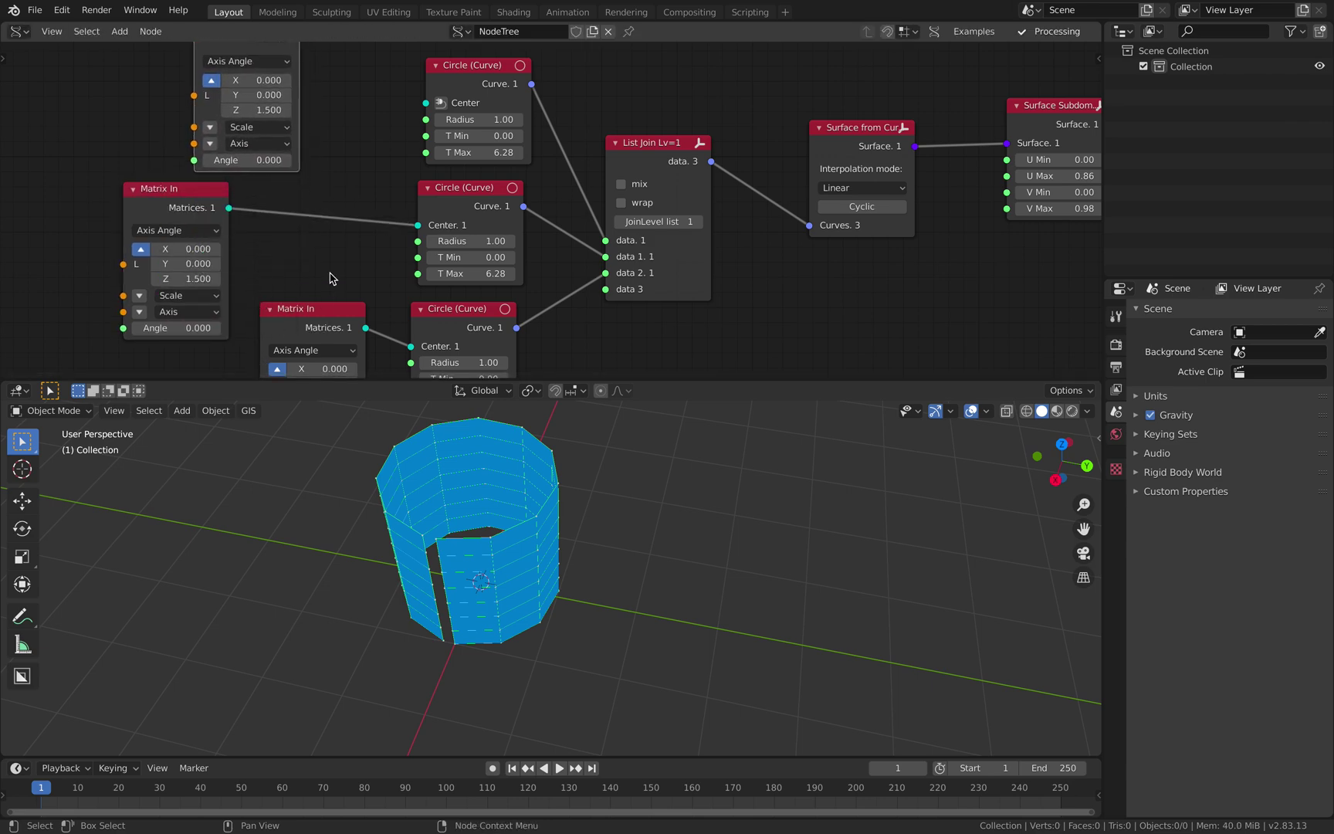
Step: Enlarge the node editor and connect the duplicated Matrix In's Matrices output to the uppermost Circle (Curve) node's Center input
scroll(334, 277, down, 1)
drag(579, 380, 579, 450)
drag(336, 98, 374, 121)
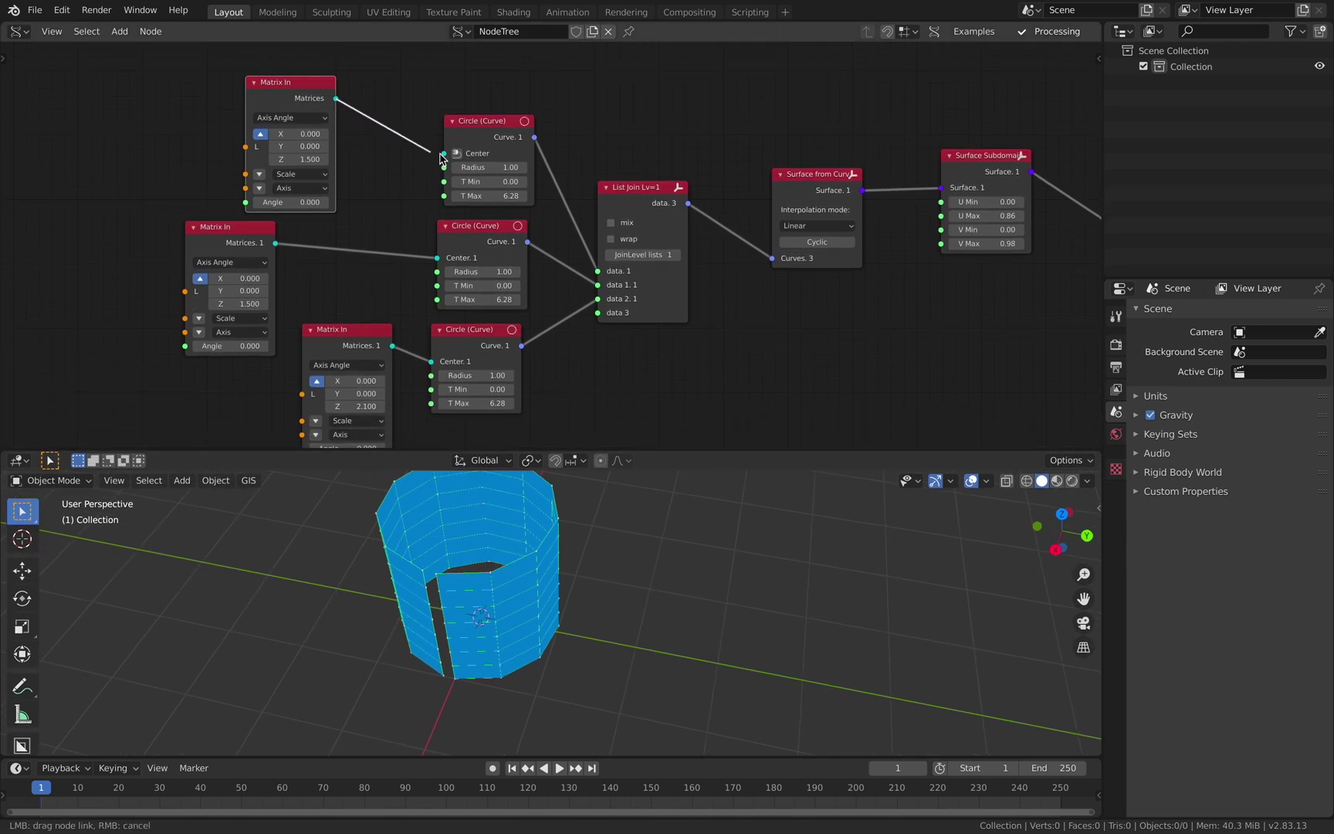
Step: Set the radii of the three Circle (Curve) nodes to 1.72, 1.48 and 1.66, from the uppermost to the lowest
drag(445, 160, 540, 167)
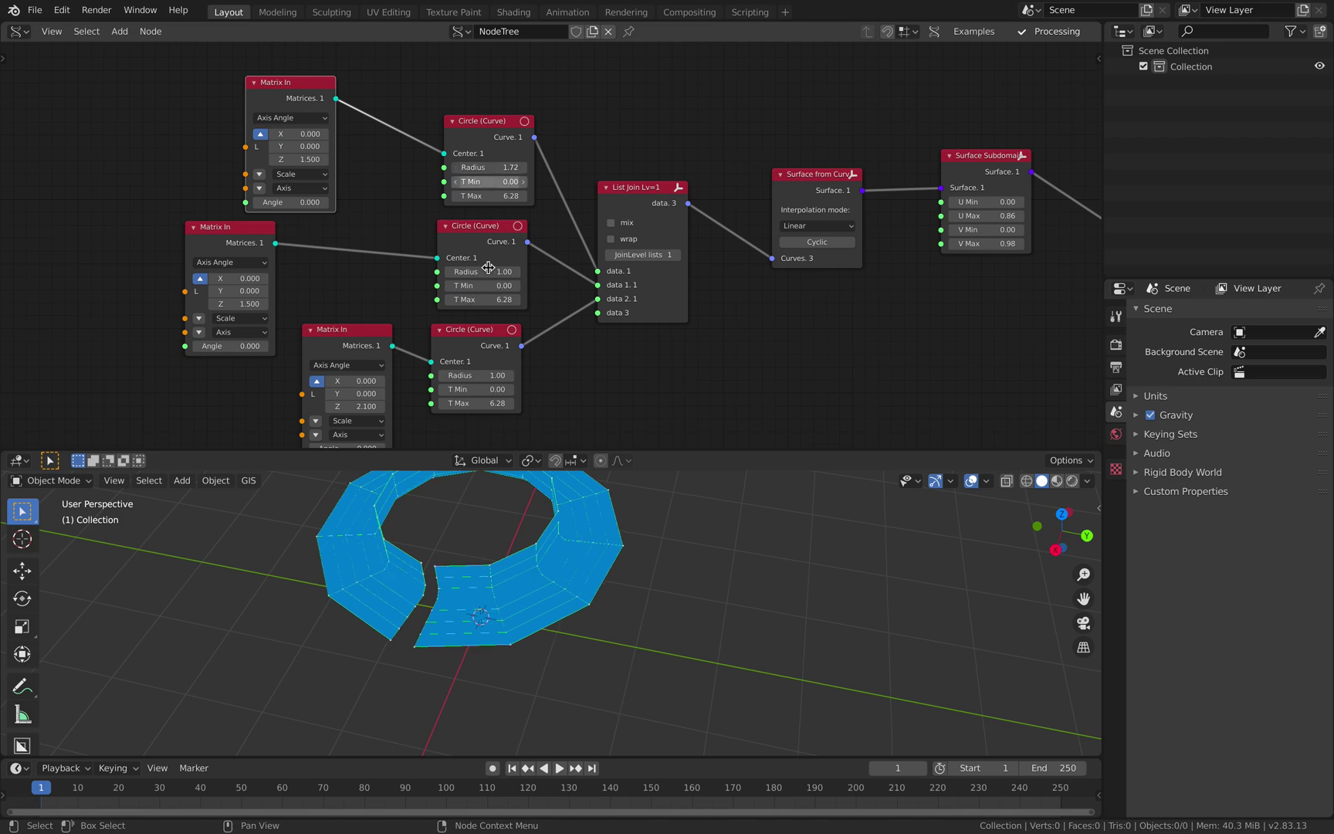
drag(488, 271, 530, 271)
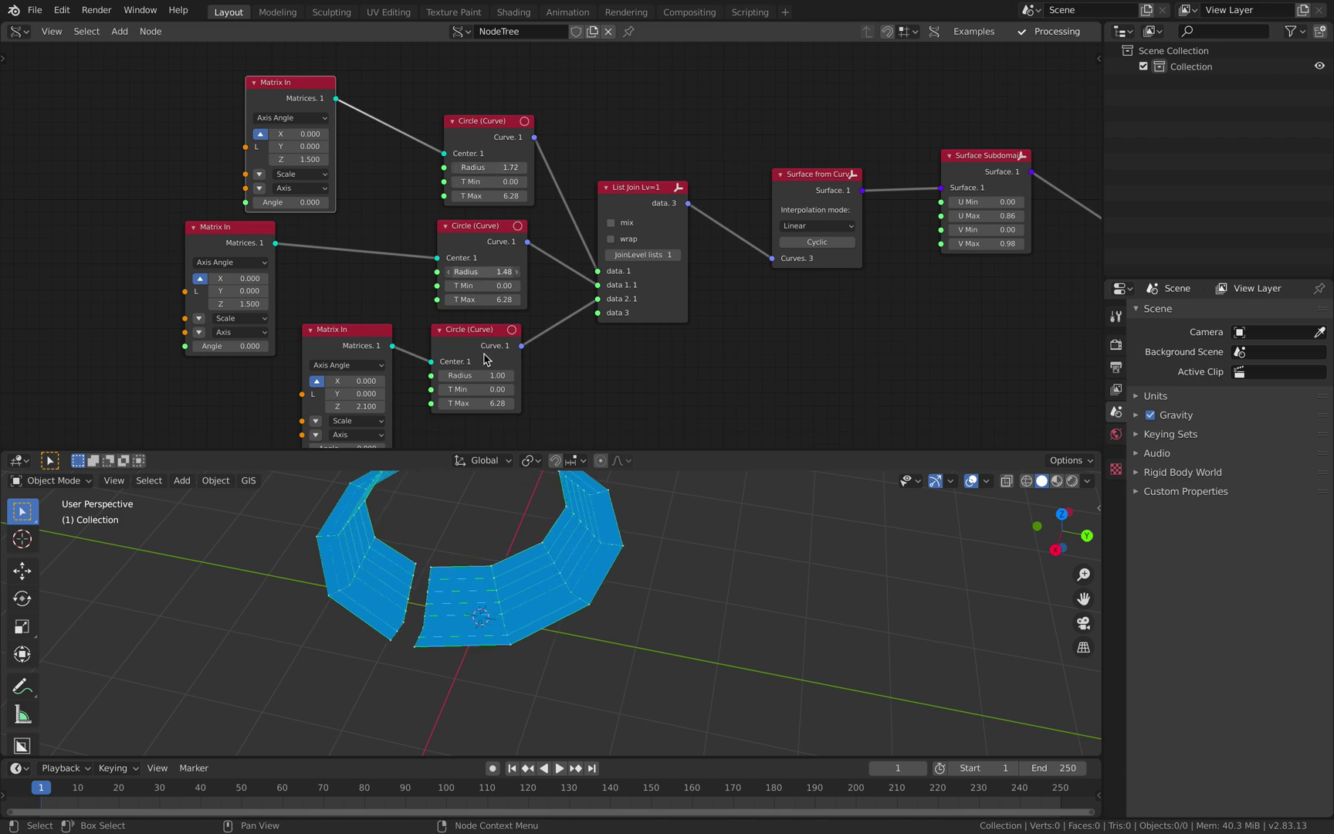
drag(484, 373, 517, 374)
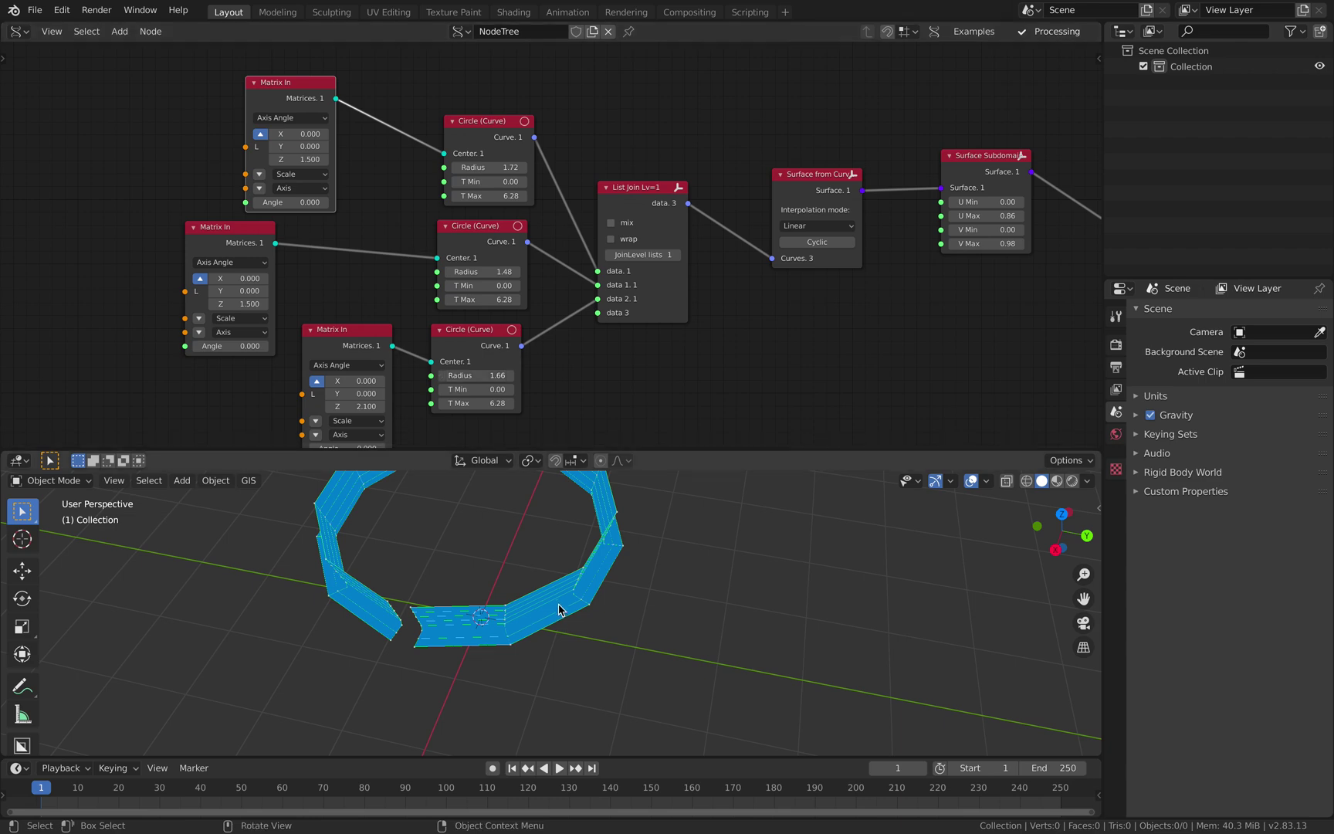
middle_drag(557, 614, 530, 624)
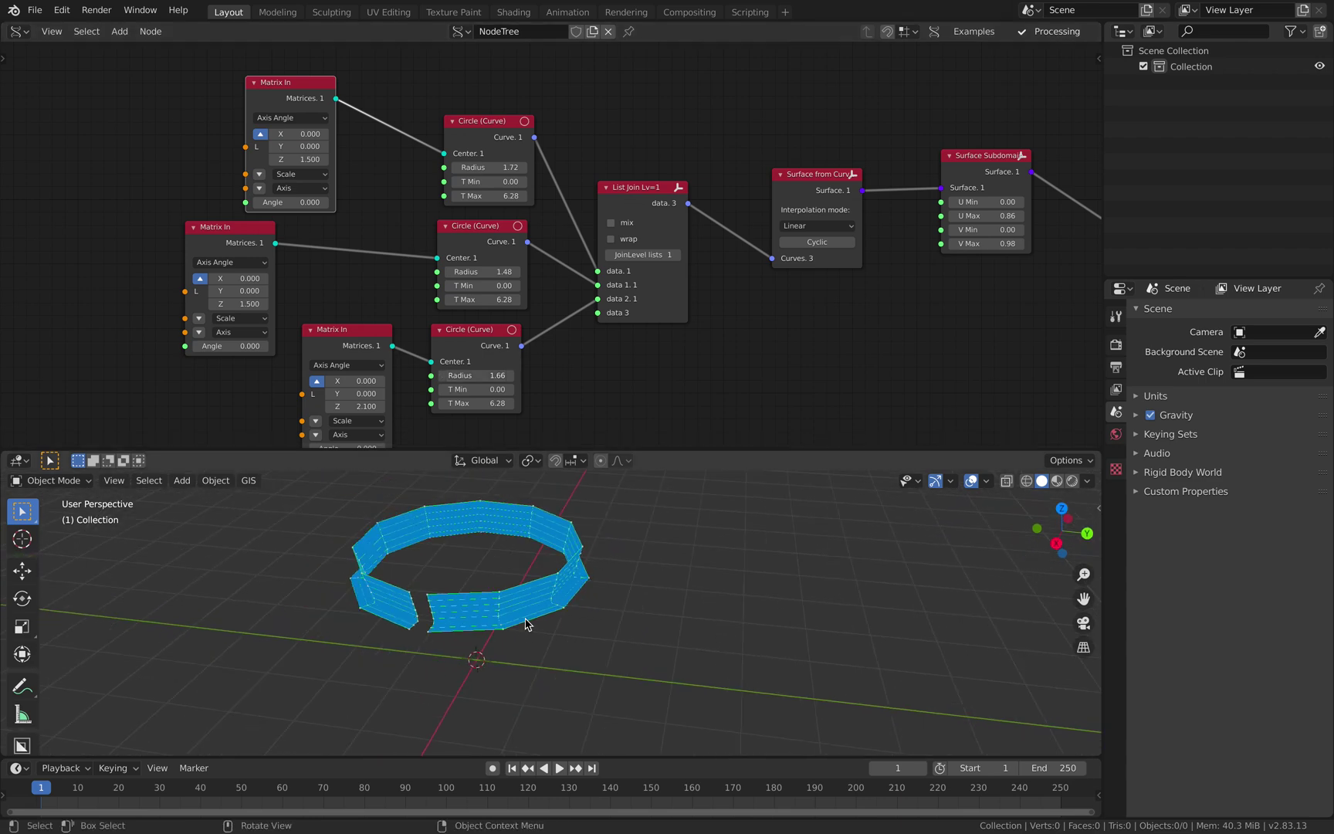
Step: Move the List Join node slightly upward, then widen the Surface from Curves node and nudge it up
drag(626, 244, 629, 240)
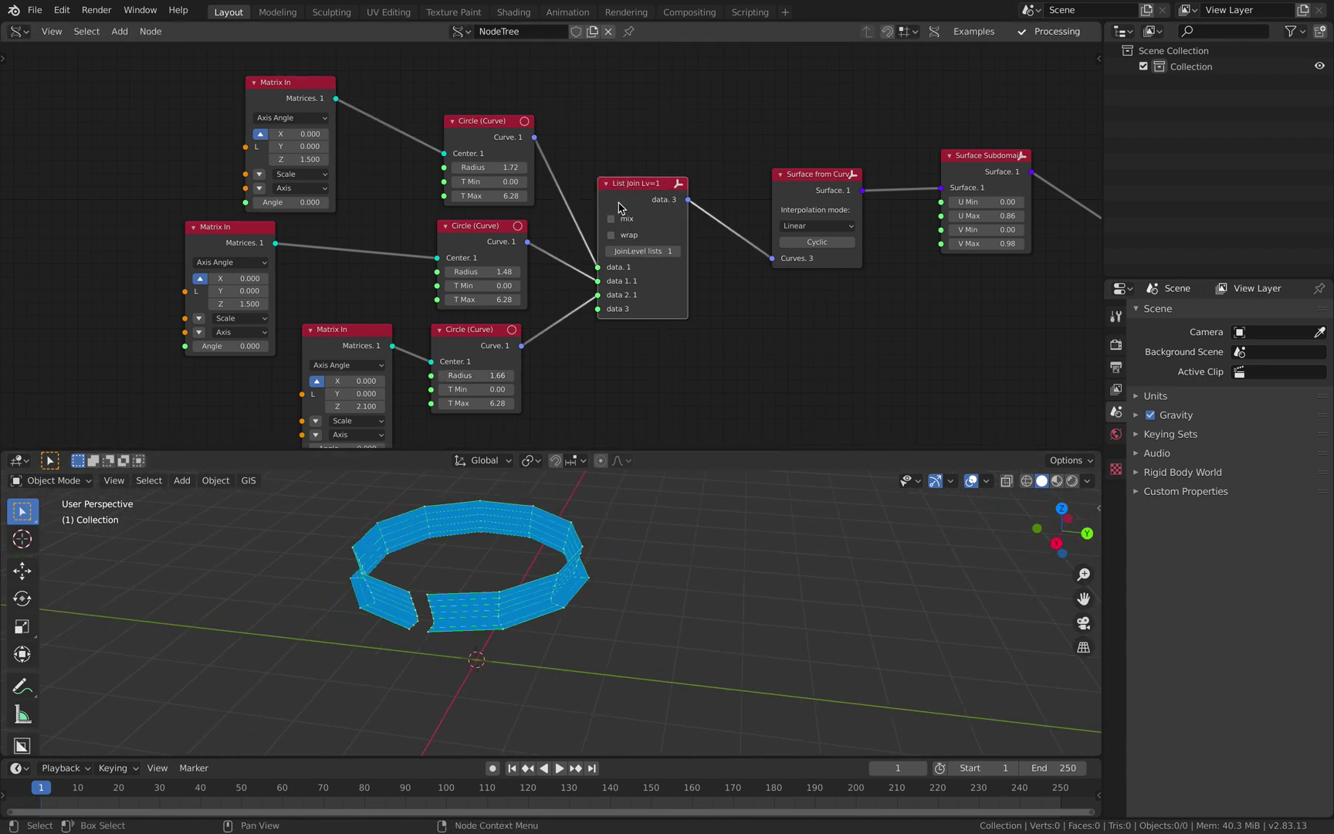
drag(643, 186, 640, 177)
middle_drag(646, 143, 537, 144)
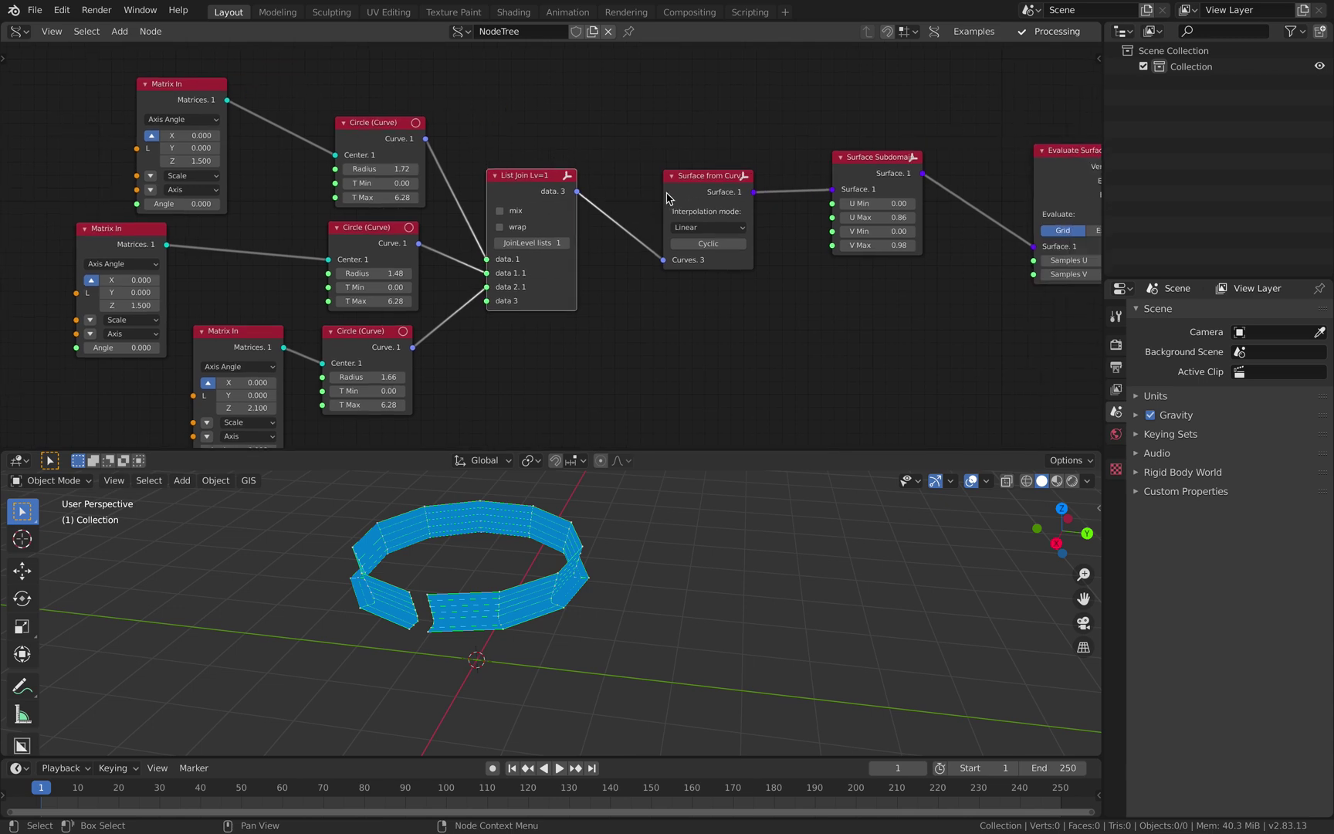
drag(664, 194, 646, 193)
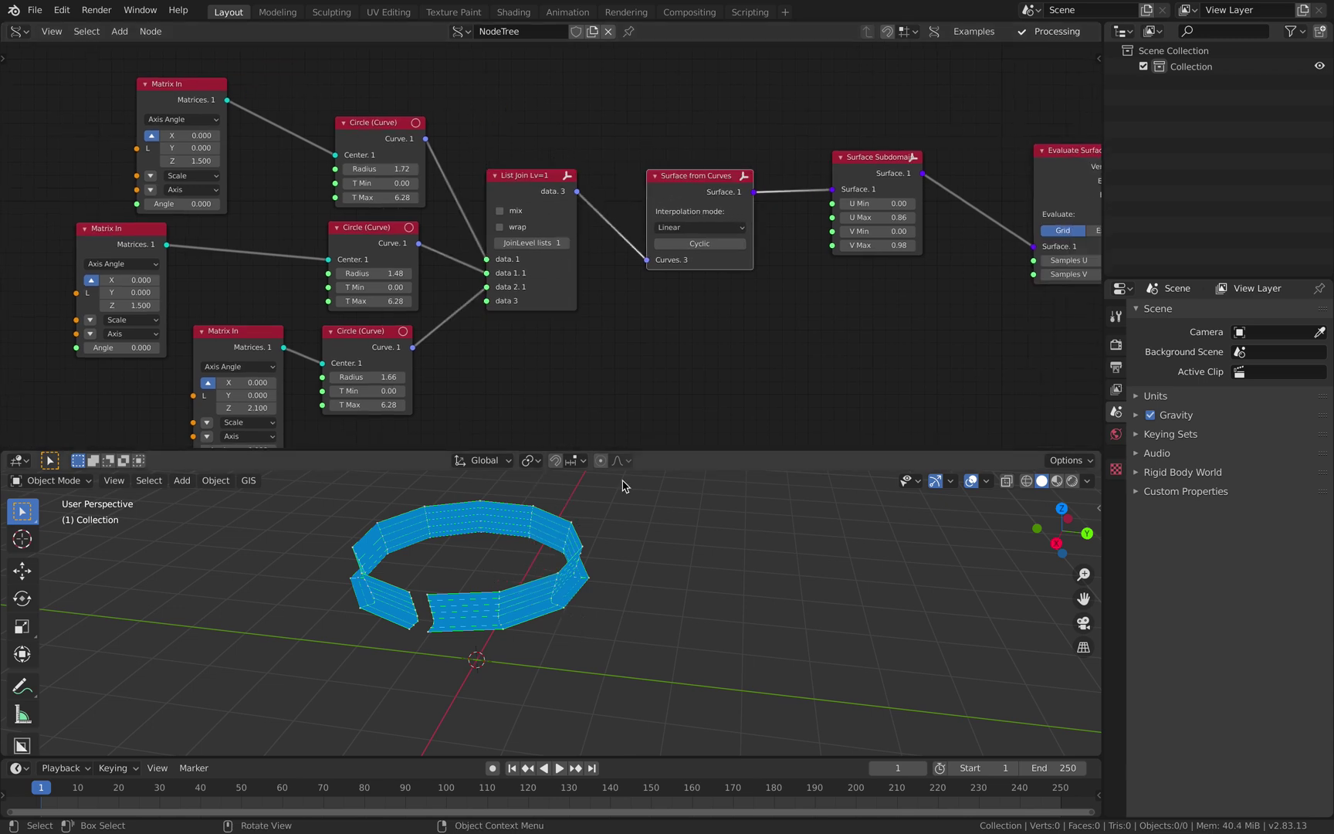
drag(703, 175, 701, 170)
Step: Set the Z location to 2.760 on the lowest circle's Matrix In and 1.860 on the middle one, and save the file
middle_drag(822, 213, 625, 215)
middle_drag(716, 185, 881, 155)
middle_drag(535, 219, 603, 210)
drag(282, 372, 351, 372)
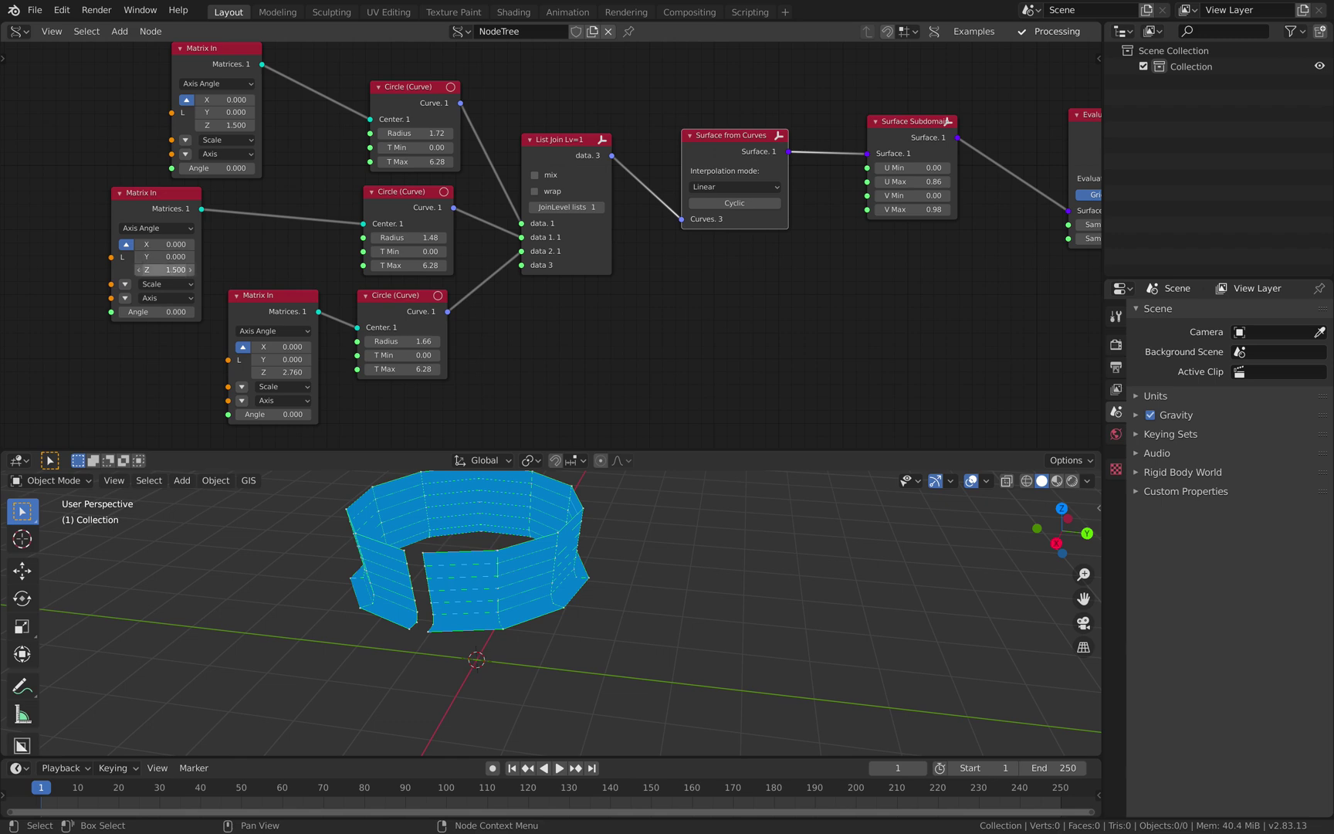
drag(177, 268, 232, 269)
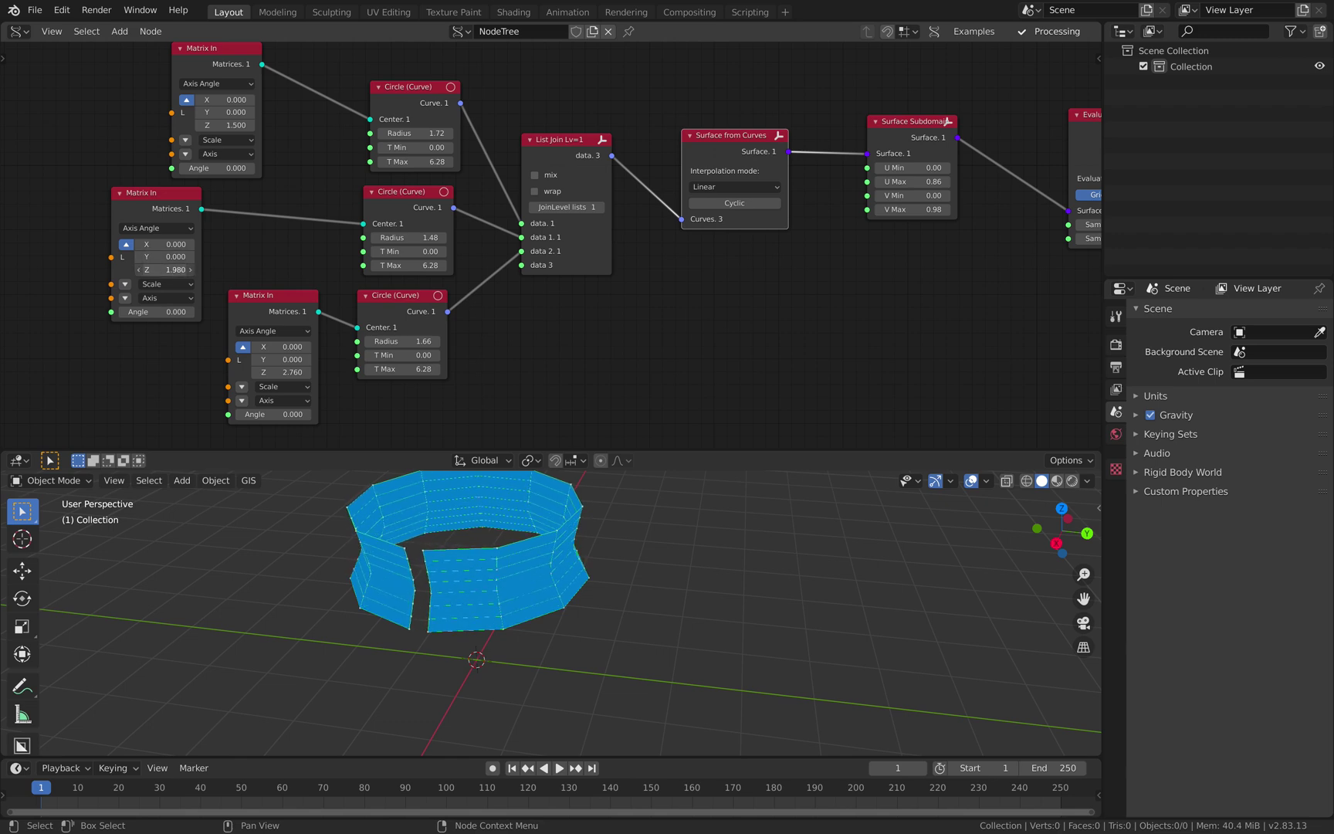
middle_drag(673, 437, 667, 69)
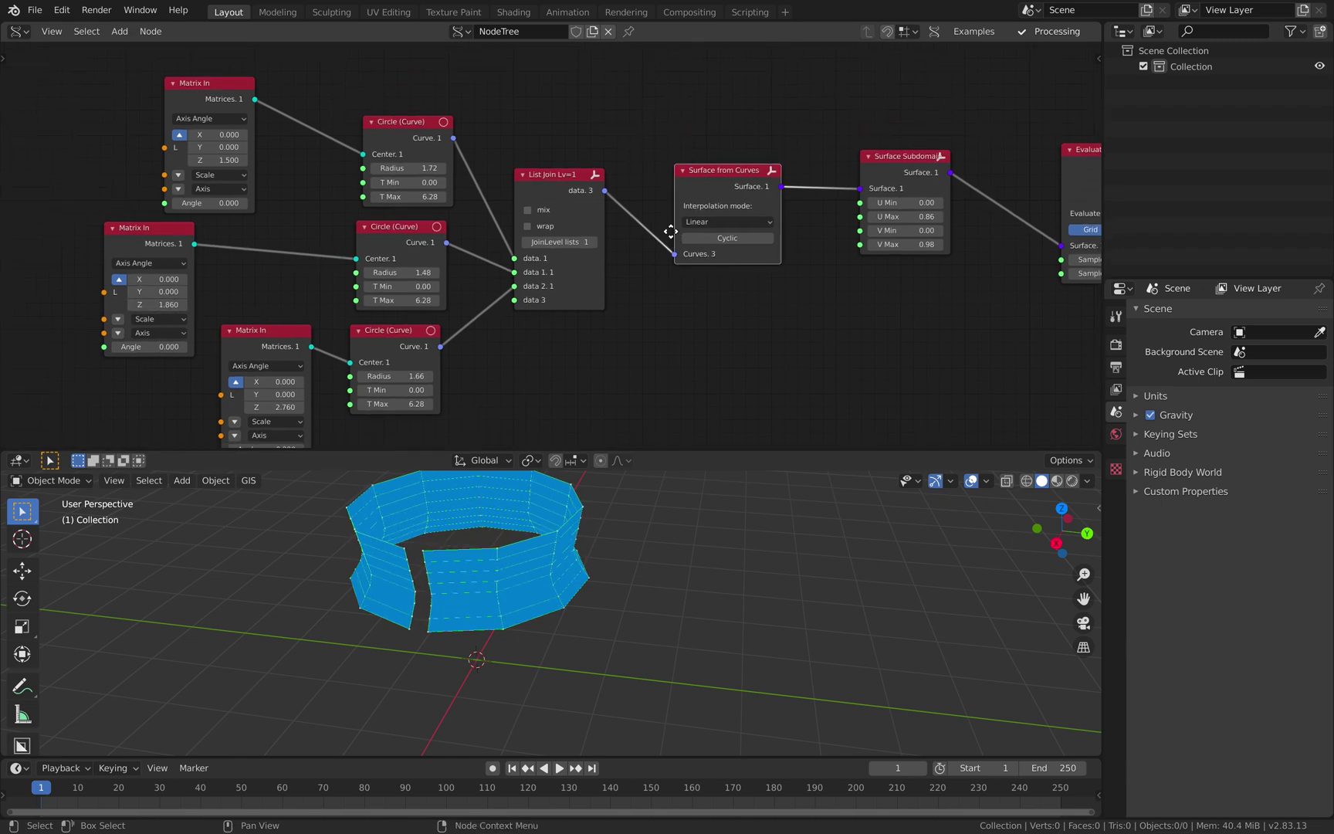
middle_drag(670, 232, 636, 170)
middle_drag(648, 473, 494, 607)
key(ctrl+s)
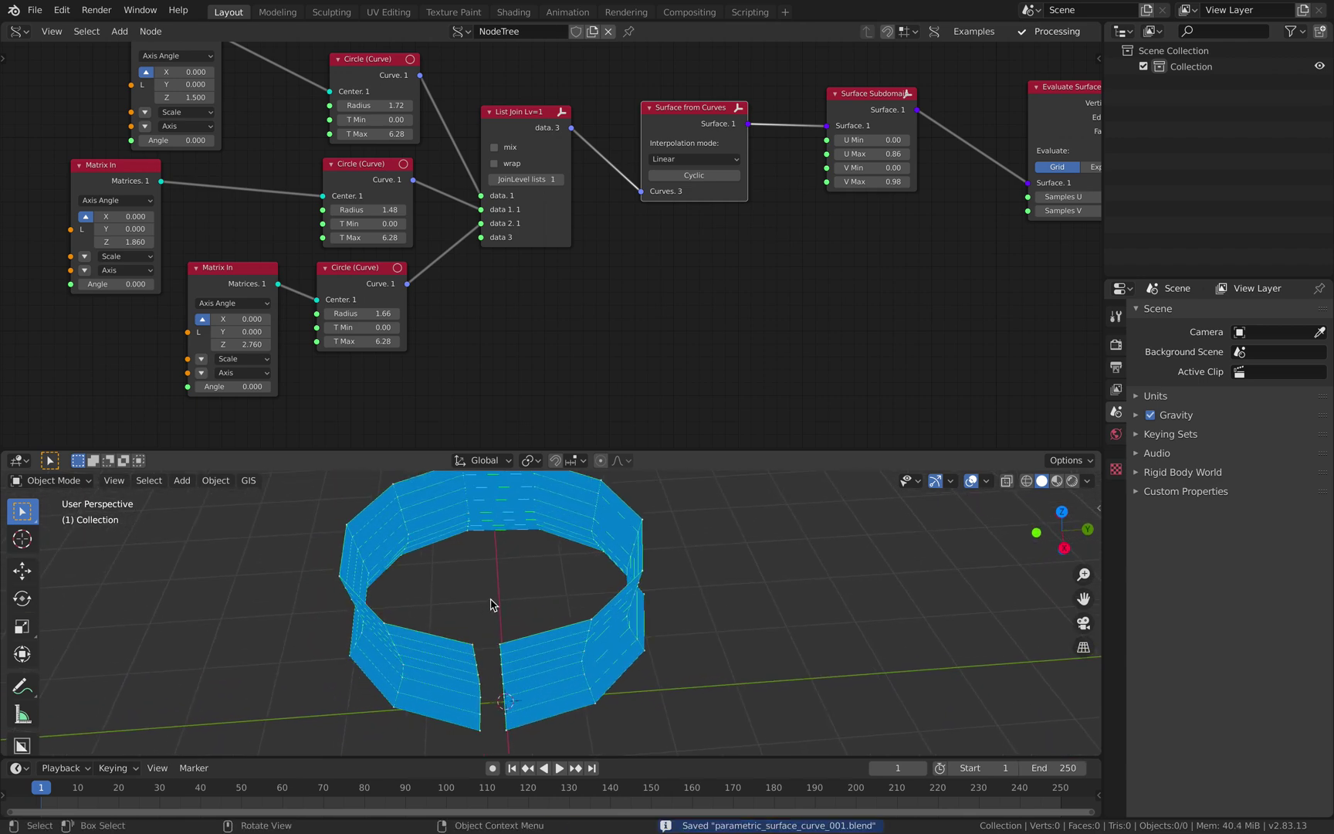
Step: Try the Cyclic option on the Surface from Curves node, undo it and save the file
click(706, 175)
key(ctrl+z)
middle_drag(557, 593, 616, 420)
key(ctrl+s)
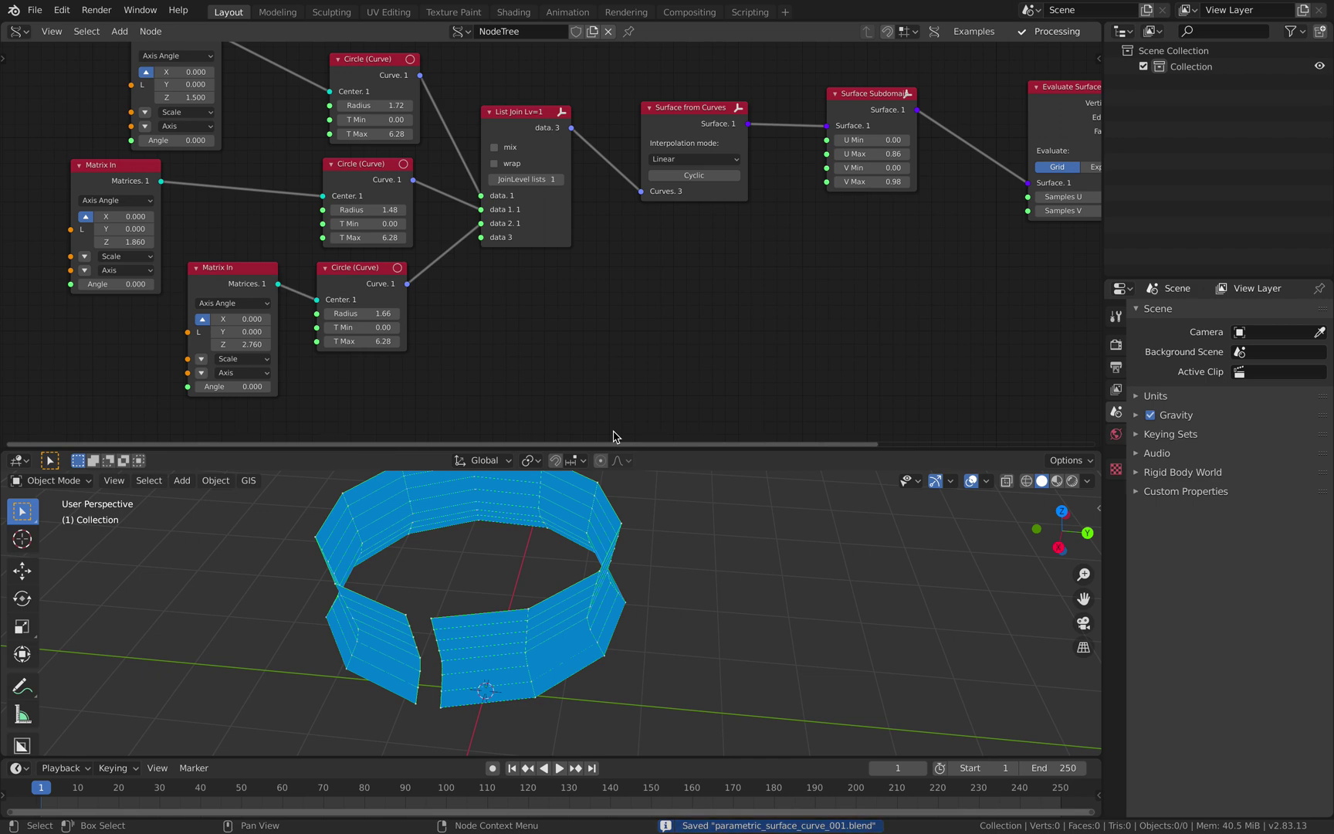
Step: Try Cubic interpolation on the Surface from Curves node and switch it back to Linear
middle_drag(551, 313, 371, 288)
middle_drag(501, 566, 534, 570)
scroll(527, 551, down, 1)
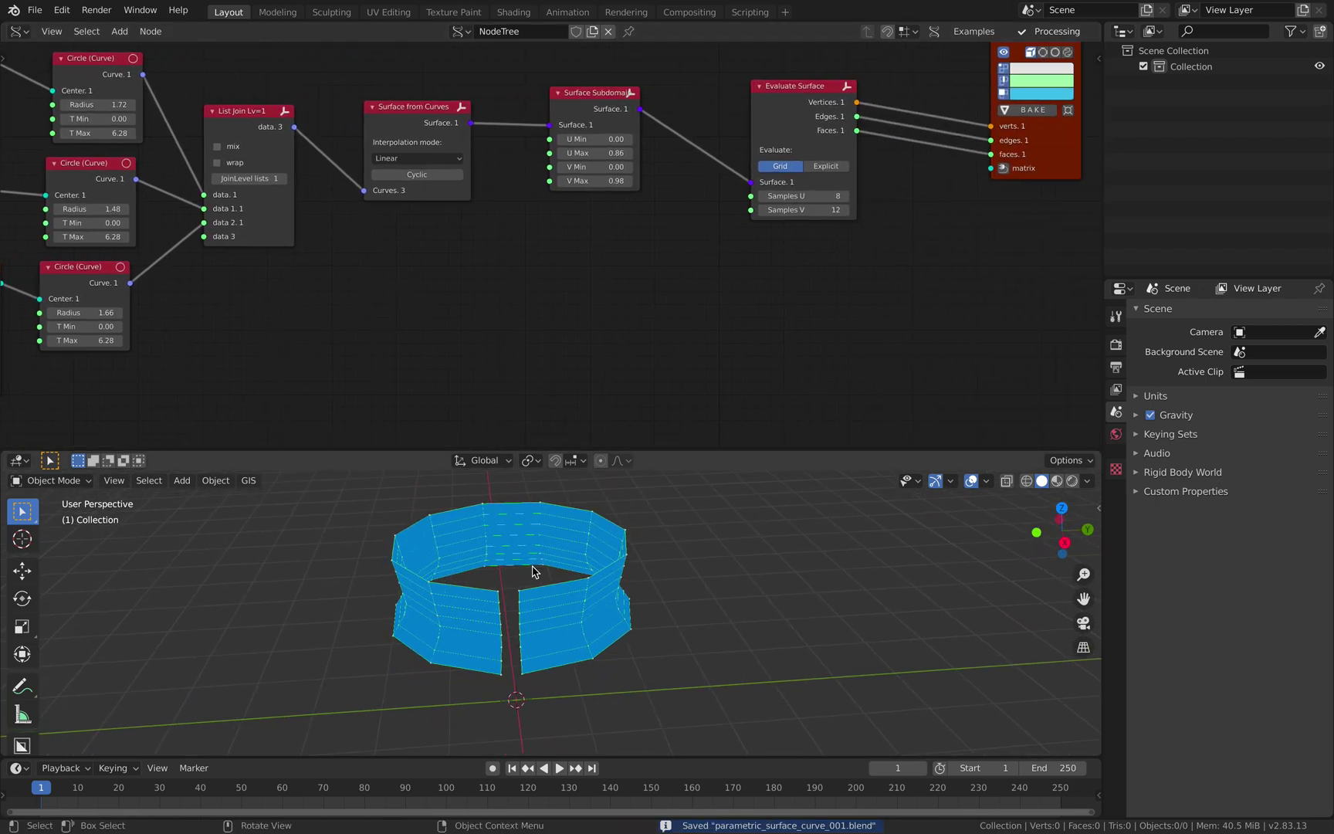
middle_drag(463, 368, 457, 395)
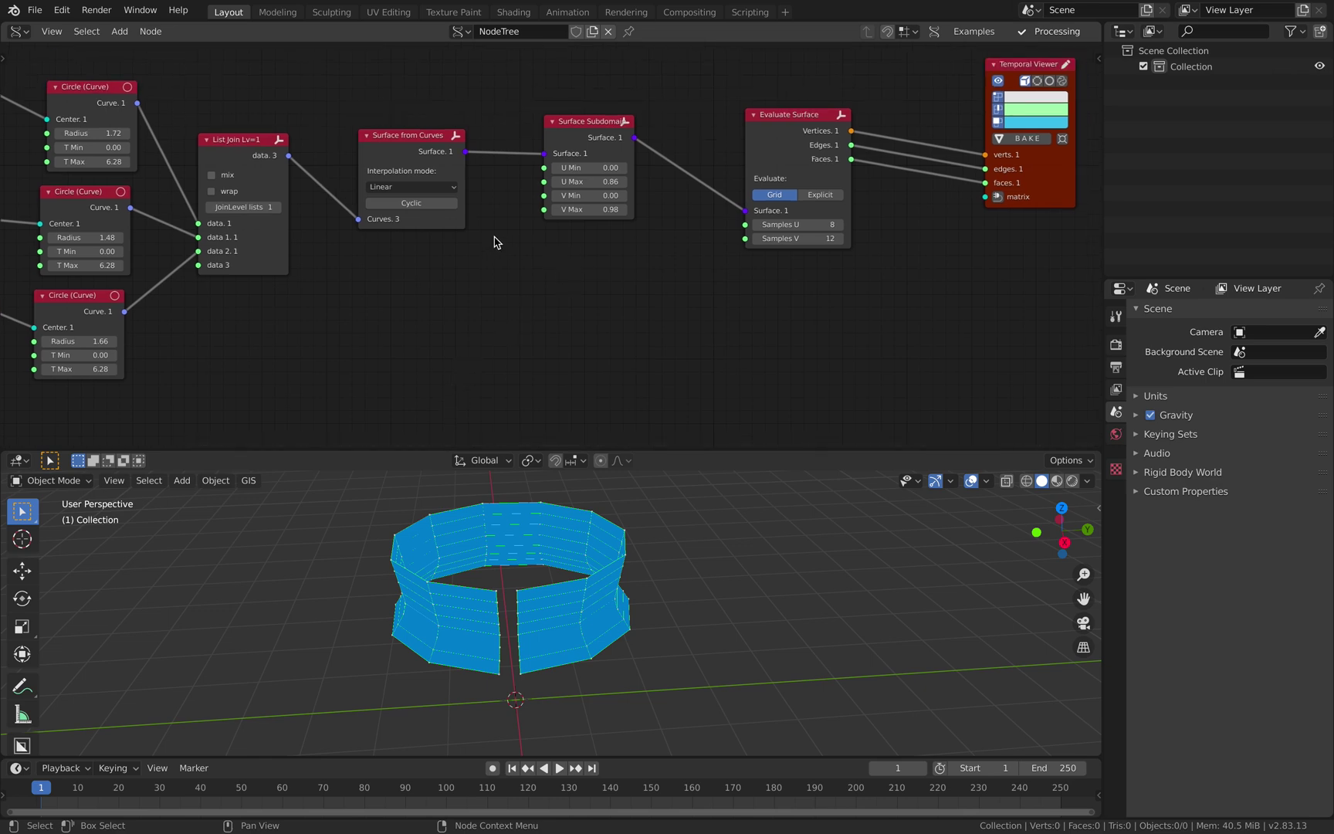
click(431, 187)
click(430, 221)
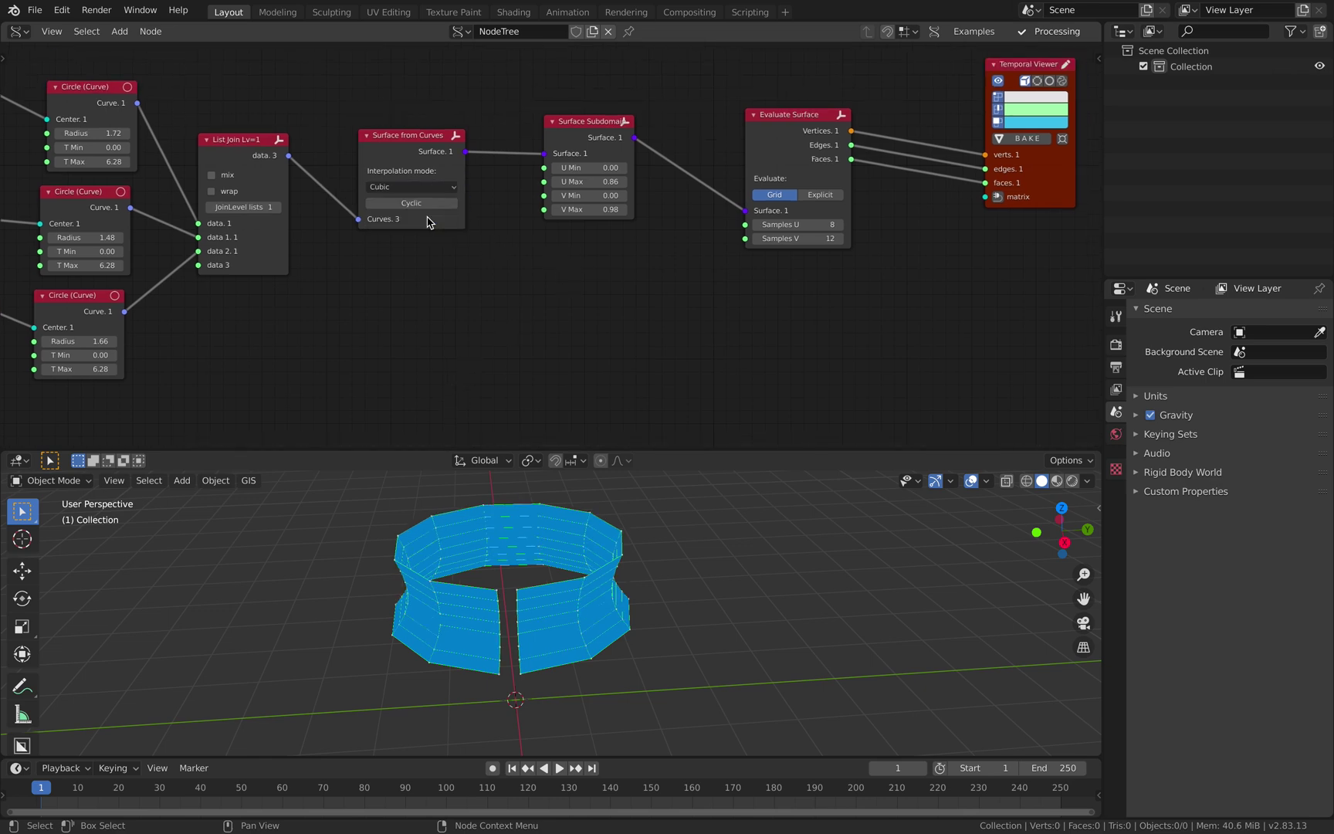
click(431, 187)
click(433, 204)
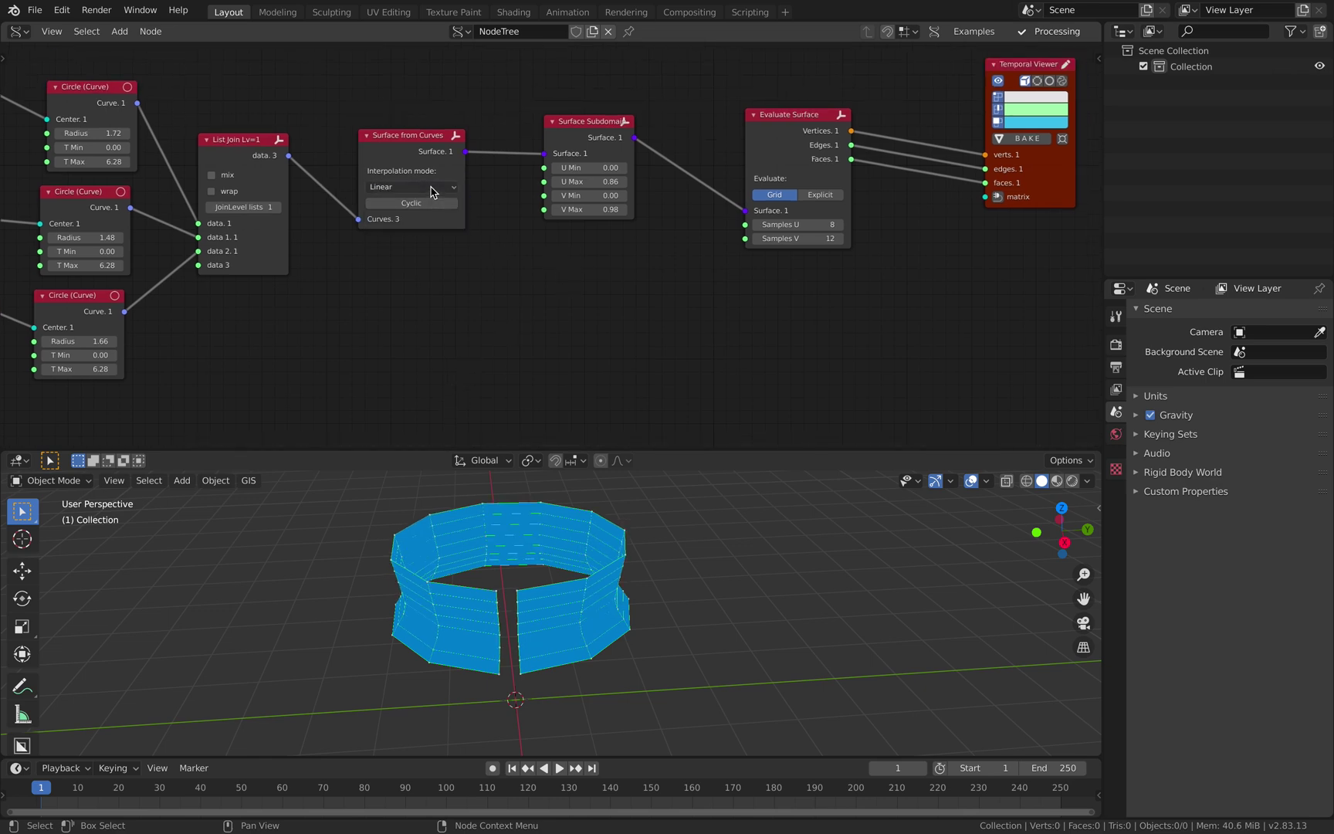
Step: Save the current state of the surface setup to the existing blend file
mouse_move(607, 551)
middle_down()
mouse_move(598, 576)
mouse_move(590, 558)
middle_up()
middle_drag(677, 296, 685, 298)
middle_drag(164, 263, 606, 263)
scroll(458, 191, down, 1)
middle_drag(451, 191, 397, 193)
key(ctrl+s)
Step: Rearrange the three Circle (Curve) nodes and the lowest Matrix In node to leave more space before the List Join node
middle_drag(515, 315, 419, 309)
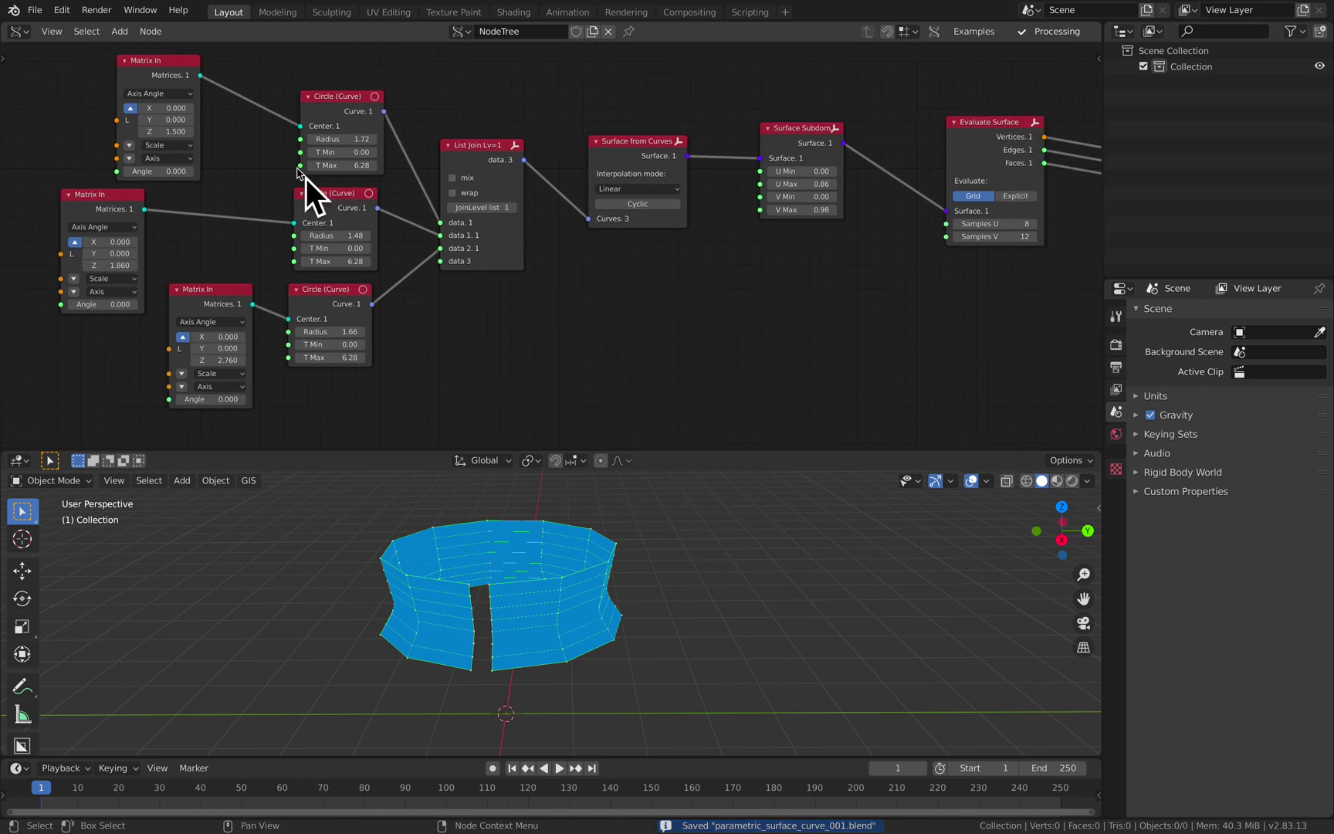
drag(324, 120, 299, 106)
drag(319, 209, 295, 202)
drag(317, 301, 302, 301)
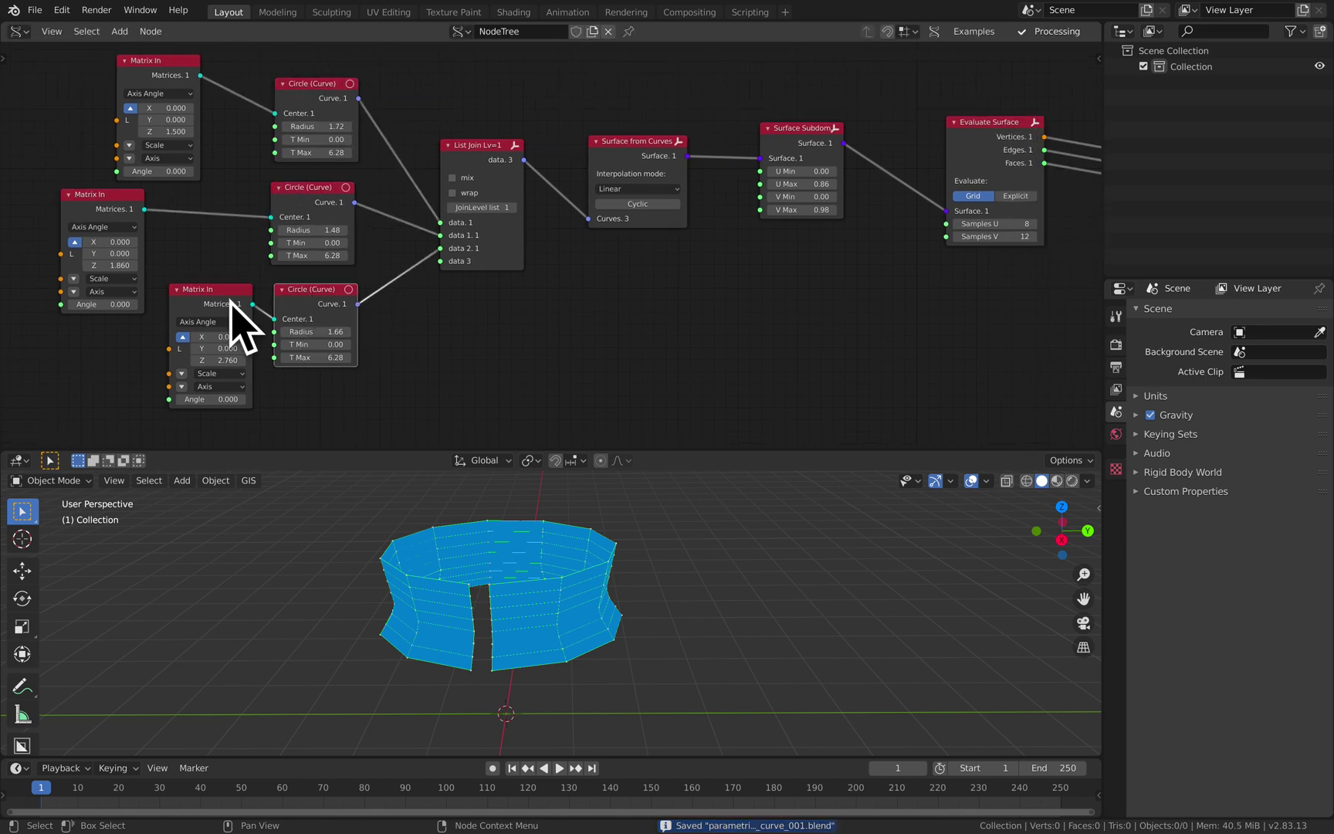
drag(202, 296, 177, 307)
Step: Search the Sverchok nodes for "ngon" and add an NGon node below the List Join node
middle_drag(531, 308, 505, 288)
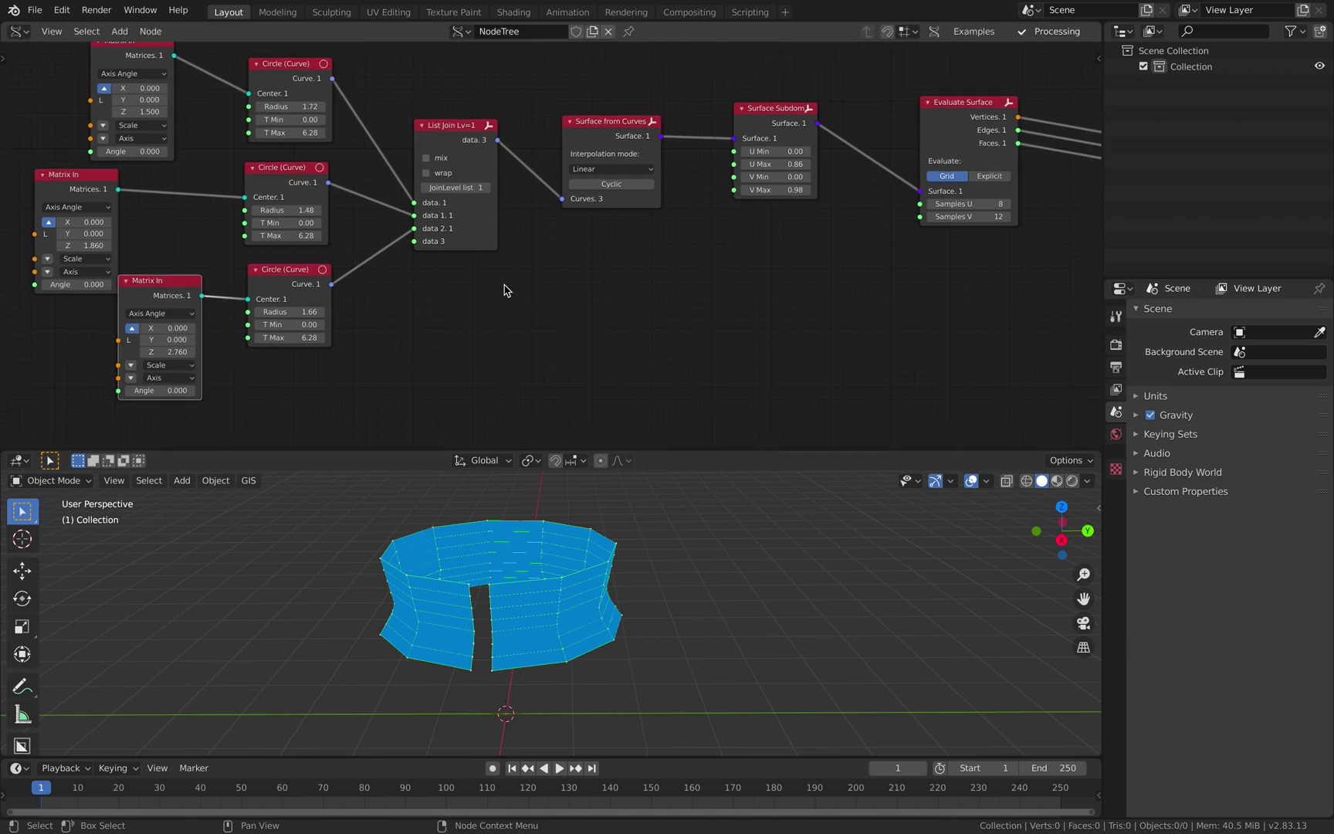
scroll(502, 287, down, 1)
key(shift+a)
mouse_move(498, 278)
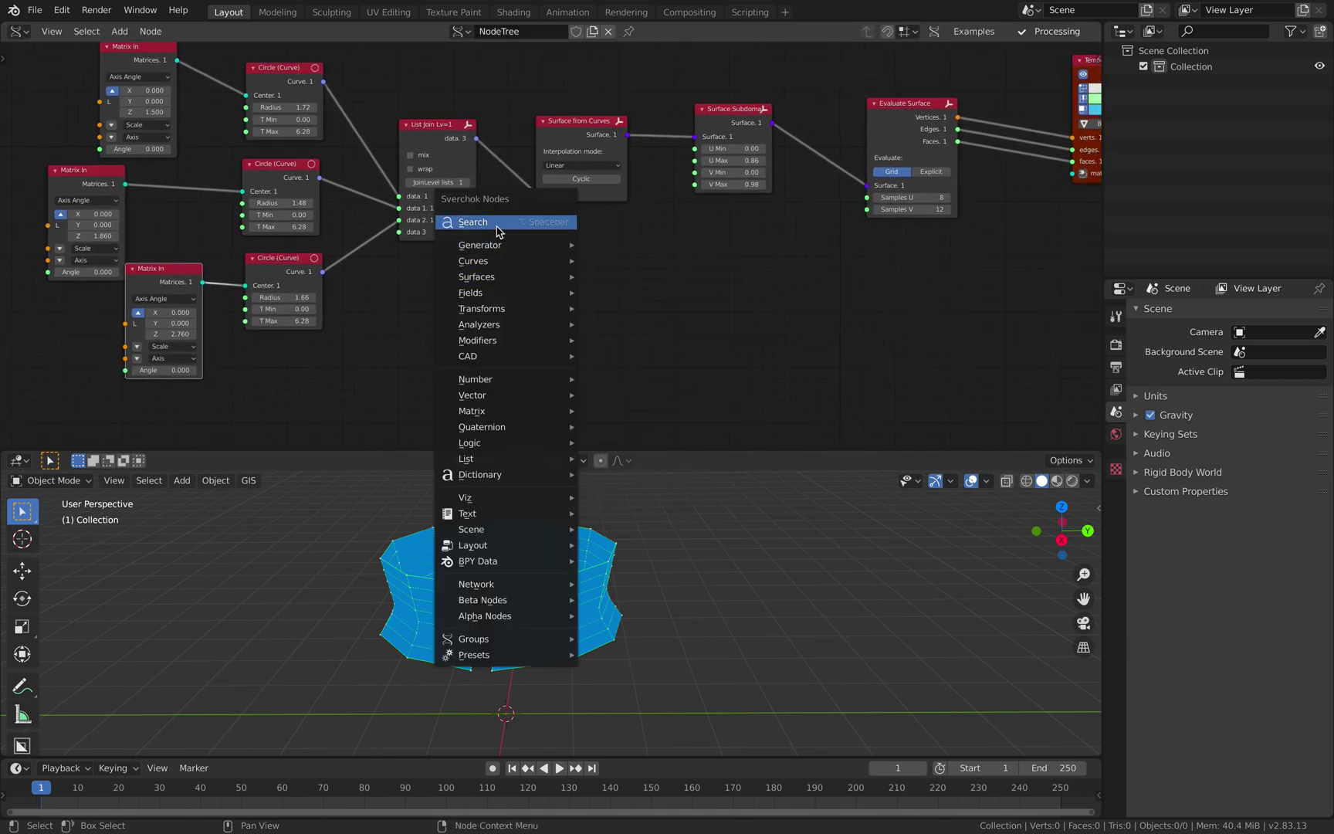
click(497, 223)
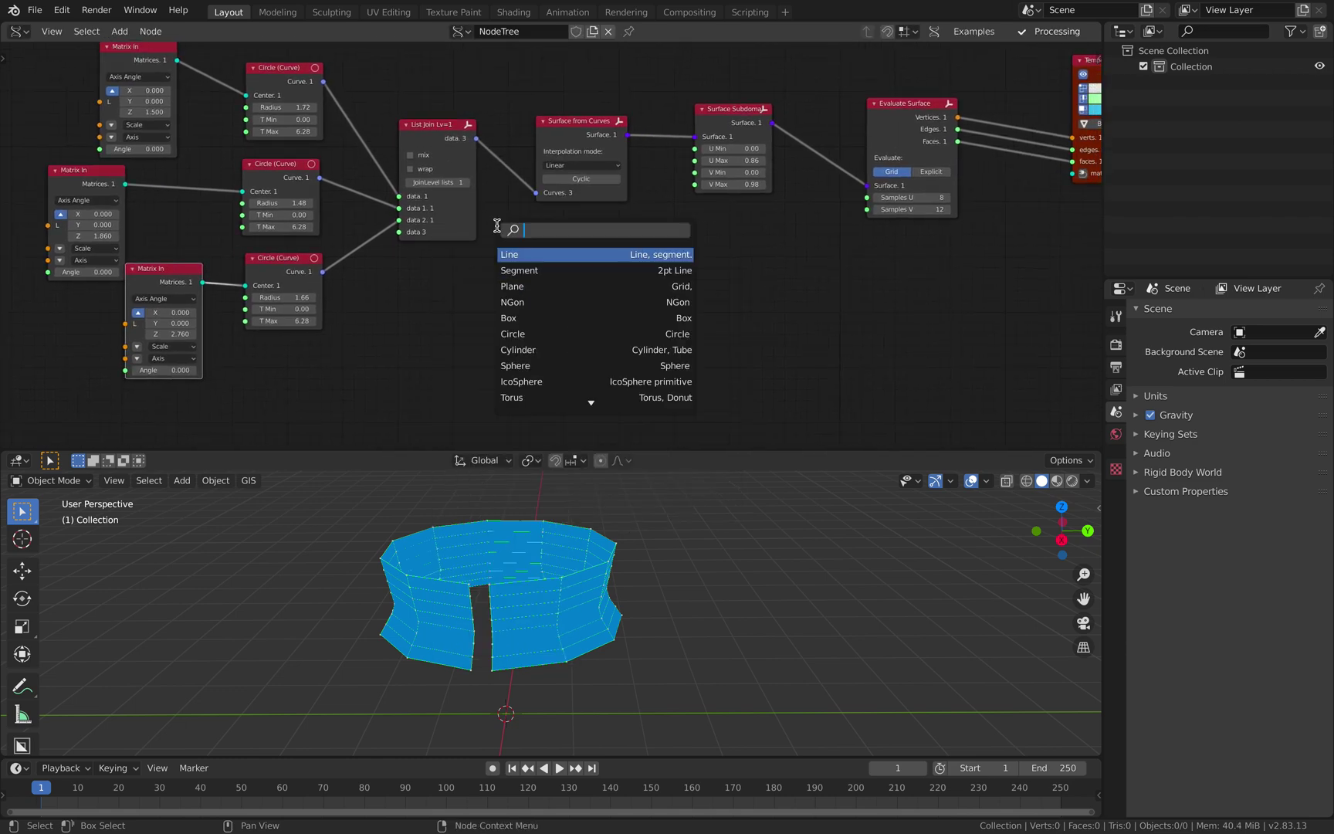
text(cir)
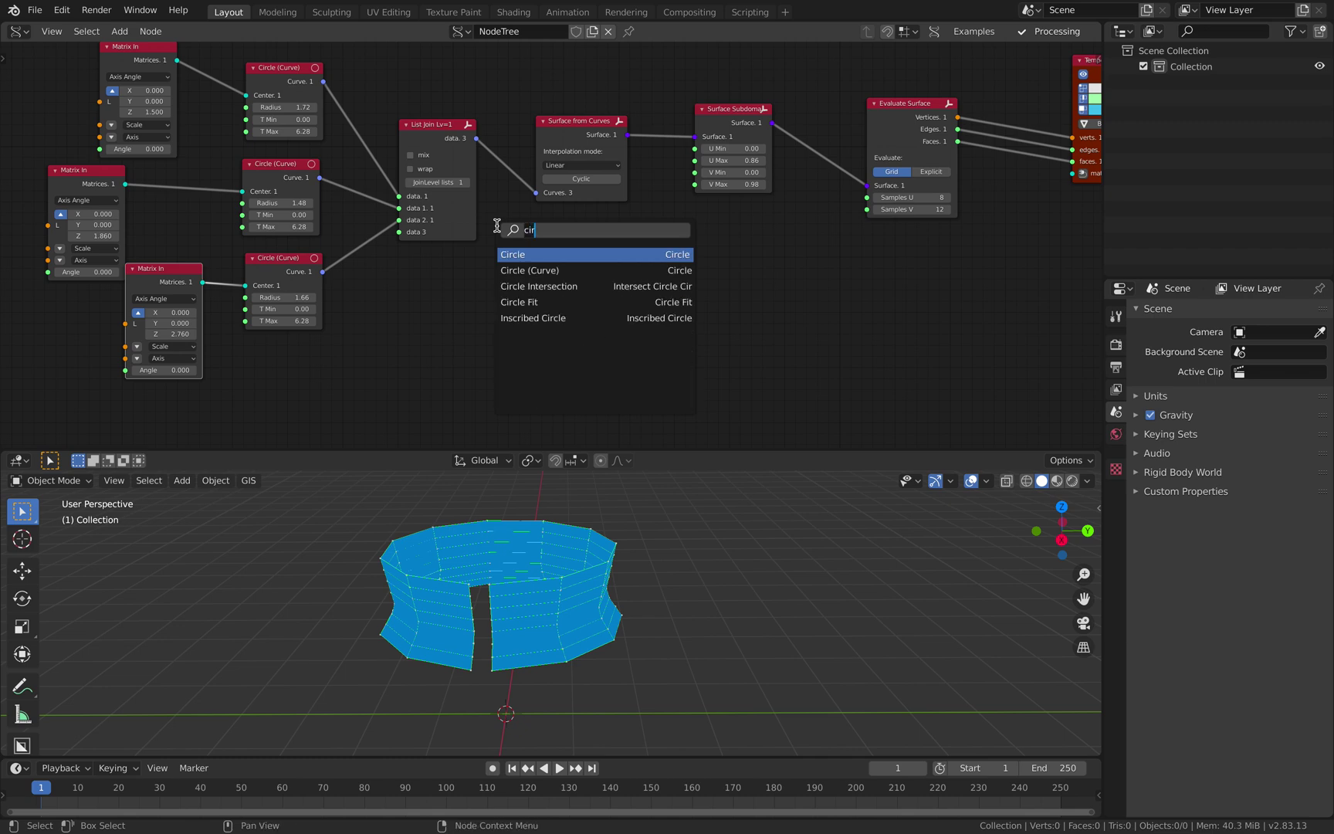
key(BackSpace)
key(BackSpace)
key(BackSpace)
text(ngon)
key(Return)
click(410, 266)
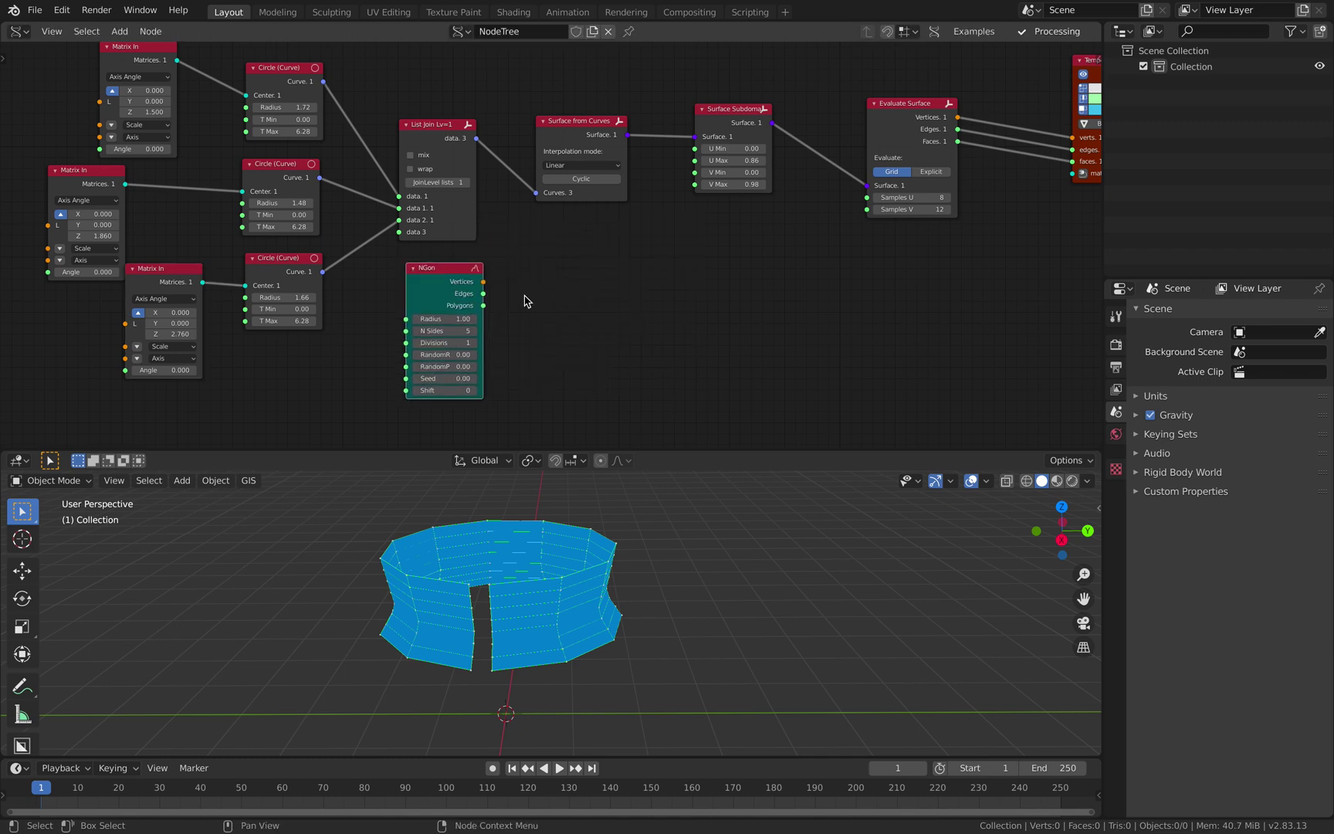
Step: Adjust the NGon node's position below the List Join node and enlarge the node editor area downward
scroll(524, 295, down, 2)
middle_drag(525, 293, 504, 255)
scroll(504, 254, up, 1)
drag(437, 233, 429, 239)
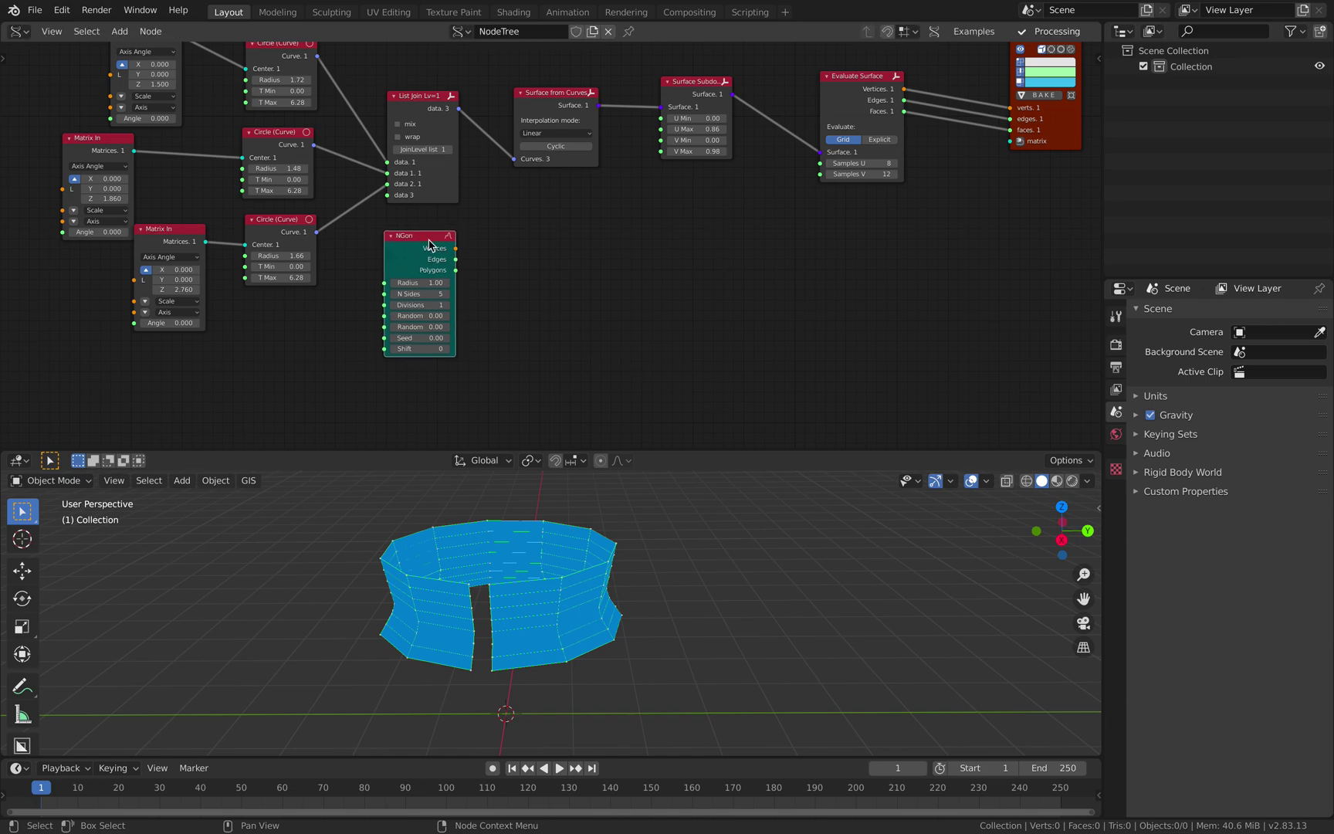
middle_drag(429, 241, 435, 264)
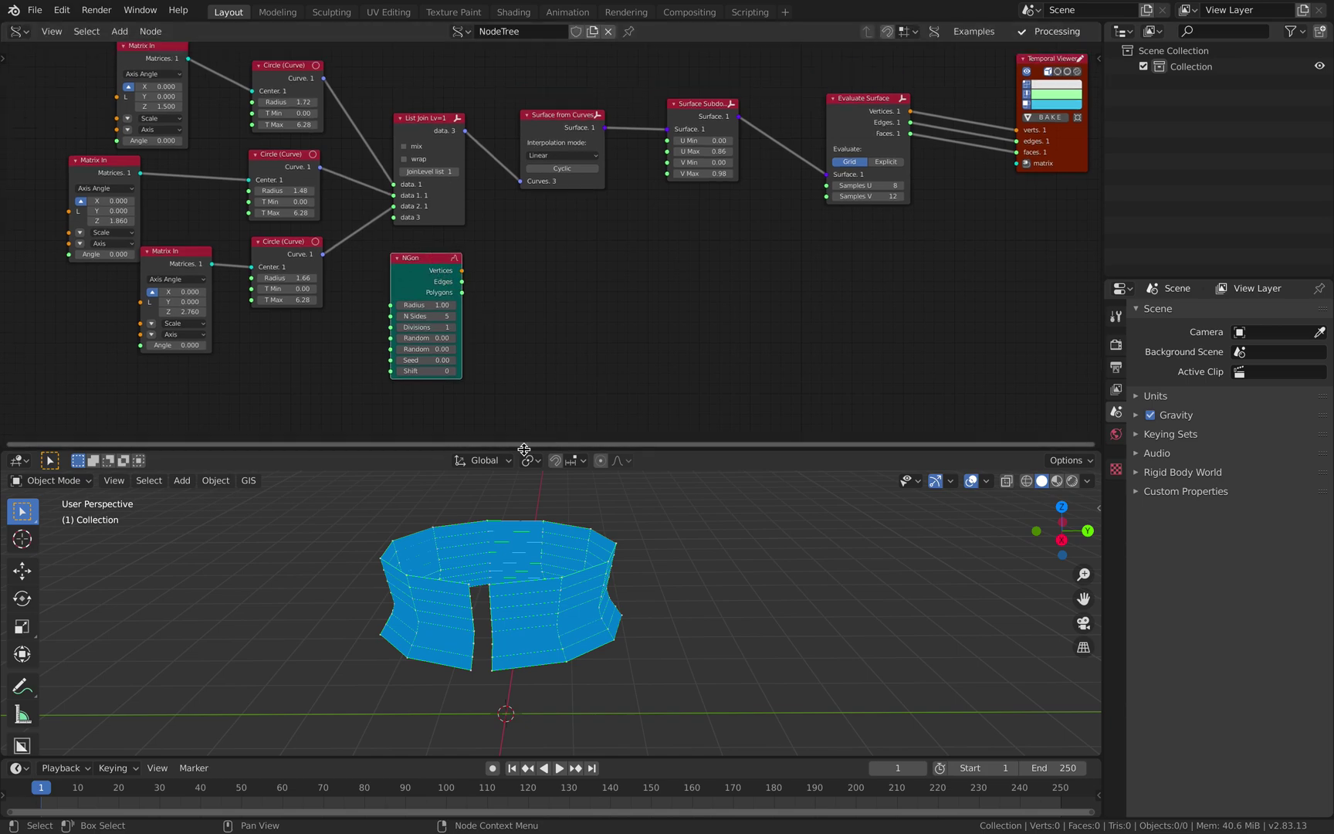
drag(525, 446, 523, 504)
middle_drag(350, 240, 410, 278)
scroll(410, 278, up, 2)
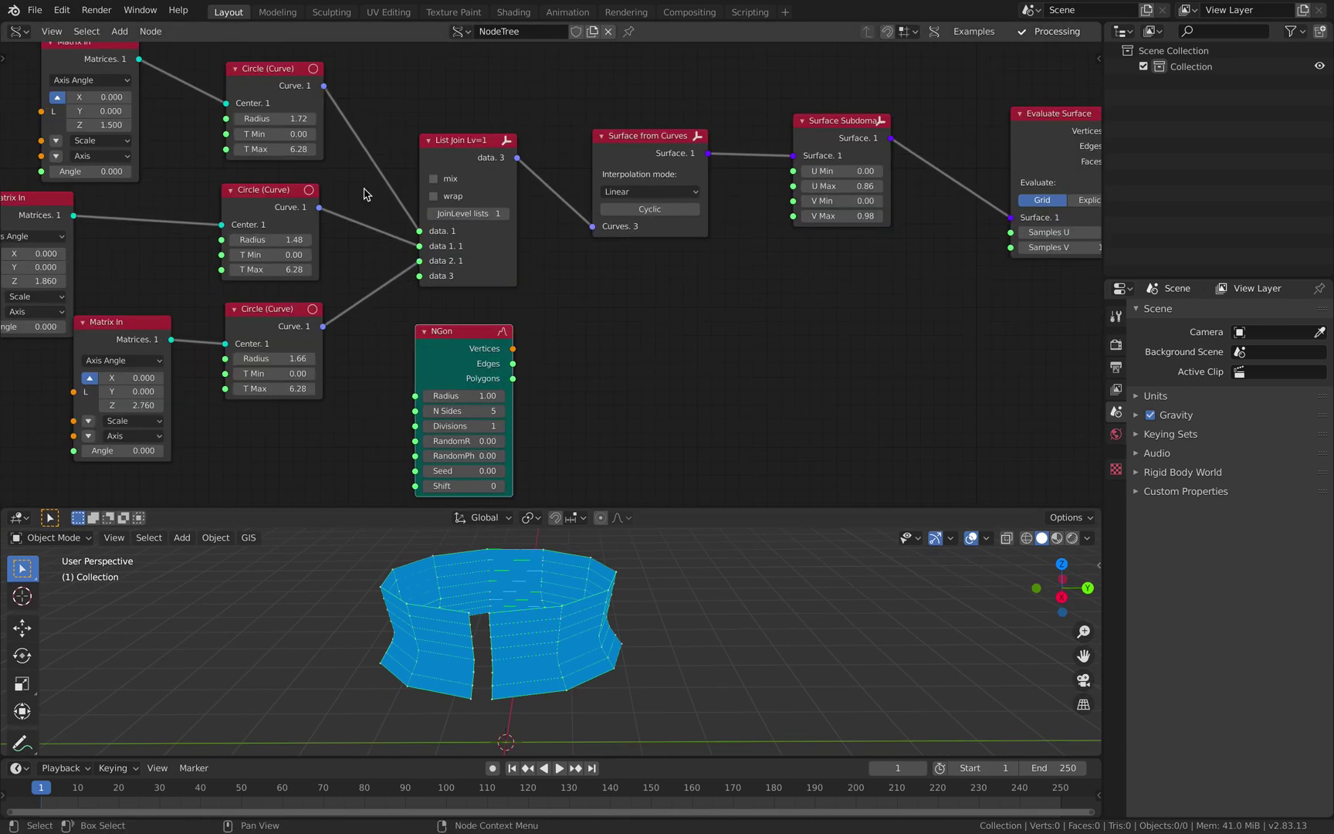
Step: Add a Cubic Spline node from the Curves category beside the NGon node and link the NGon's Vertices output to its Vertices input
scroll(623, 371, down, 1)
middle_drag(622, 369, 539, 317)
click(541, 301)
key(shift+a)
click(516, 305)
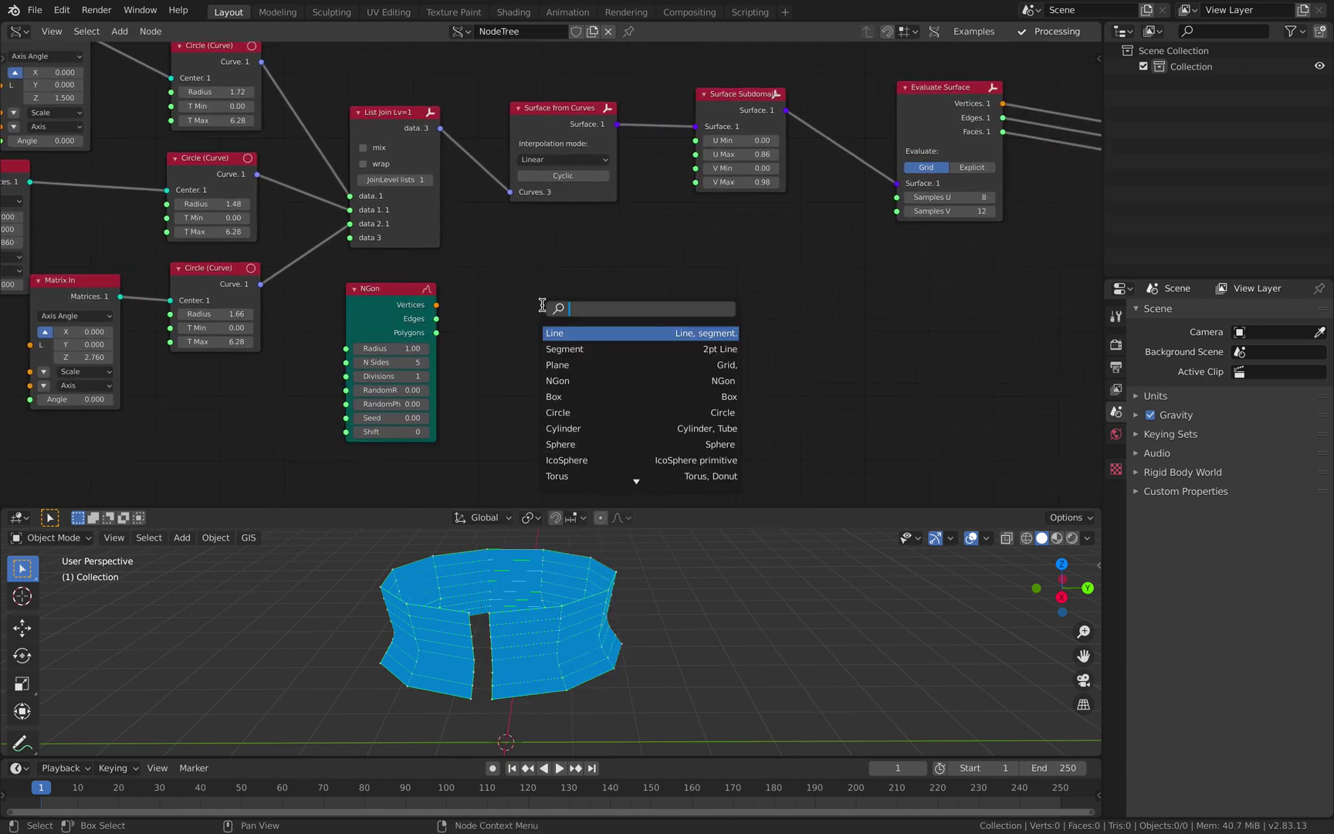
key(Escape)
key(shift+a)
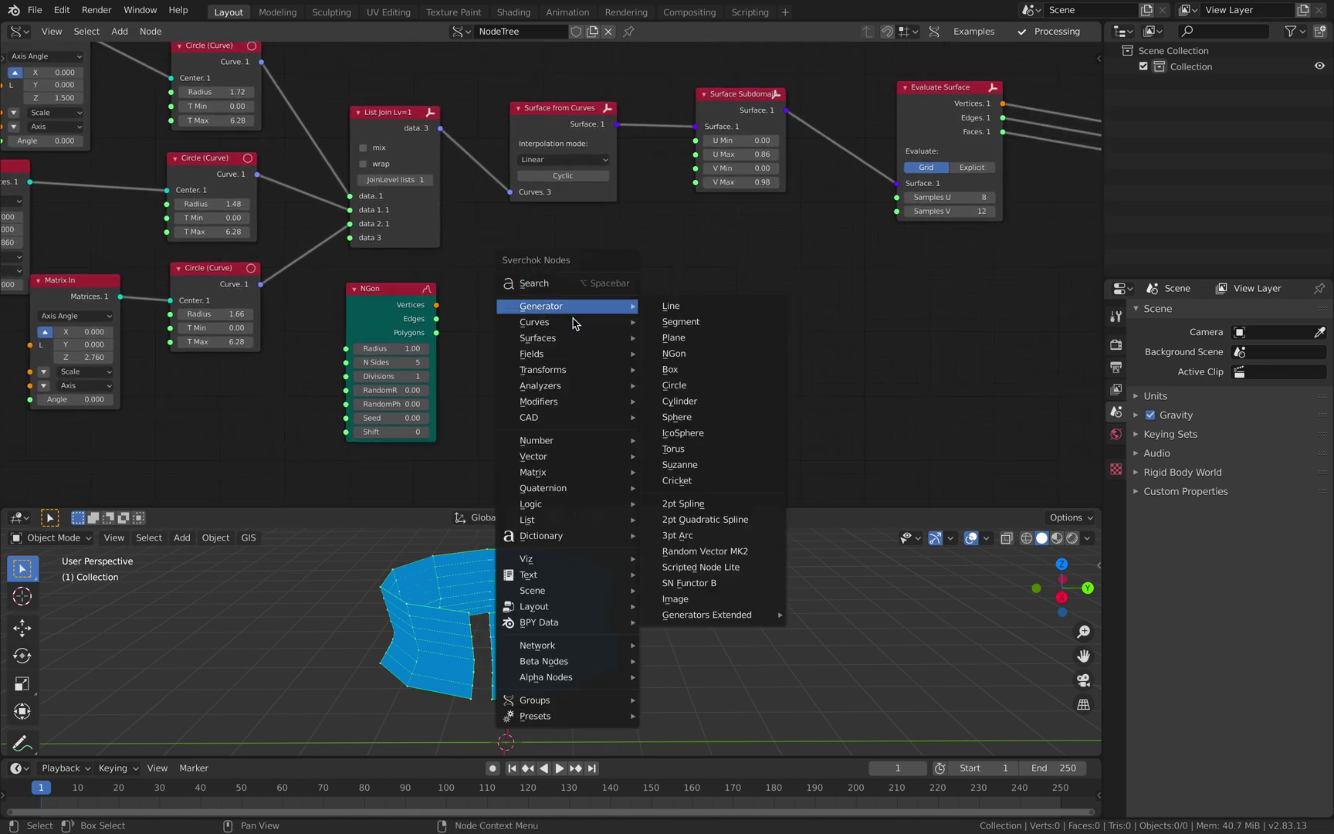
mouse_move(567, 327)
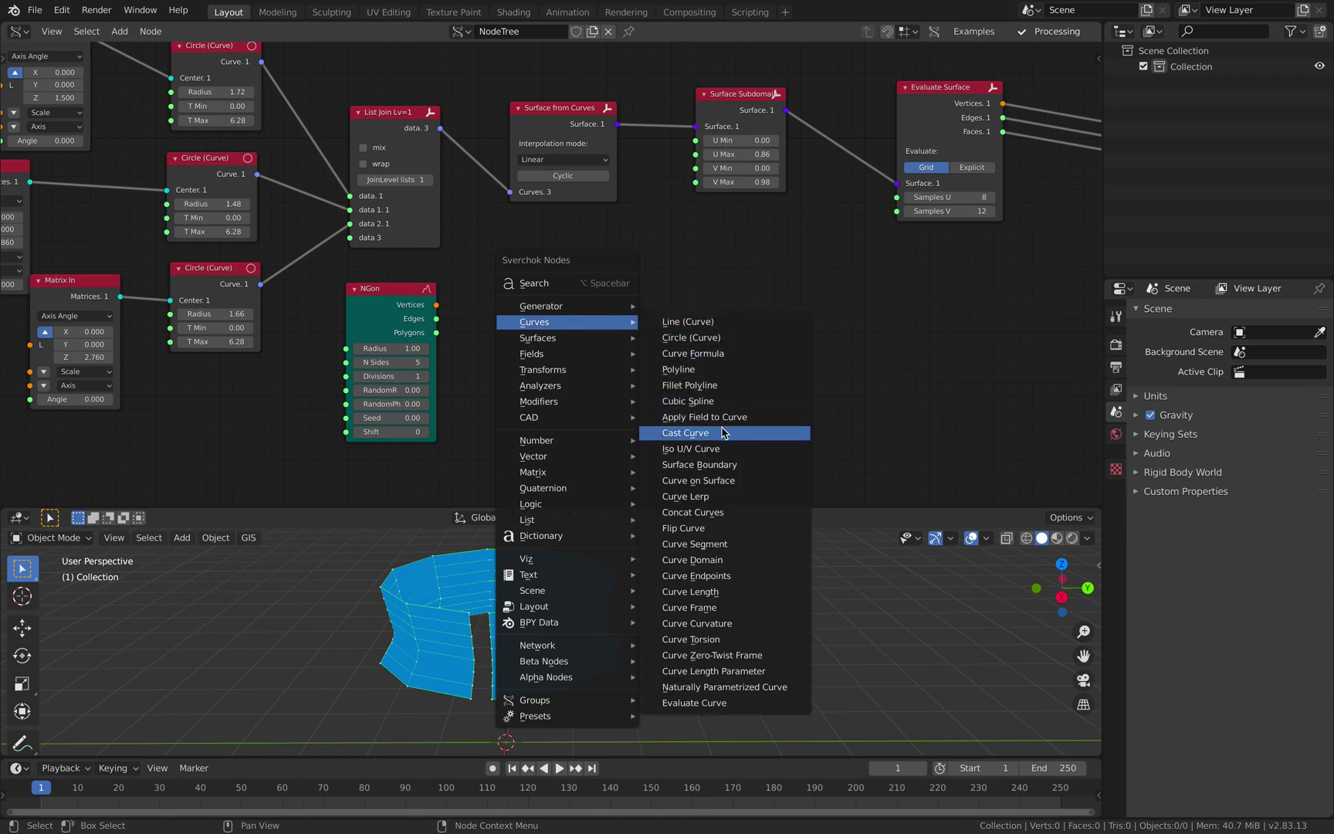
click(687, 401)
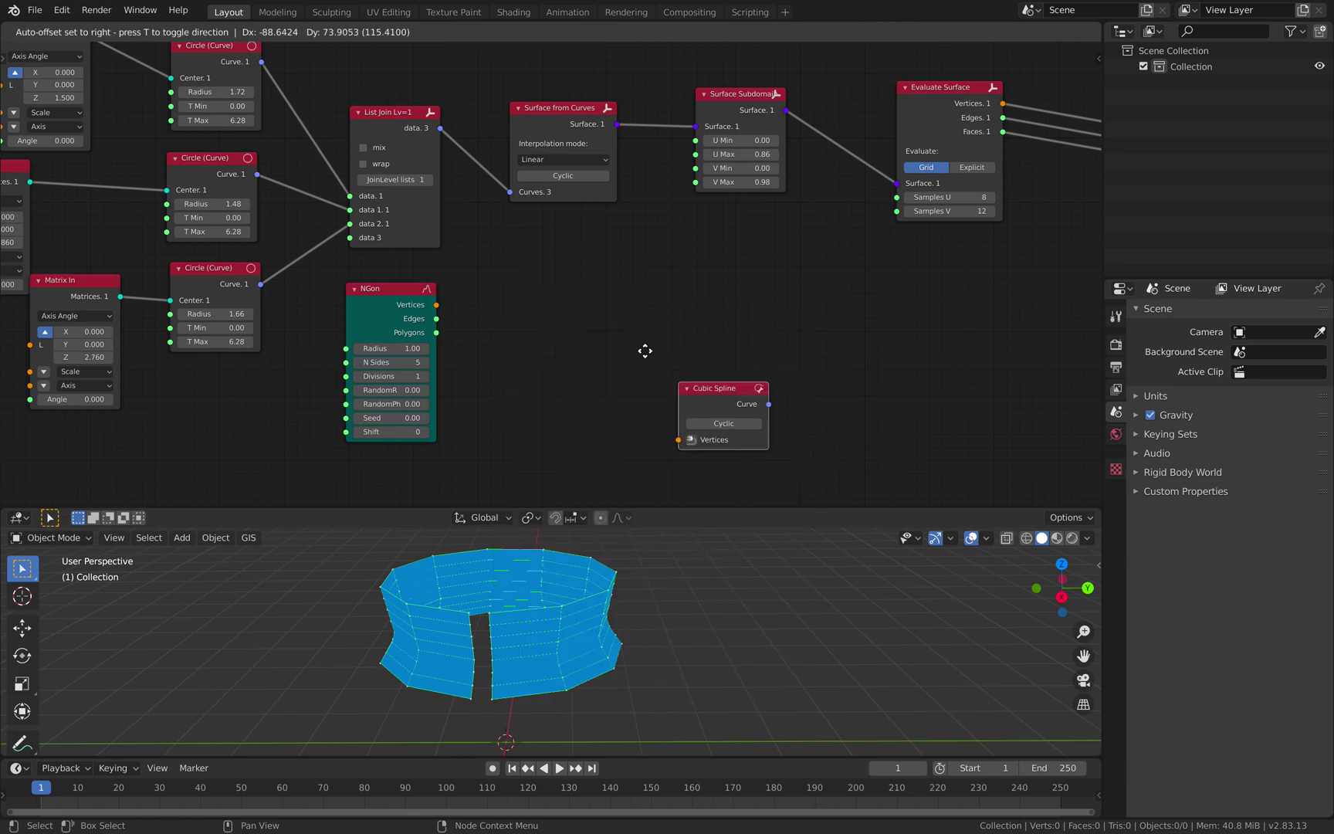
click(574, 315)
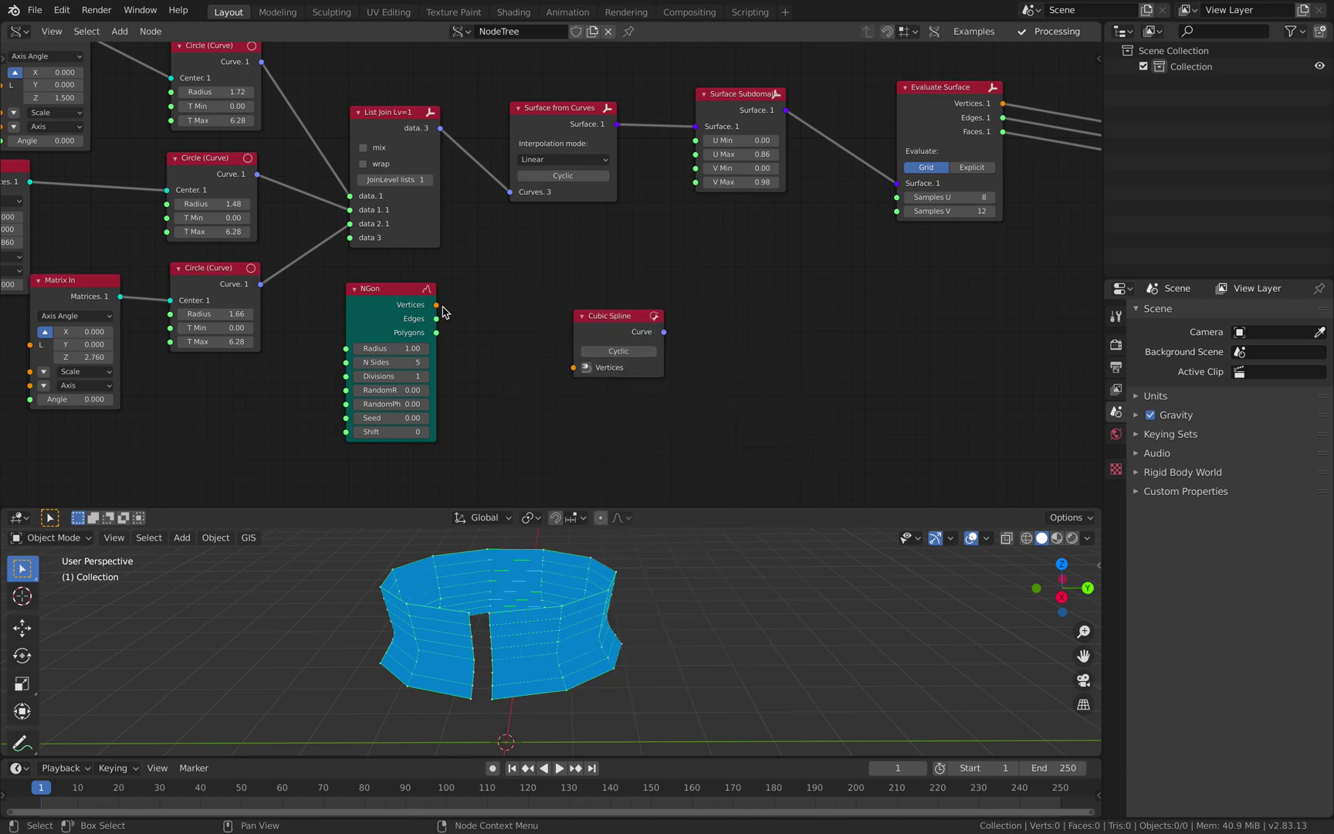
drag(444, 312, 515, 312)
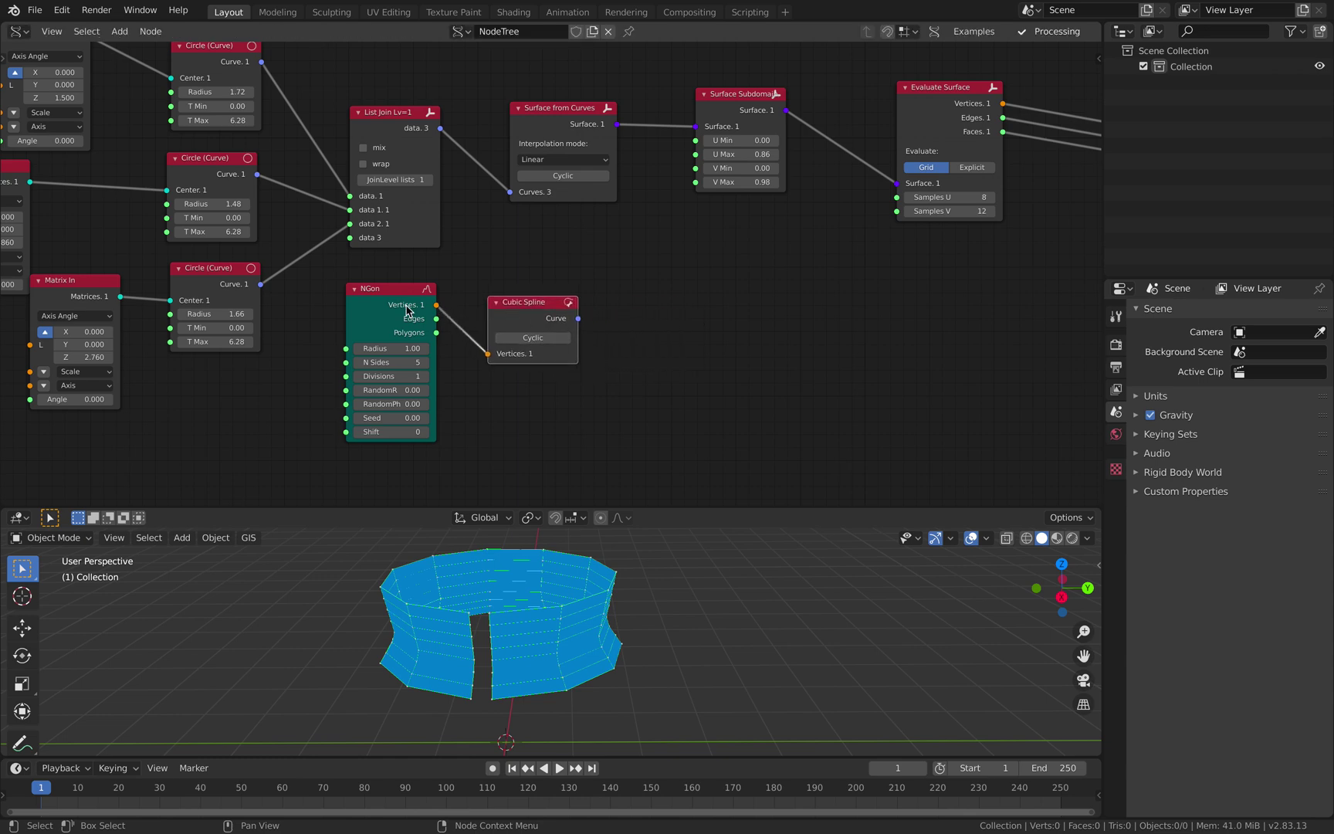
Step: Duplicate the linked NGon and Cubic Spline pair twice, stacking the copies below the original
scroll(403, 307, down, 1)
middle_drag(402, 306, 311, 242)
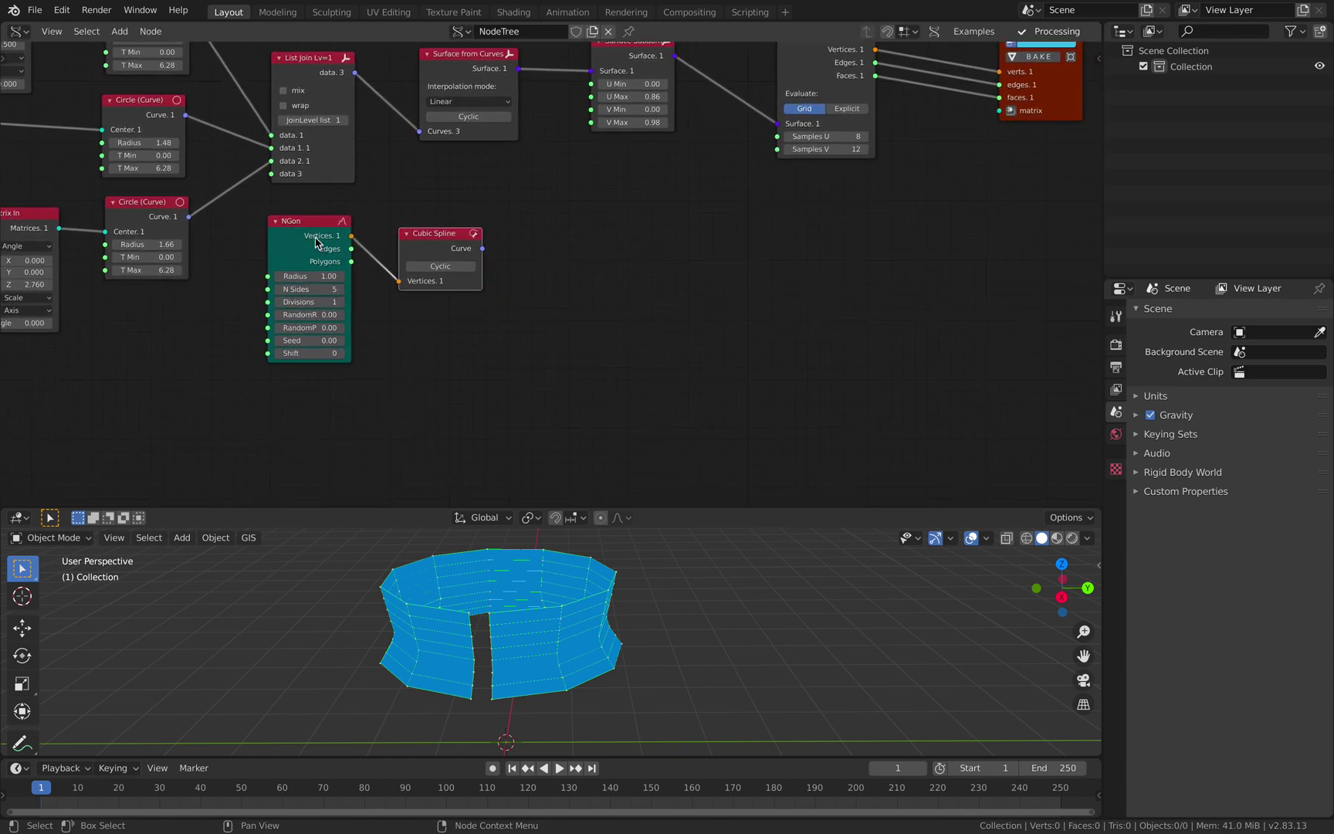
click(315, 243)
shift+click(447, 248)
key(shift+d)
click(442, 410)
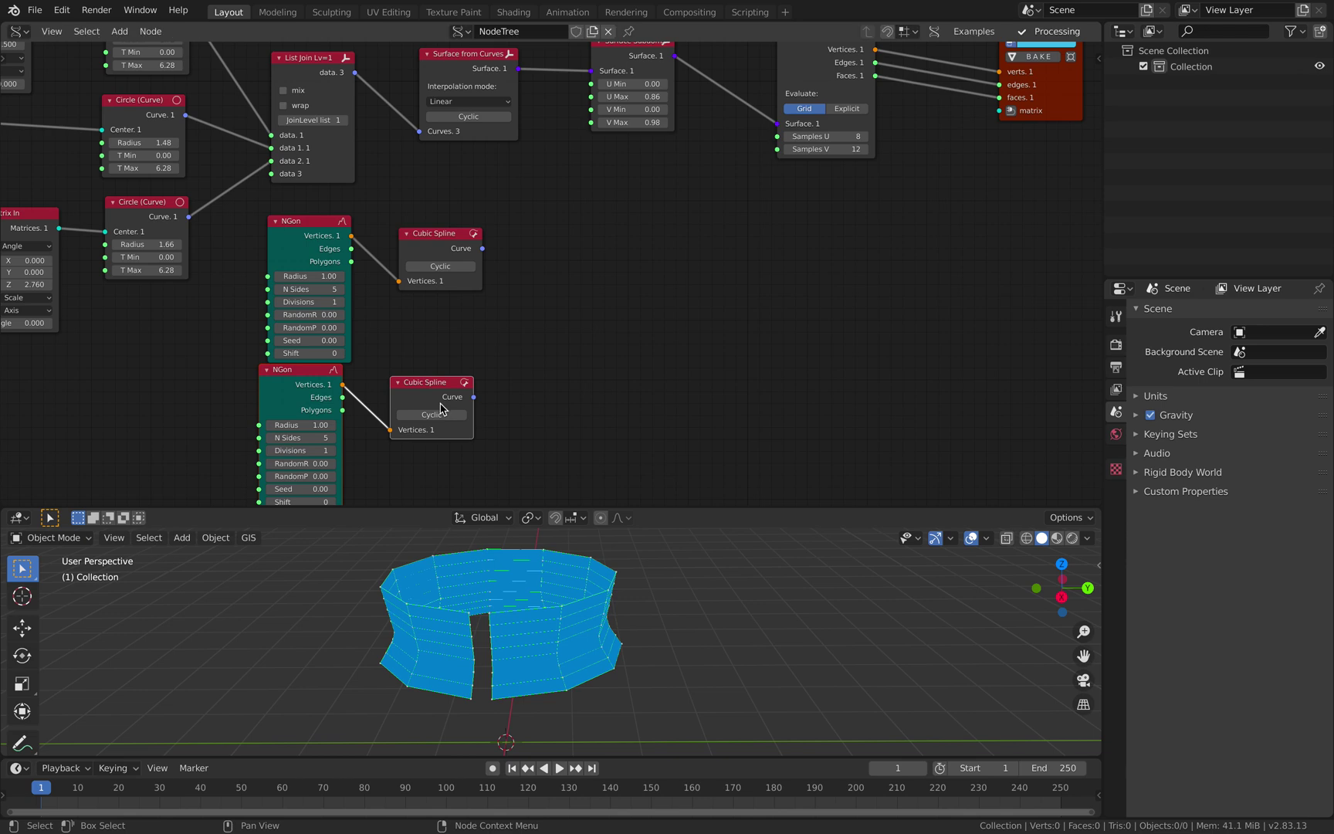
middle_drag(482, 342, 433, 271)
key(shift+d)
click(445, 446)
Step: Search for "join" and join the three selected Cubic Spline nodes into a new List Join node with the join1 macro
click(379, 145)
click(378, 295)
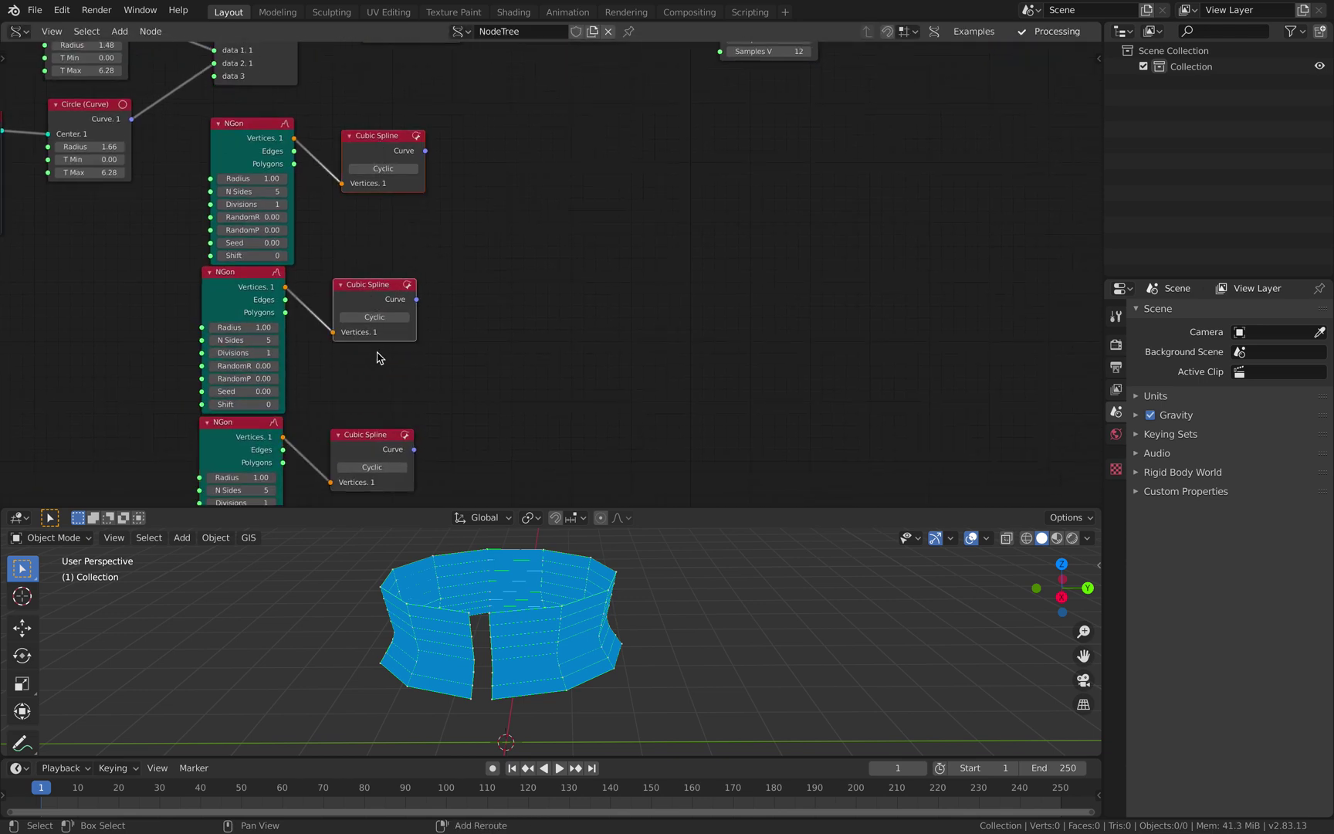
click(378, 447)
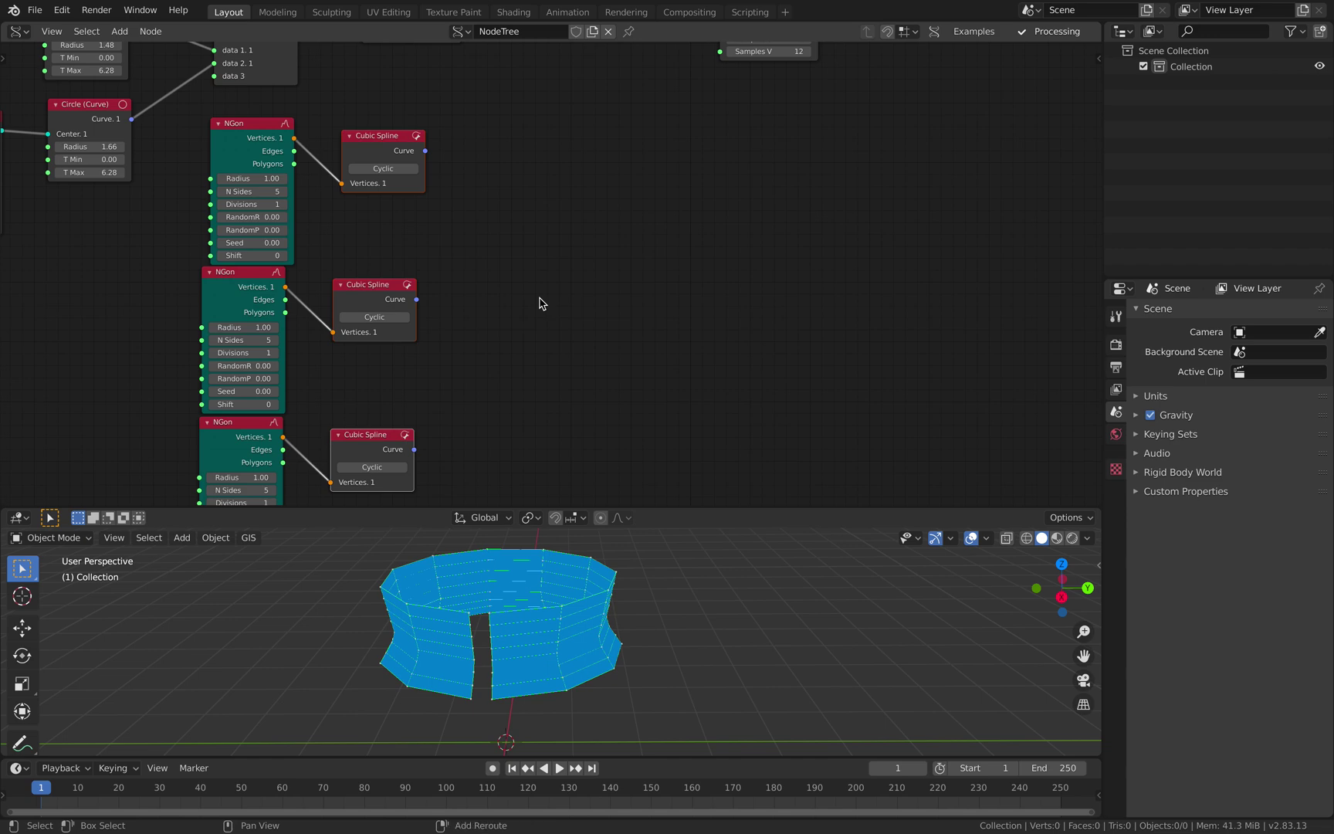
key(shift+a)
click(538, 261)
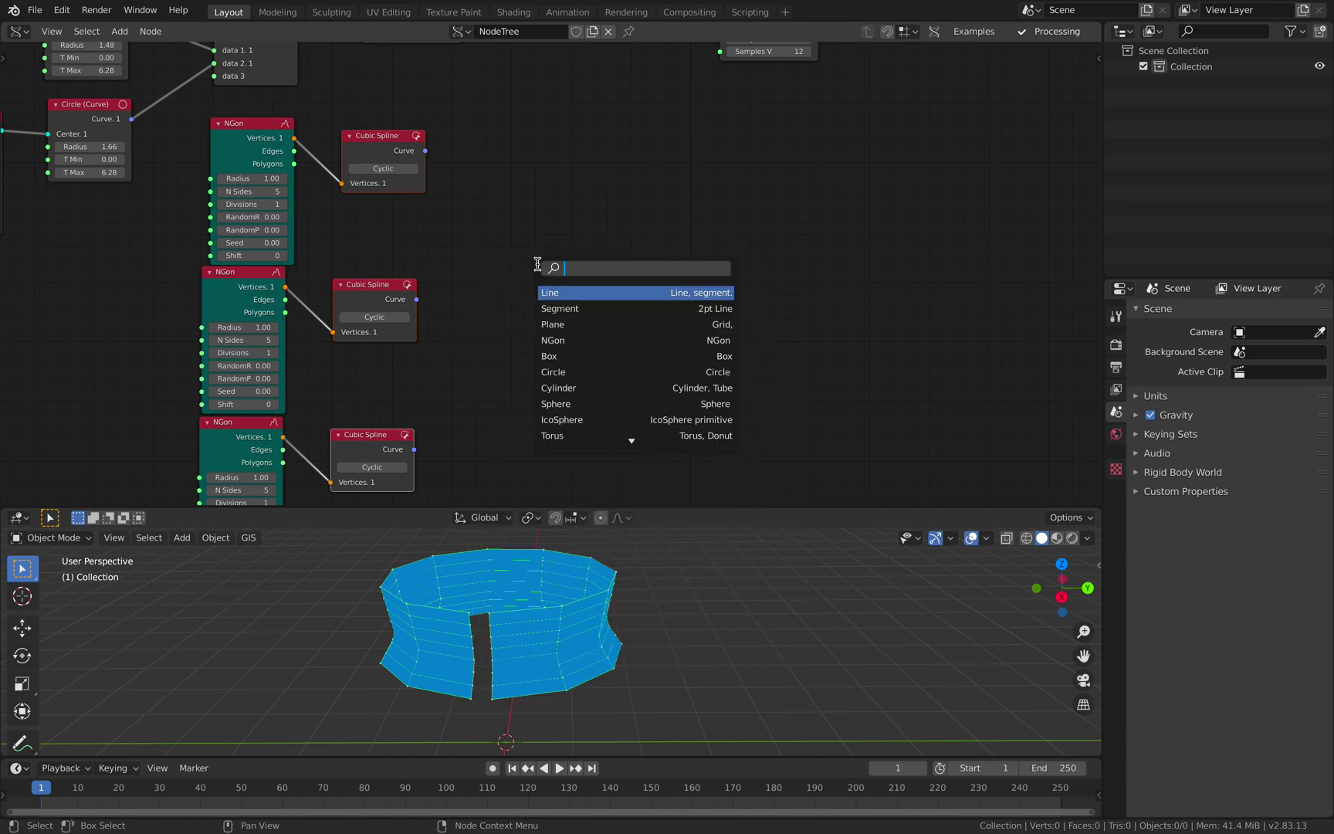
text(join)
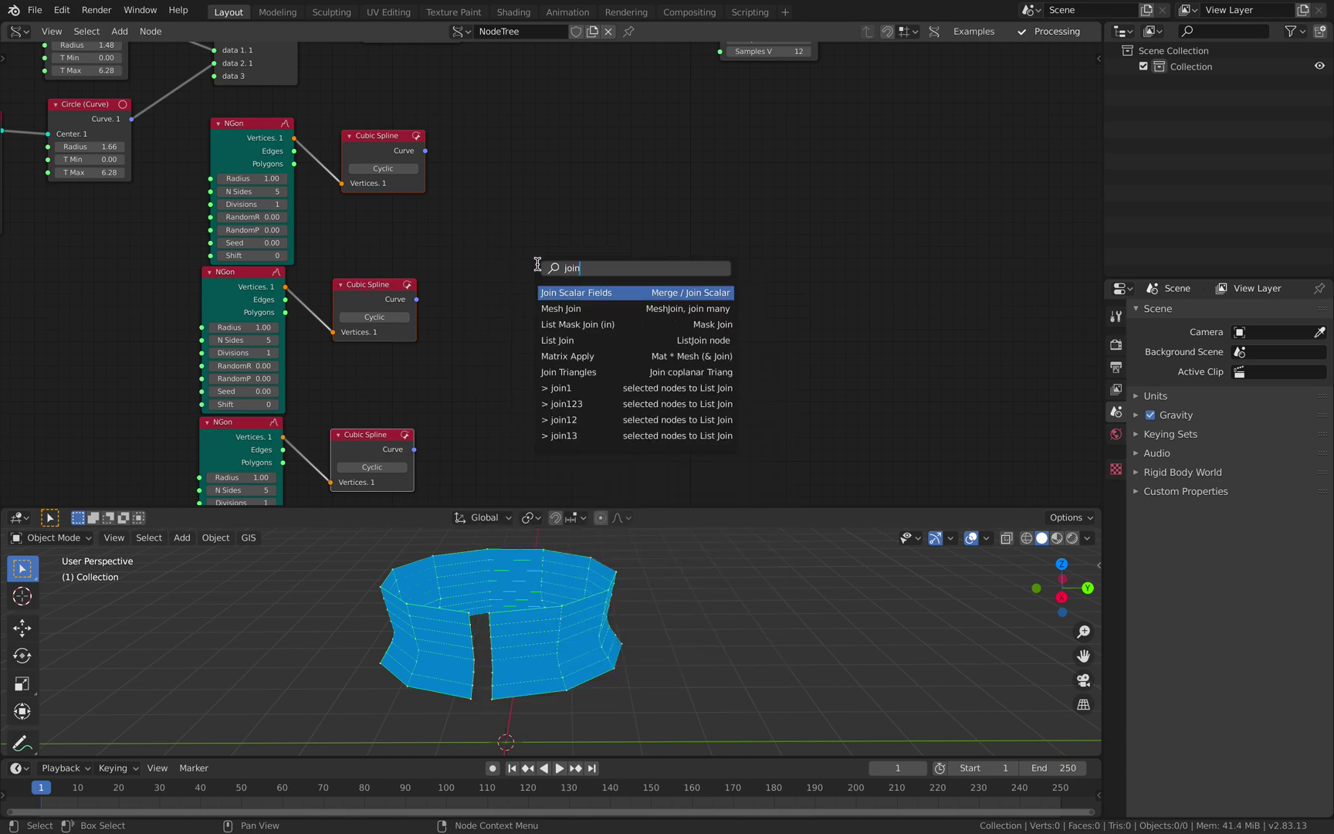
click(591, 389)
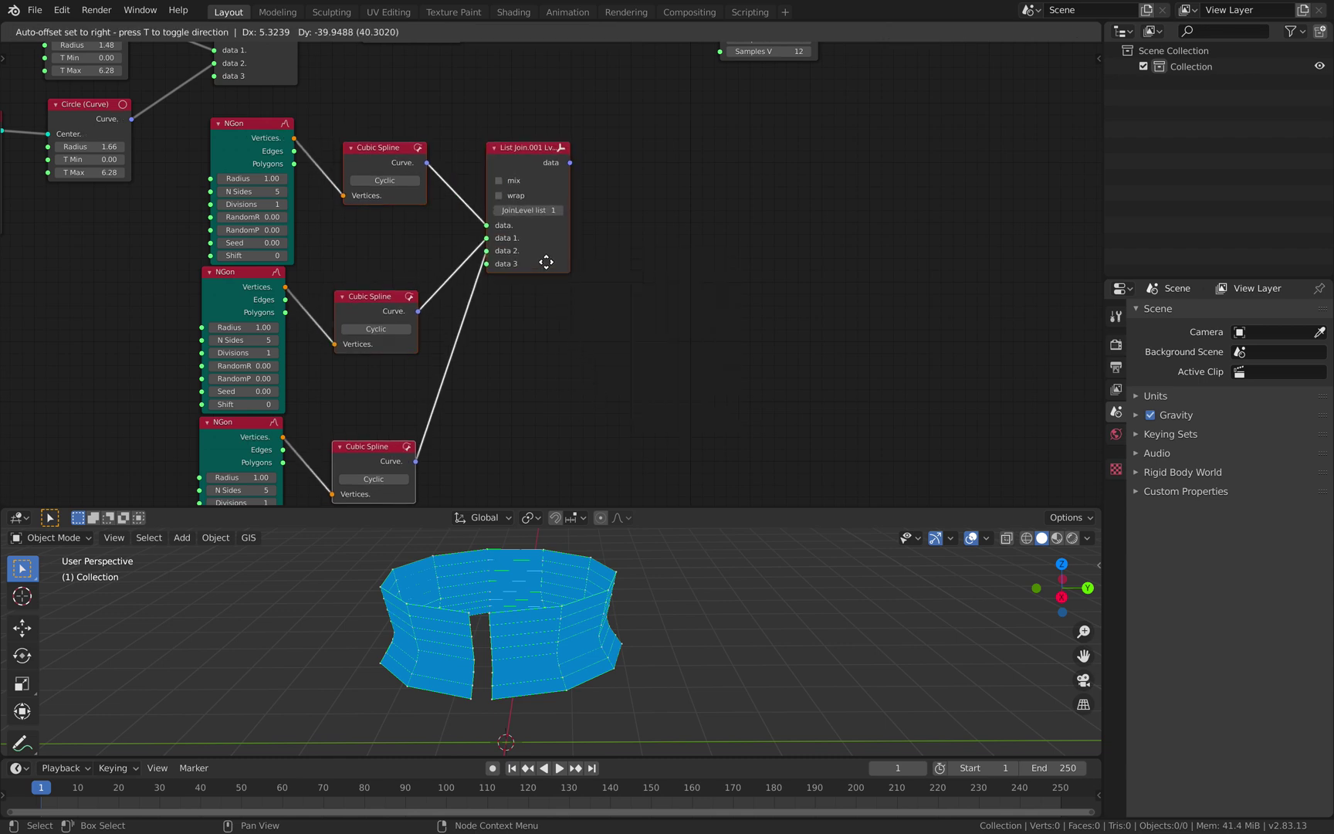
click(546, 261)
Step: Reposition the new List Join node slightly and link its data output to the Curves input of Surface from Curves
middle_drag(516, 122, 512, 158)
click(512, 158)
drag(517, 194, 529, 218)
middle_drag(516, 174, 499, 274)
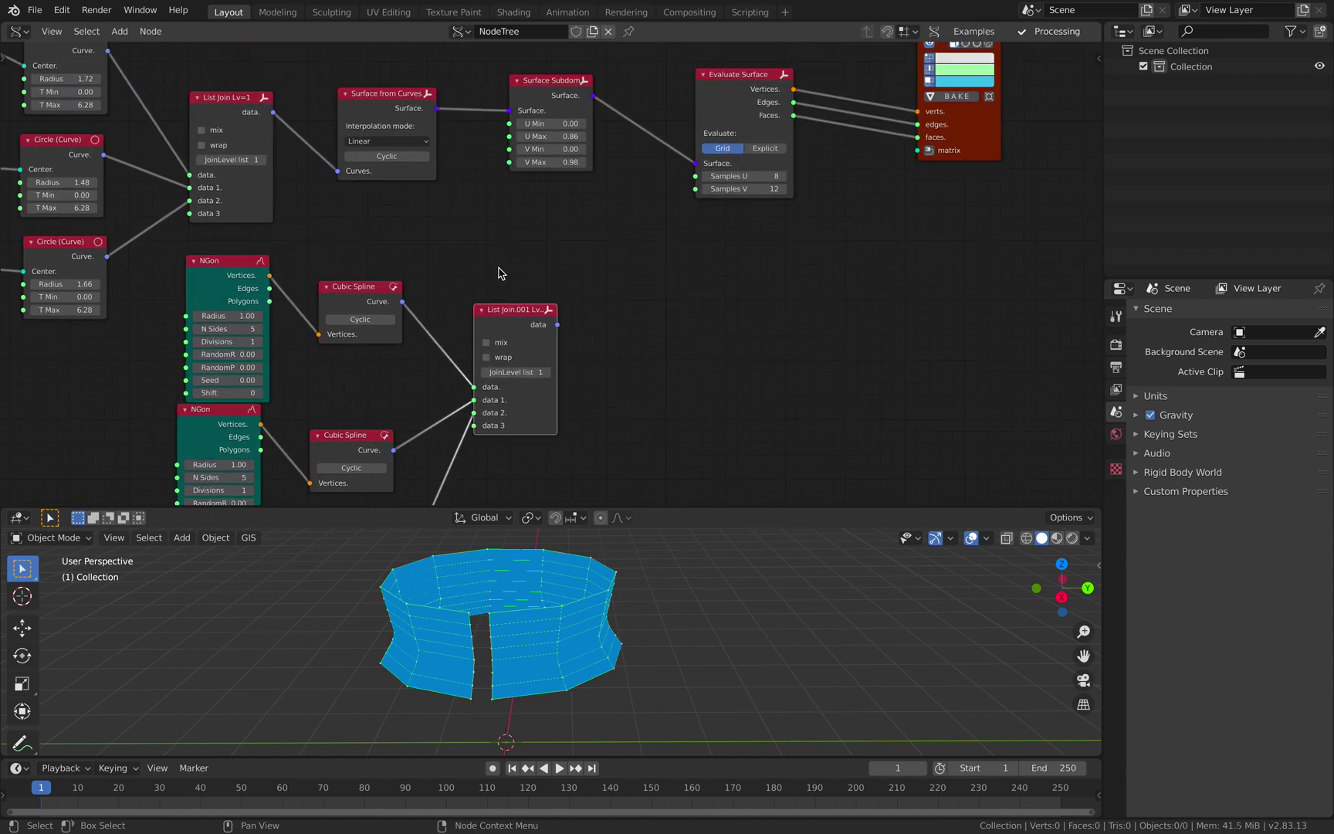
drag(557, 324, 337, 171)
middle_drag(576, 563, 556, 562)
middle_drag(502, 391, 538, 334)
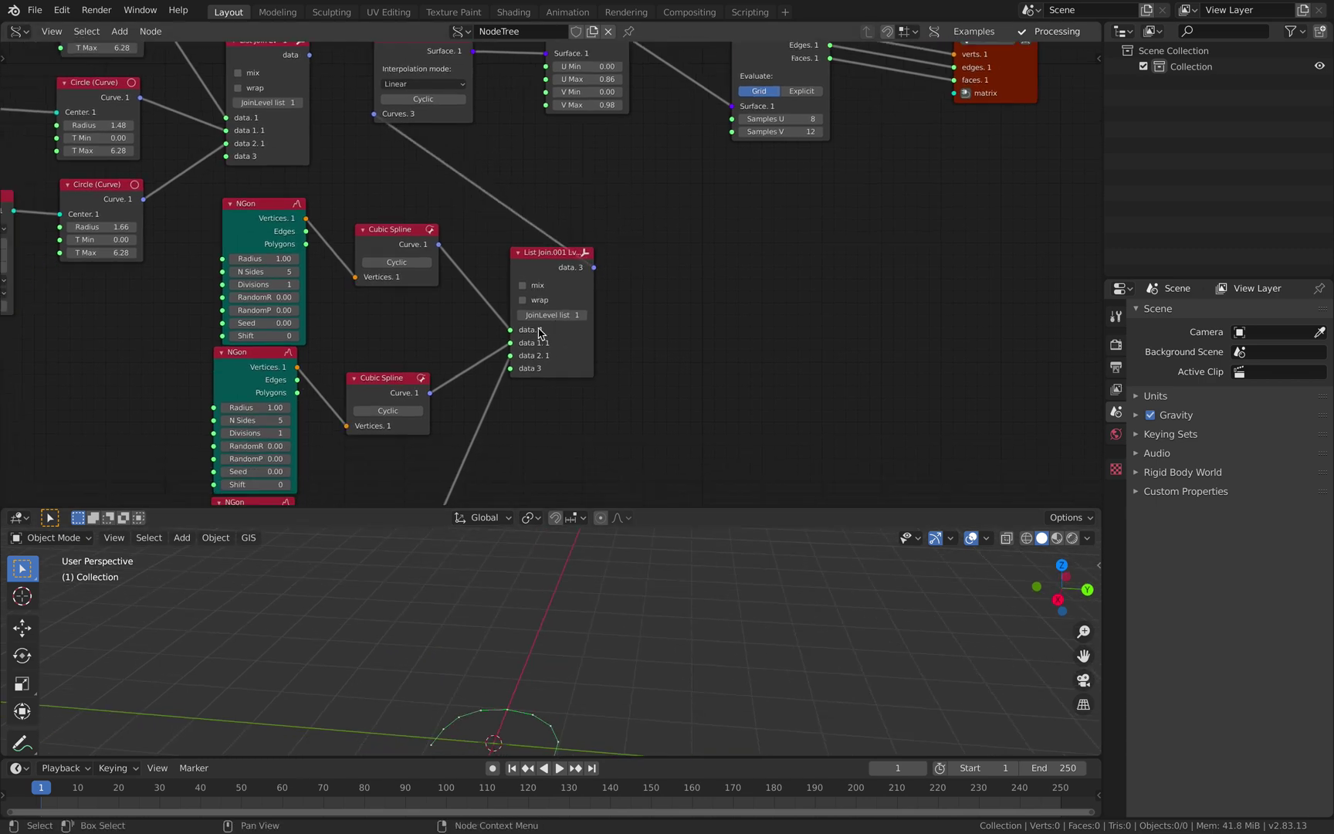
Step: Enable the Cyclic option on all three Cubic Spline nodes
middle_drag(471, 278, 461, 268)
middle_drag(431, 216, 390, 229)
scroll(439, 197, down, 3)
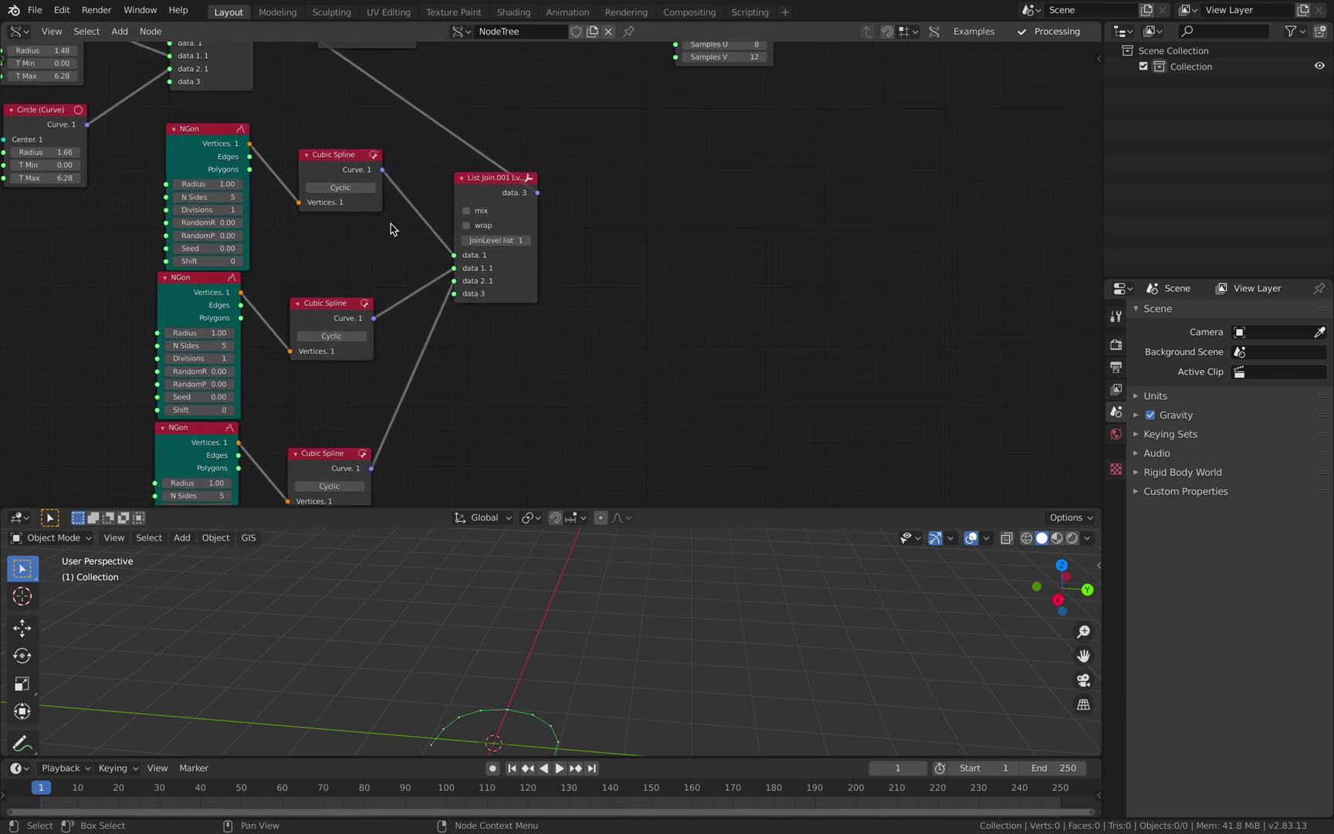
click(363, 187)
click(345, 338)
scroll(463, 309, down, 3)
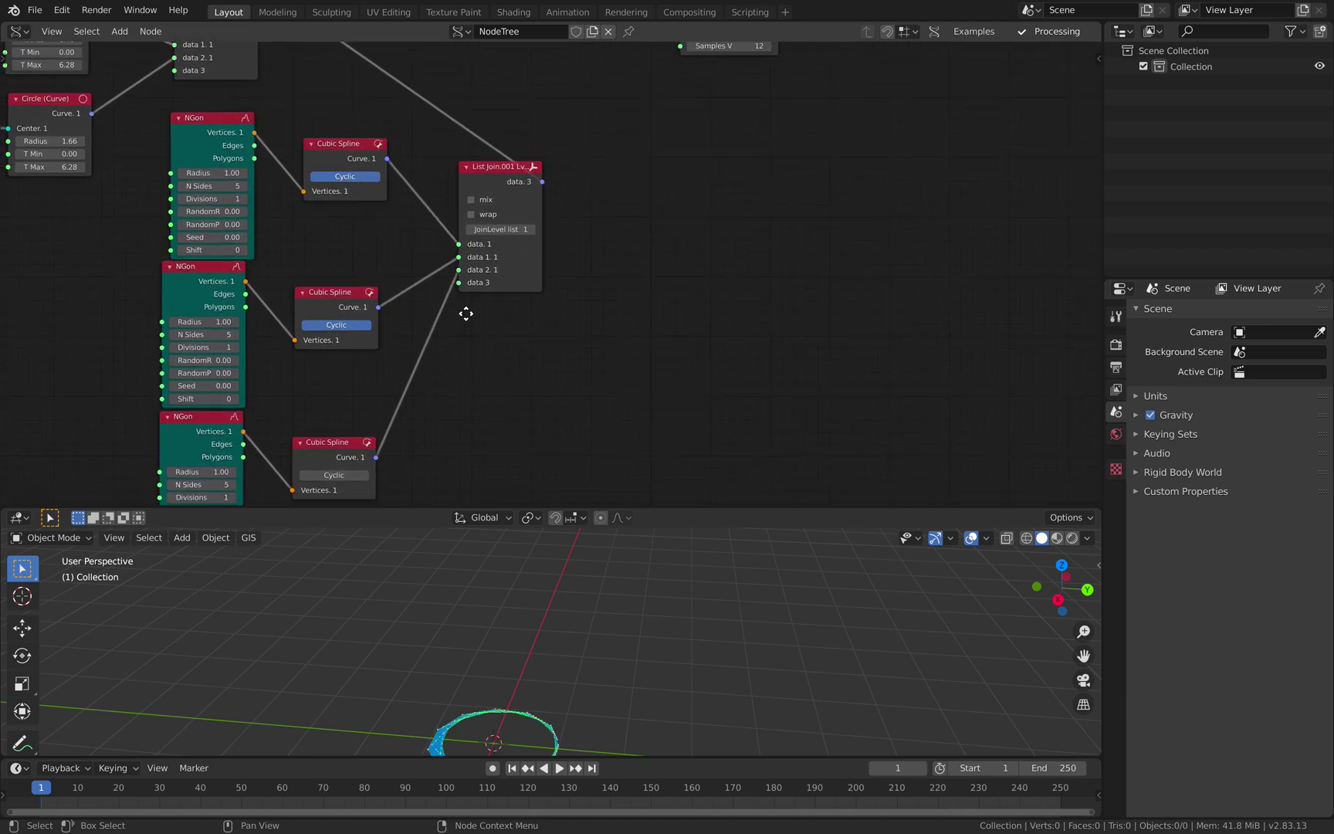
click(349, 423)
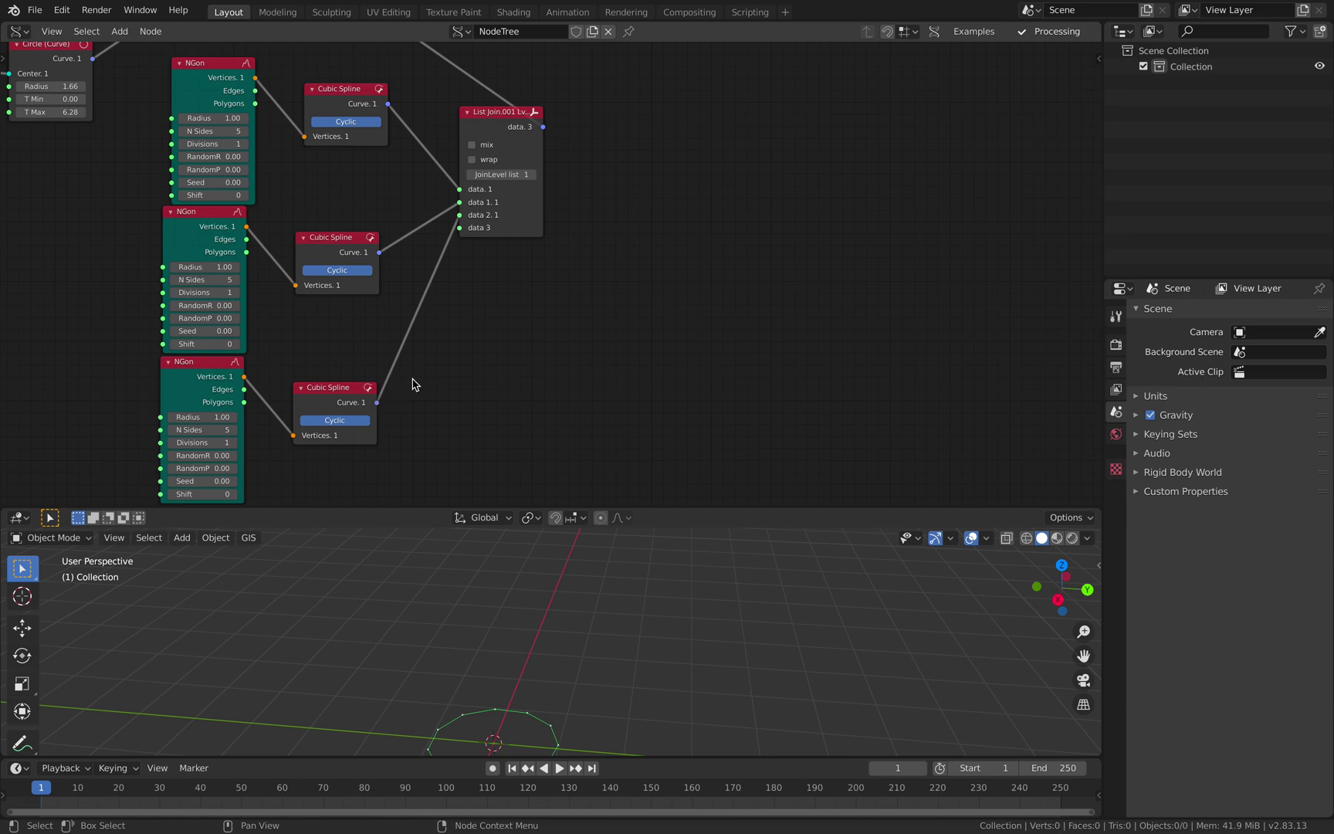
Step: Spread out the three NGon nodes and the top Cubic Spline node to leave room between them
middle_drag(414, 345, 451, 417)
drag(375, 163, 403, 161)
middle_drag(394, 160, 512, 142)
drag(355, 147, 252, 189)
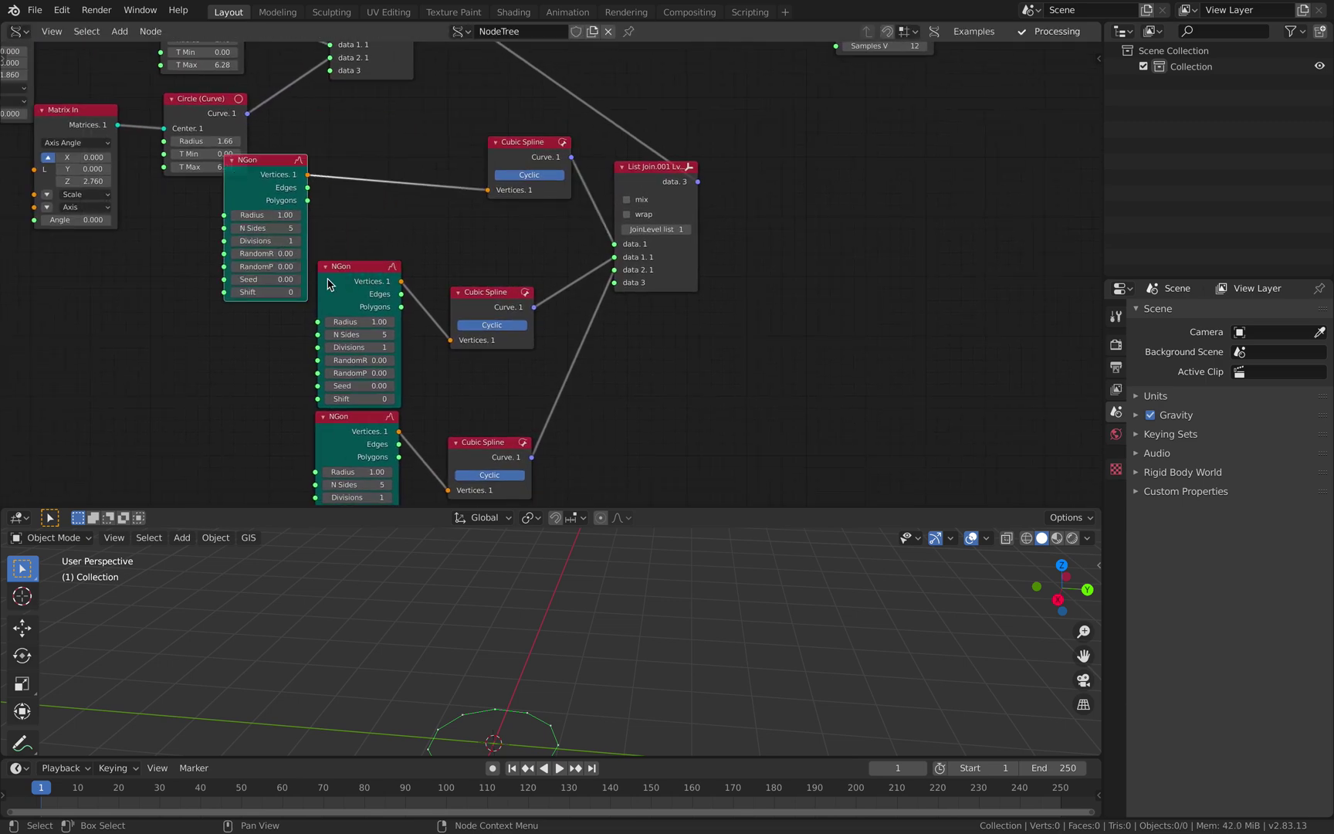
drag(360, 293, 233, 378)
drag(363, 430, 320, 509)
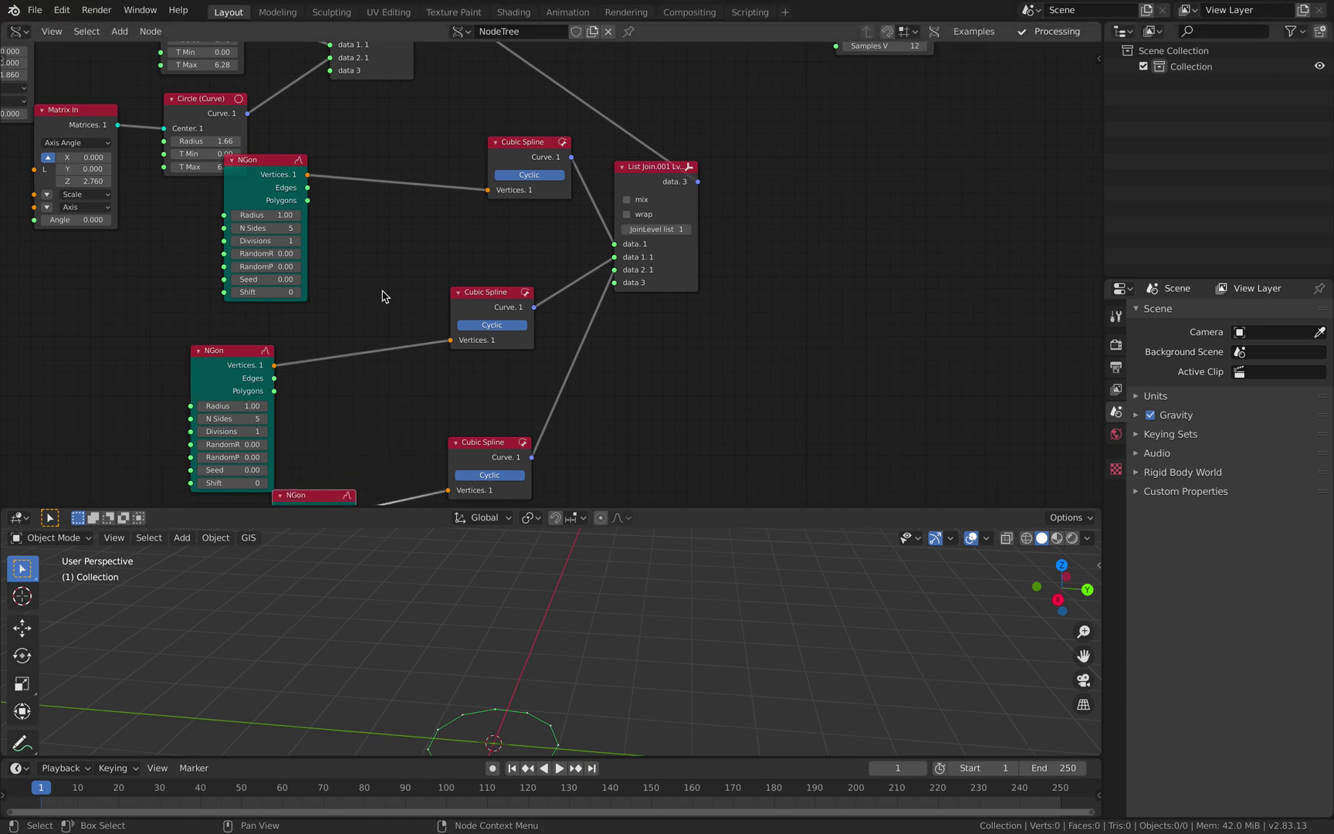
Step: Set the middle NGon's radius to 0.71 and the lowest NGon's radius to 0.39, saving the file
middle_drag(372, 270, 390, 183)
drag(259, 319, 236, 319)
middle_drag(305, 330, 309, 225)
drag(341, 360, 340, 360)
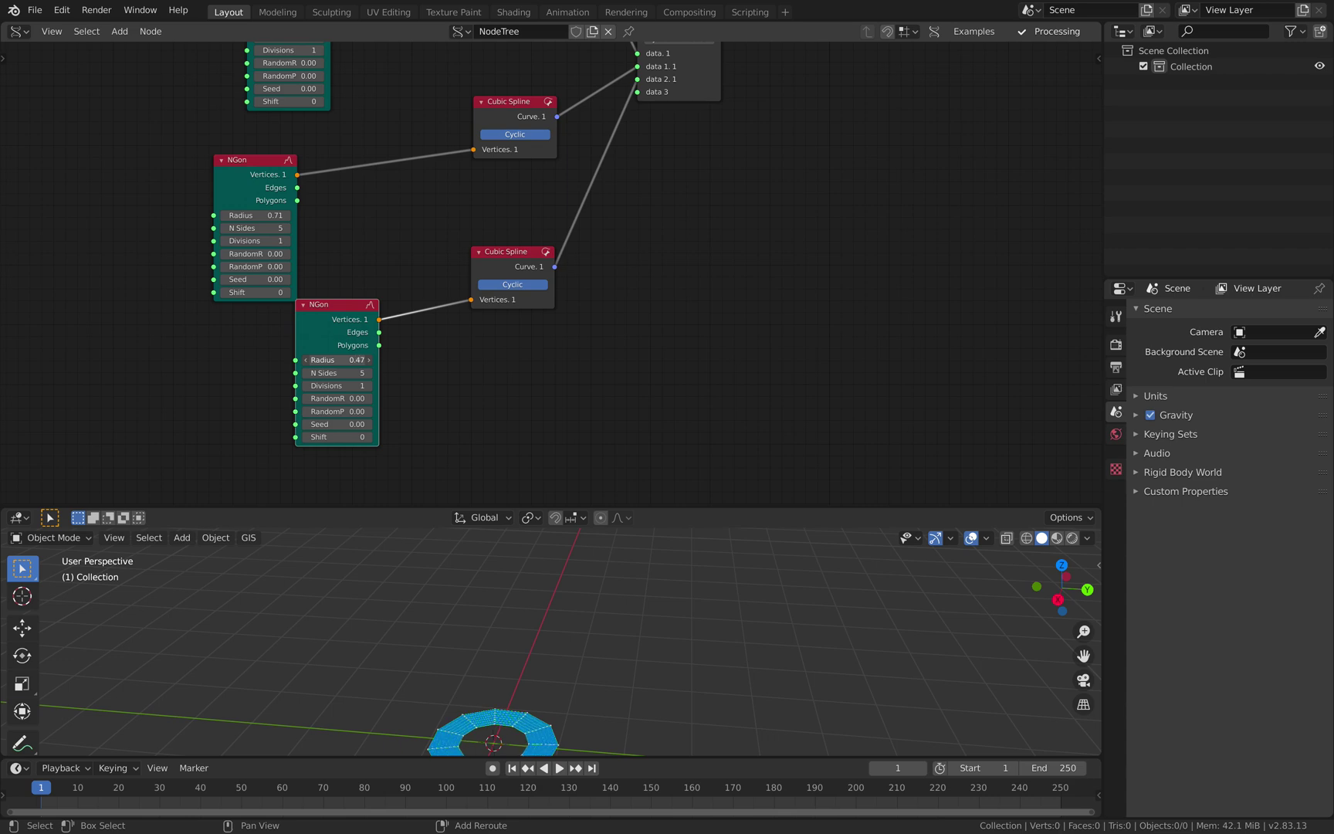
middle_drag(579, 227, 541, 288)
key(ctrl+s)
Step: Search for "mov", insert a Move node between the middle NGon and its Cubic Spline, and set its Z offset to 0.34
drag(517, 207, 529, 207)
key(alt+space)
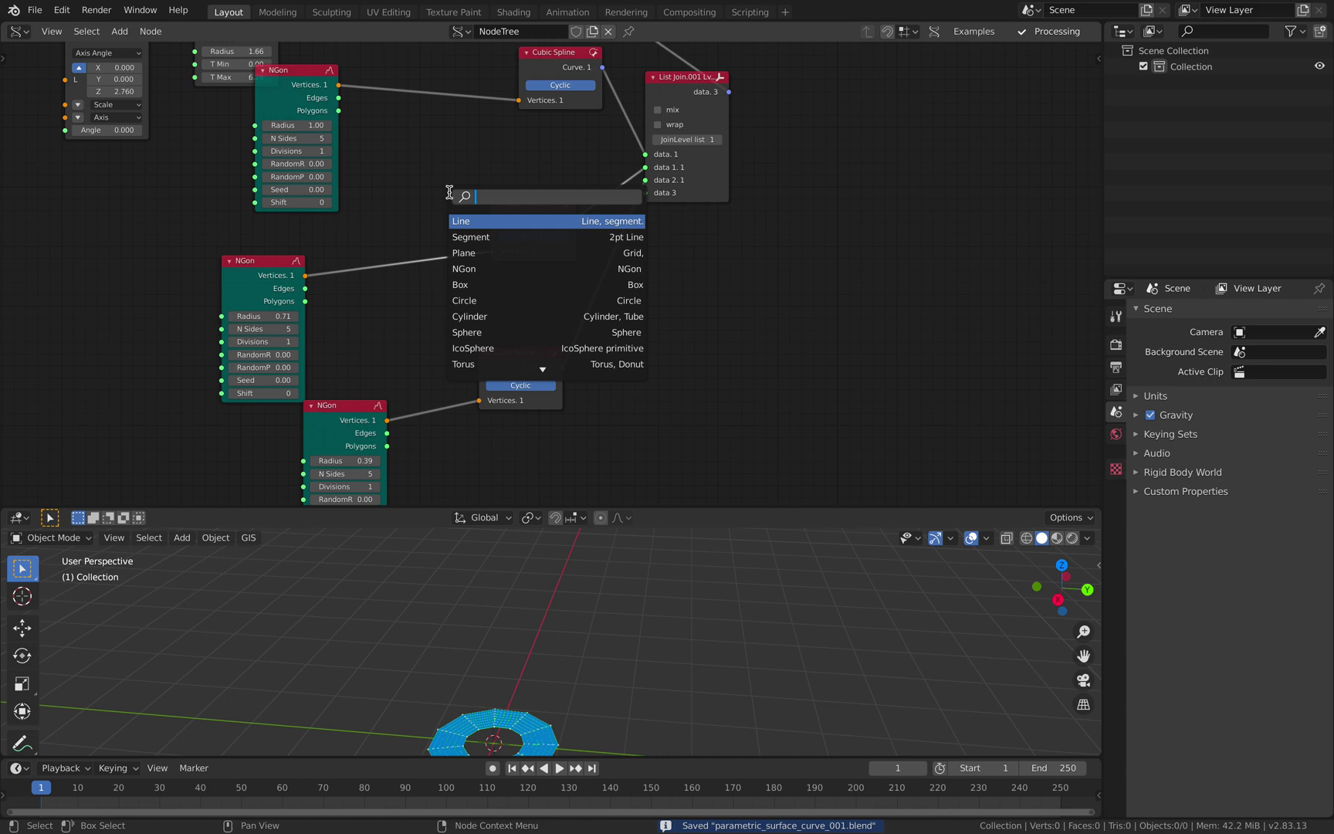
text(mov)
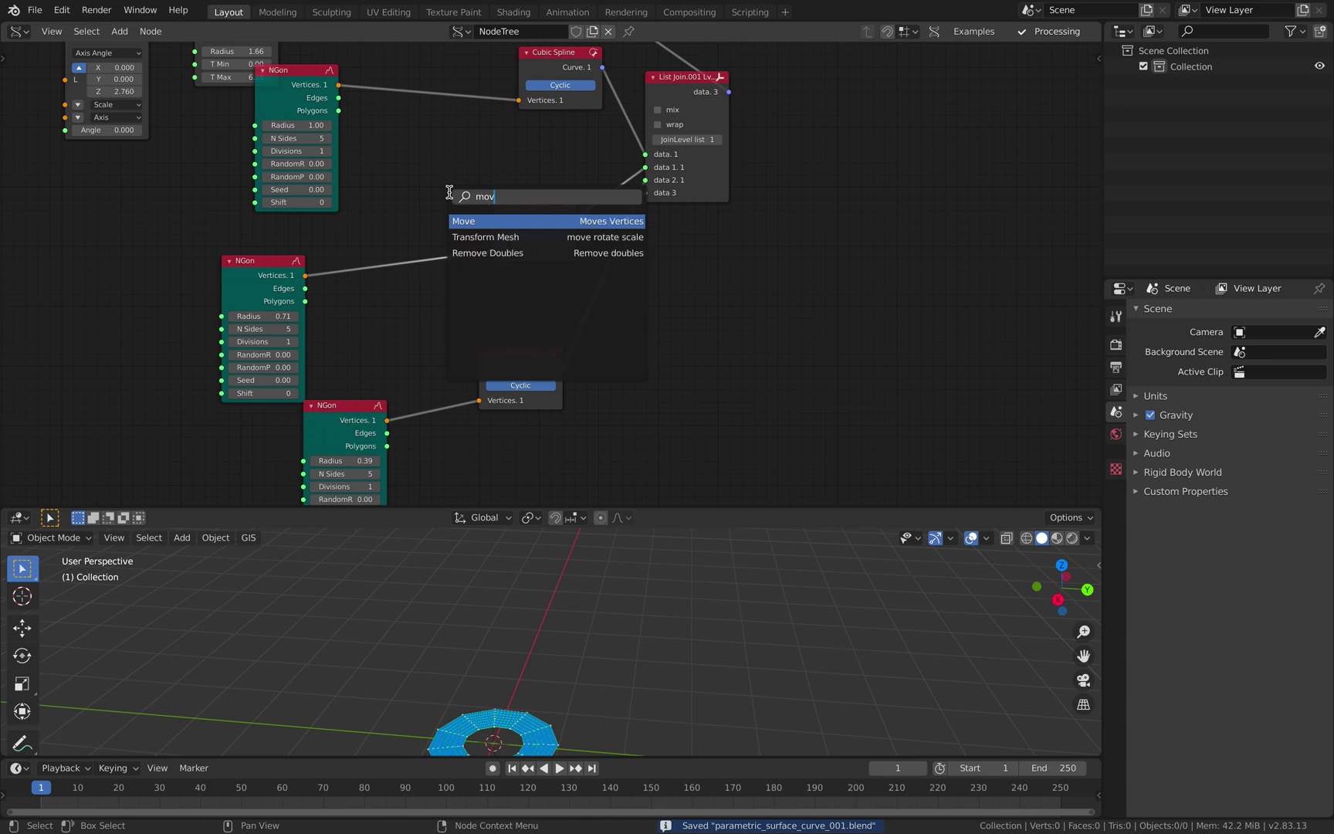
click(478, 221)
click(394, 303)
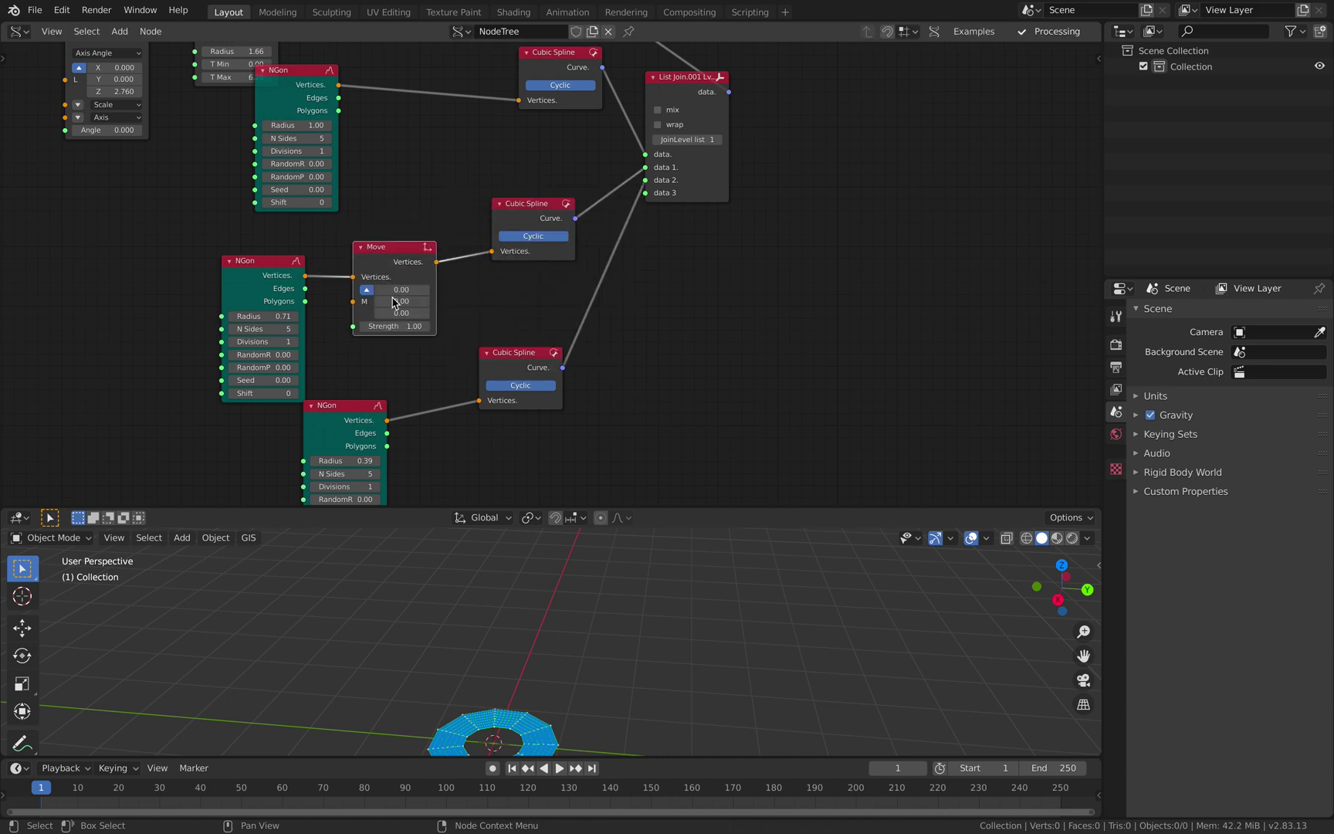
drag(407, 313, 501, 280)
Step: Insert a duplicate of the Move node between the lowest NGon and its Cubic Spline with a Z offset of 1.76, and save the file
middle_drag(501, 280, 530, 117)
drag(393, 248, 352, 259)
middle_drag(372, 247, 369, 227)
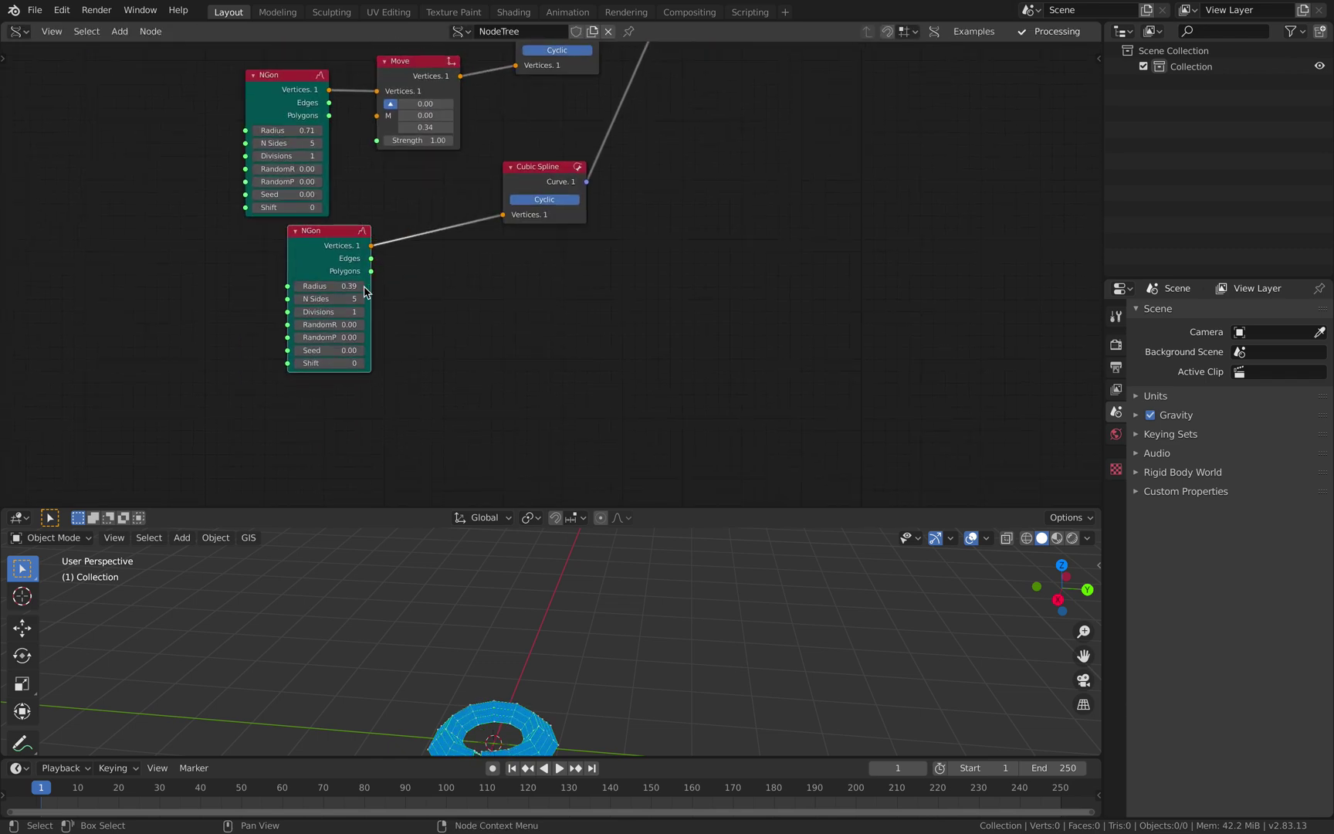
click(421, 82)
key(shift+d)
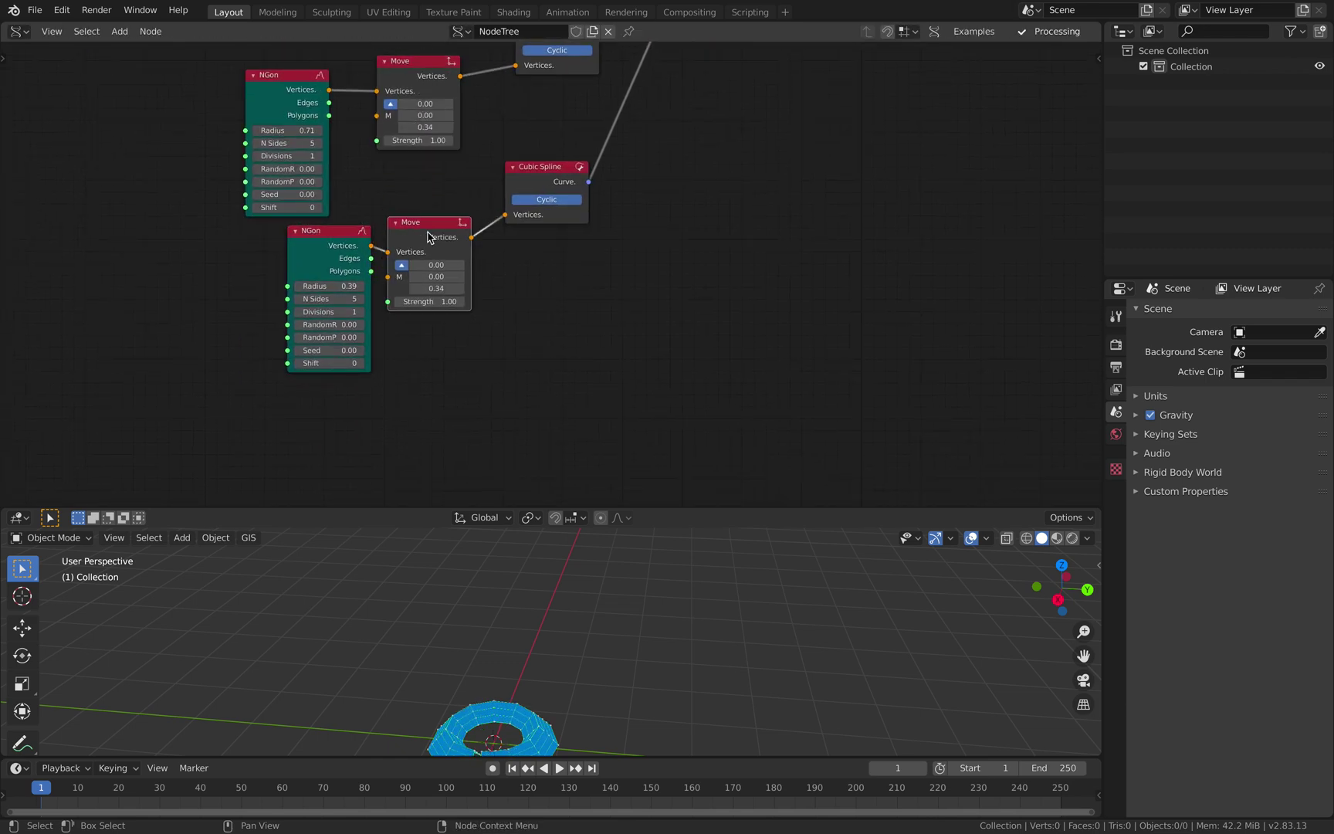
click(463, 242)
drag(468, 288, 679, 288)
middle_drag(595, 640, 618, 610)
key(ctrl+s)
Step: Reposition the top NGon node above the middle NGon and Move nodes, clear of the rest of the setup
middle_drag(489, 371, 510, 456)
middle_drag(355, 227, 372, 325)
drag(343, 75, 202, 197)
middle_drag(257, 202, 265, 213)
drag(252, 220, 382, 236)
drag(227, 210, 401, 97)
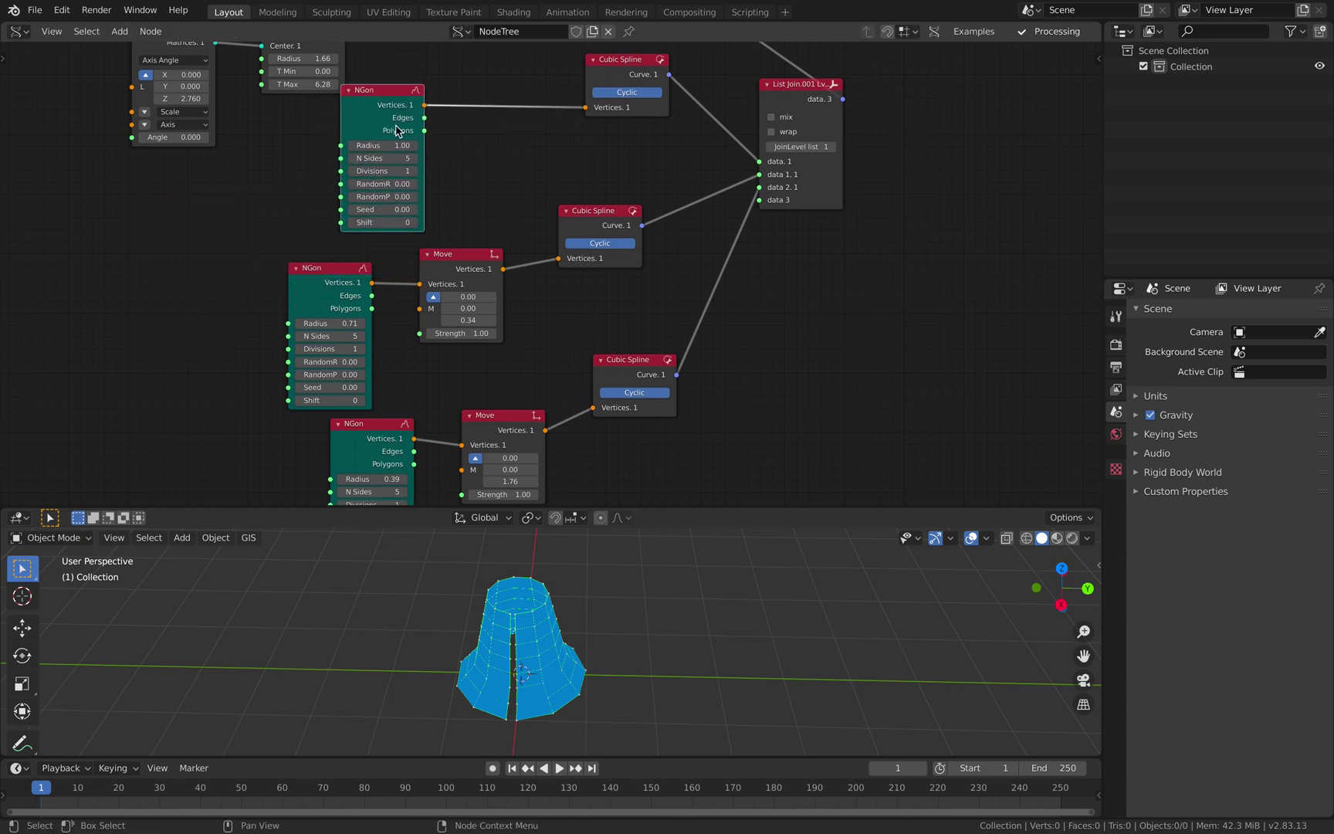
scroll(255, 199, down, 1)
Step: Search for and add an A Number node in int mode in the free space before the NGon nodes
key(shift+a)
click(244, 200)
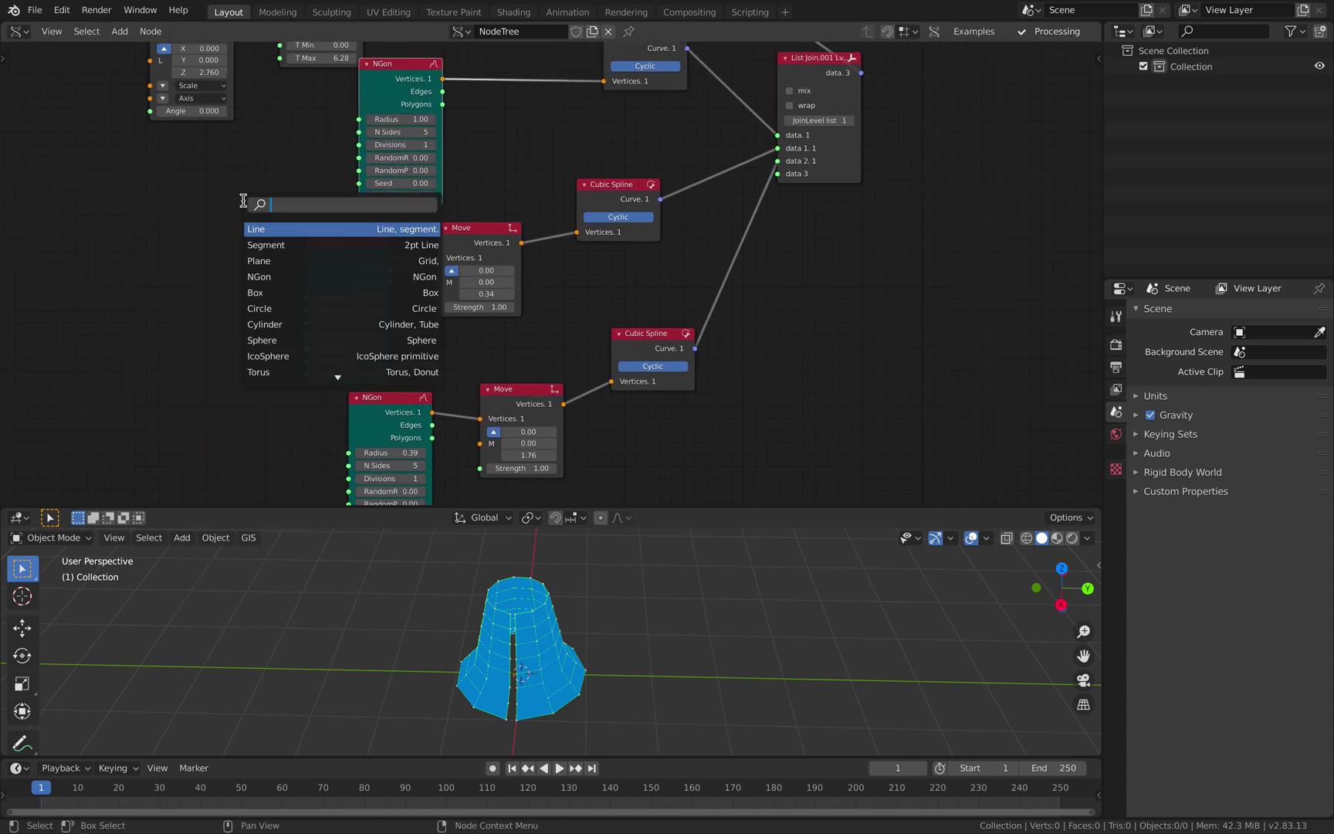
text(number)
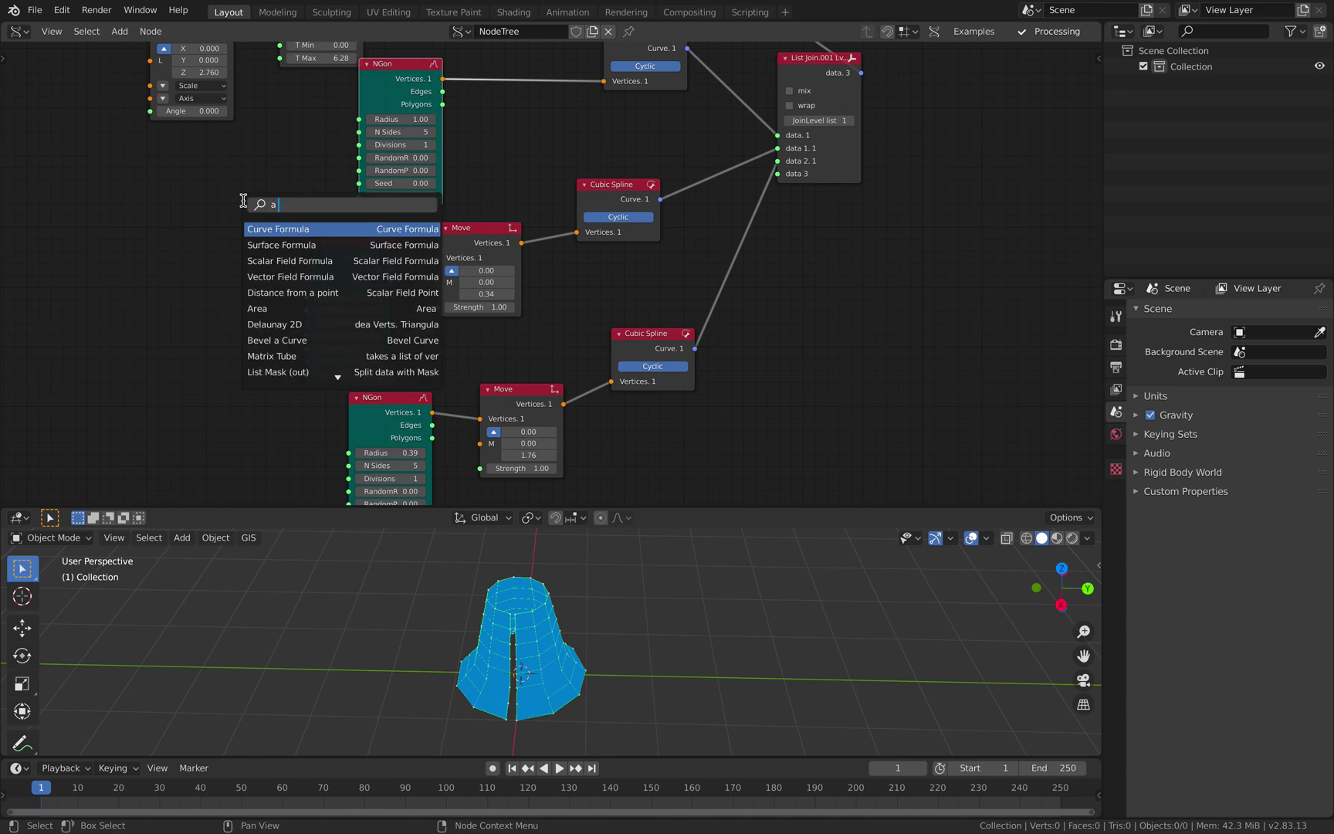
key(Return)
click(178, 236)
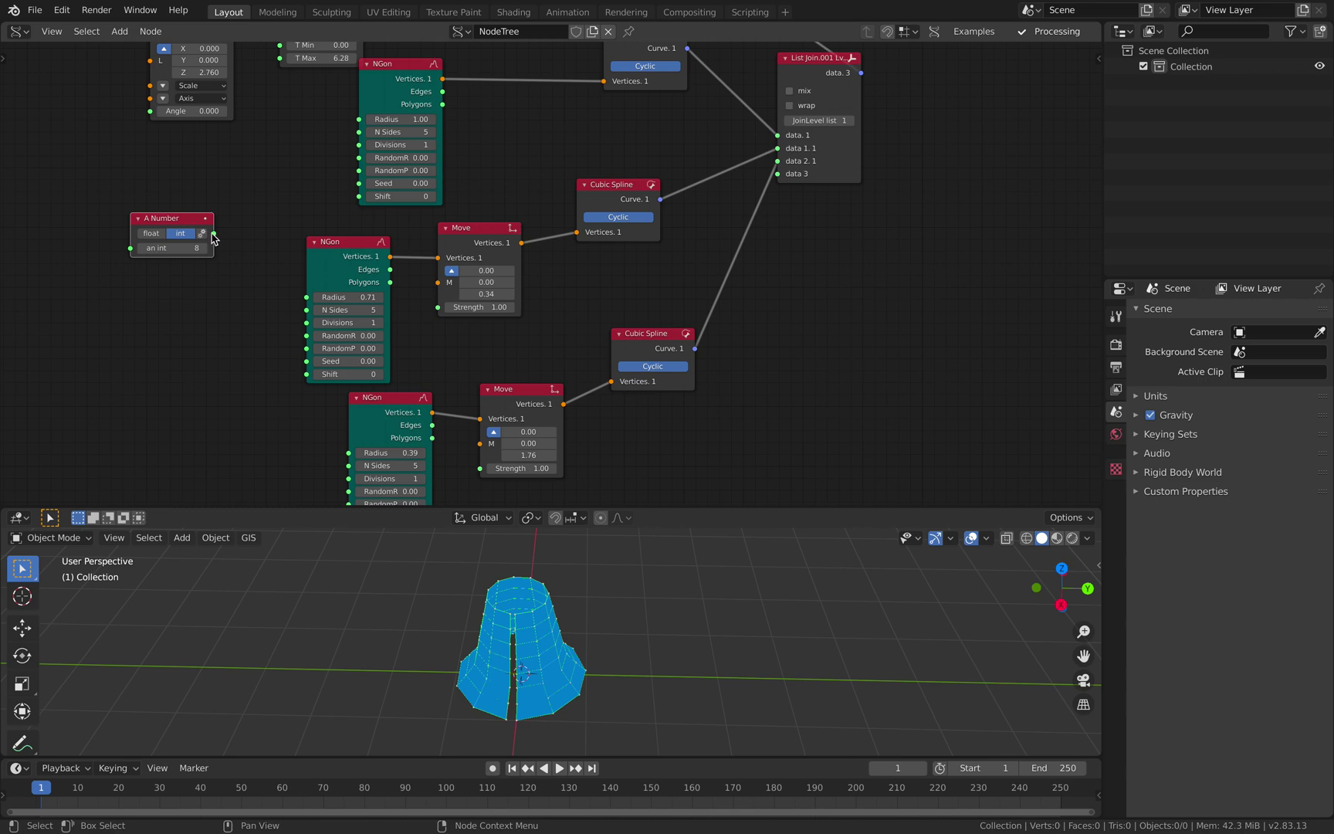
Step: Link the A Number output to the N Sides inputs of all three NGon nodes, and try the integer at 14 before restoring 8
drag(213, 233, 359, 132)
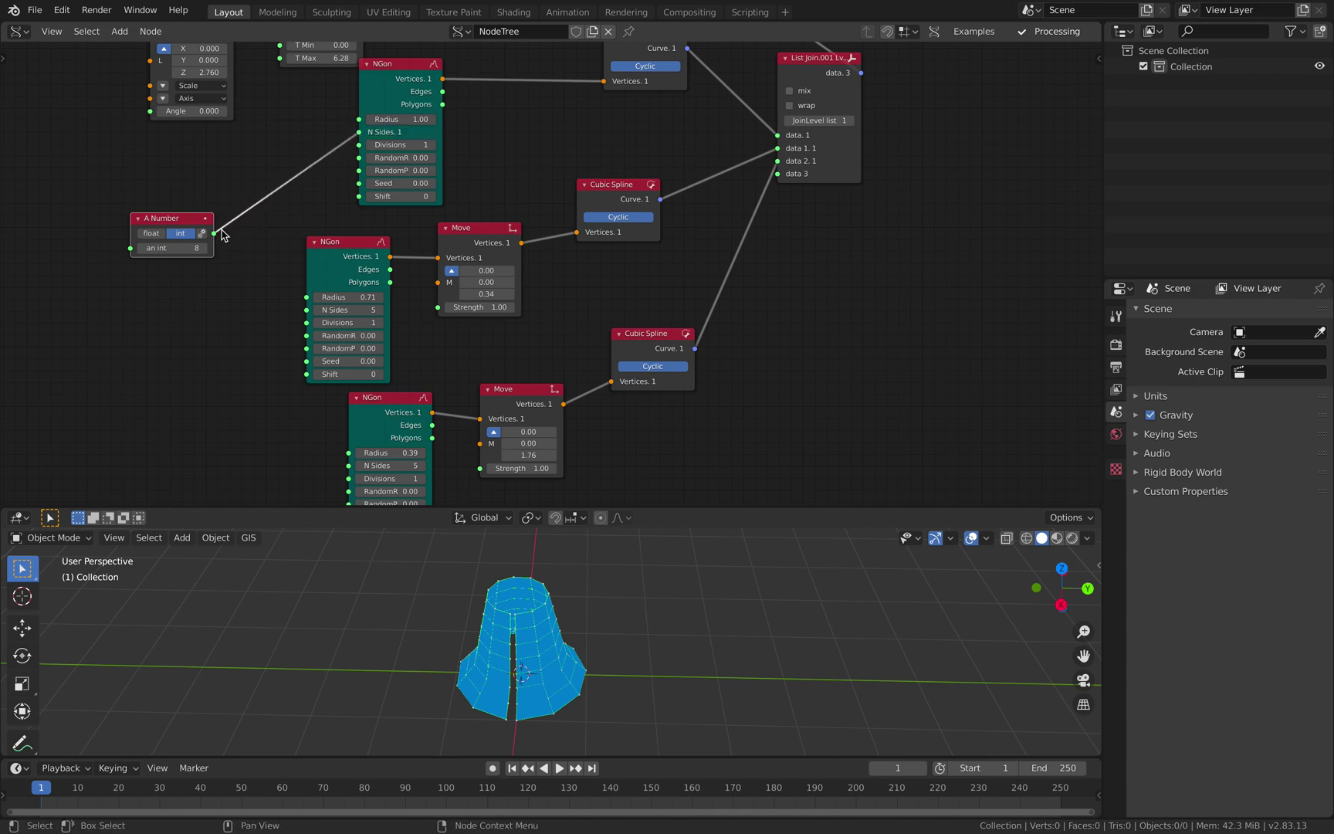
drag(221, 235, 244, 263)
drag(306, 311, 307, 310)
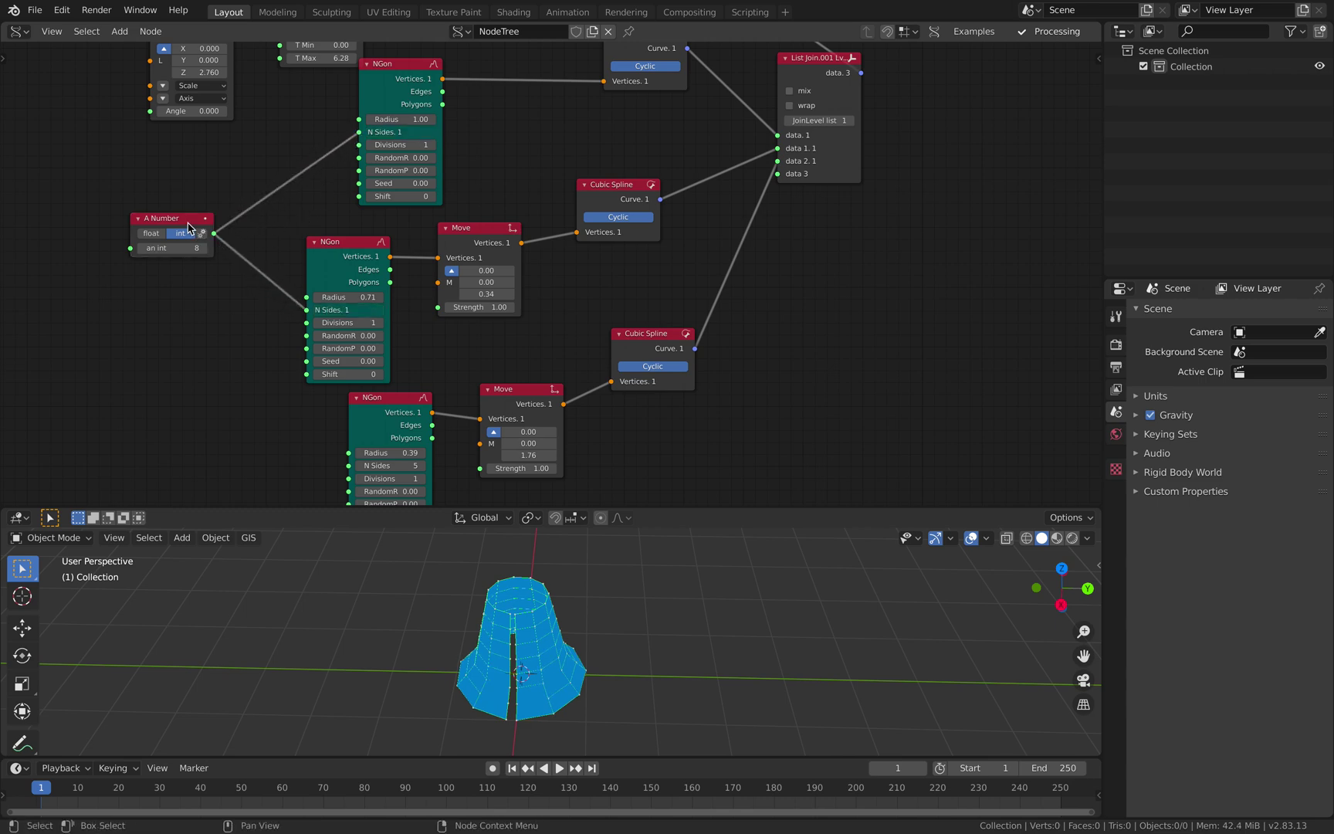
drag(194, 218, 172, 335)
middle_drag(174, 328, 171, 282)
drag(192, 305, 342, 423)
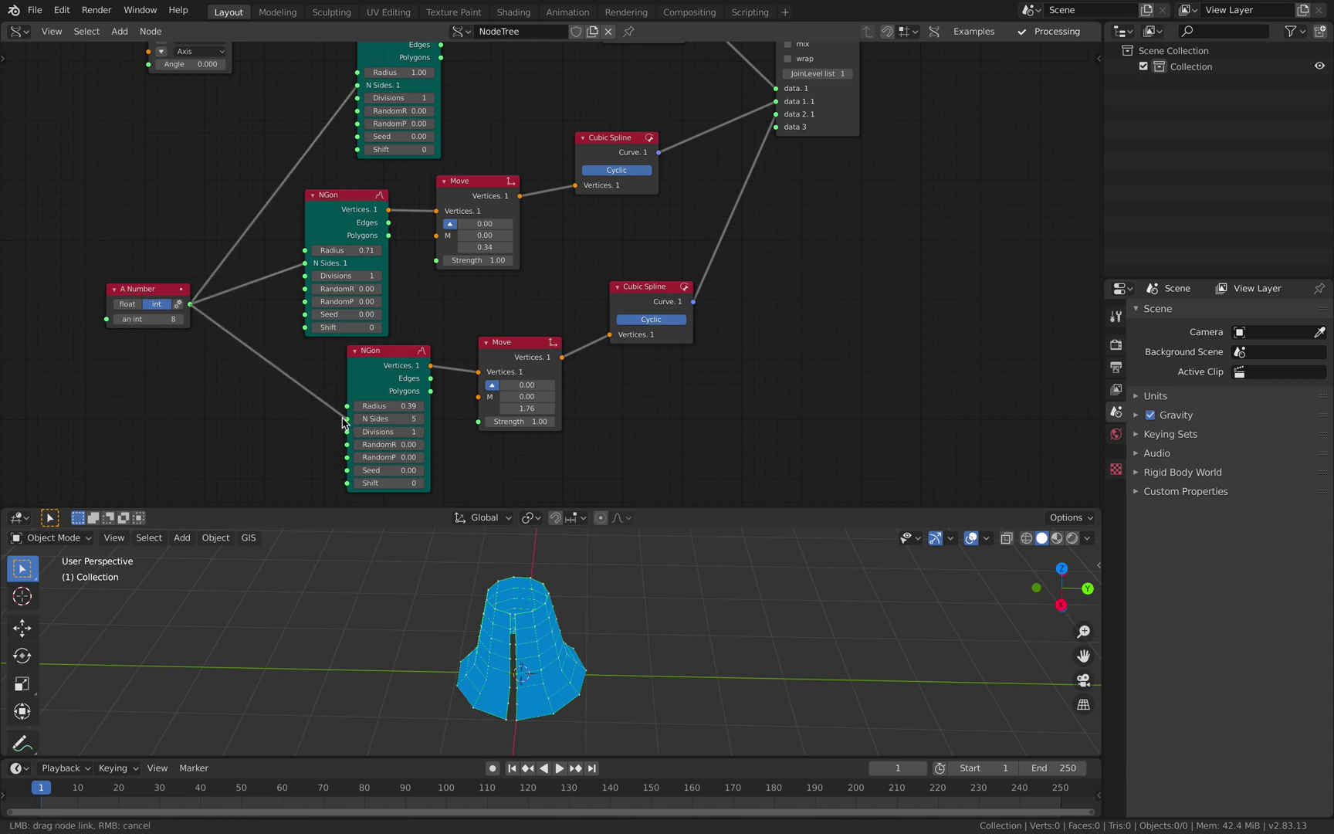
drag(264, 373, 265, 374)
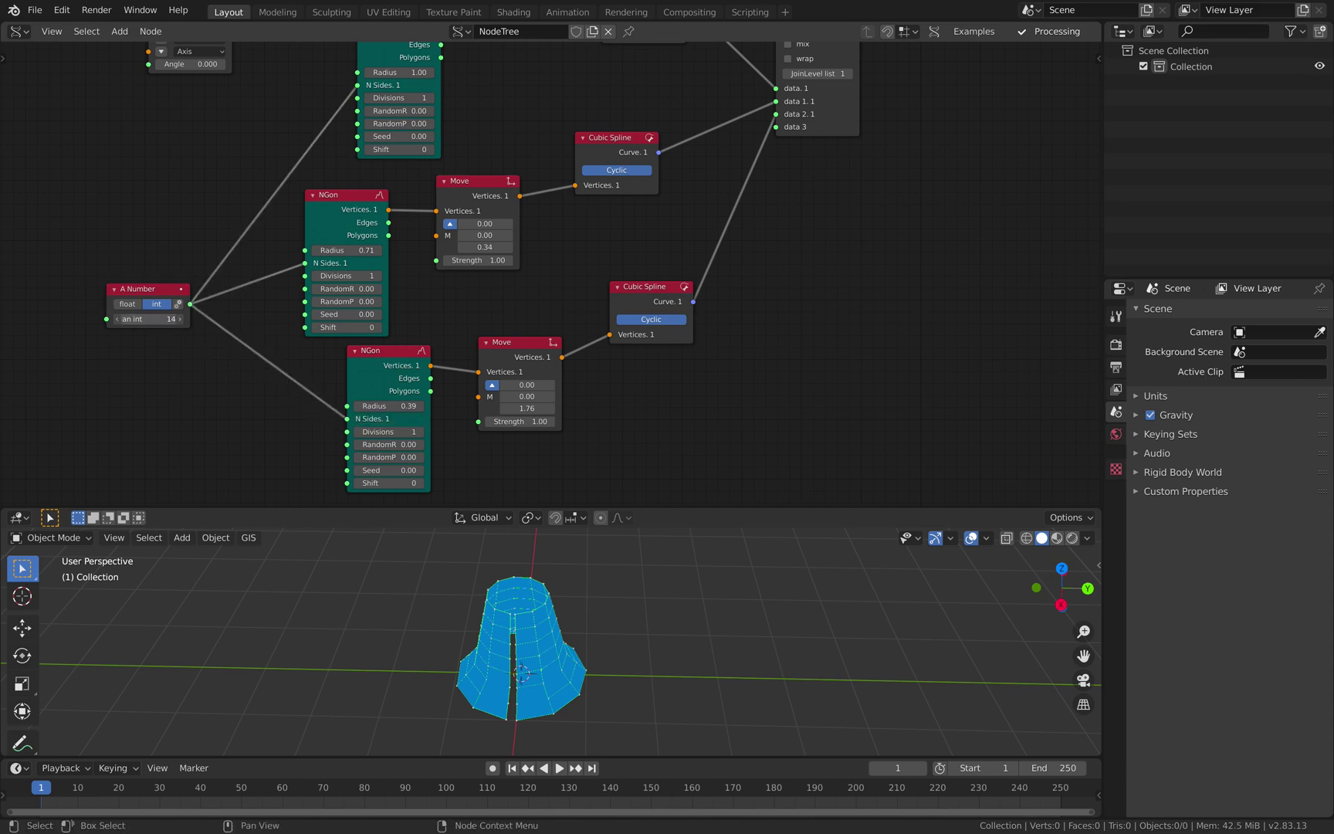
drag(148, 319, 117, 319)
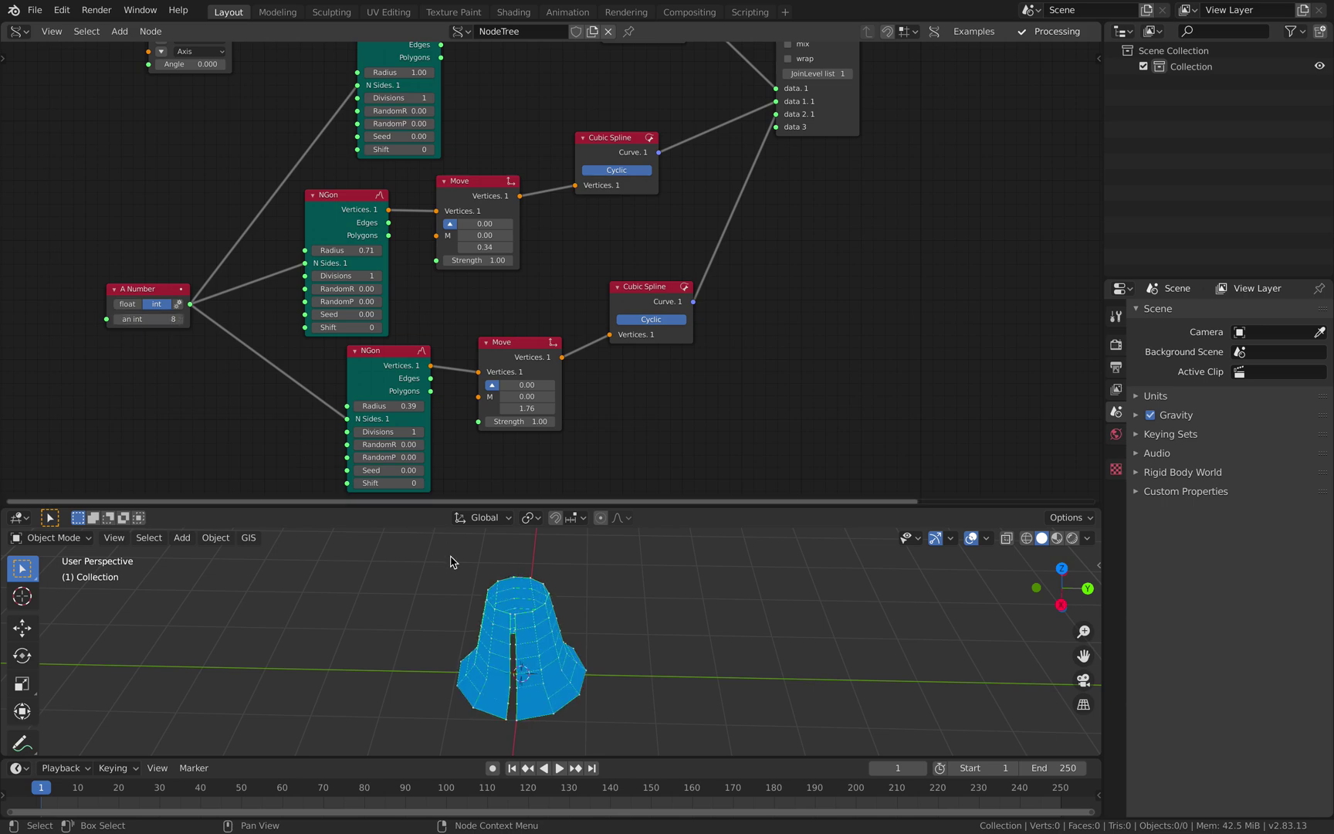
Step: Set the A Number integer shared by the three NGon nodes to 4 and save the file
middle_drag(483, 583, 494, 584)
key(ctrl+s)
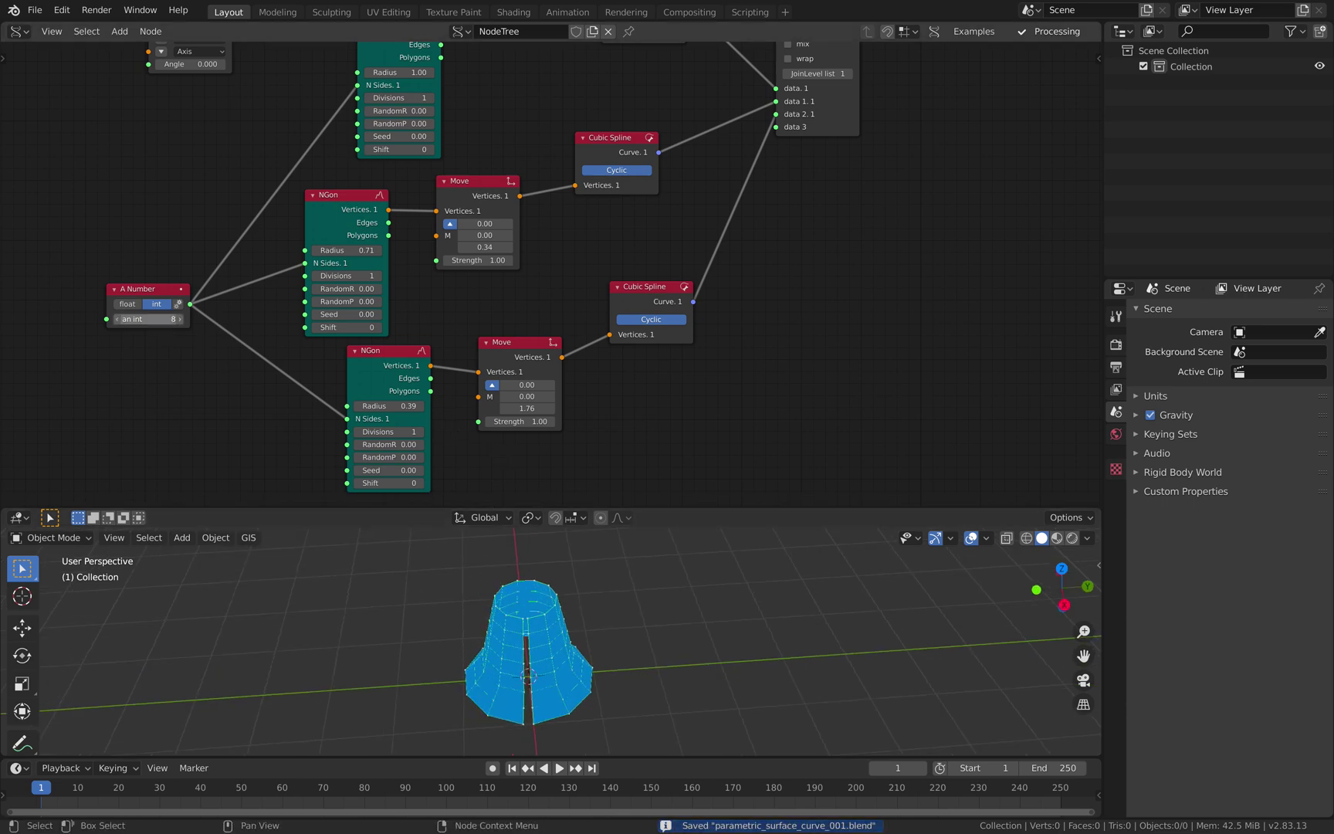
key(Return)
middle_drag(527, 290, 468, 425)
key(ctrl+s)
middle_drag(594, 288, 530, 338)
middle_drag(596, 281, 928, 110)
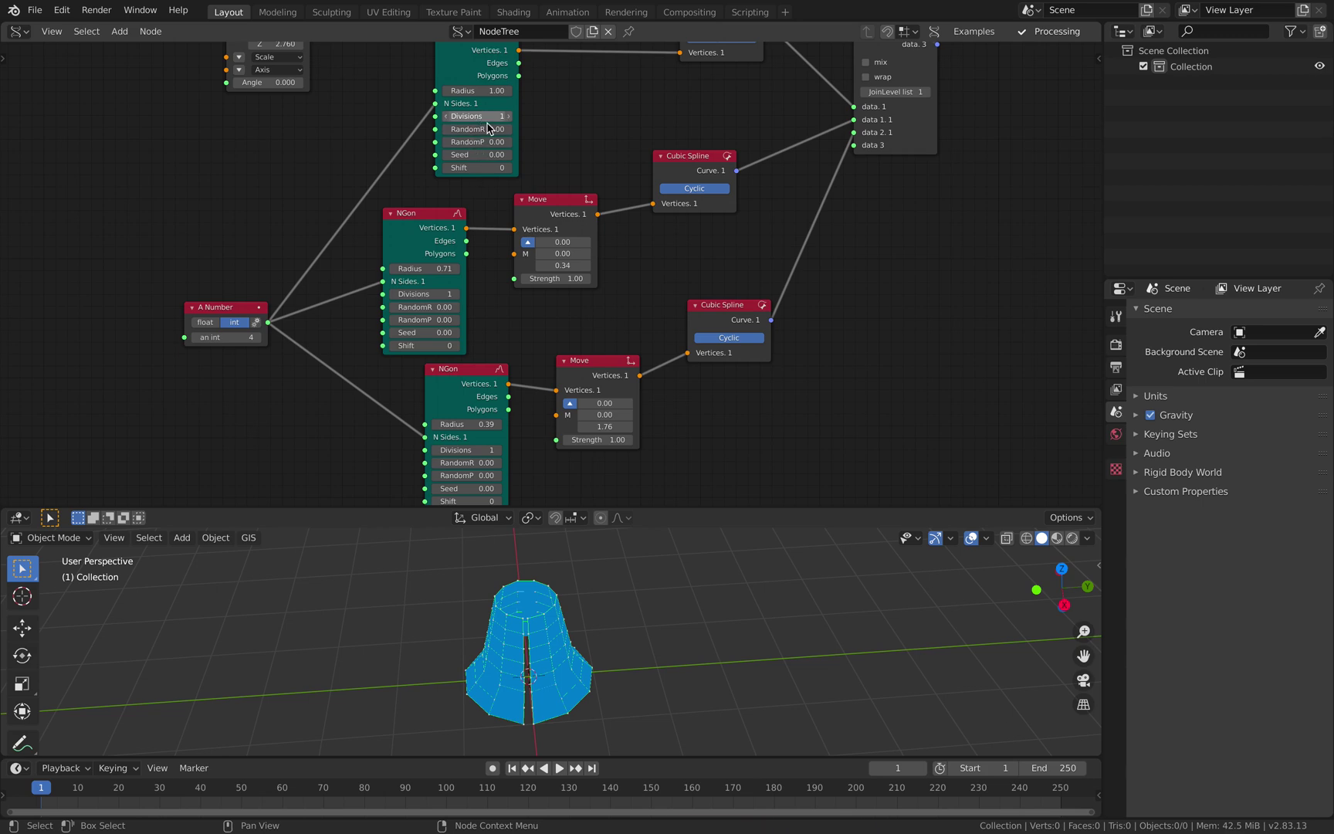
Step: Set RandomR to 0.24 on all three NGon nodes, with RandomP 0.36 on the middle one and 0.42 on the lowest
drag(475, 129, 498, 129)
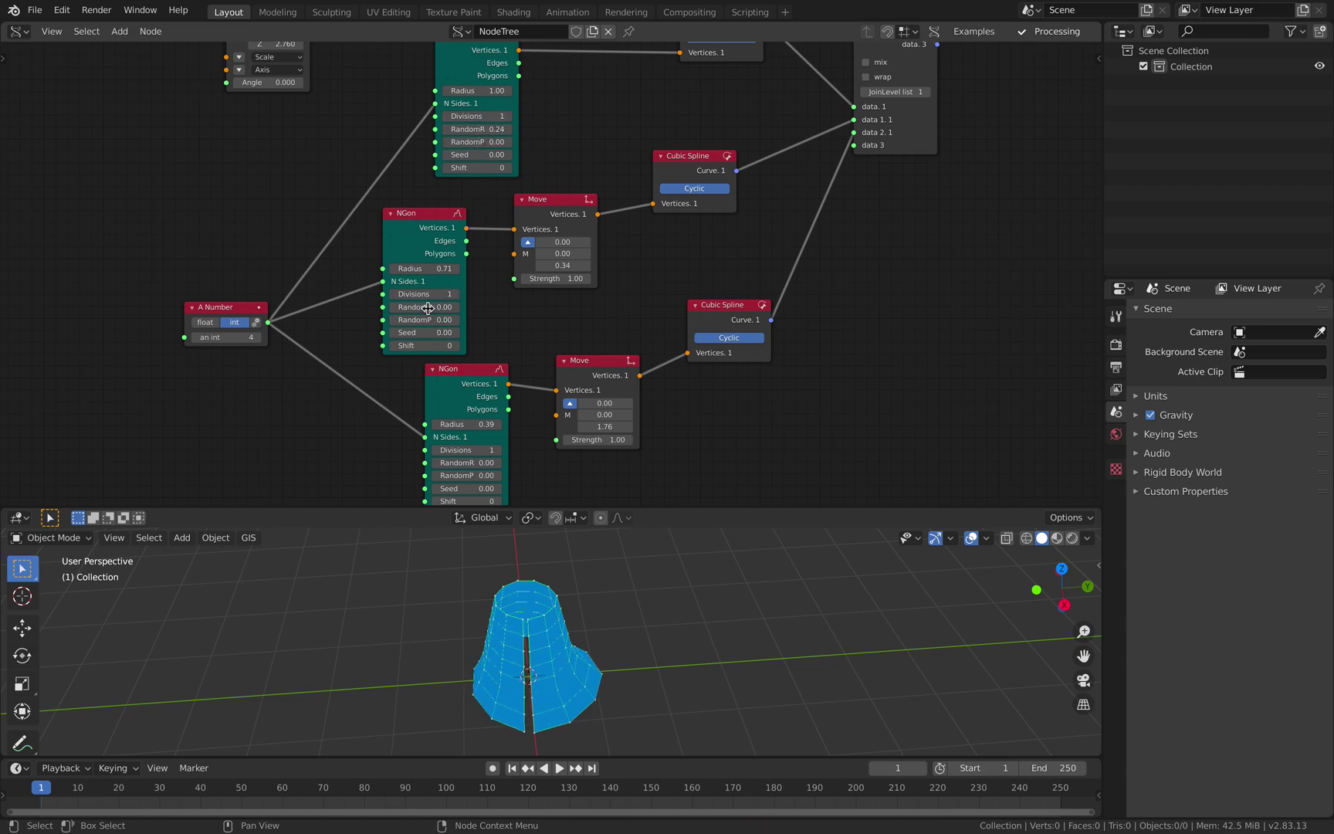
drag(433, 306, 503, 320)
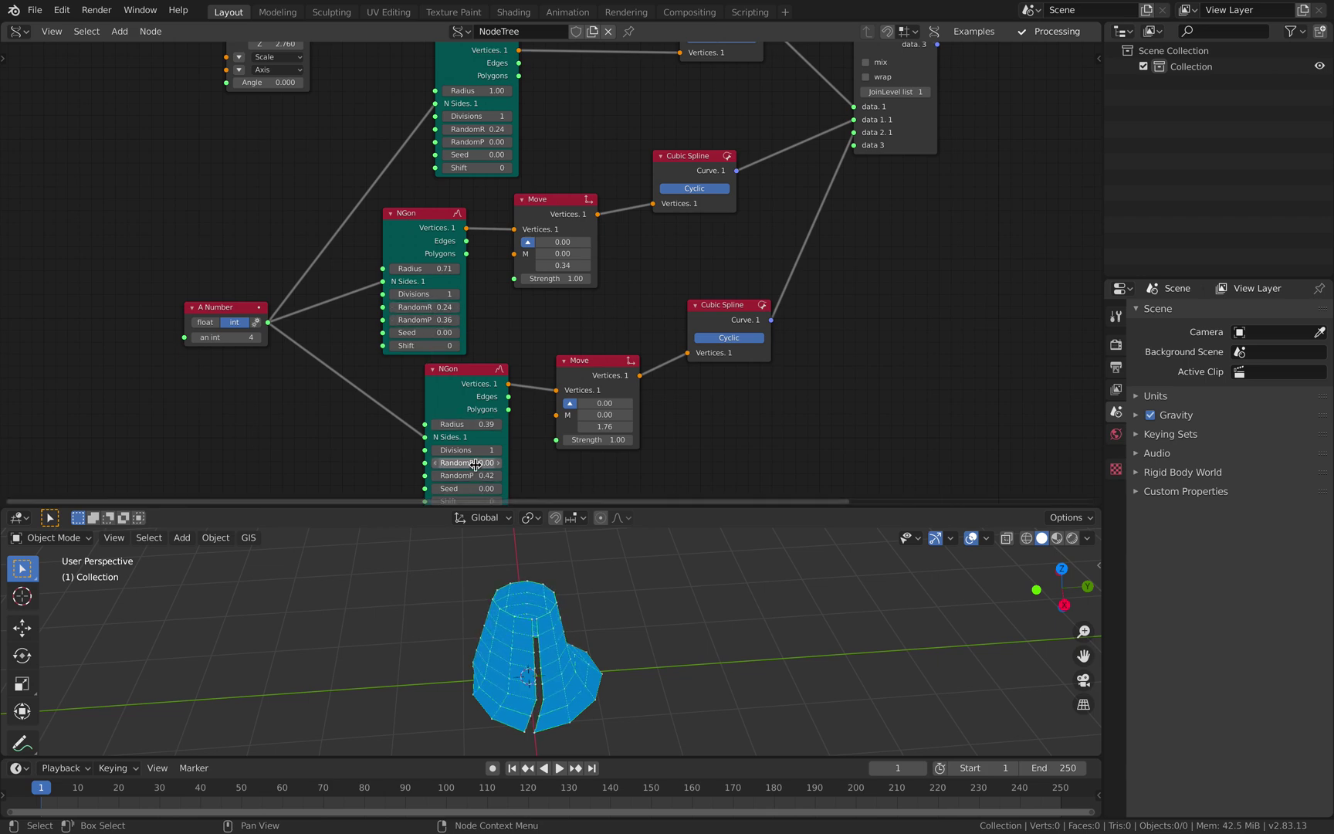
drag(468, 463, 487, 463)
middle_drag(541, 625, 600, 629)
scroll(506, 595, up, 2)
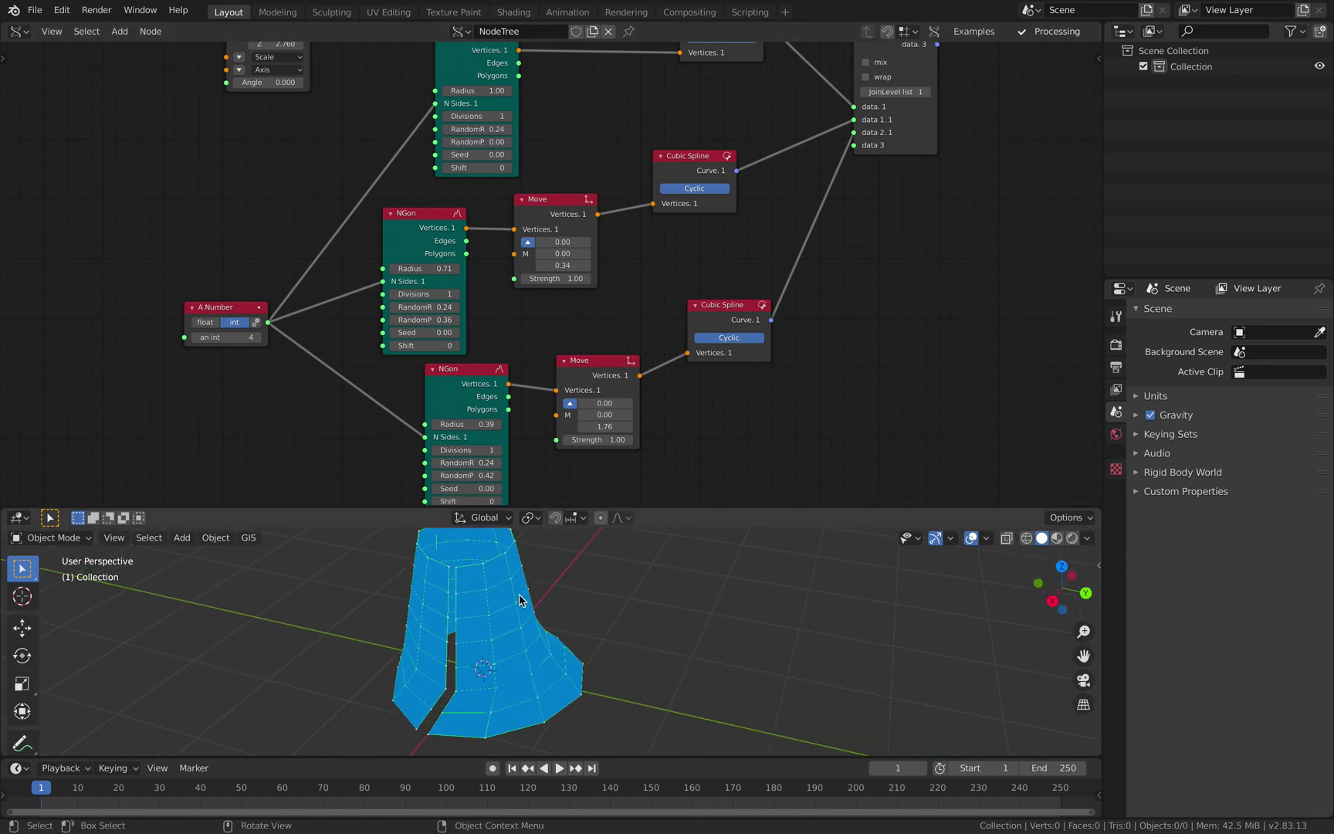
middle_drag(521, 598, 570, 609)
drag(648, 505, 646, 426)
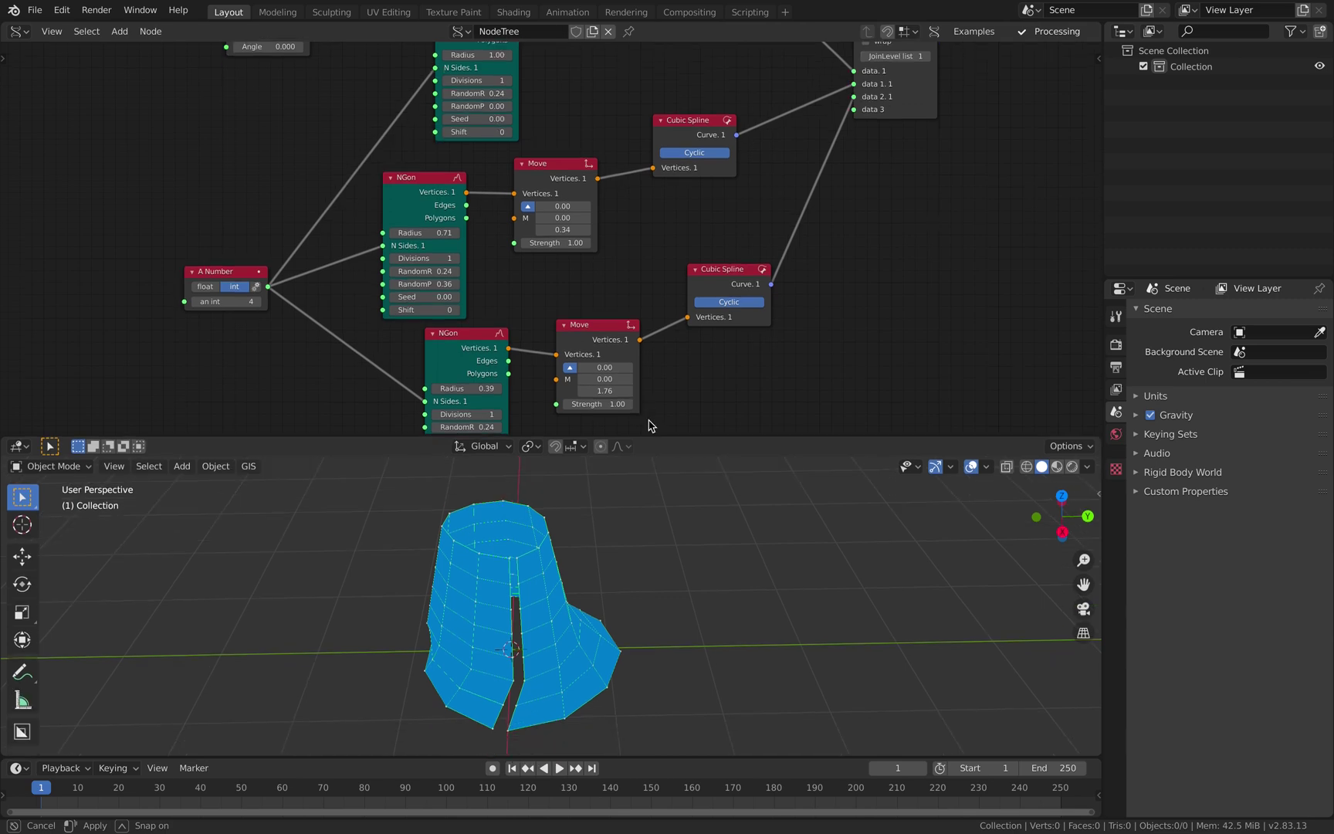
Step: Rearrange the Surface from Curves, Surface Subdomain, Evaluate Surface and Temporal Viewer nodes in a row after the List Join that feeds them
middle_drag(538, 182, 481, 339)
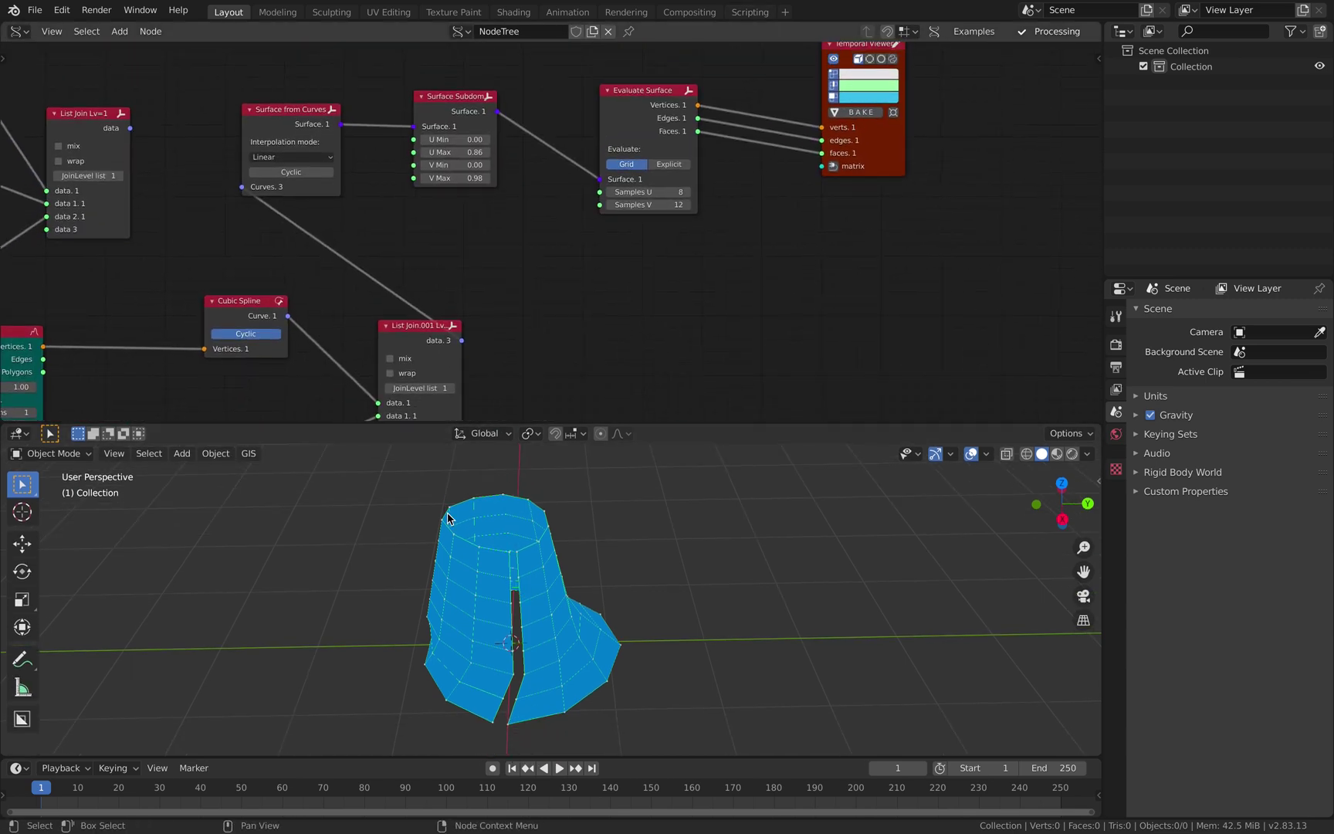
middle_drag(428, 233, 385, 239)
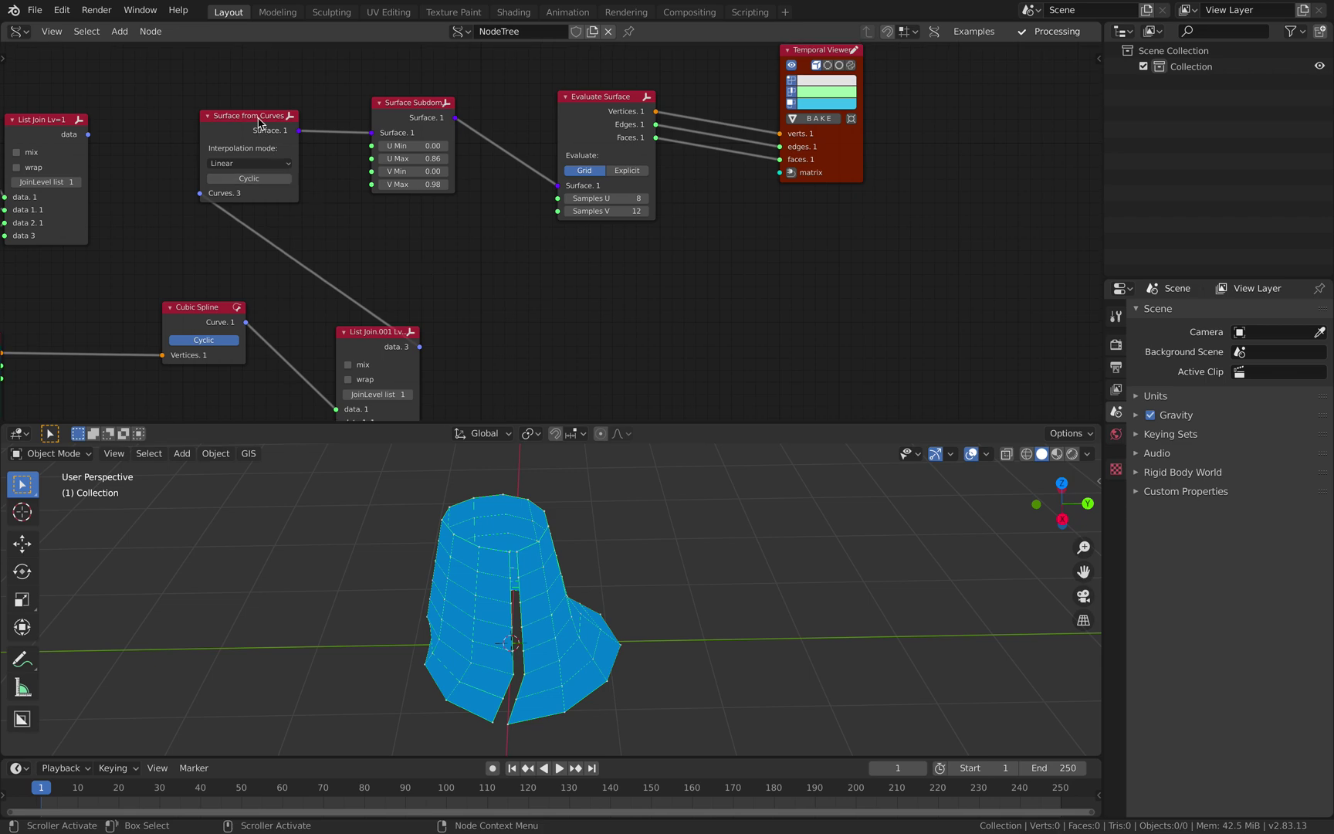
click(380, 103)
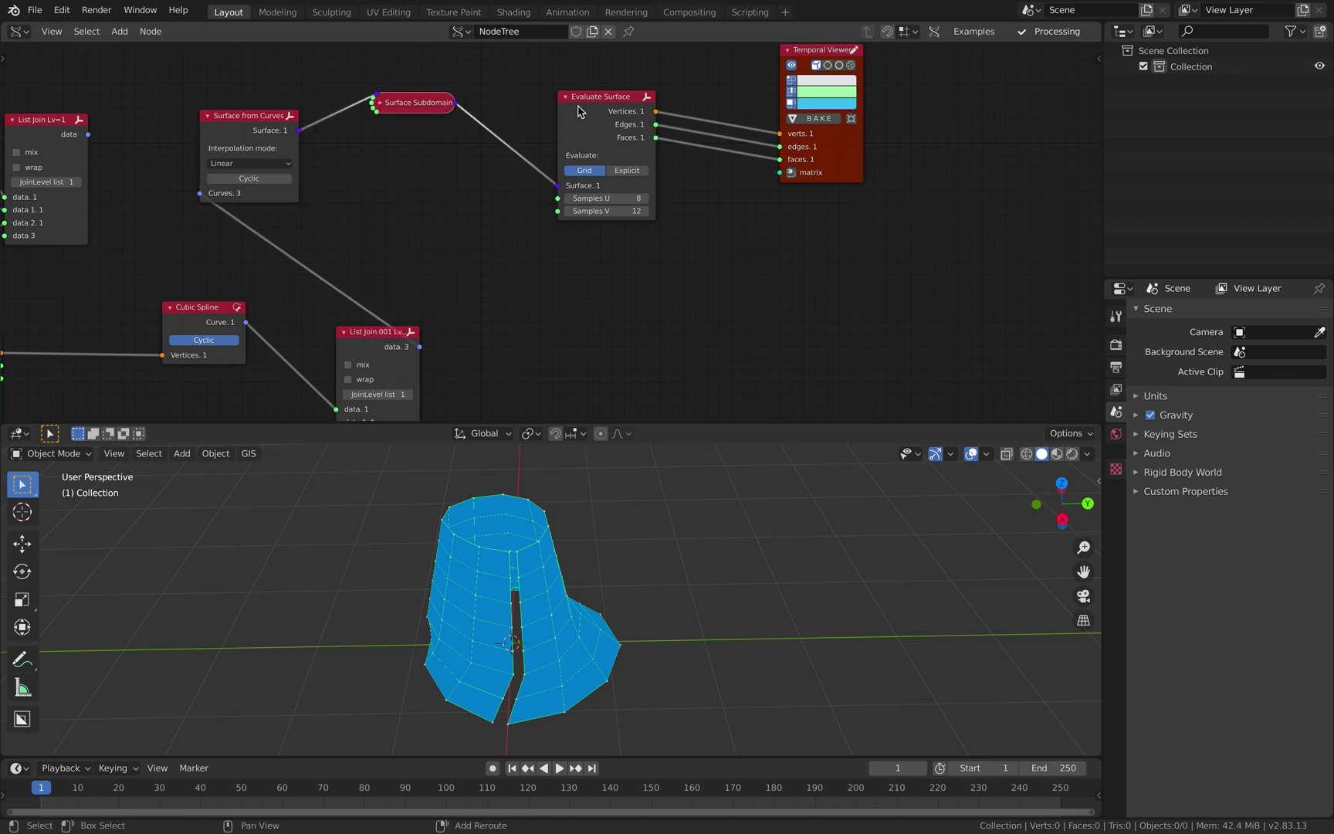
click(381, 103)
shift+click(568, 116)
scroll(478, 123, down, 2)
middle_drag(393, 119, 365, 105)
drag(432, 122, 618, 236)
drag(268, 124, 487, 285)
drag(761, 165, 966, 220)
scroll(780, 206, down, 1)
middle_drag(780, 206, 721, 134)
scroll(718, 132, up, 2)
scroll(716, 133, up, 1)
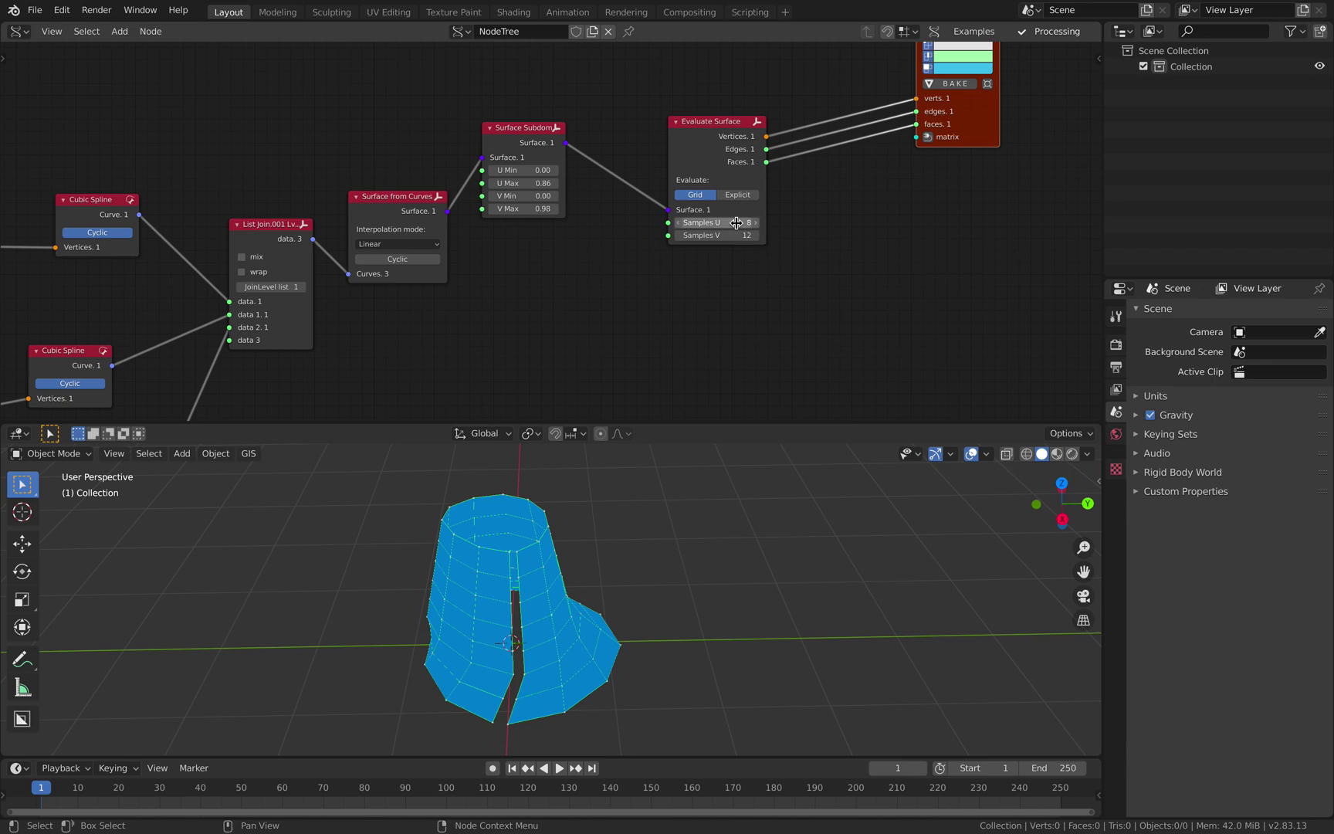
Step: Set both Samples U and Samples V of the Evaluate Surface node to 12
drag(735, 223, 735, 235)
text(12)
key(Return)
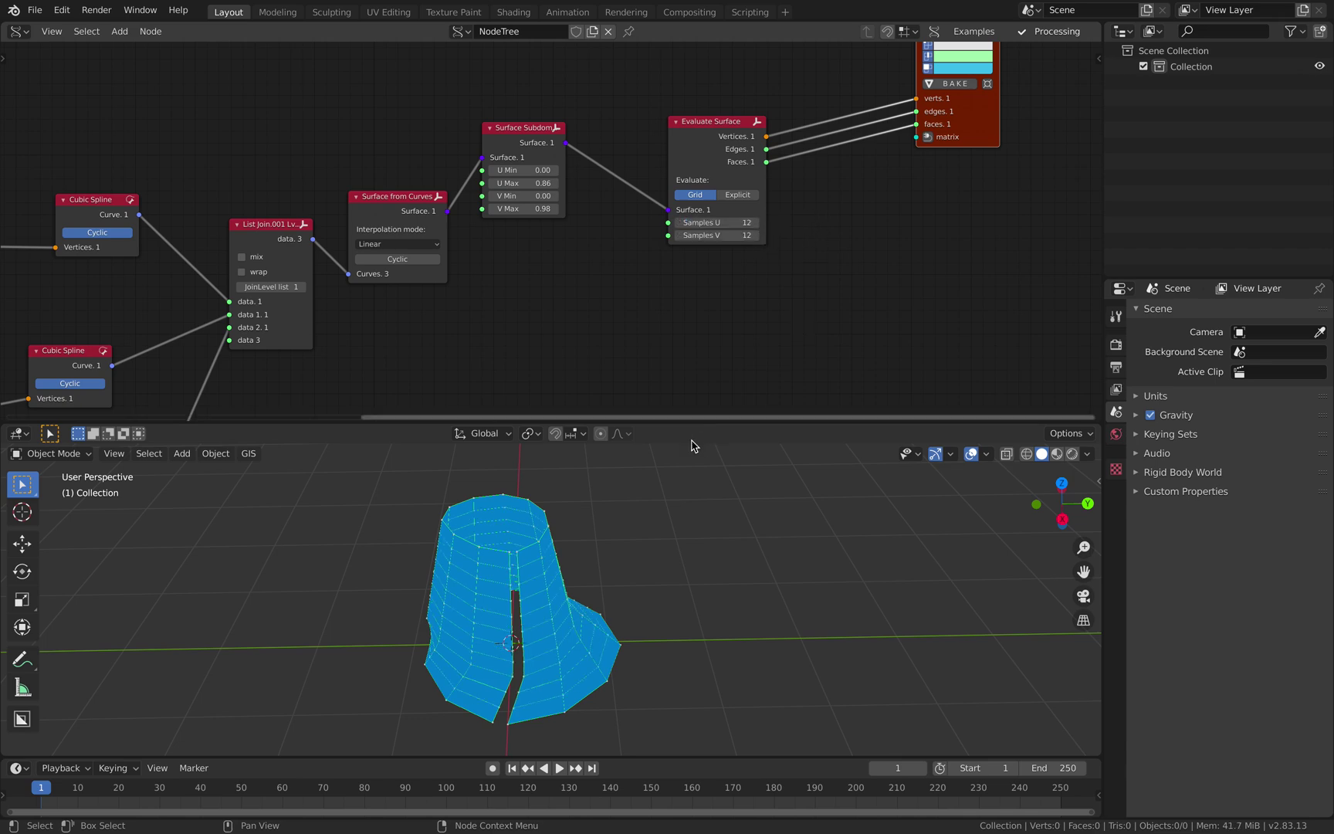
middle_drag(591, 499, 536, 506)
middle_drag(572, 258, 584, 239)
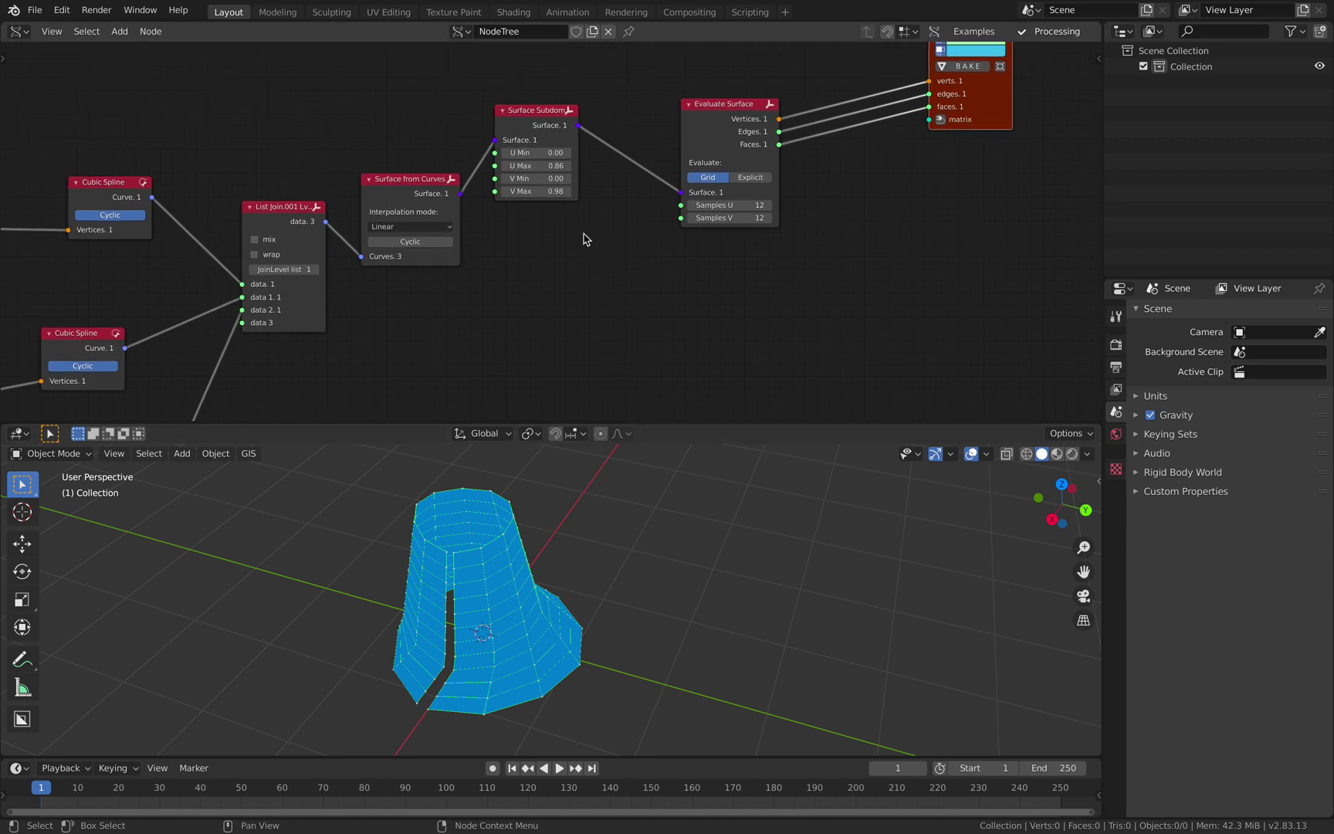
Step: Set U Max and V Max of the Surface Subdomain node to 1.00
click(554, 167)
text(1)
key(Return)
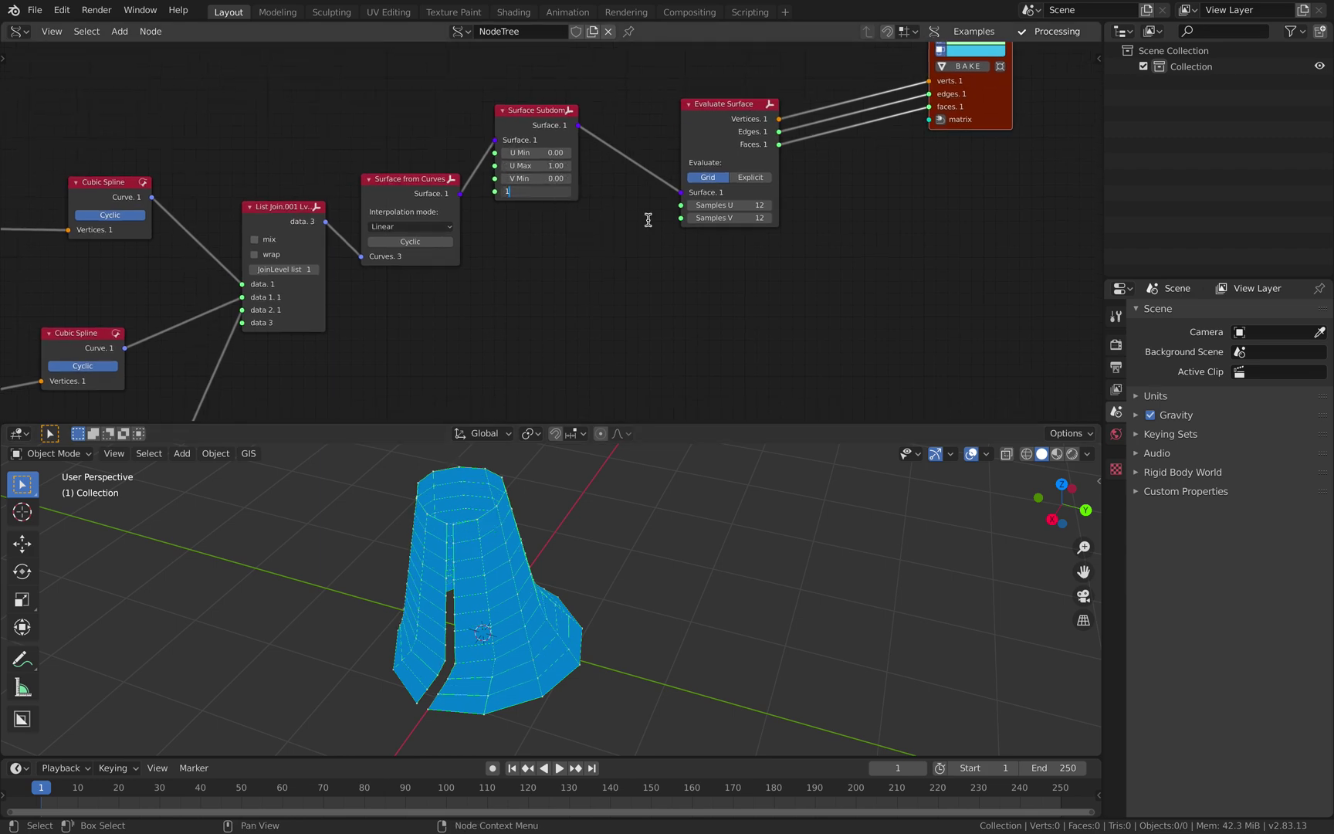
key(Return)
middle_drag(584, 298, 623, 278)
middle_drag(641, 533, 594, 562)
Step: Raise the Z offset of the middle NGon's Move node to 0.82
middle_drag(432, 298, 755, 175)
middle_drag(432, 227, 493, 150)
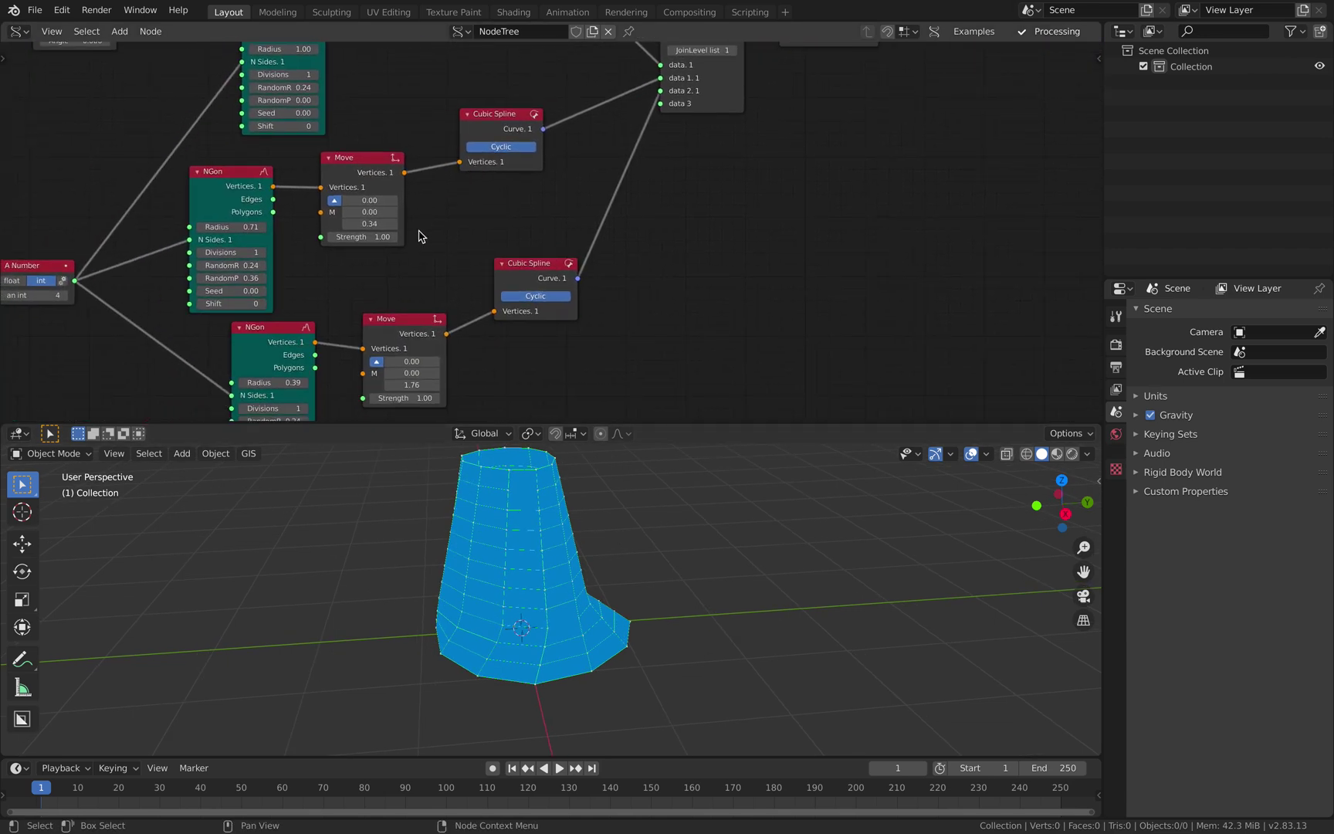
mouse_move(373, 222)
mouse_down()
mouse_move(393, 222)
mouse_move(363, 222)
mouse_move(383, 223)
mouse_up()
middle_drag(587, 671, 465, 708)
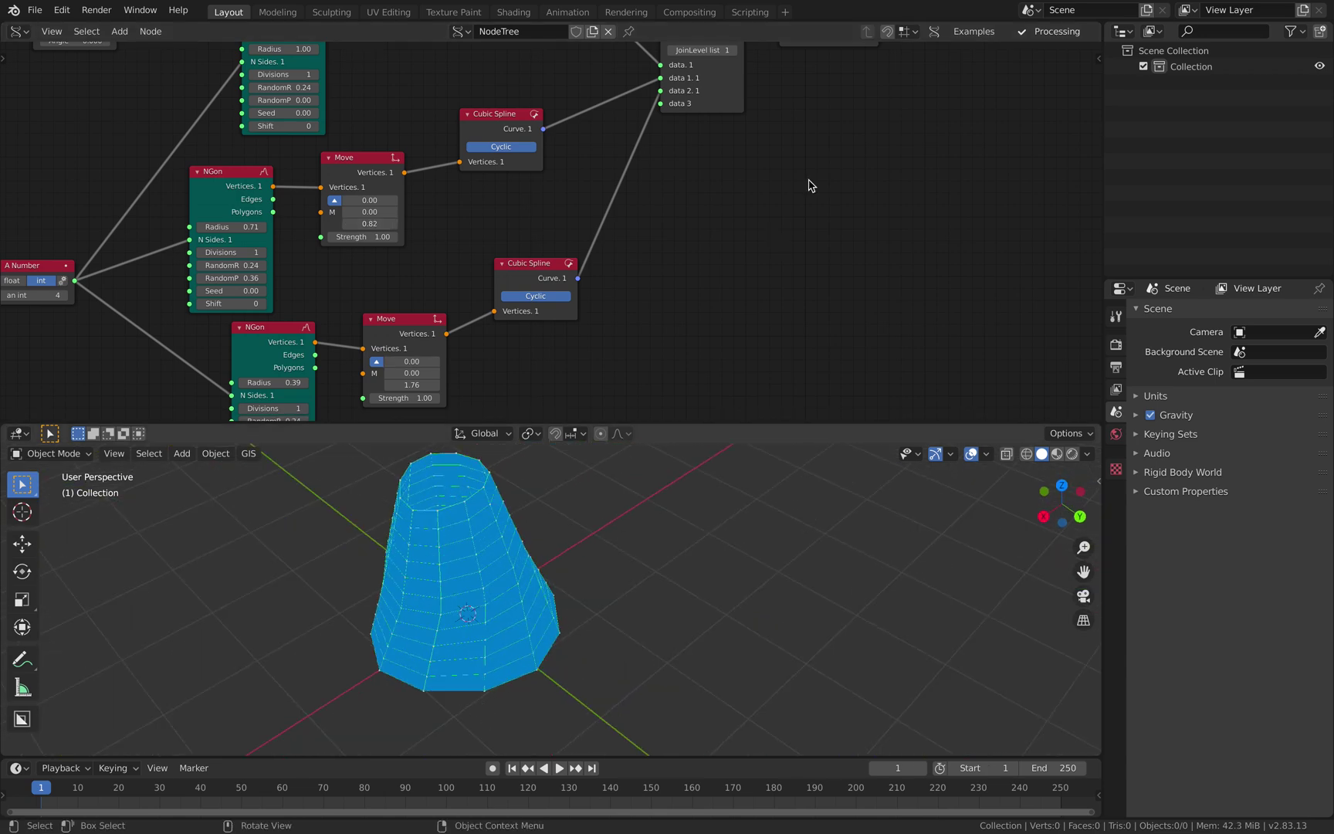
Step: Save the file and add a Surface Domain node in the free space below the Temporal Viewer
middle_drag(944, 101, 712, 280)
middle_drag(632, 276, 229, 414)
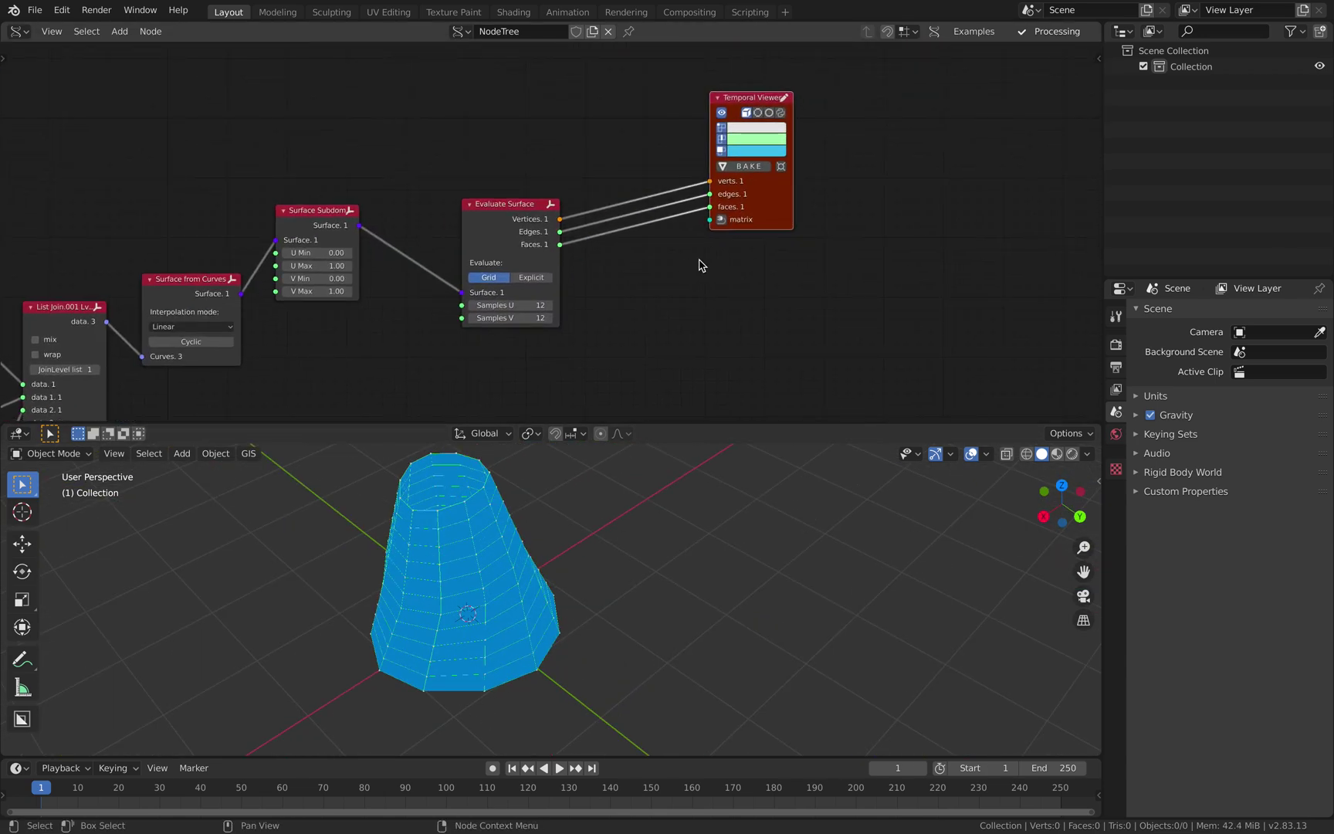
key(ctrl+s)
key(shift+a)
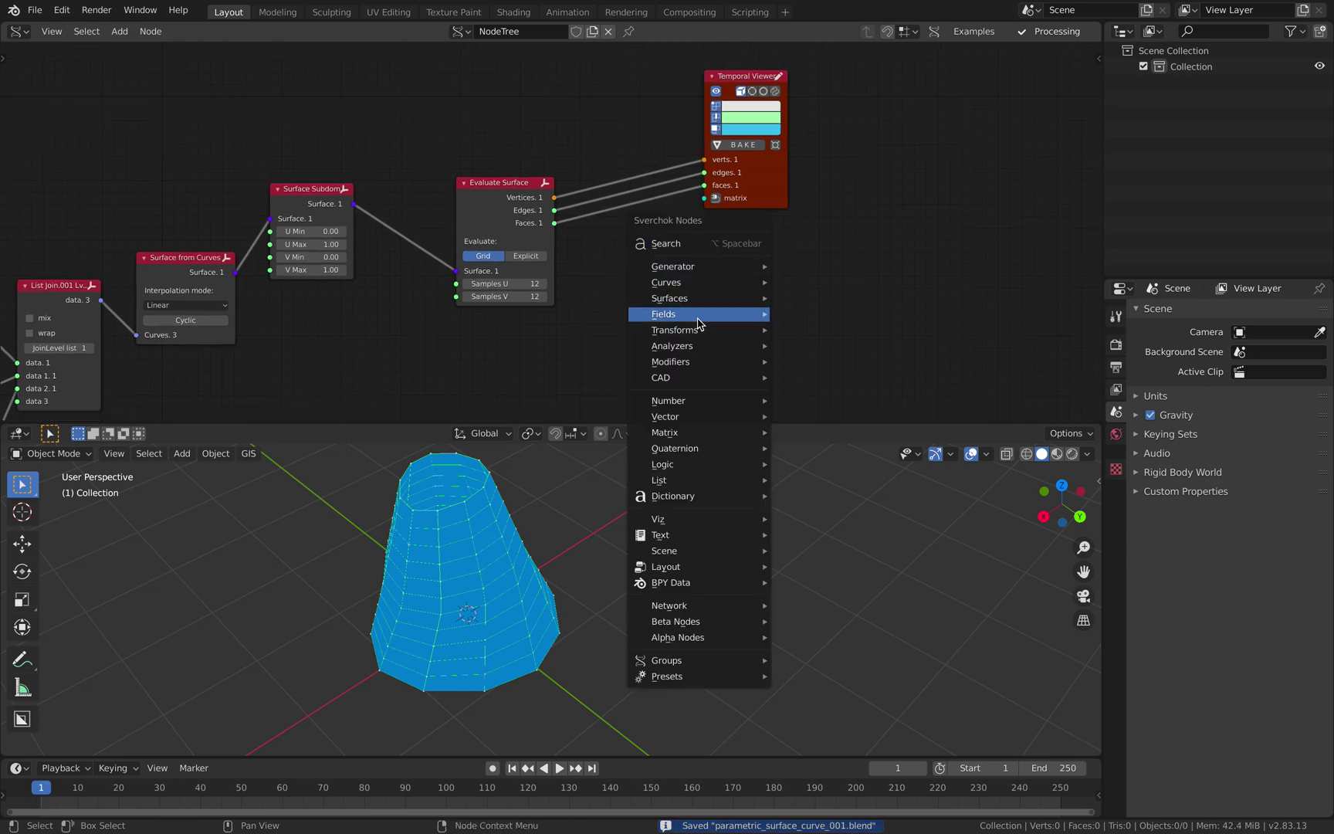
mouse_move(696, 313)
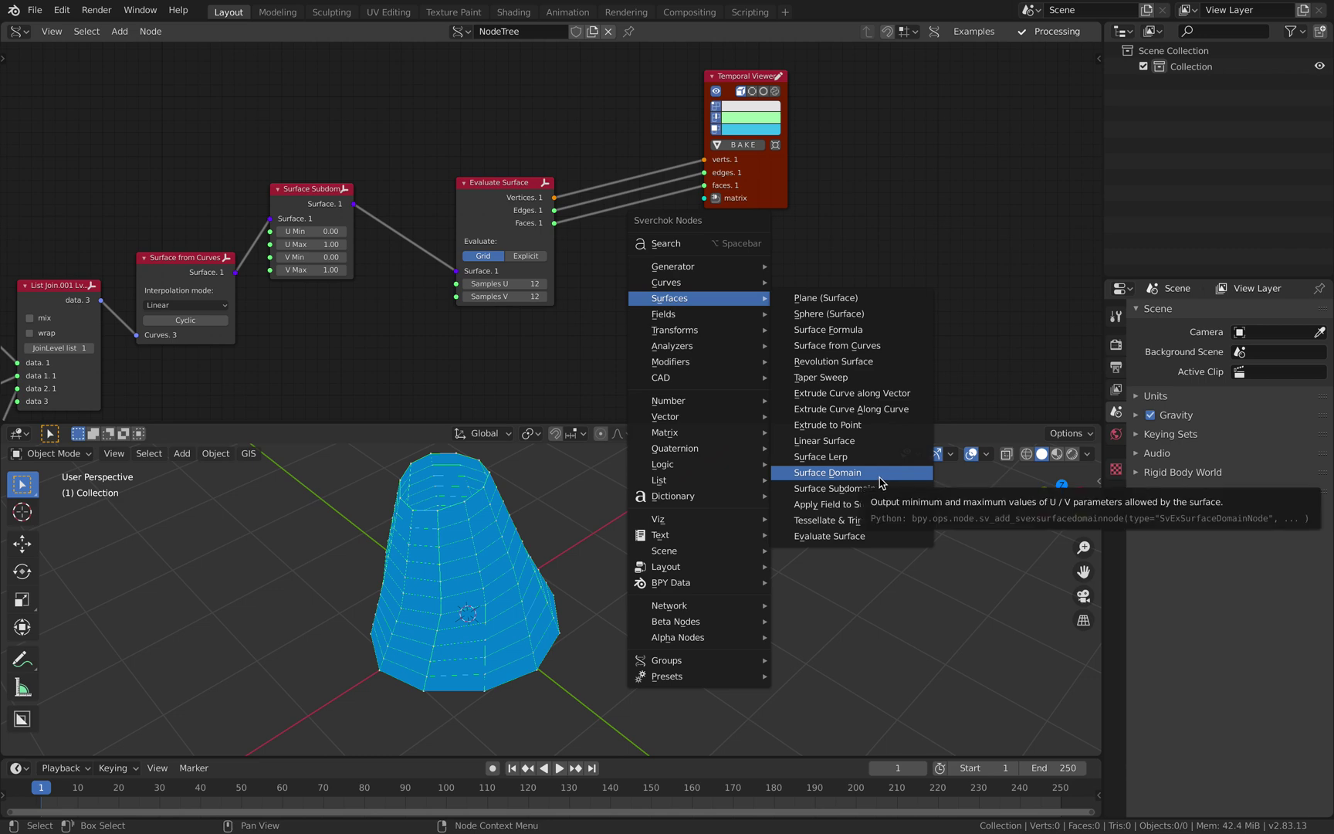
click(880, 482)
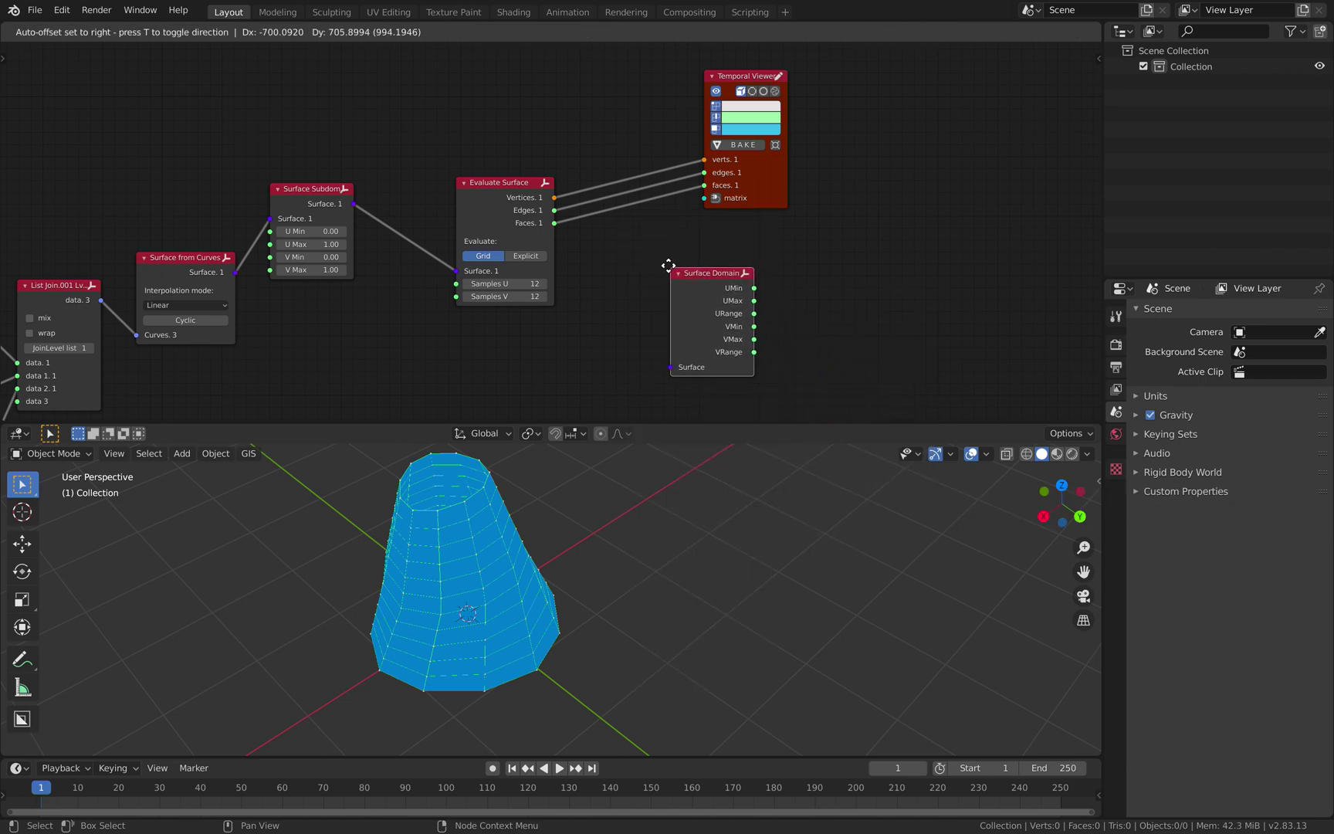
click(670, 269)
key(shift+a)
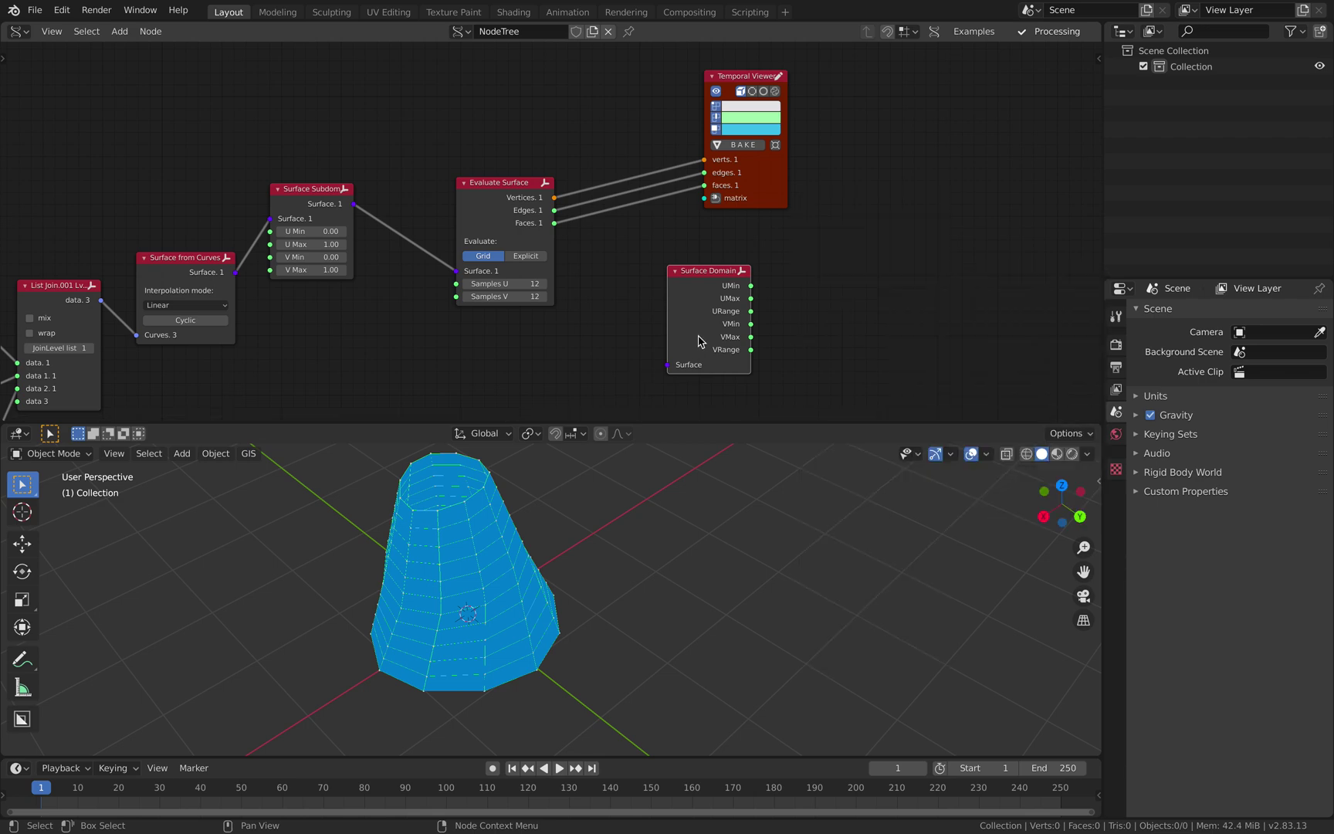
drag(694, 348, 627, 336)
middle_drag(698, 301, 650, 281)
Step: Search the node list for "iso" and place an Iso U/V Curve node beside the Surface Domain node
key(shift+a)
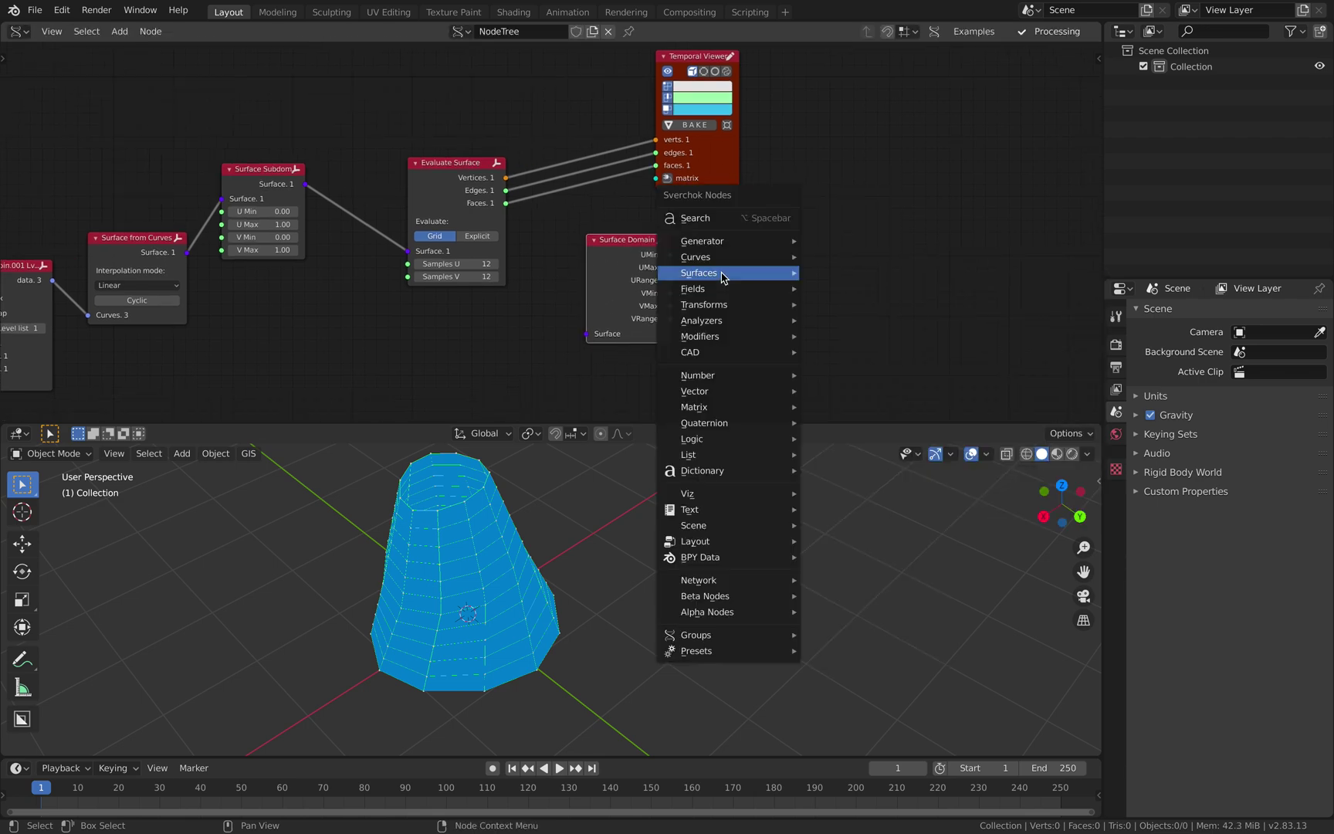
mouse_move(757, 250)
mouse_move(765, 278)
click(747, 218)
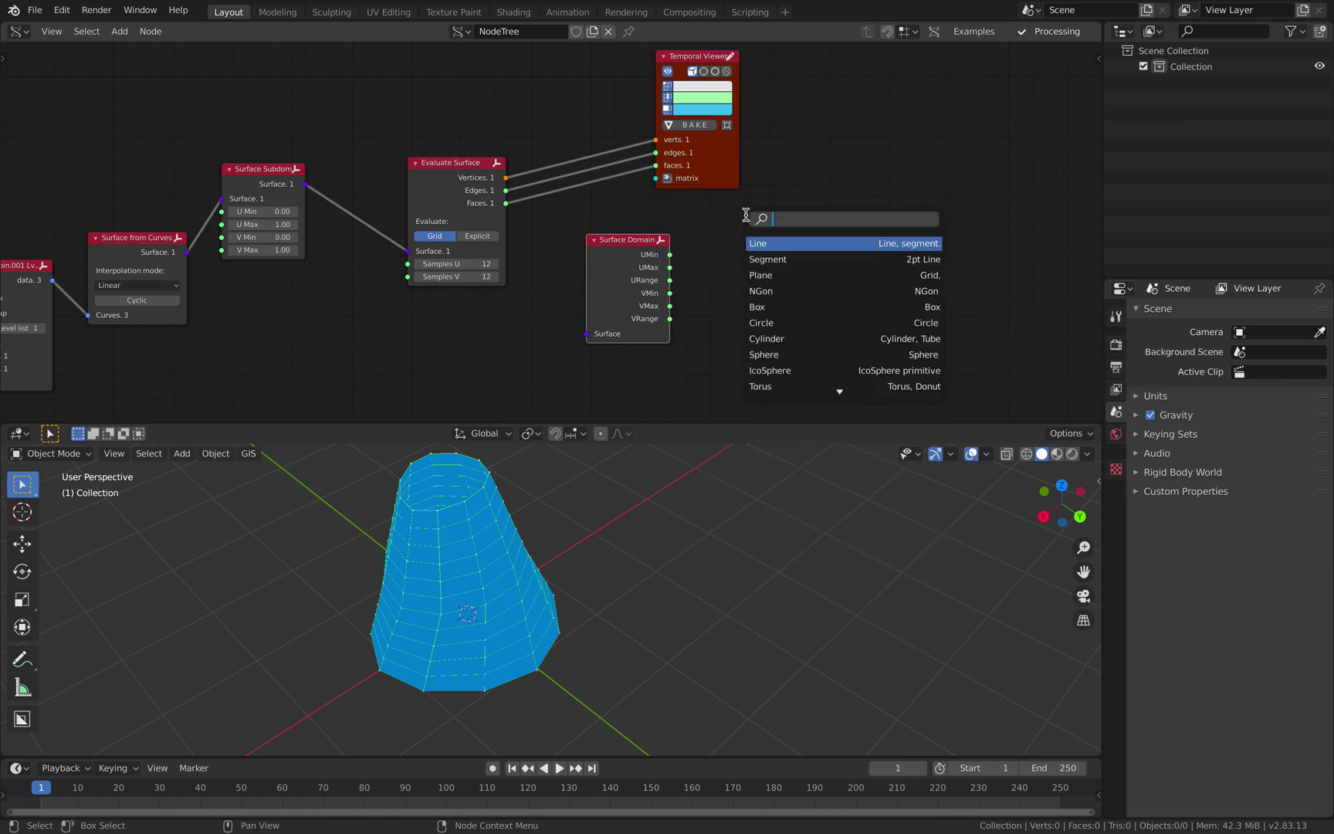
text(iso)
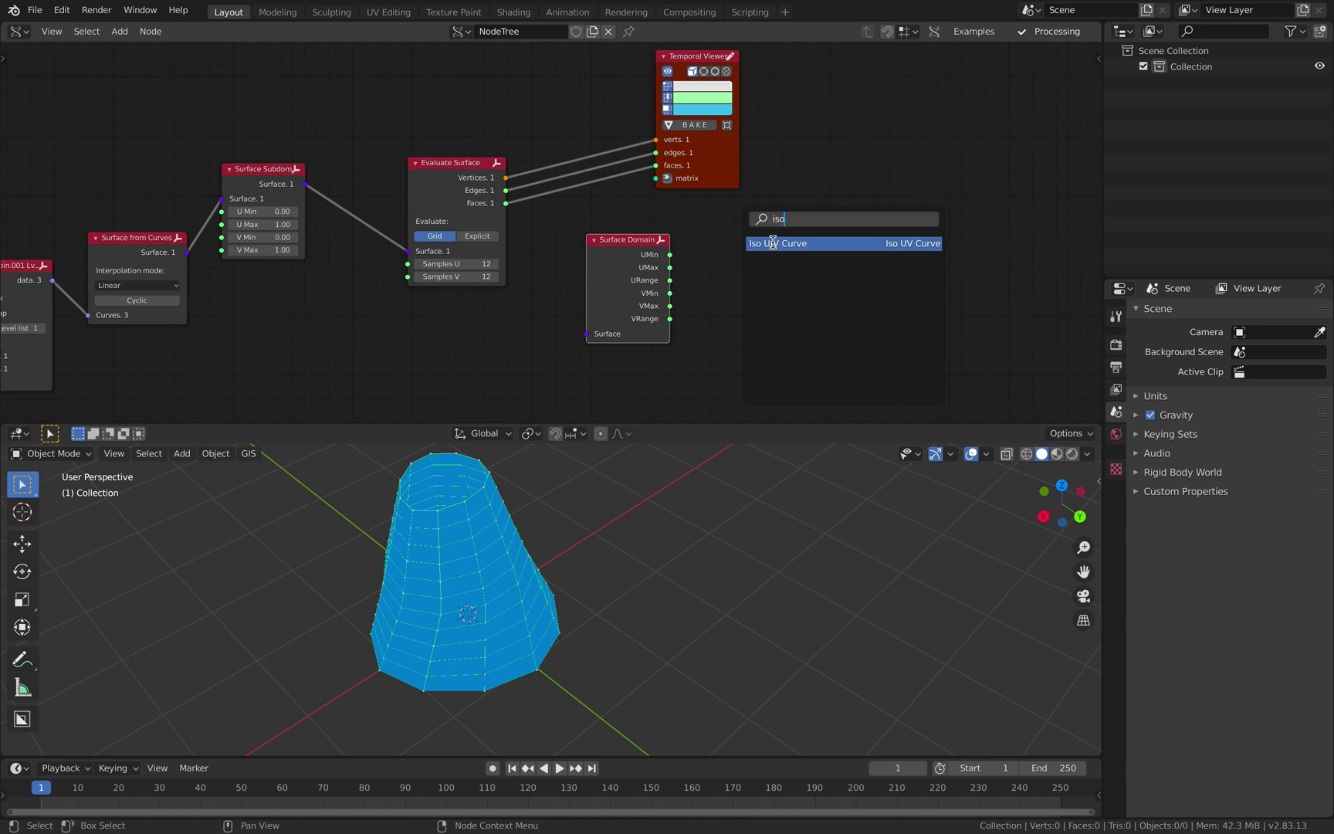
click(773, 242)
click(779, 222)
Step: Arrange the Iso U/V Curve node below Evaluate Surface and link the Surface Subdomain's Surface output to its Surface input
drag(718, 148, 862, 121)
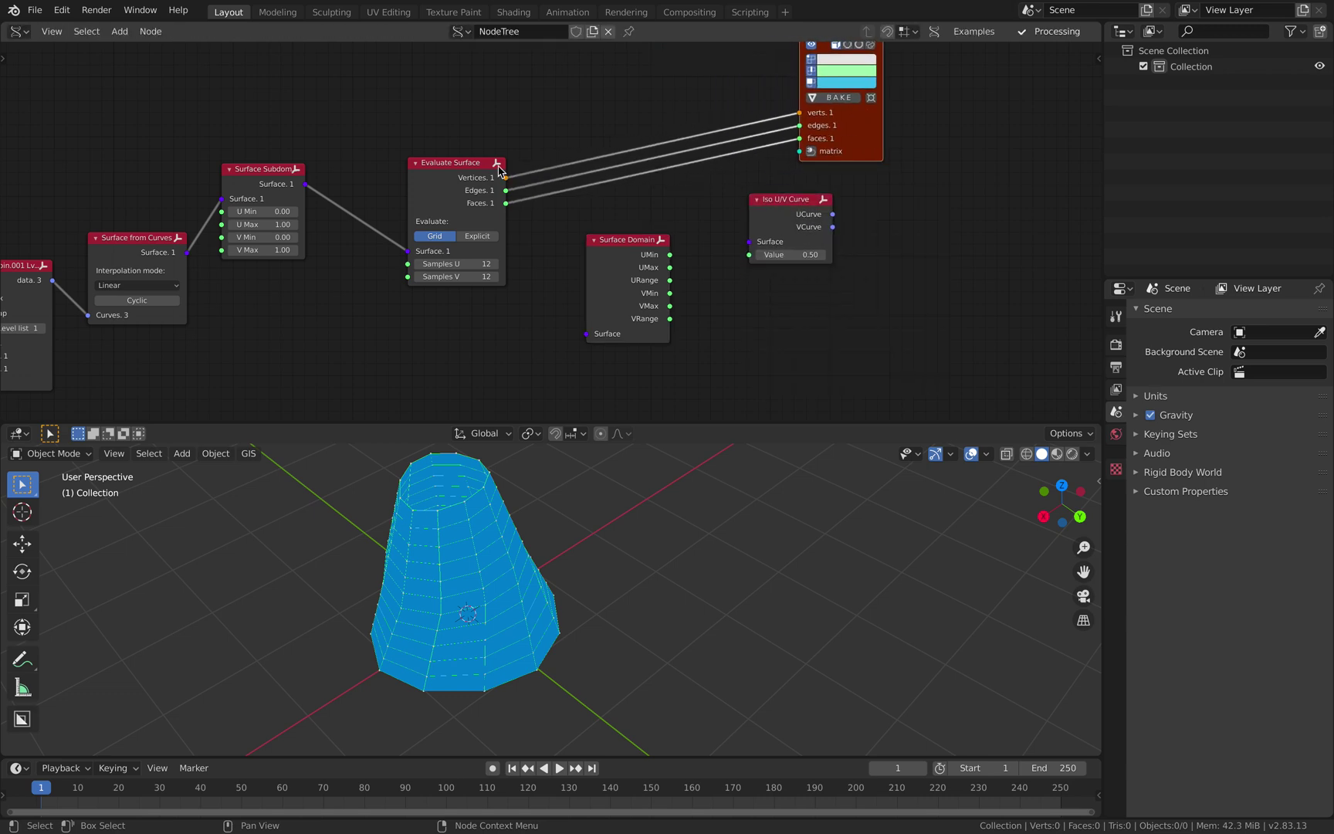
mouse_move(498, 170)
mouse_down()
mouse_move(492, 77)
mouse_move(495, 186)
mouse_move(489, 150)
mouse_up()
drag(824, 315, 501, 292)
middle_drag(500, 291, 551, 243)
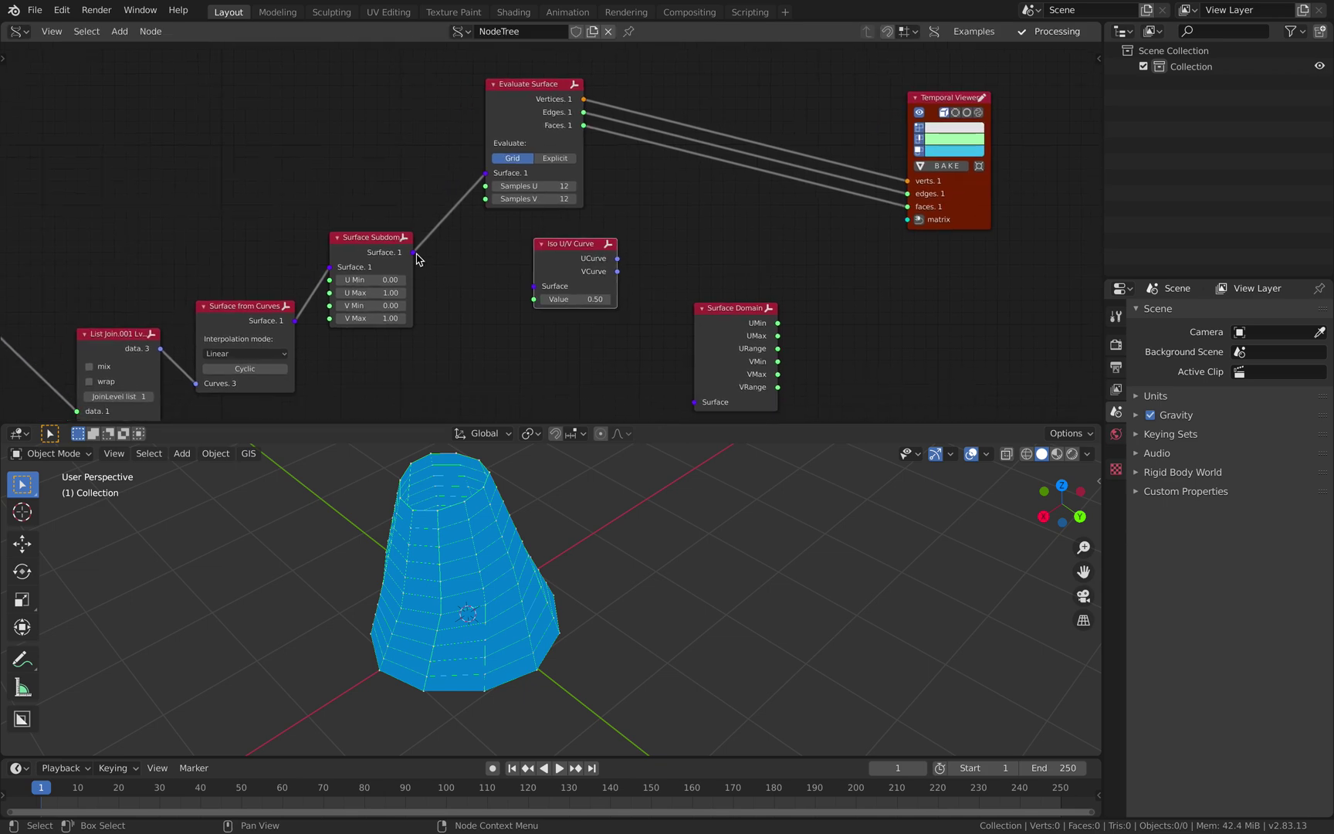
drag(416, 254, 535, 285)
drag(547, 261, 504, 268)
drag(740, 329, 815, 346)
middle_drag(697, 307, 654, 283)
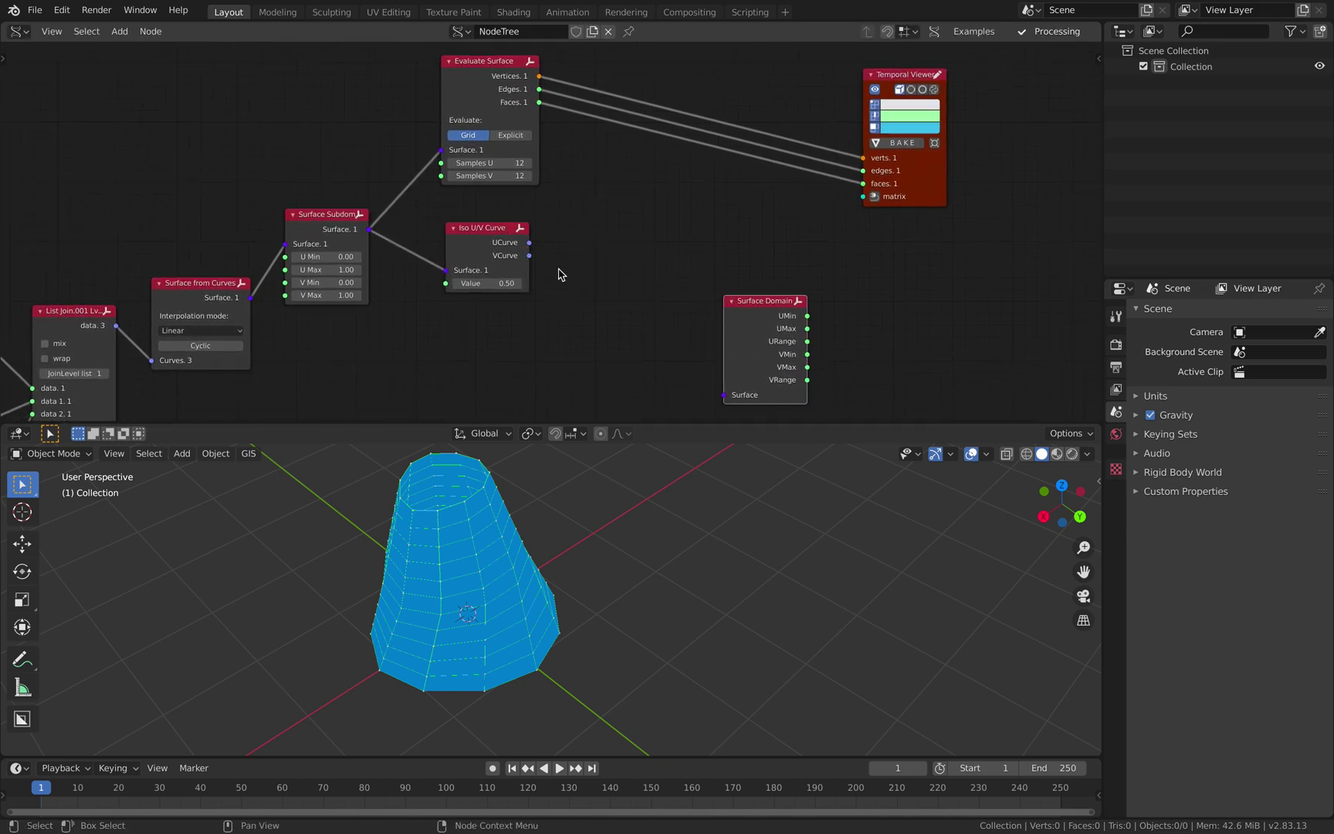
drag(498, 255, 508, 253)
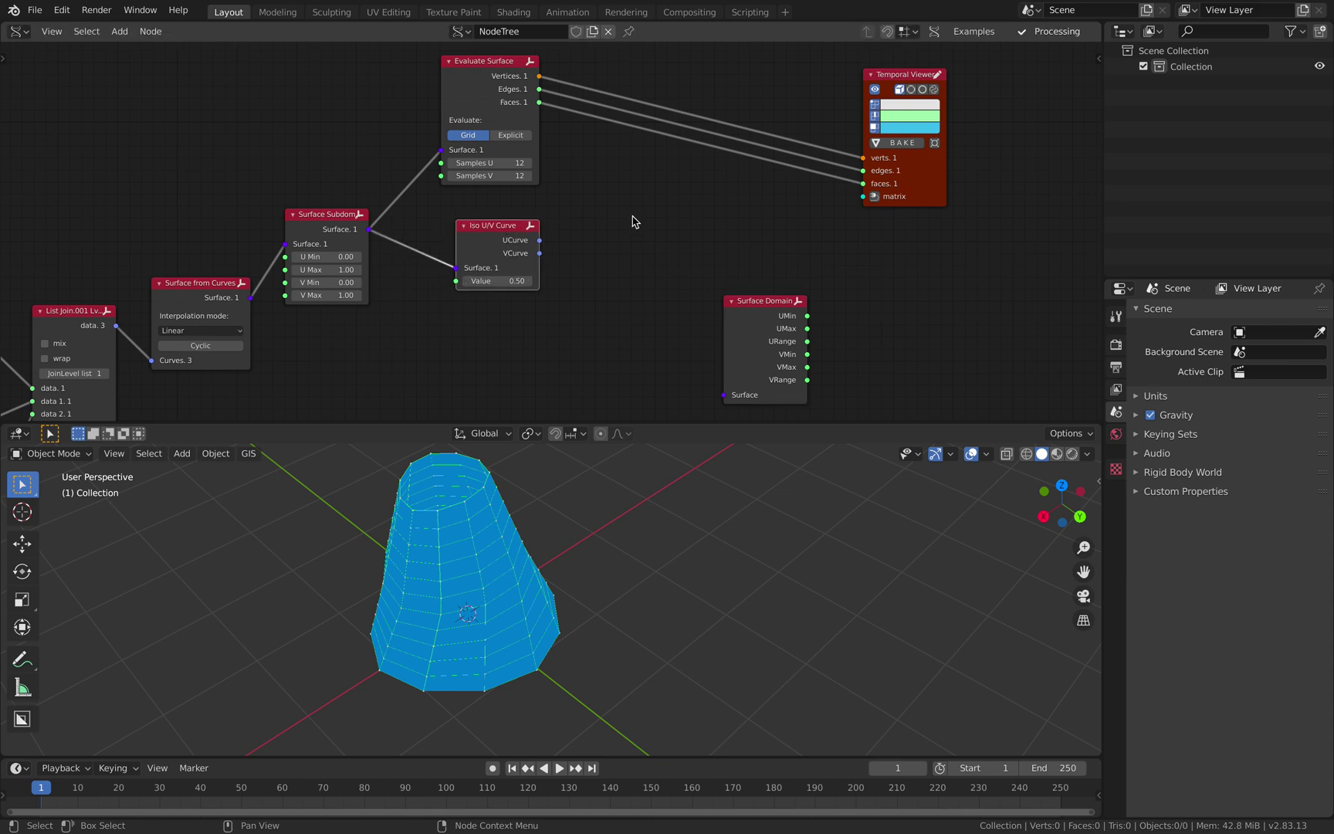
Step: Search for and add an Evaluate Curve node, and link the UCurve output of the Iso U/V Curve node to its Curve input
key(shift+a)
click(607, 178)
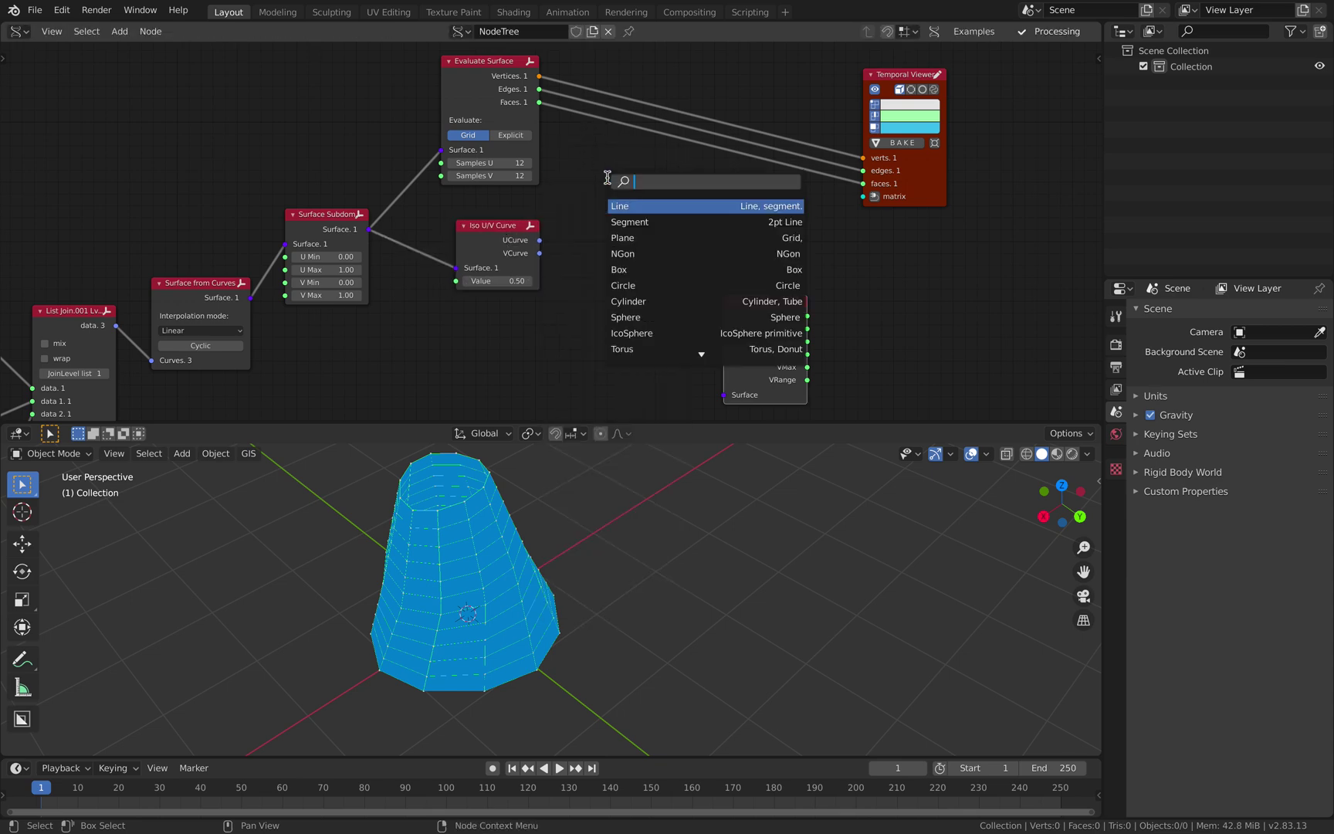
text(curve)
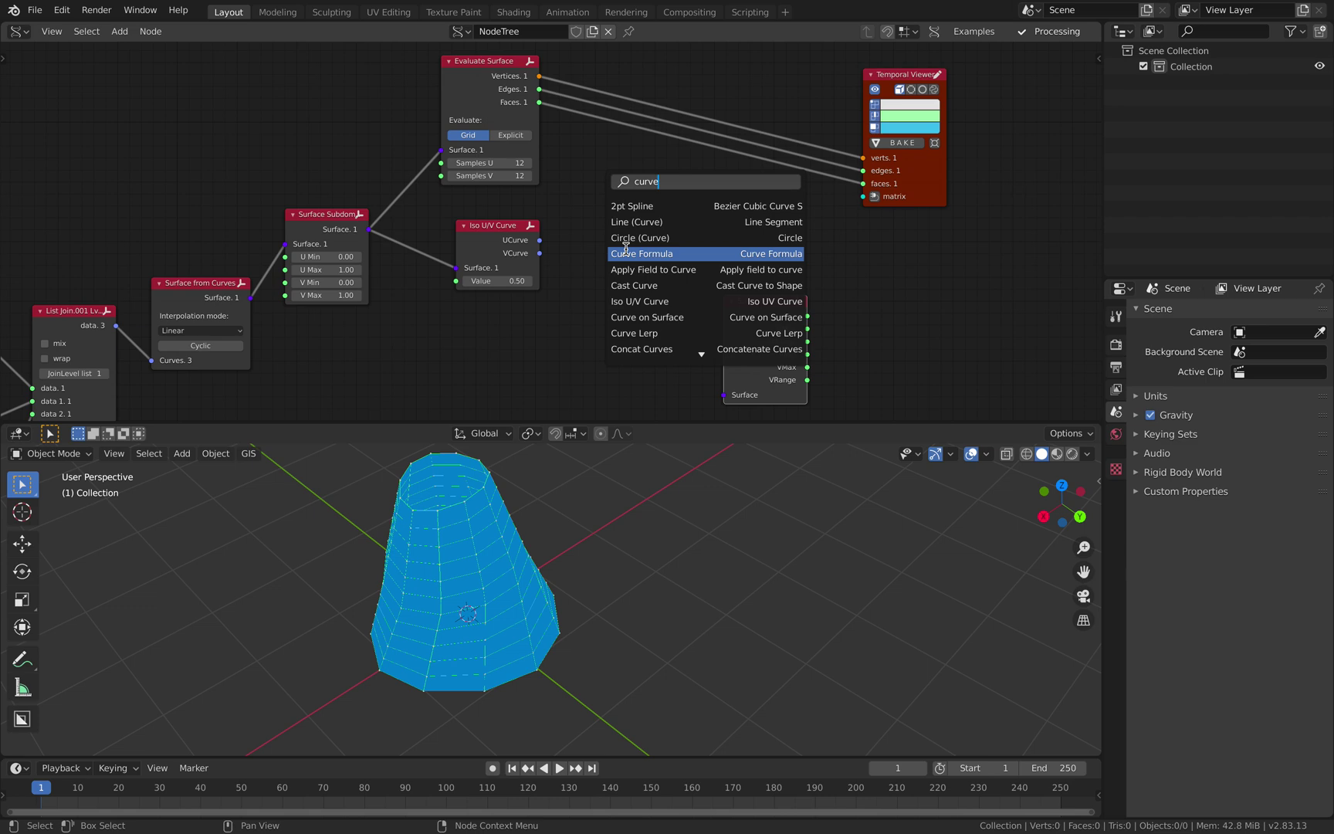
key(BackSpace)
key(BackSpace)
key(BackSpace)
key(BackSpace)
key(BackSpace)
text(eva)
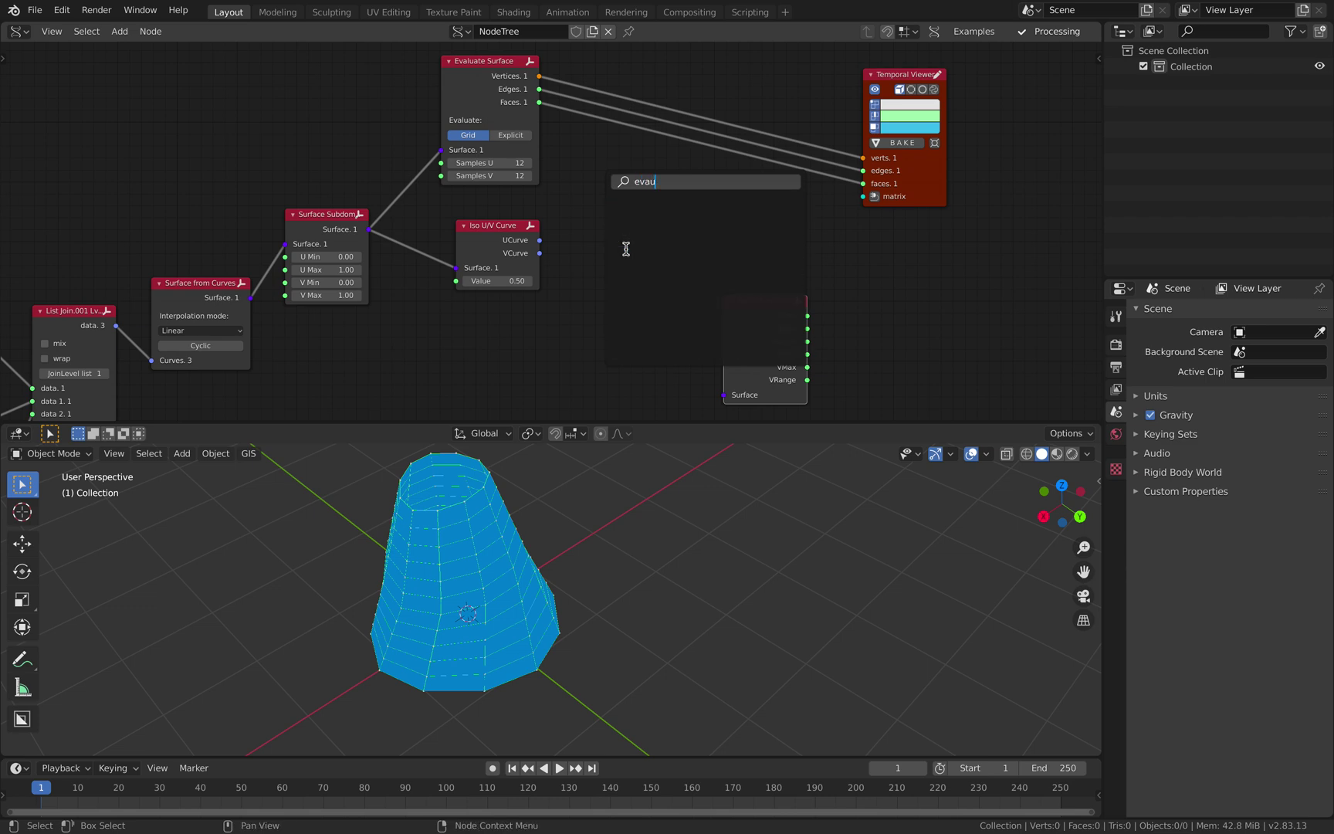
key(Return)
click(618, 244)
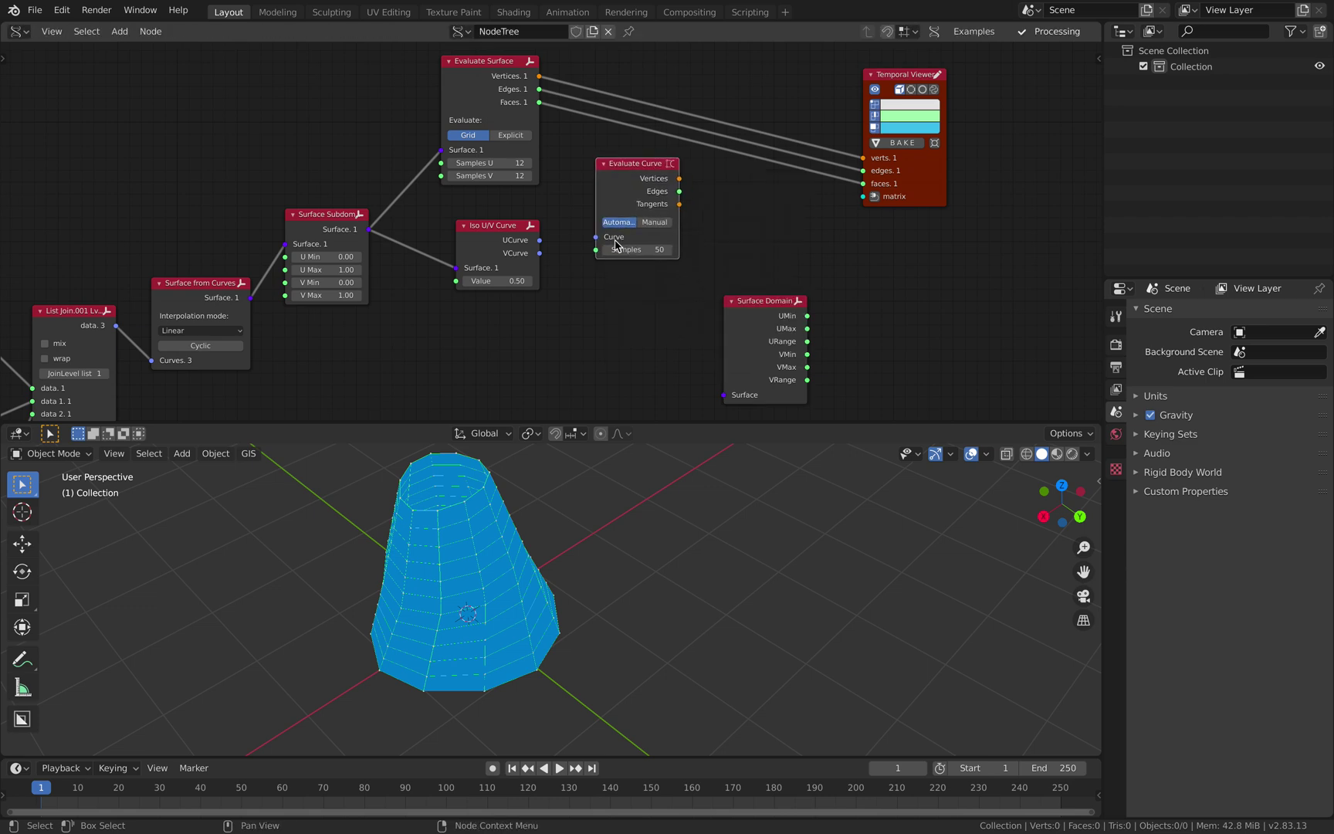
drag(541, 244, 596, 239)
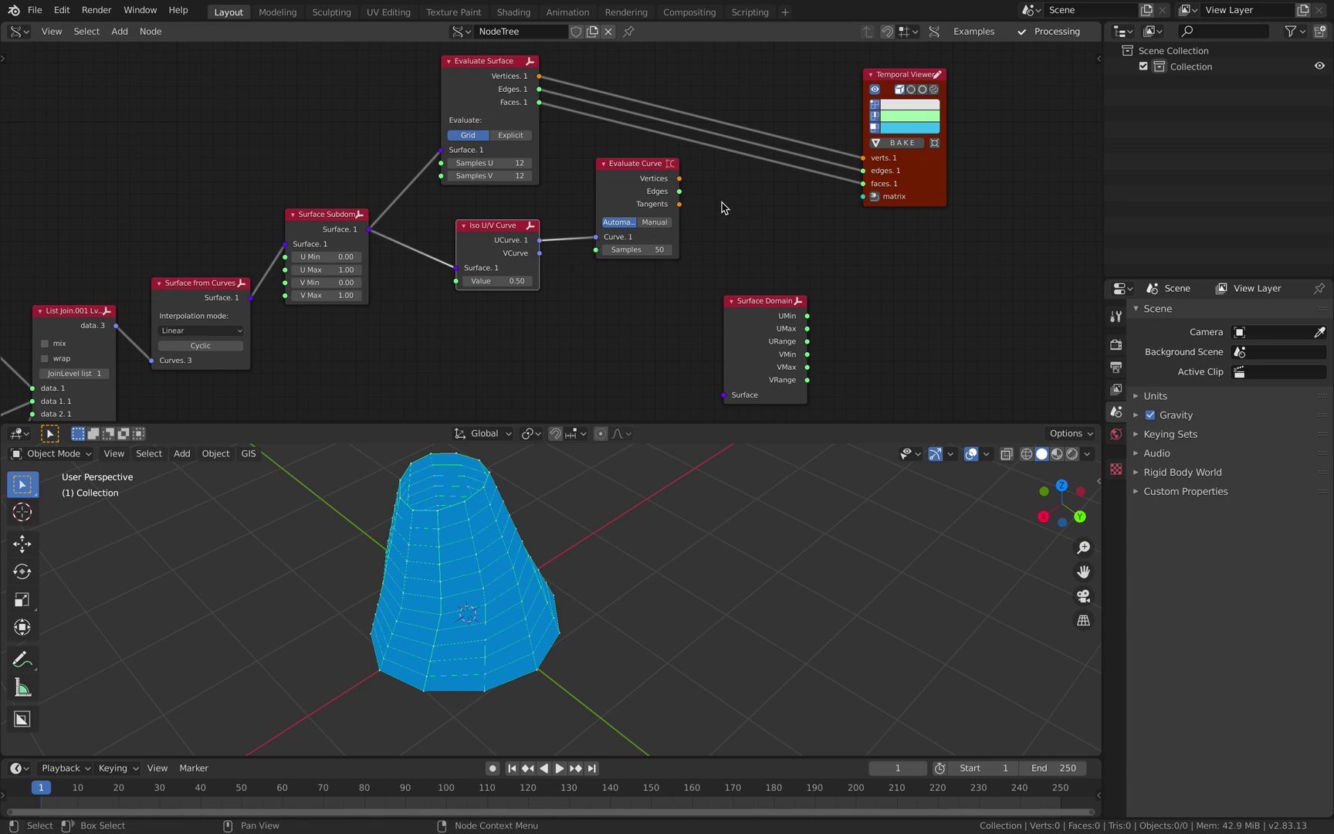
Step: Replace the Temporal Viewer with one fed by Evaluate Curve's Vertices and Edges outputs, and move the Surface Domain node to free space below it
drag(871, 195, 853, 161)
key(x)
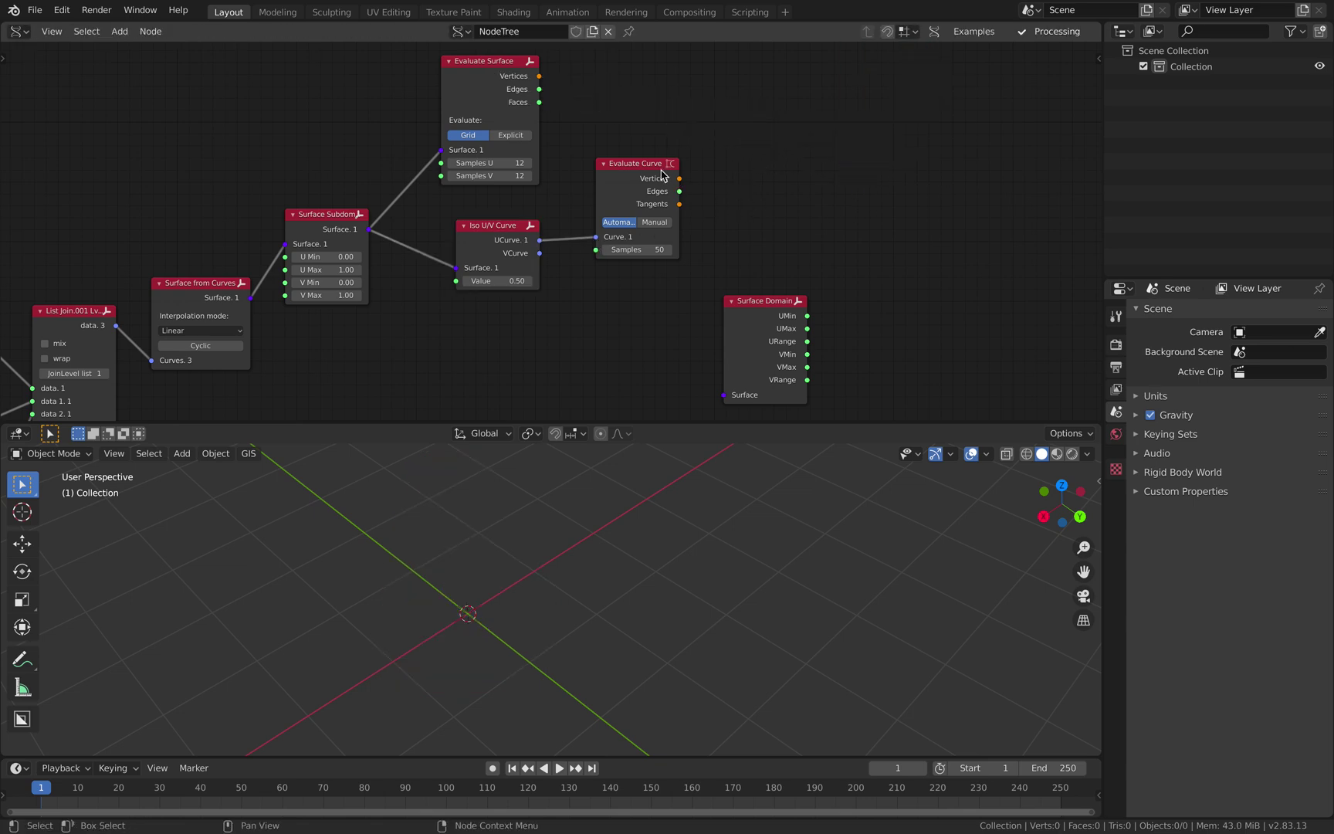
click(653, 169)
click(742, 183)
drag(793, 123, 792, 157)
middle_drag(705, 209, 709, 176)
scroll(709, 176, up, 2)
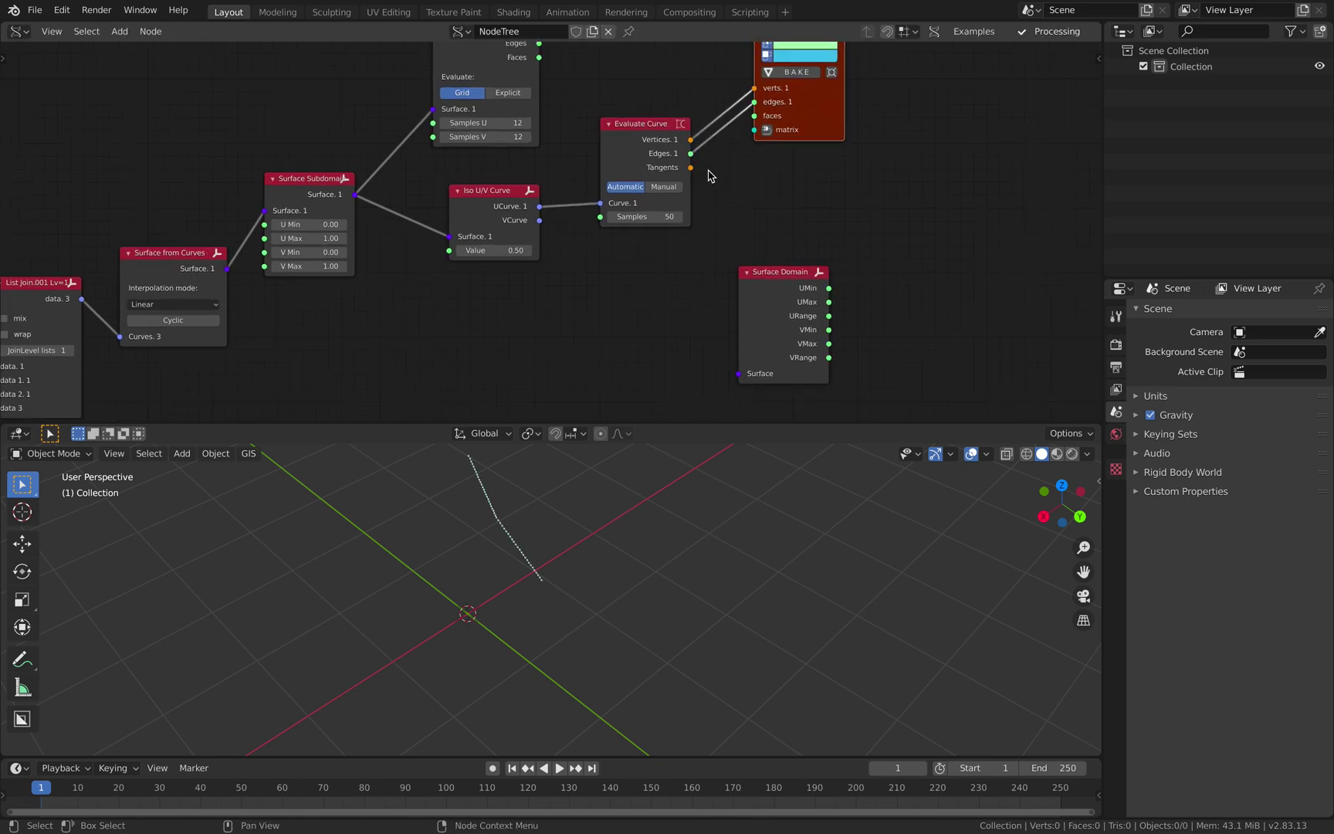
drag(793, 277, 822, 234)
scroll(767, 211, up, 2)
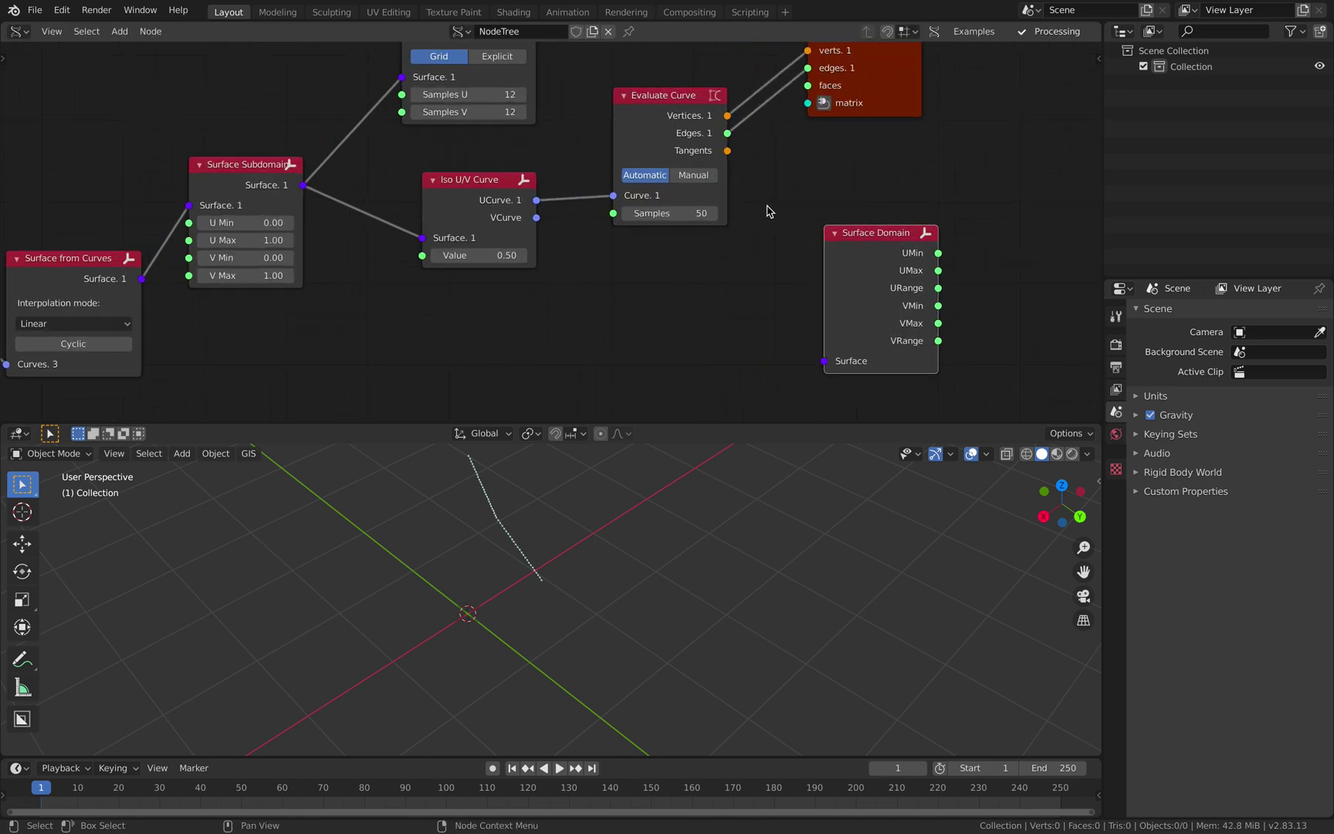
Step: Set Evaluate Curve's Samples to 20 and slide the Iso U/V Curve's Value to 0.76
click(683, 214)
text(20)
key(Return)
middle_drag(657, 494, 648, 549)
drag(498, 255, 510, 254)
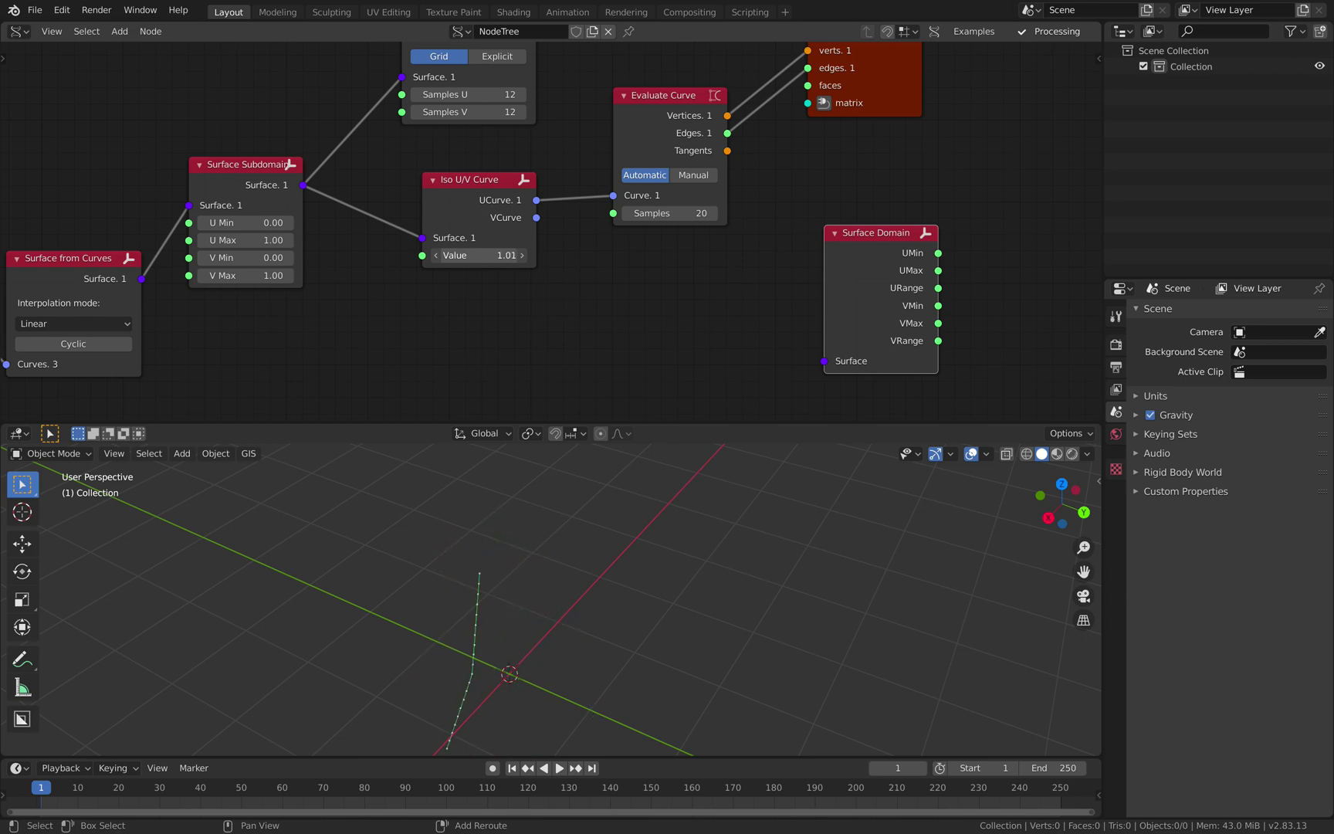
middle_drag(364, 301, 419, 265)
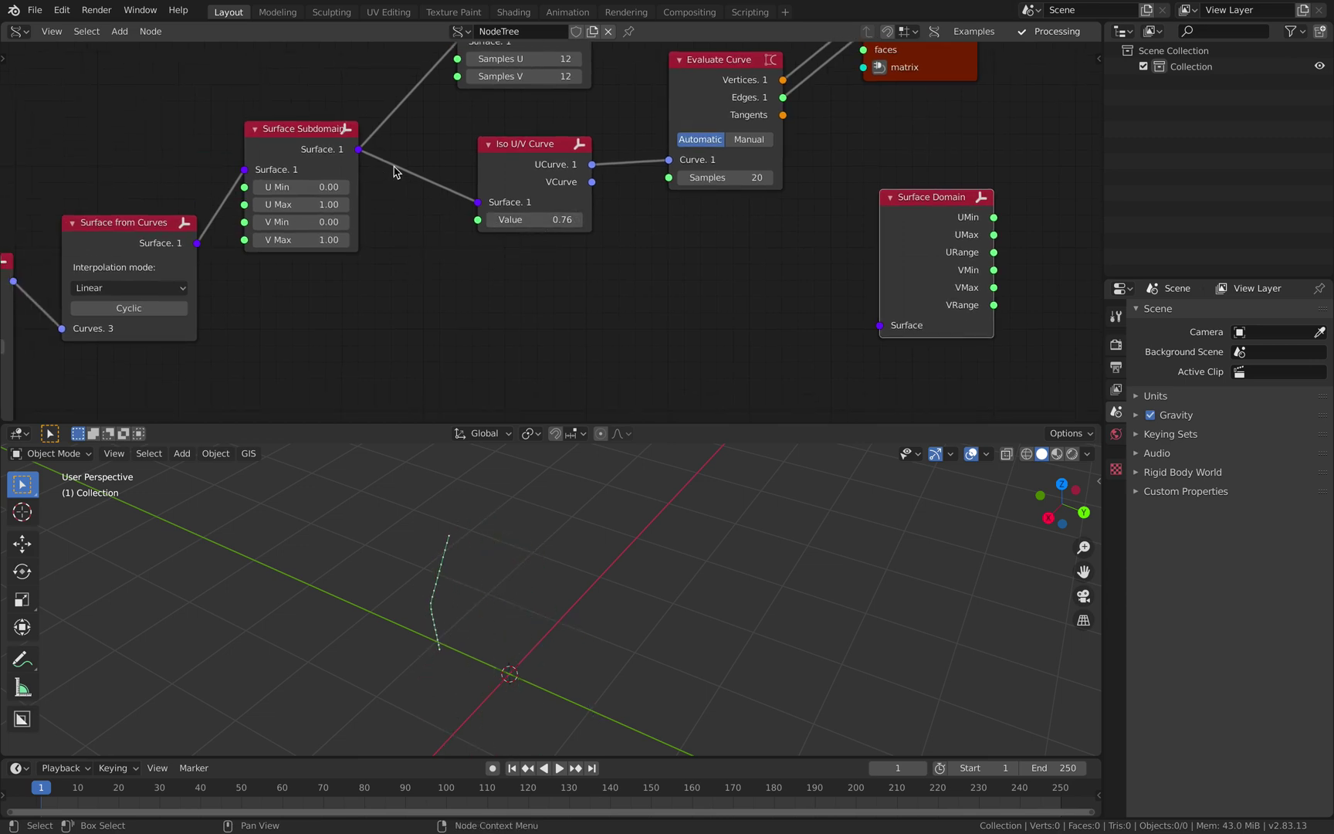
Step: Try the VCurve output as Evaluate Curve's input, then relink UCurve and adjust the Iso U/V Curve's Value to 0.38
middle_drag(473, 185, 455, 217)
drag(562, 238, 636, 213)
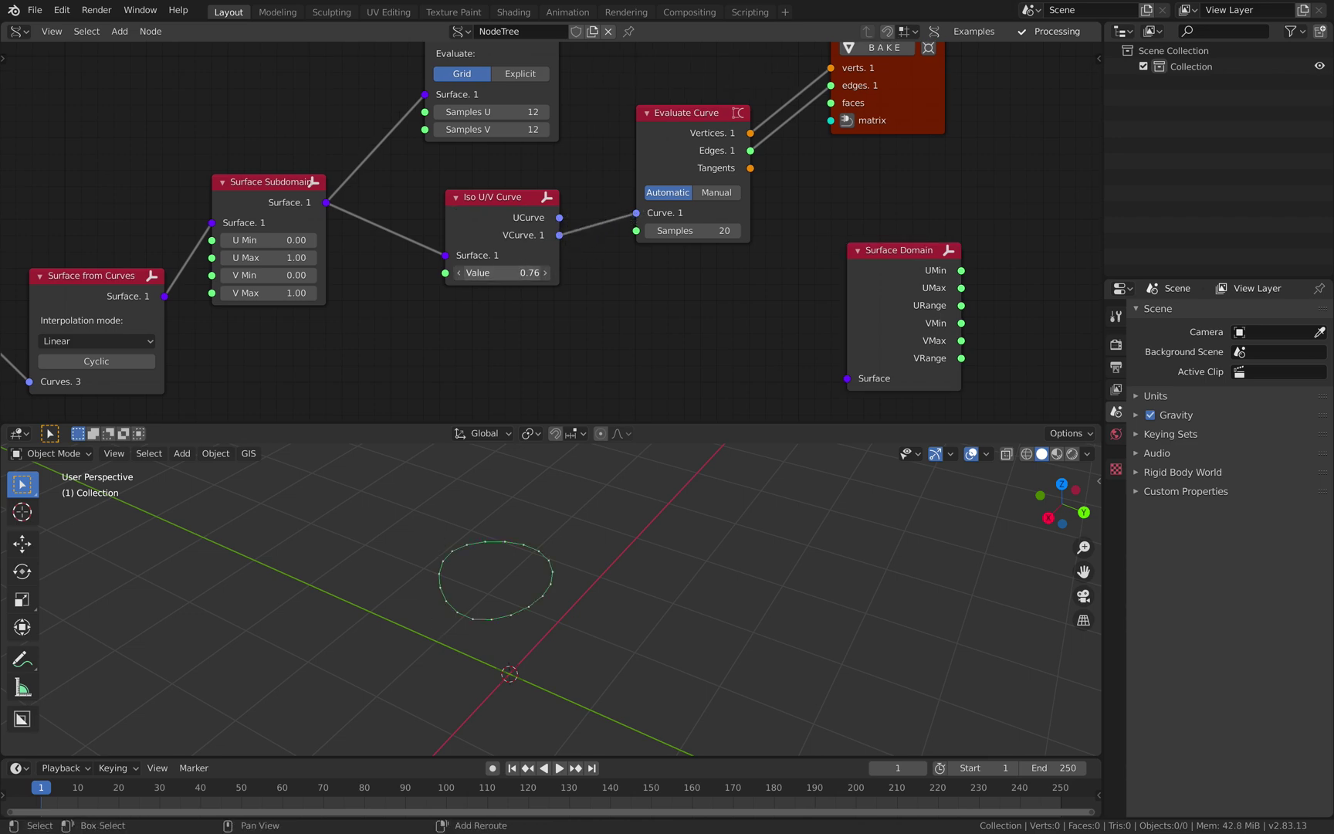
drag(502, 272, 473, 273)
drag(561, 223, 639, 214)
middle_drag(617, 471, 584, 471)
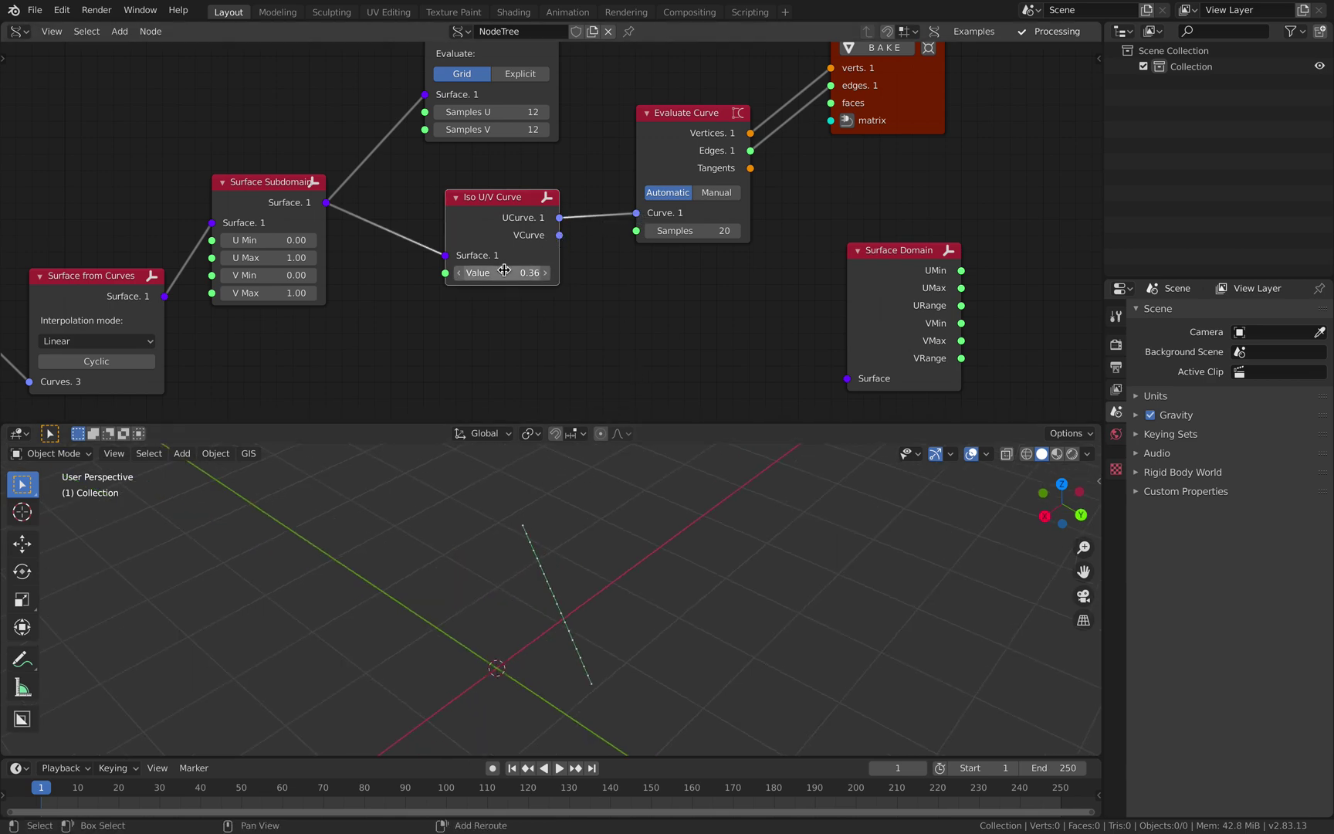
drag(507, 271, 541, 271)
Step: Search for "range", add a Number Range node below the Iso U/V Curve node, and switch it to Count mode
middle_drag(410, 396, 467, 302)
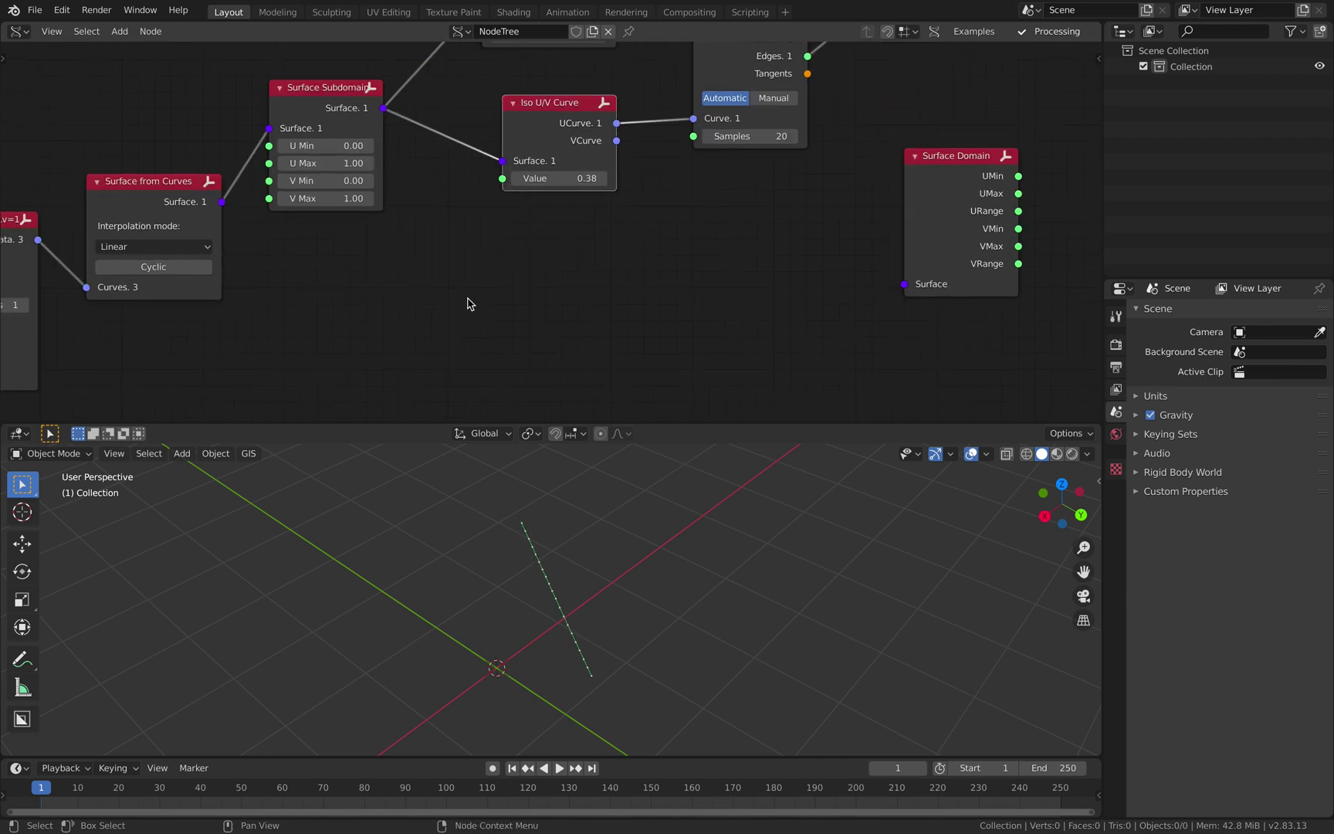
key(shift+a)
click(469, 289)
text(range)
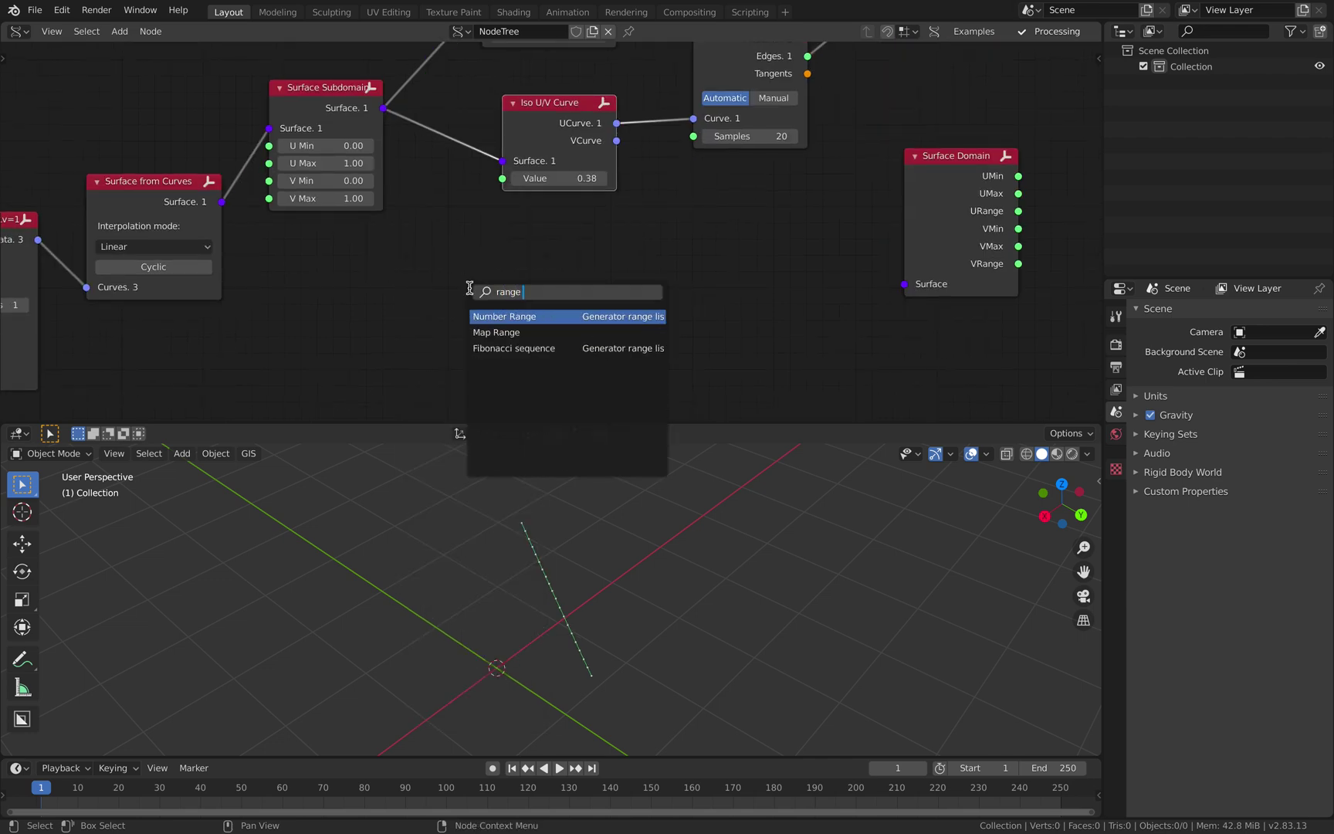
key(Return)
click(412, 232)
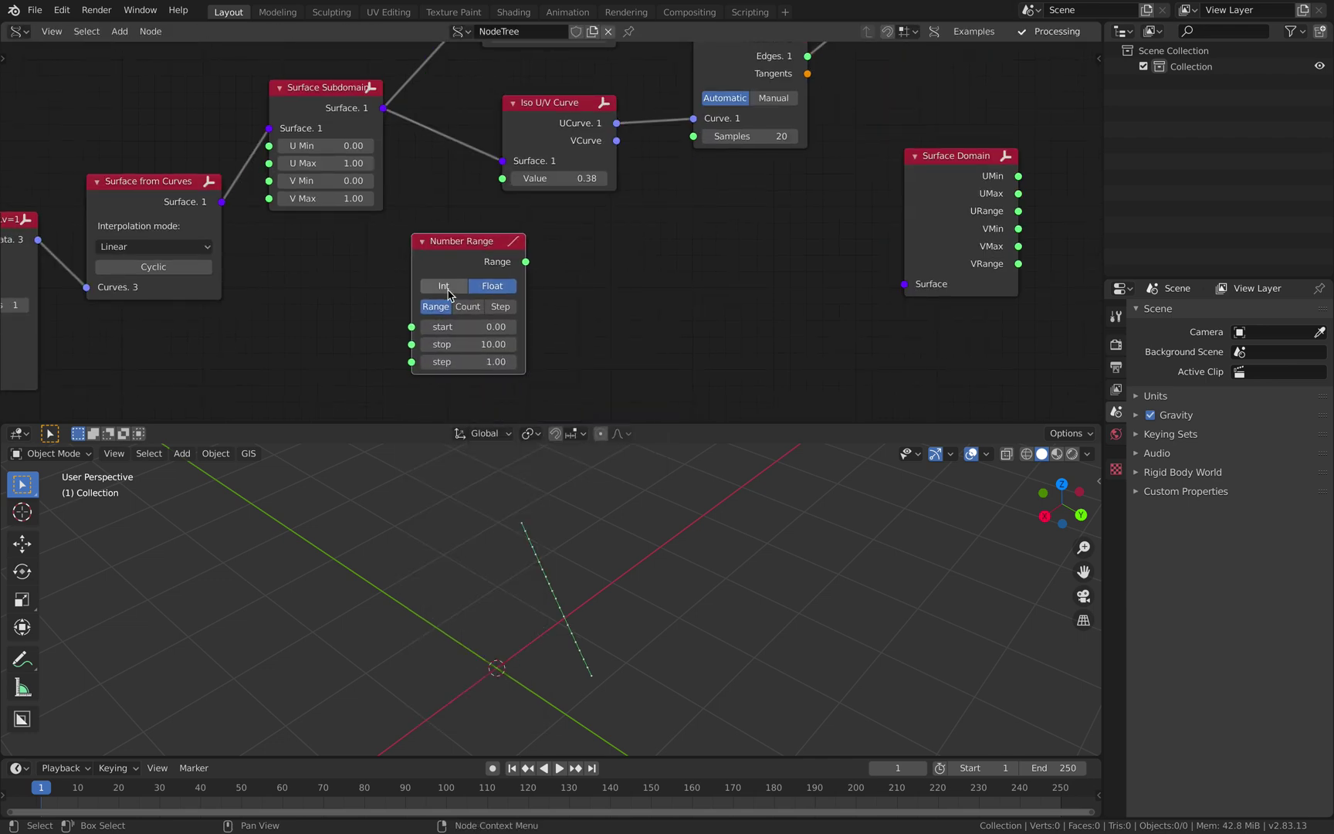
click(471, 308)
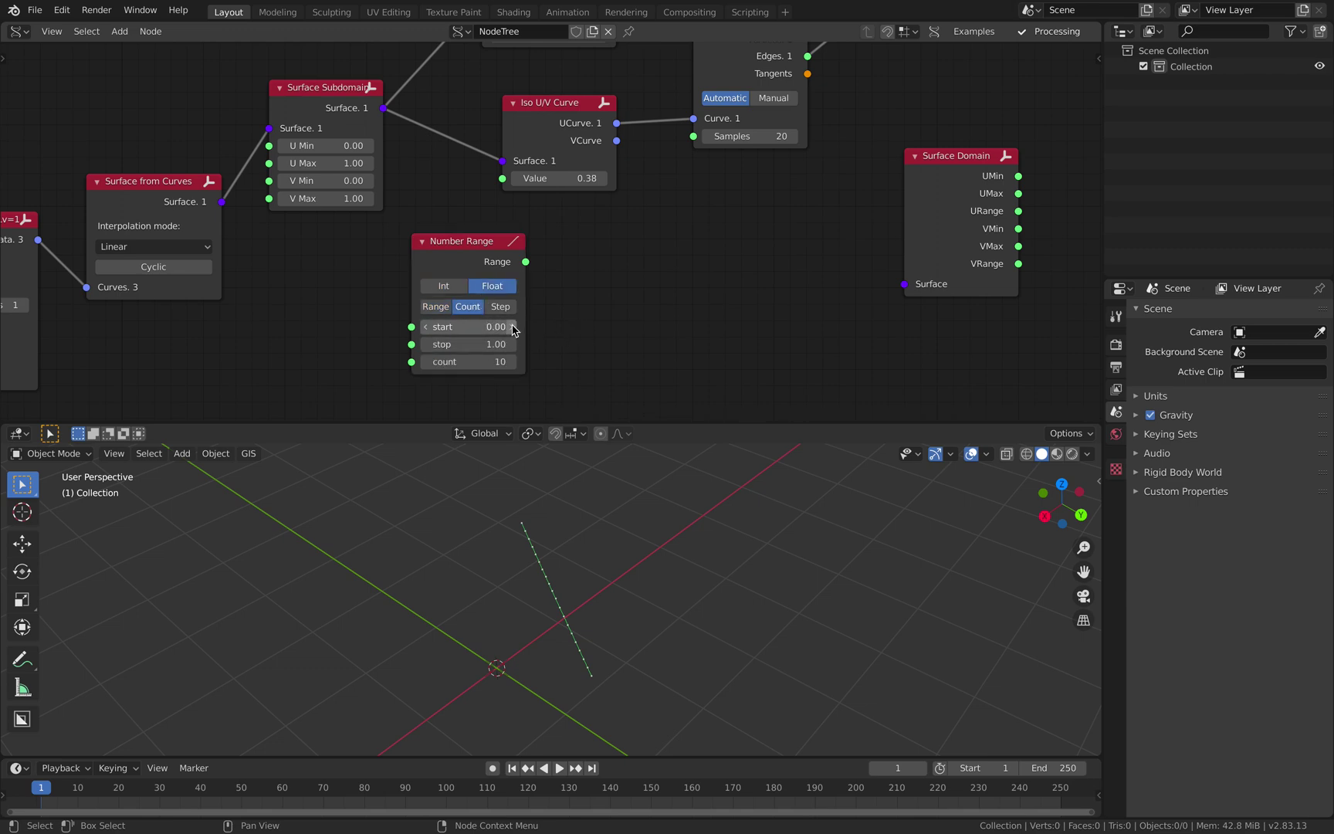
Step: Link the Number Range's Range output to the Iso U/V Curve's Value input and raise its count to 24
drag(526, 262, 503, 179)
drag(485, 251, 418, 252)
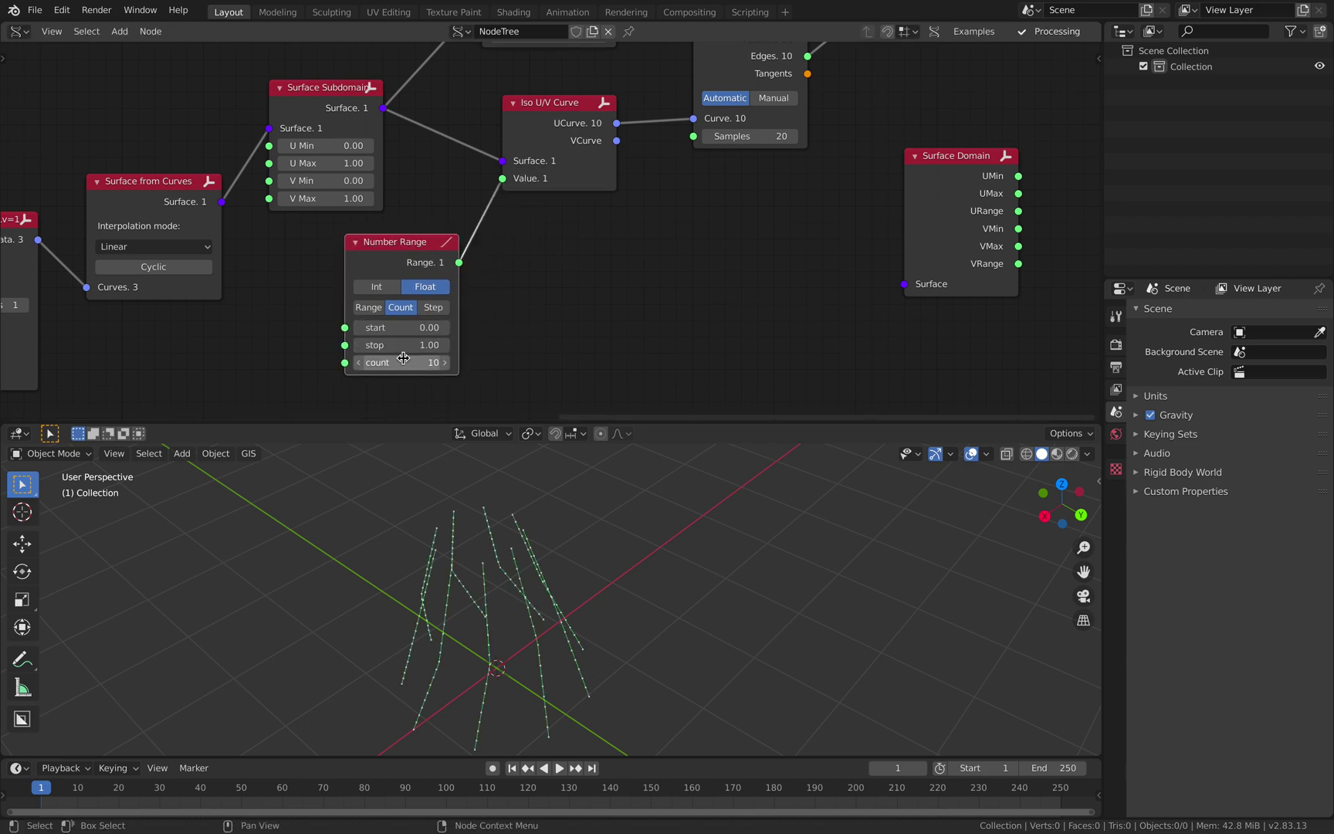
drag(403, 358, 463, 359)
middle_drag(495, 463, 502, 575)
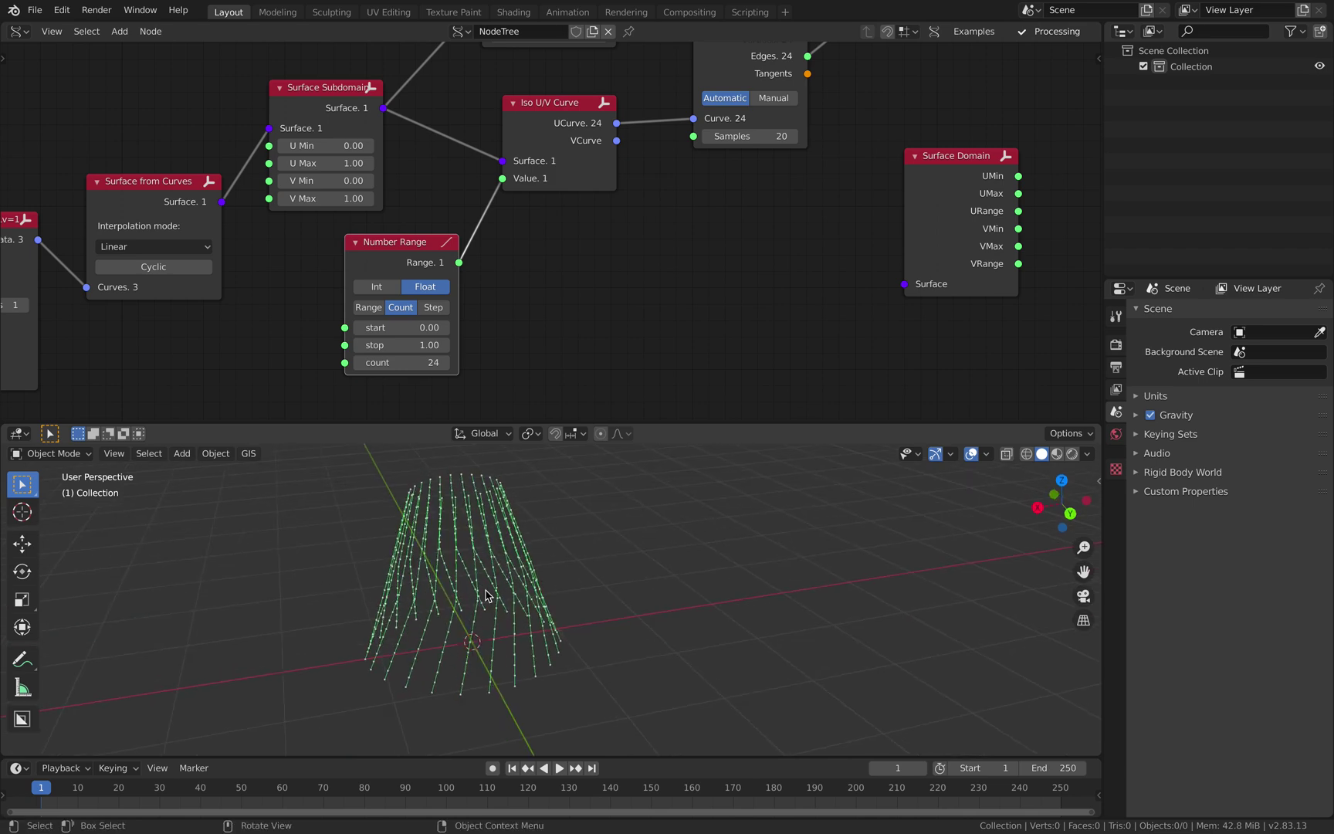
Step: Spread the Temporal Viewer, Surface Domain and Evaluate Curve nodes apart to free space between them
middle_drag(778, 162, 539, 321)
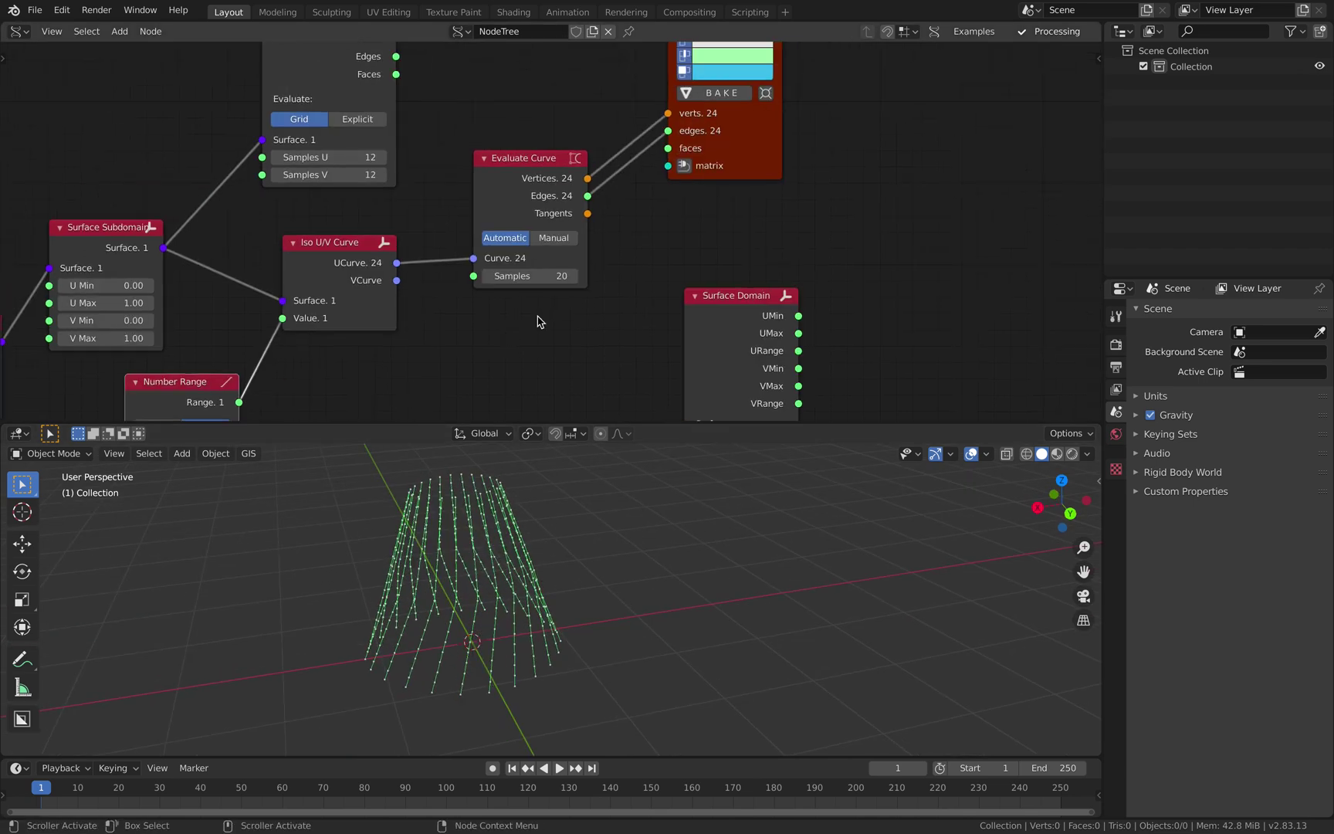
click(539, 318)
drag(749, 143, 952, 191)
drag(774, 295, 967, 259)
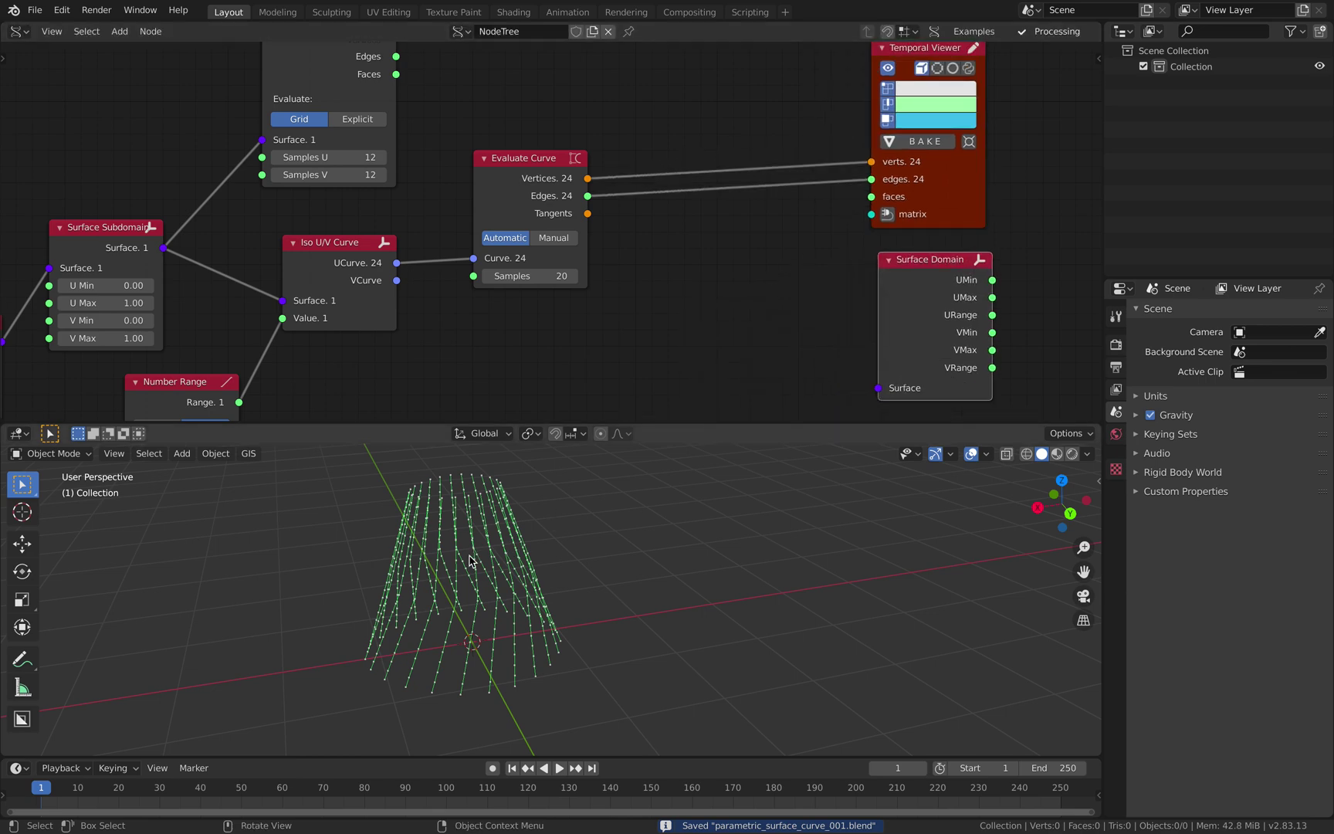
middle_drag(468, 555, 484, 563)
middle_drag(602, 320, 566, 193)
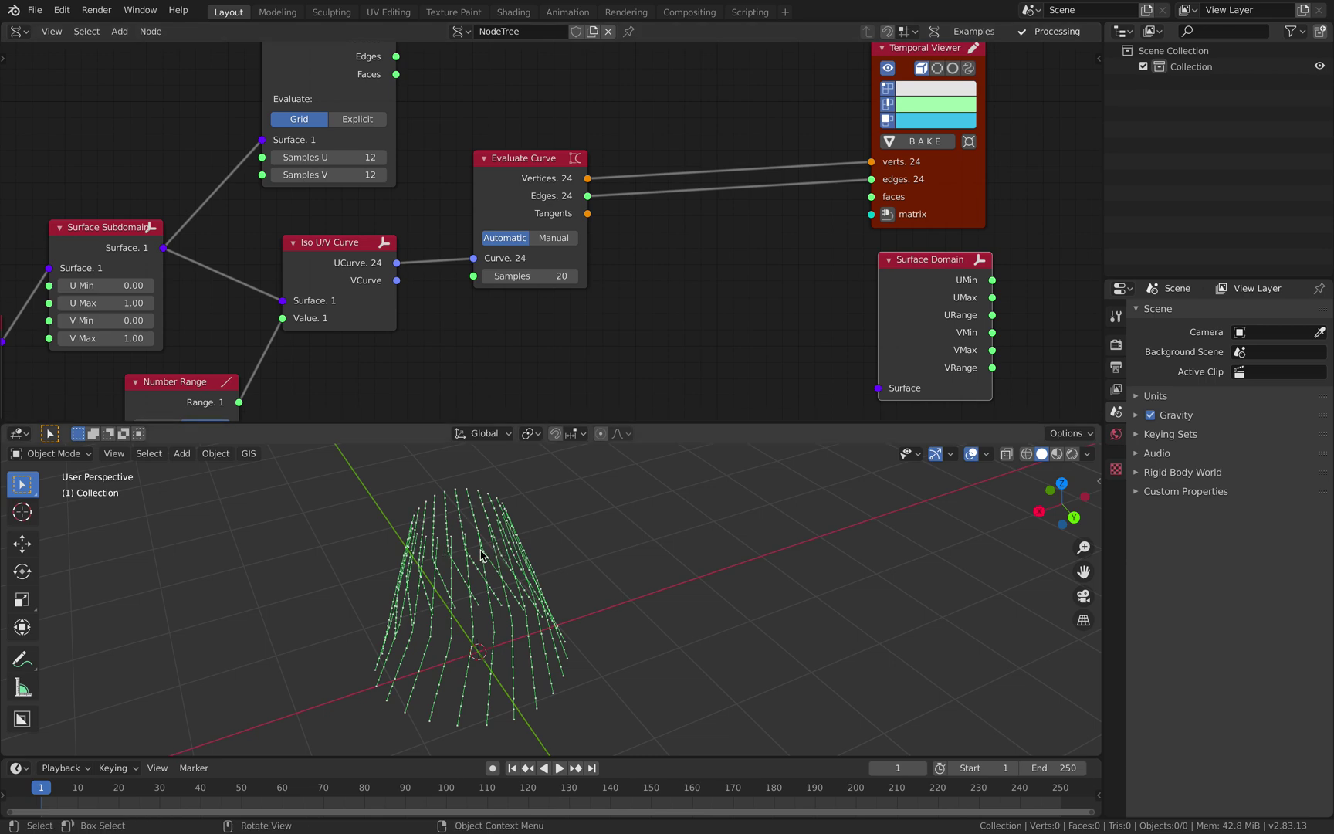
middle_drag(484, 556, 497, 448)
drag(511, 167, 515, 155)
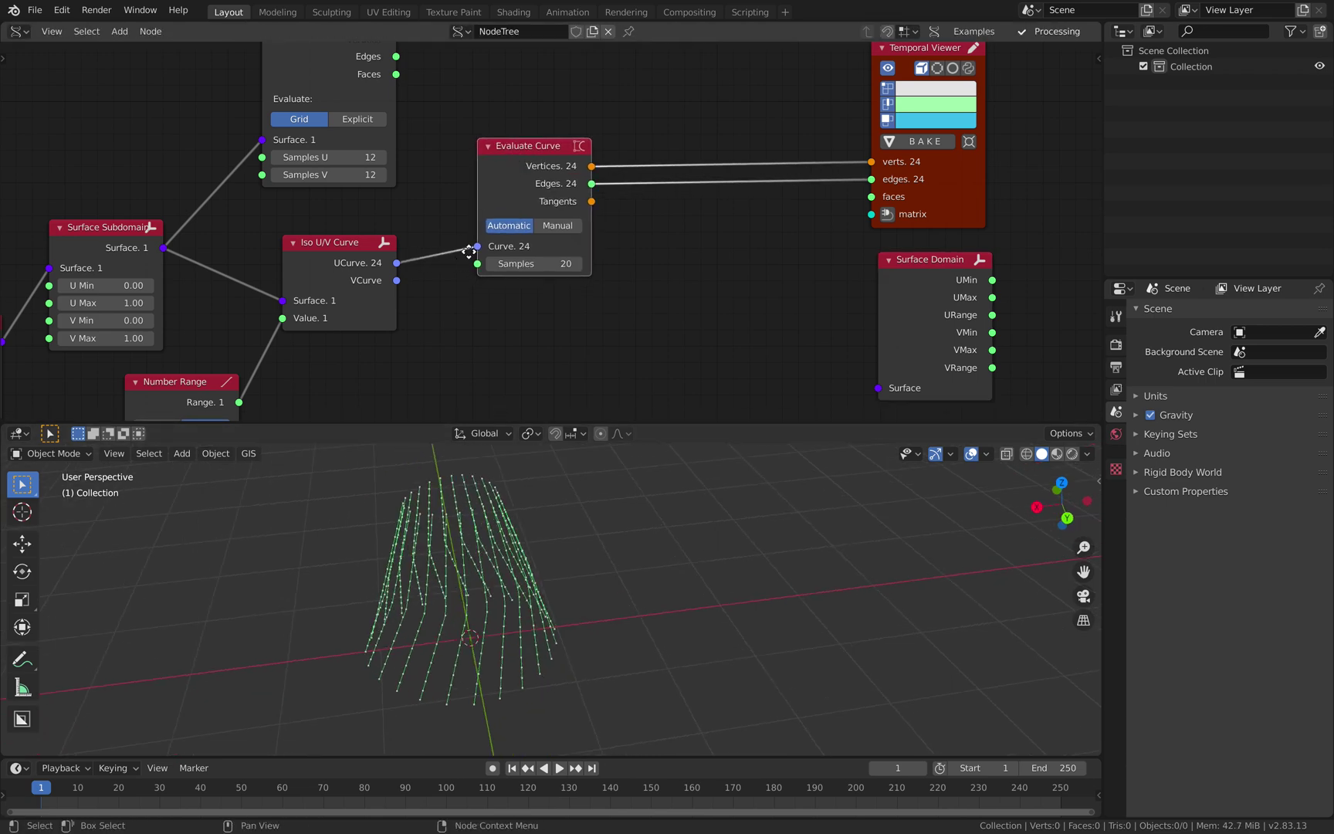
Step: Link the VCurve output of the Iso U/V Curve node to Evaluate Curve's Curve input in place of UCurve
middle_drag(416, 273, 447, 250)
drag(429, 258, 509, 223)
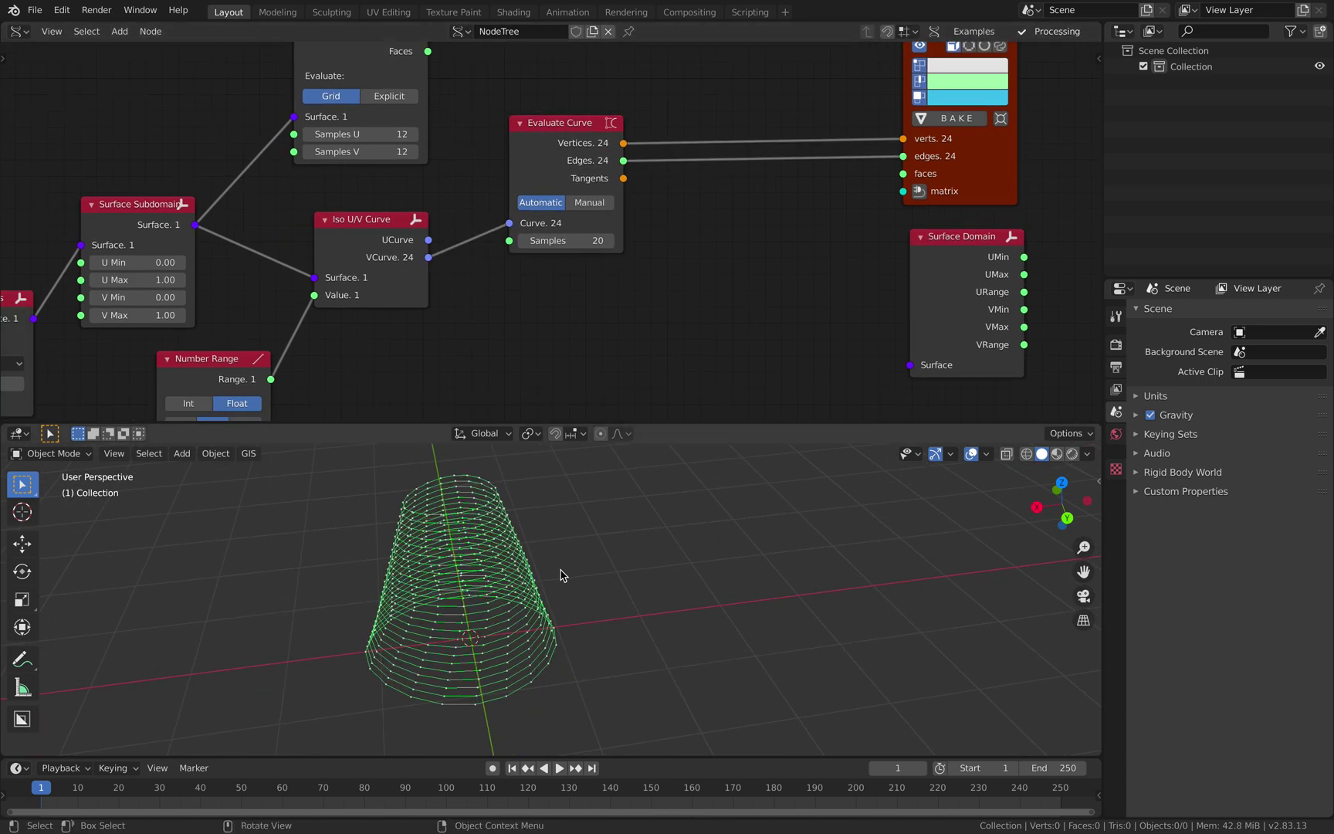
middle_drag(559, 574, 561, 224)
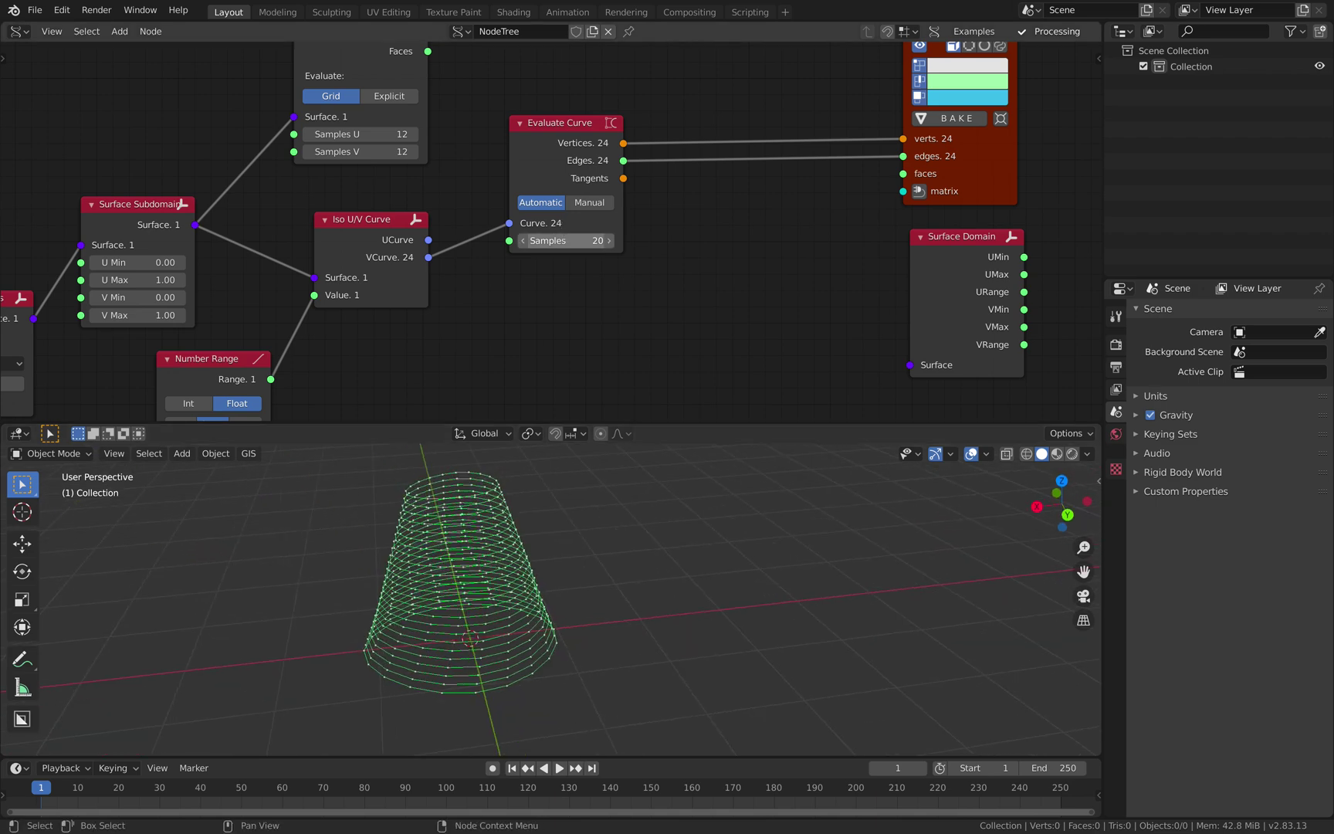
Step: Set Evaluate Curve's Samples to 12 after also trying 5, and set the Number Range's count to 5
click(568, 241)
text(12)
key(Return)
scroll(575, 364, down, 1)
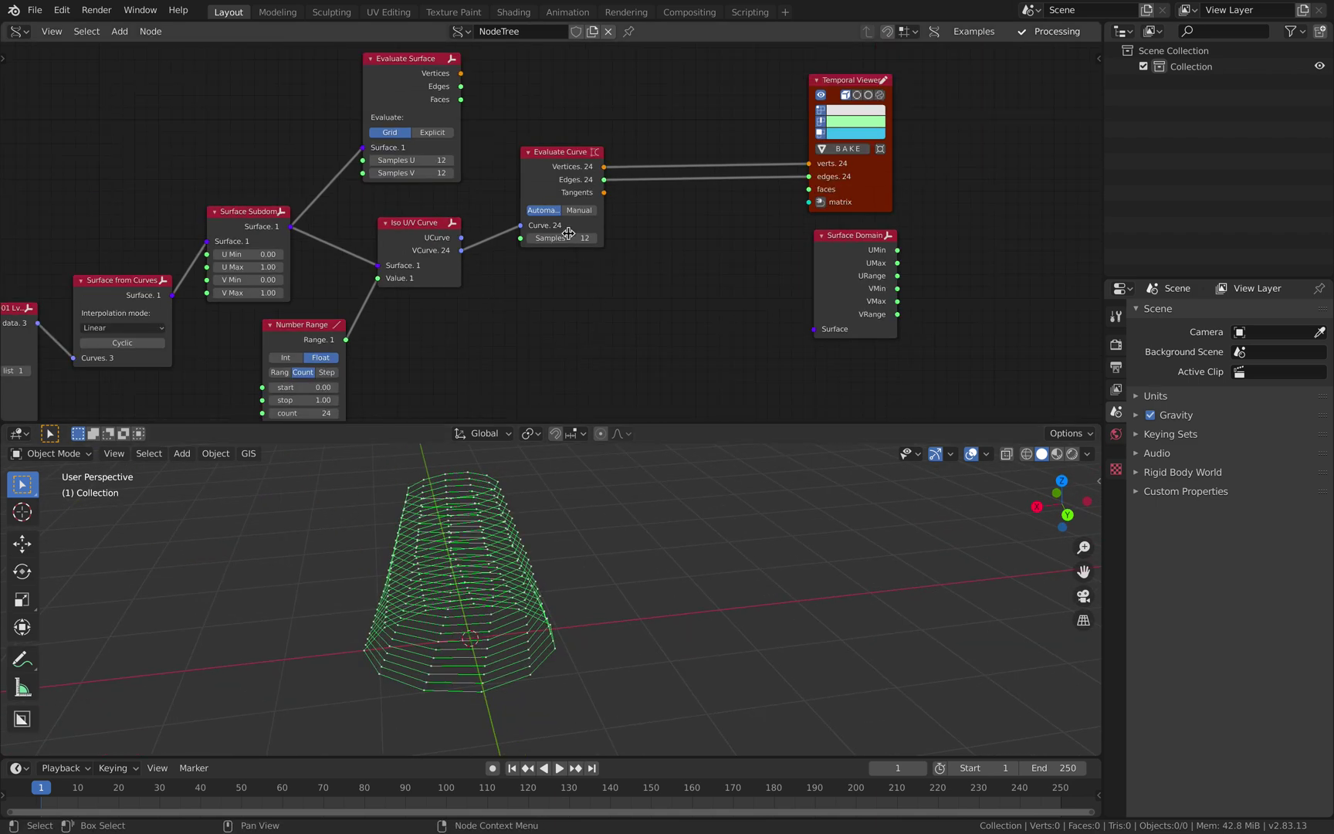
key(Return)
middle_drag(547, 308, 560, 295)
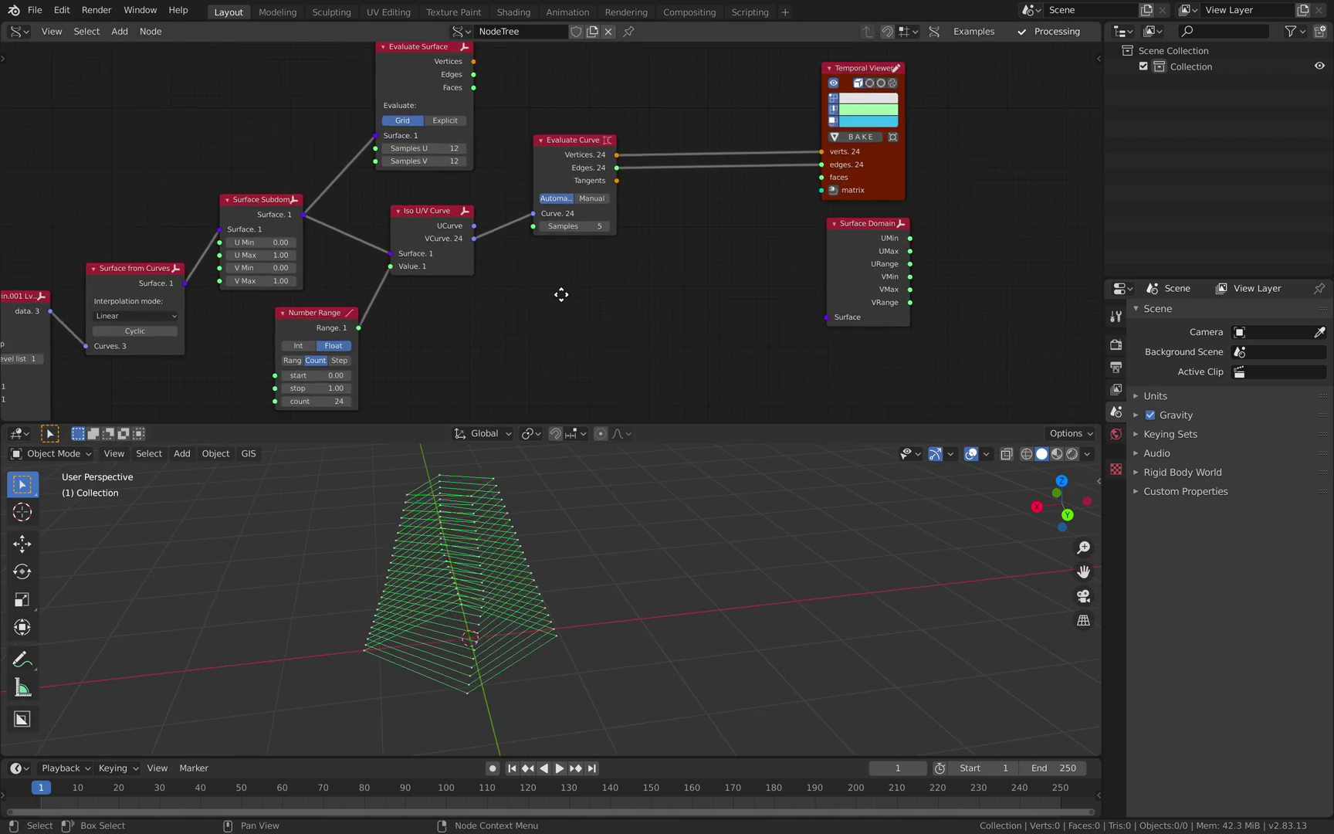
key(Return)
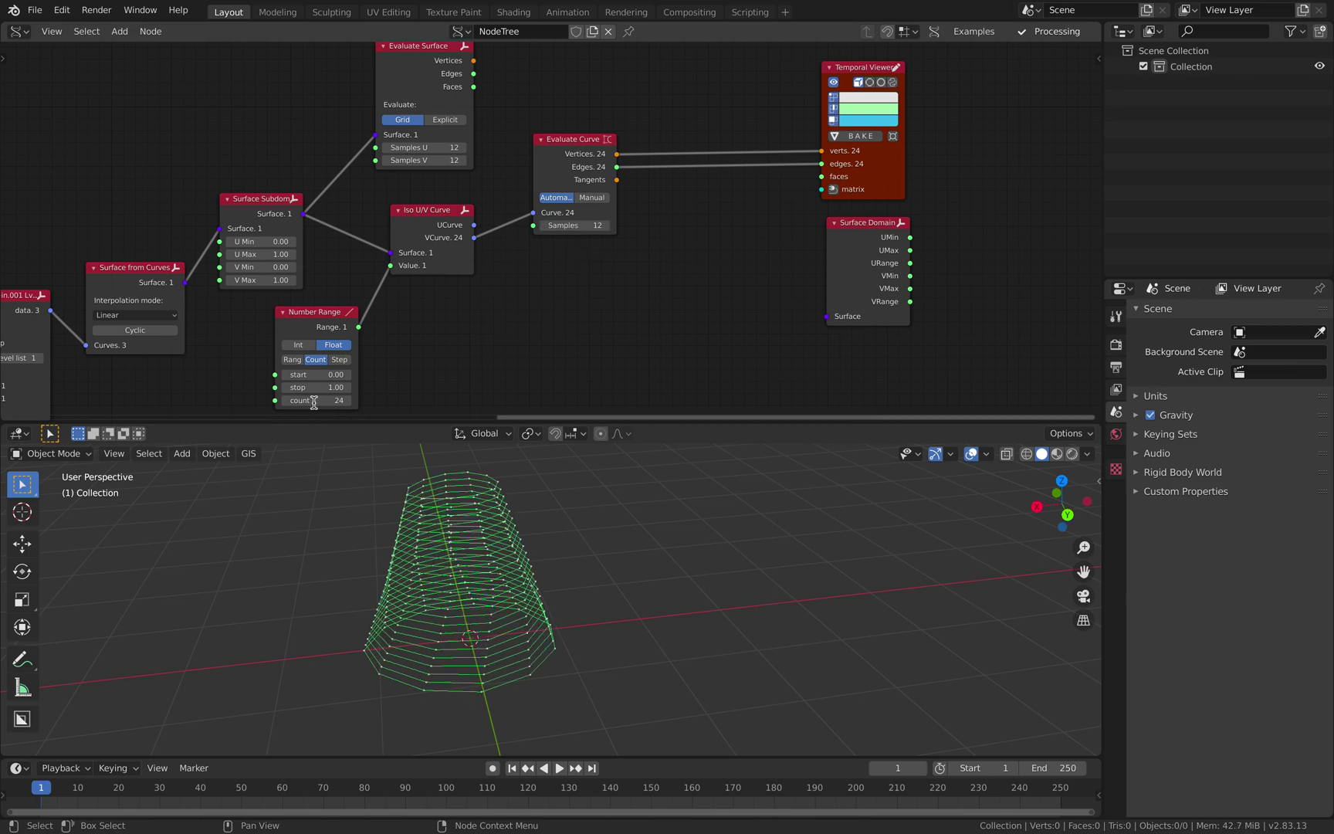
text(5)
key(Return)
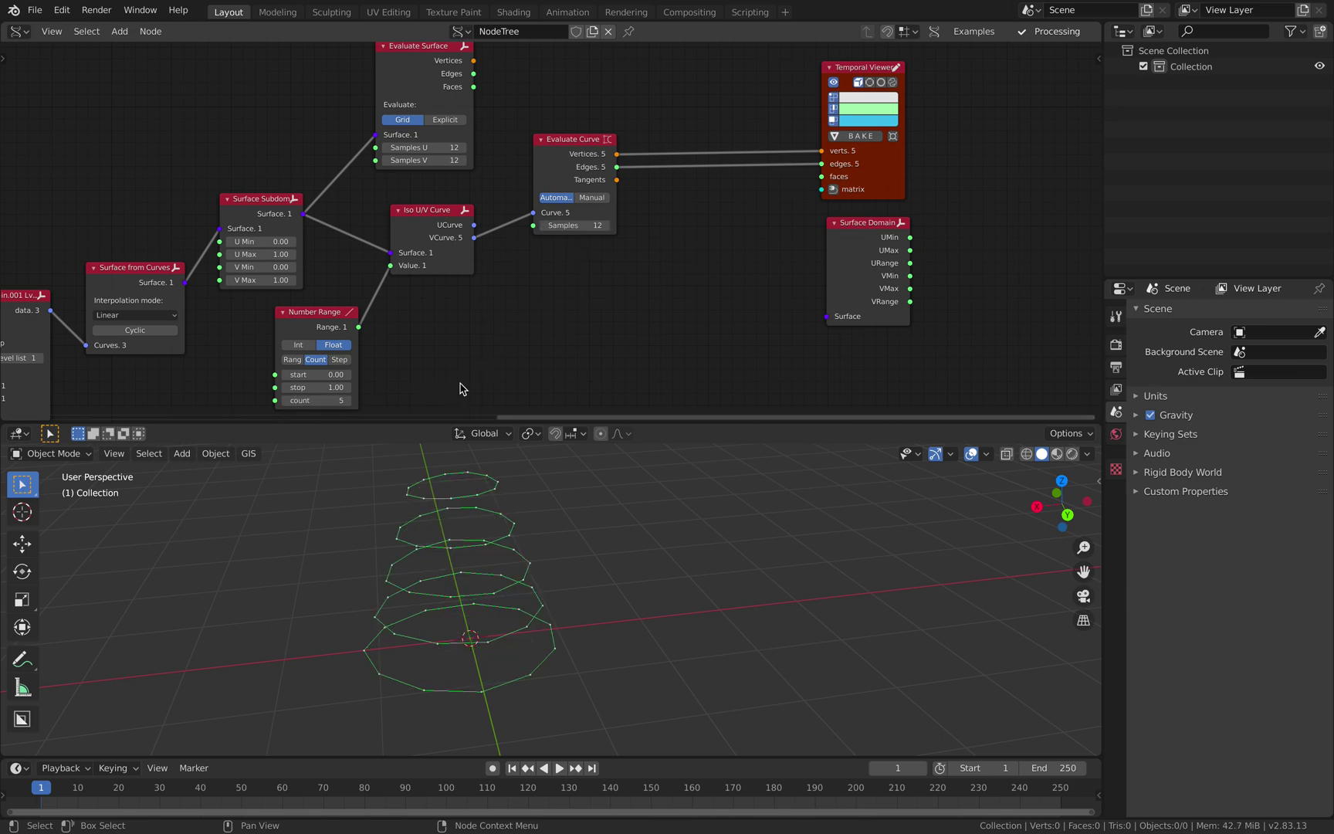
Step: Review the node tree from the NGon and Cubic Spline inputs through to Evaluate Curve, and examine the extracted curves in the viewport
key(KP_Decimal)
middle_drag(586, 326, 602, 325)
scroll(595, 331, down, 2)
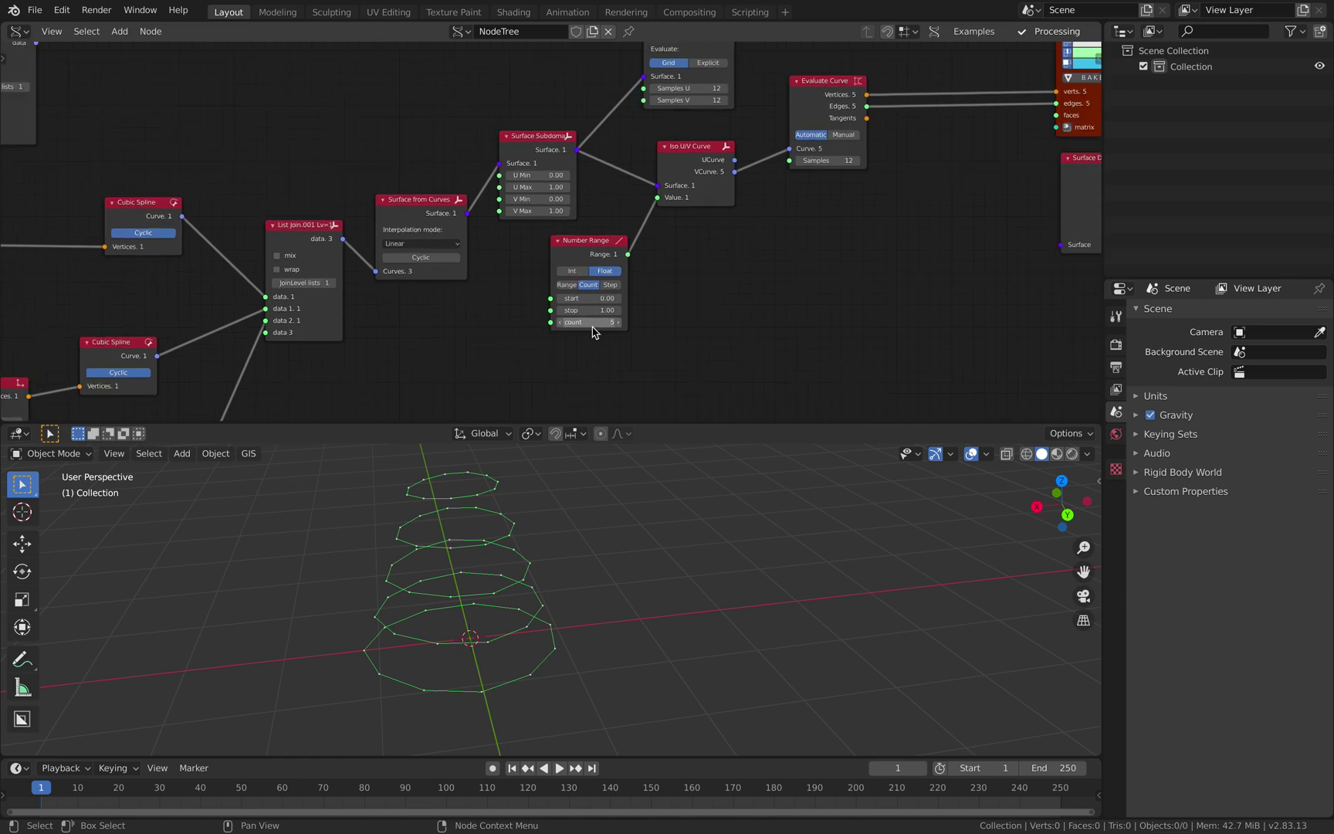
middle_drag(515, 316, 815, 282)
scroll(433, 306, down, 1)
scroll(432, 311, down, 8)
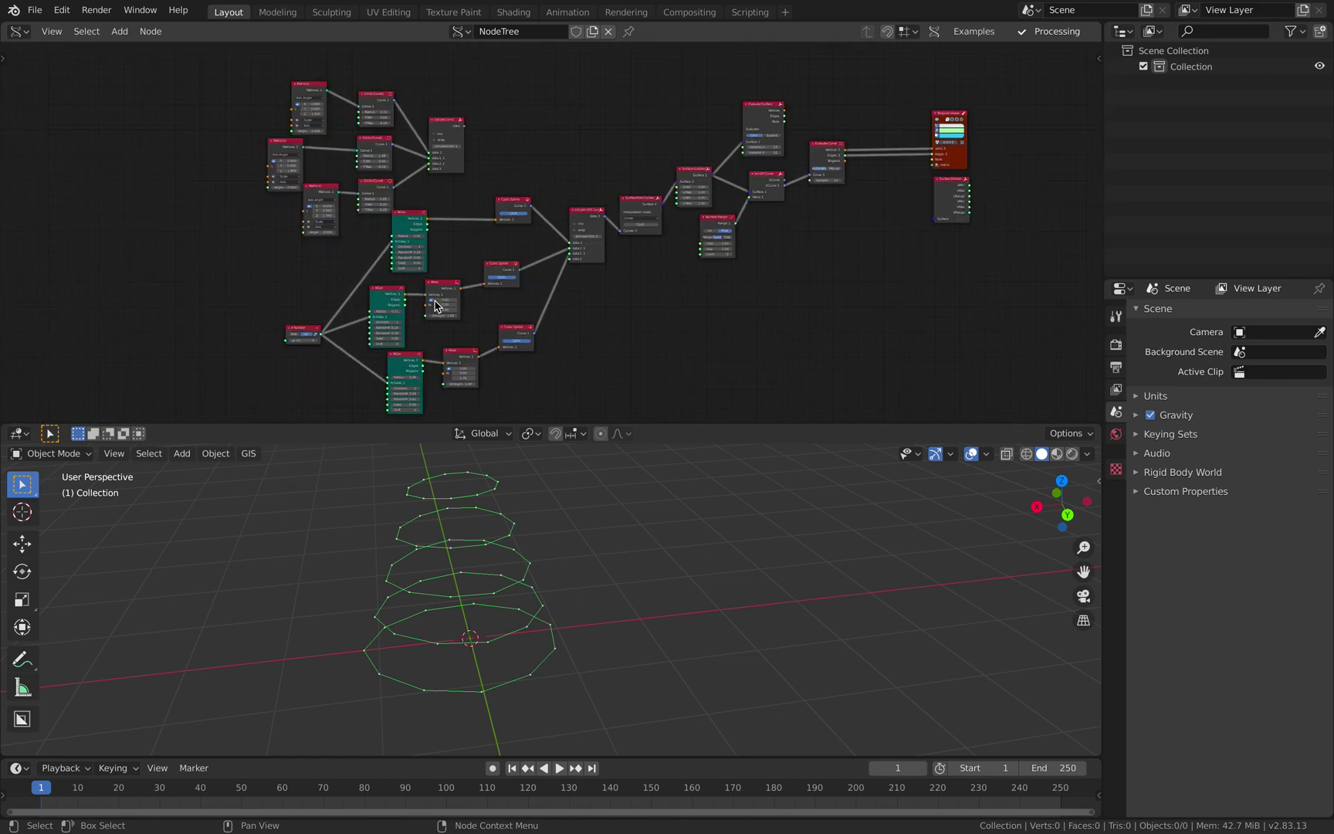
mouse_move(441, 298)
middle_down()
mouse_move(443, 277)
mouse_move(427, 274)
middle_up()
scroll(423, 318, up, 1)
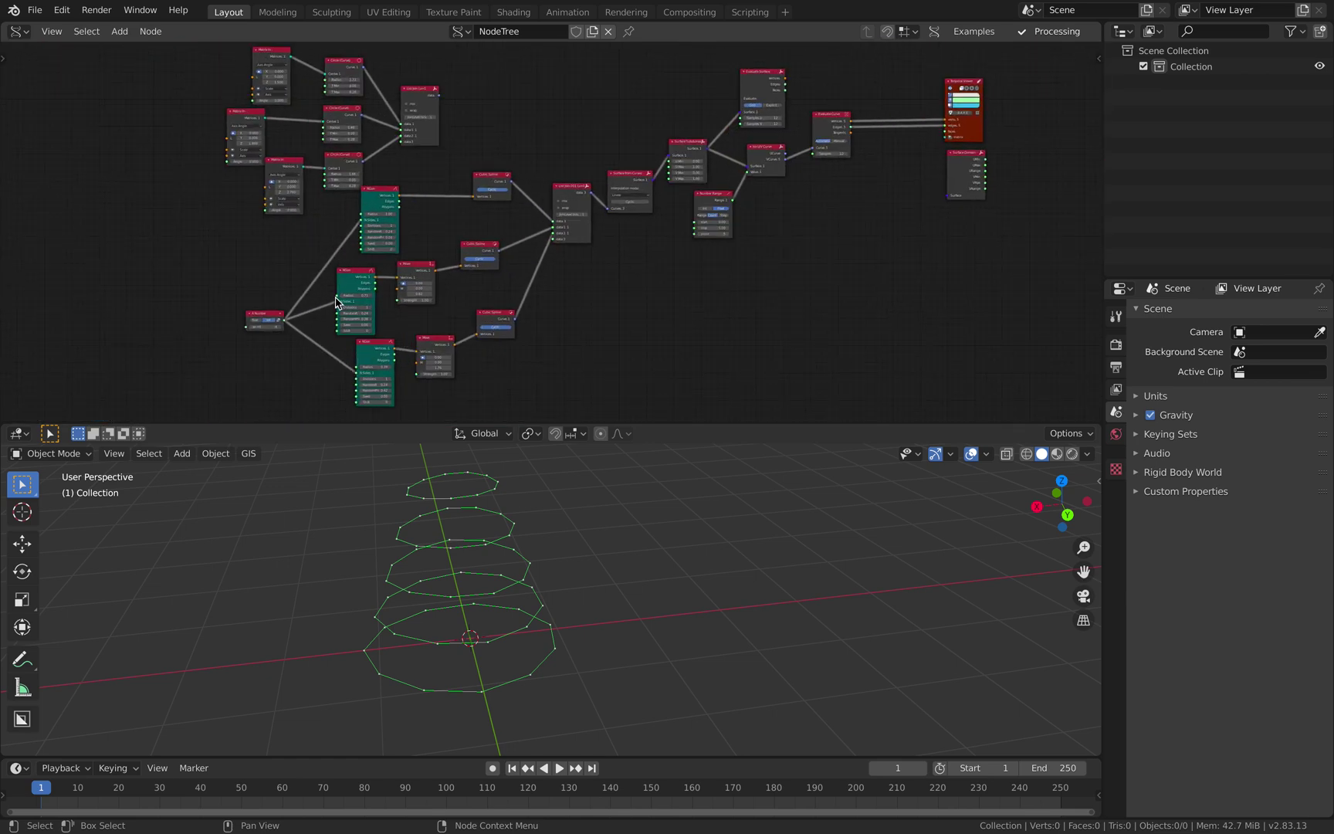
scroll(354, 279, up, 2)
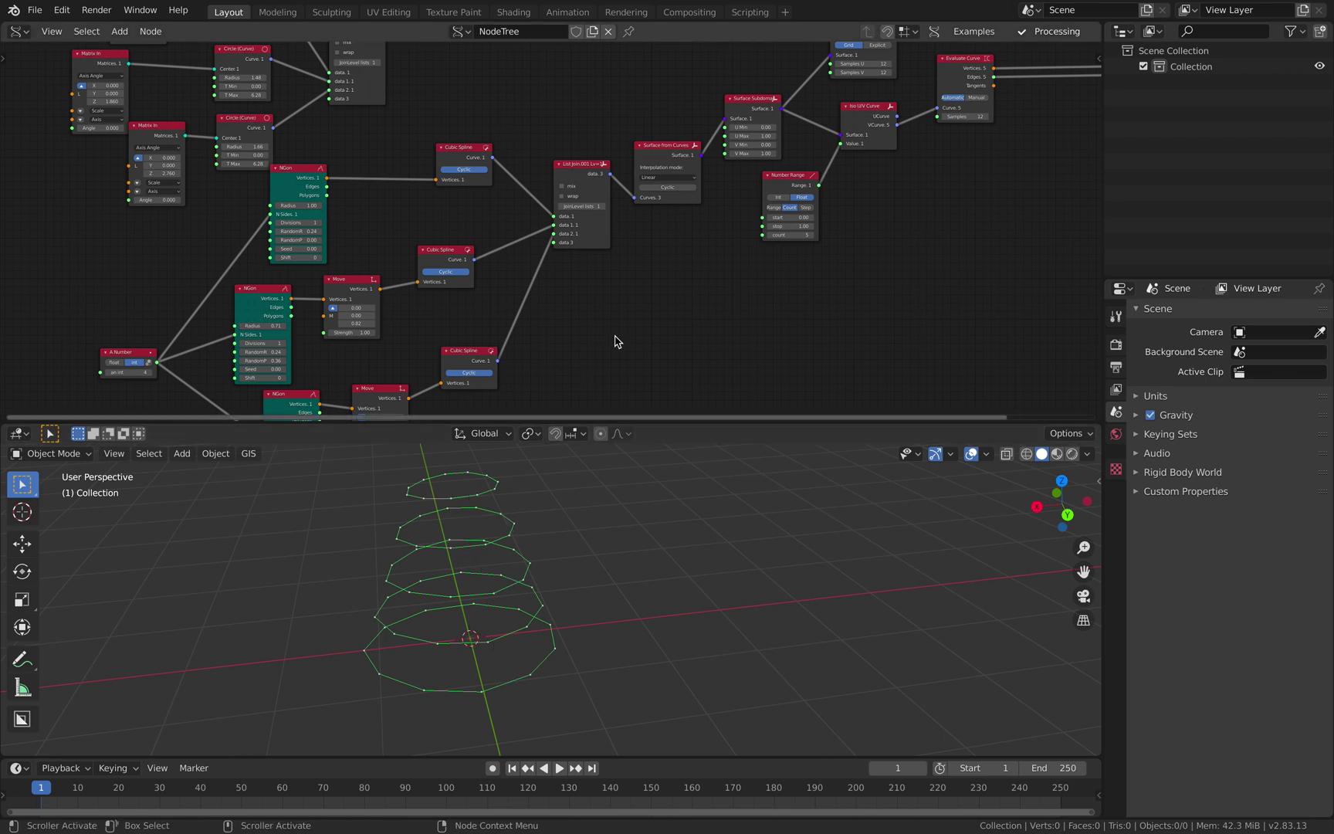
middle_drag(572, 334, 359, 376)
middle_drag(509, 338, 399, 403)
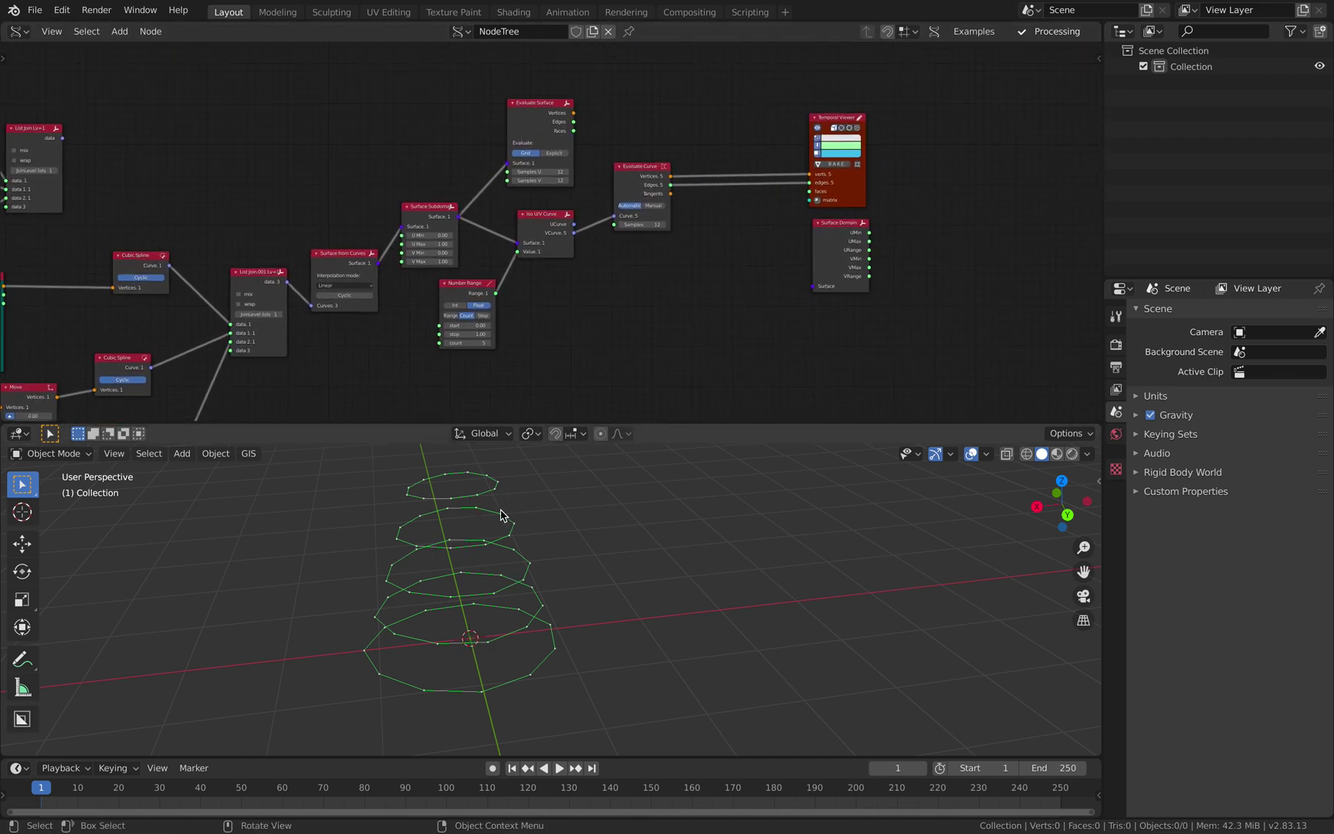
scroll(494, 510, up, 1)
scroll(461, 587, up, 2)
mouse_move(534, 308)
middle_down()
mouse_move(418, 277)
mouse_move(450, 322)
middle_up()
scroll(448, 330, up, 4)
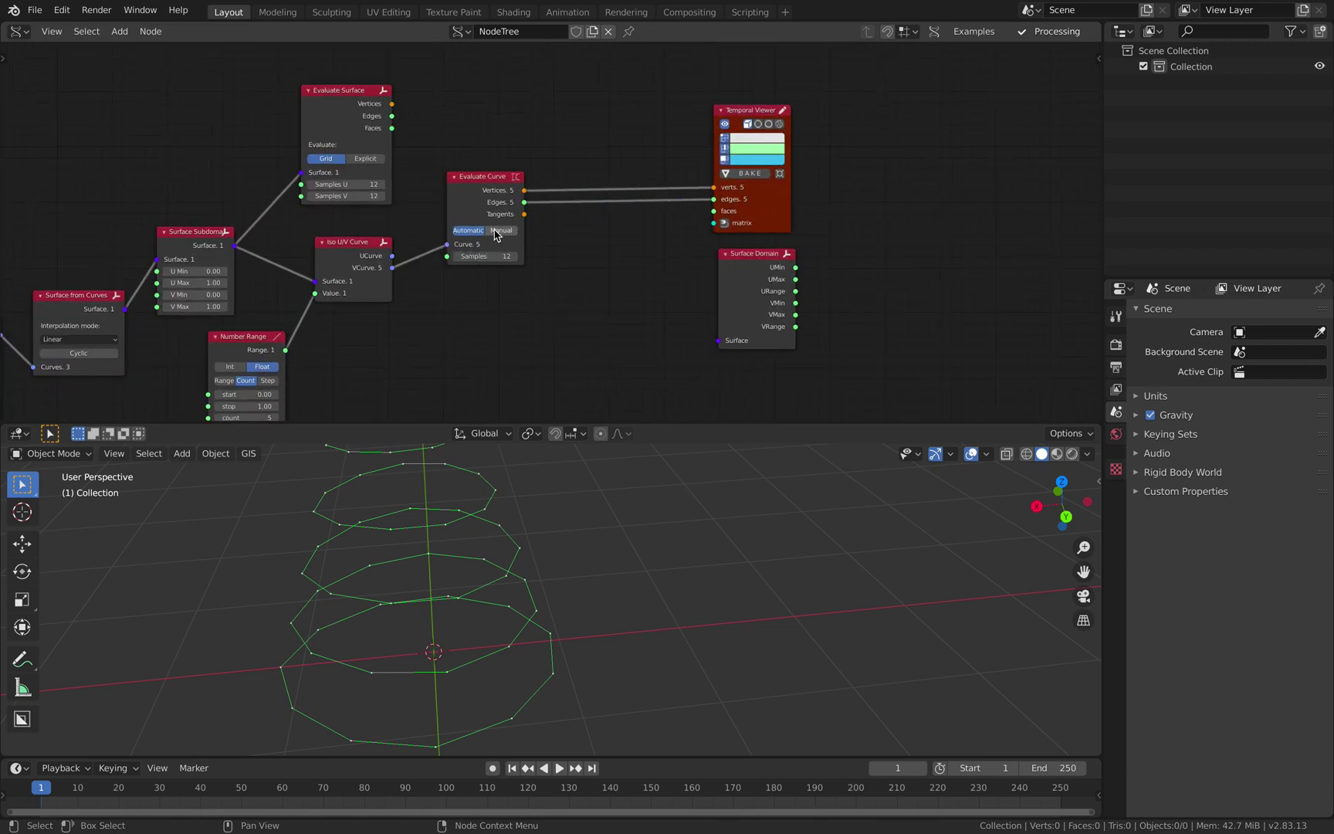
Step: Save the current blend file
scroll(489, 243, down, 3)
scroll(489, 243, left, 1)
key(ctrl+s)
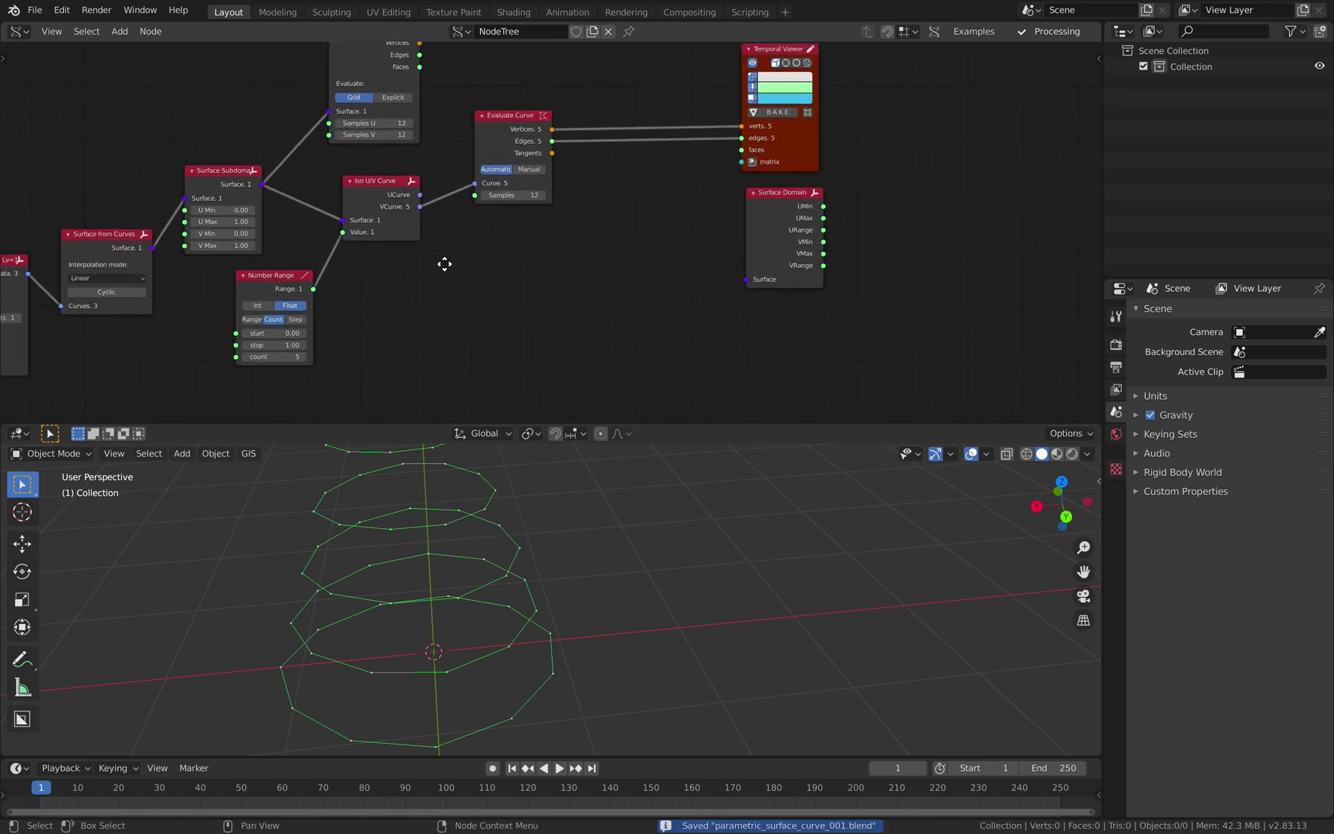
Step: Search for "uv" and place a UV Connection node in the free space between the Number Range and Surface Domain nodes
middle_drag(684, 248, 413, 263)
middle_drag(295, 314, 502, 231)
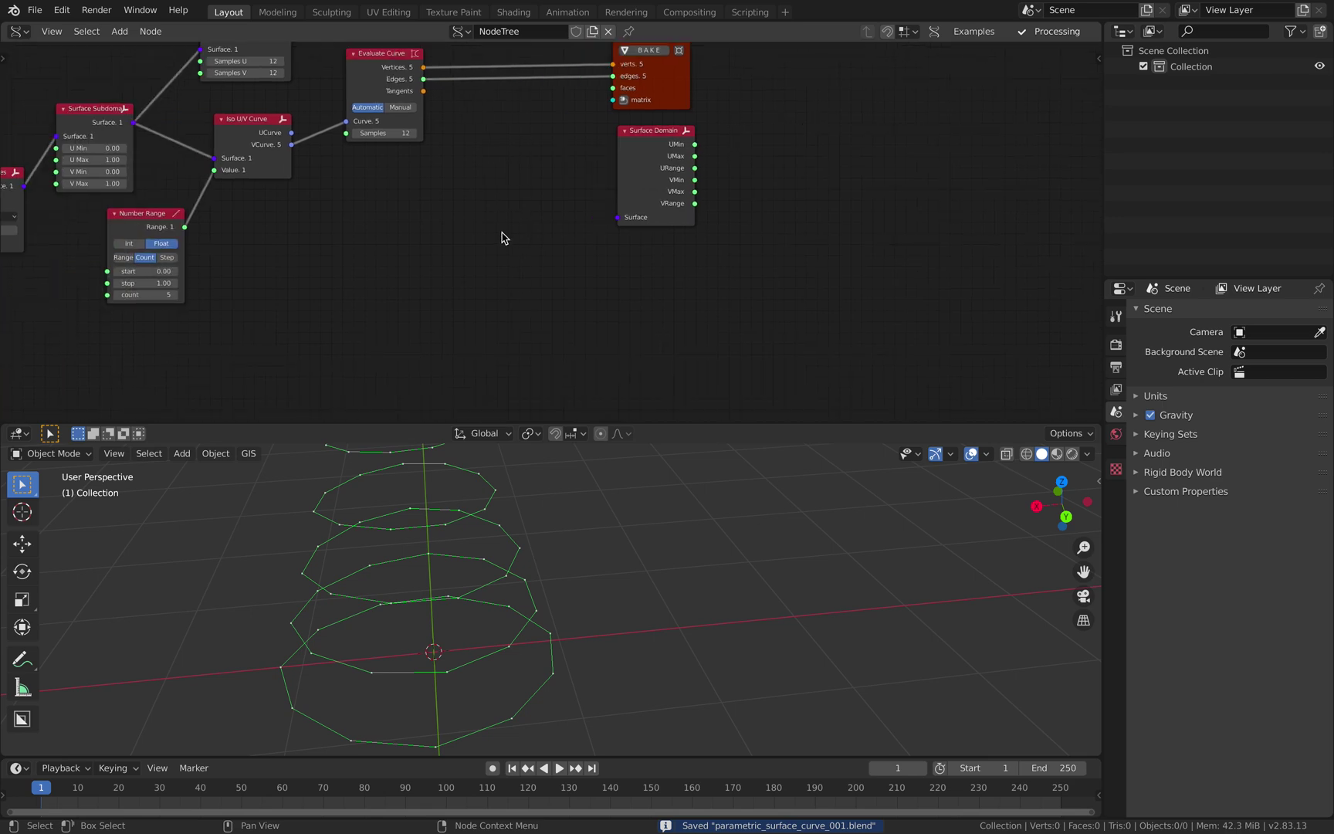
key(shift+a)
click(502, 235)
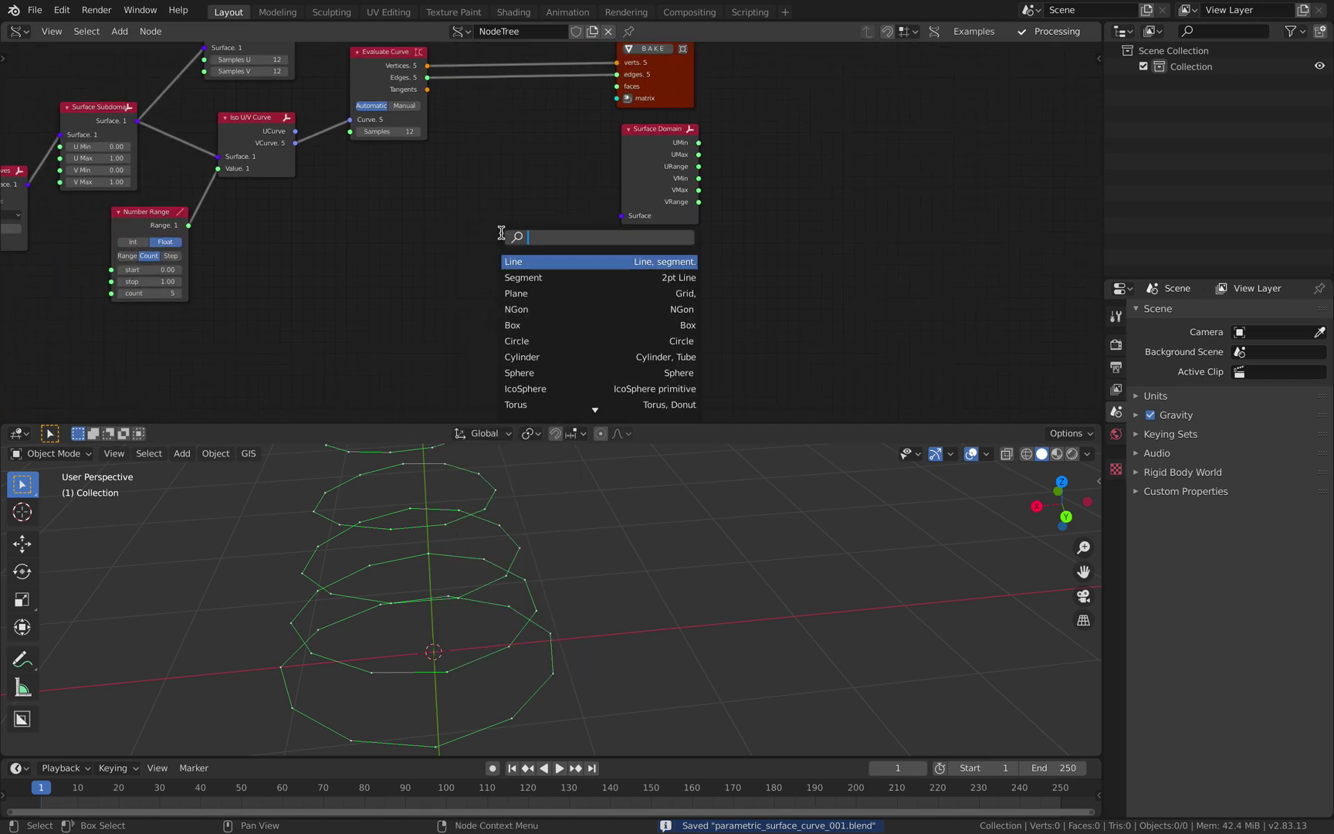
text(uv)
key(Down)
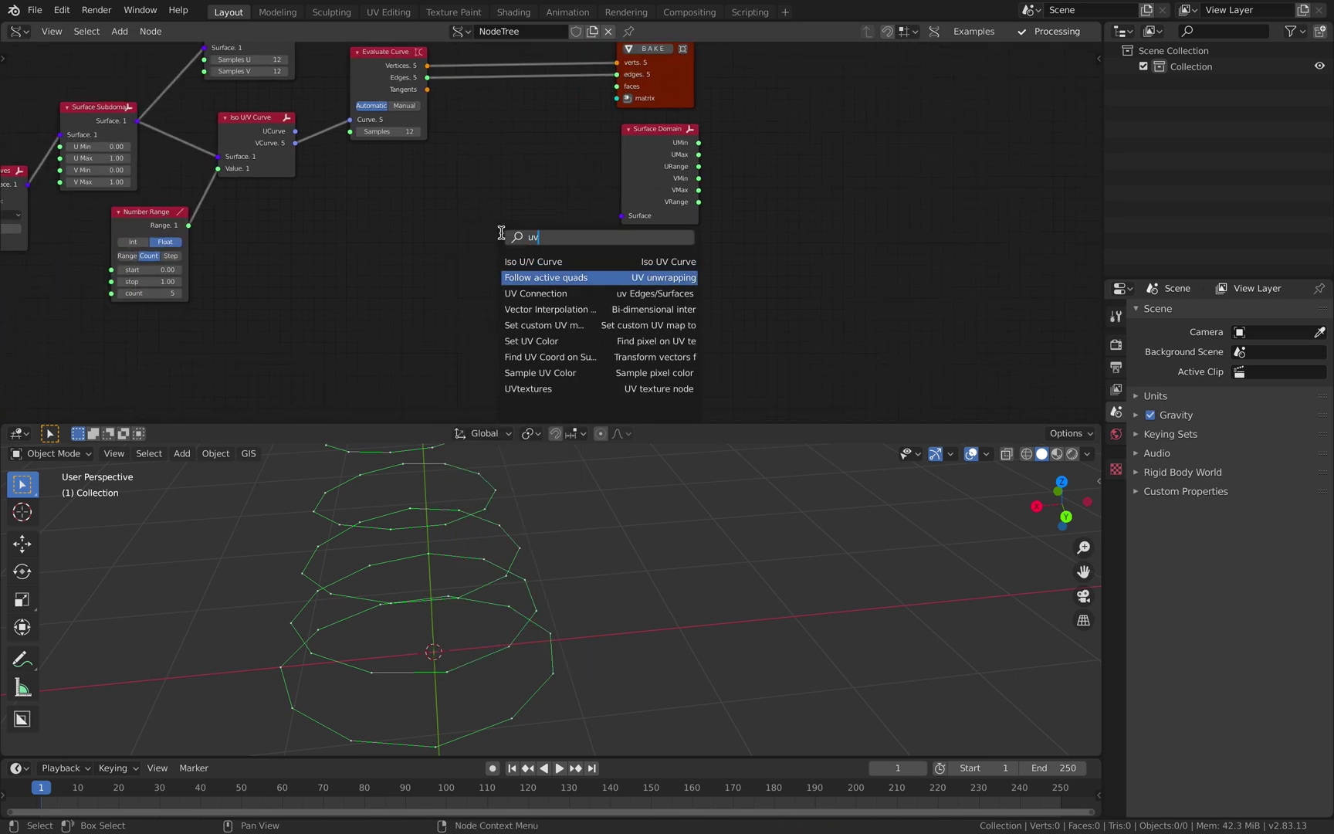
key(Down)
key(Return)
click(501, 232)
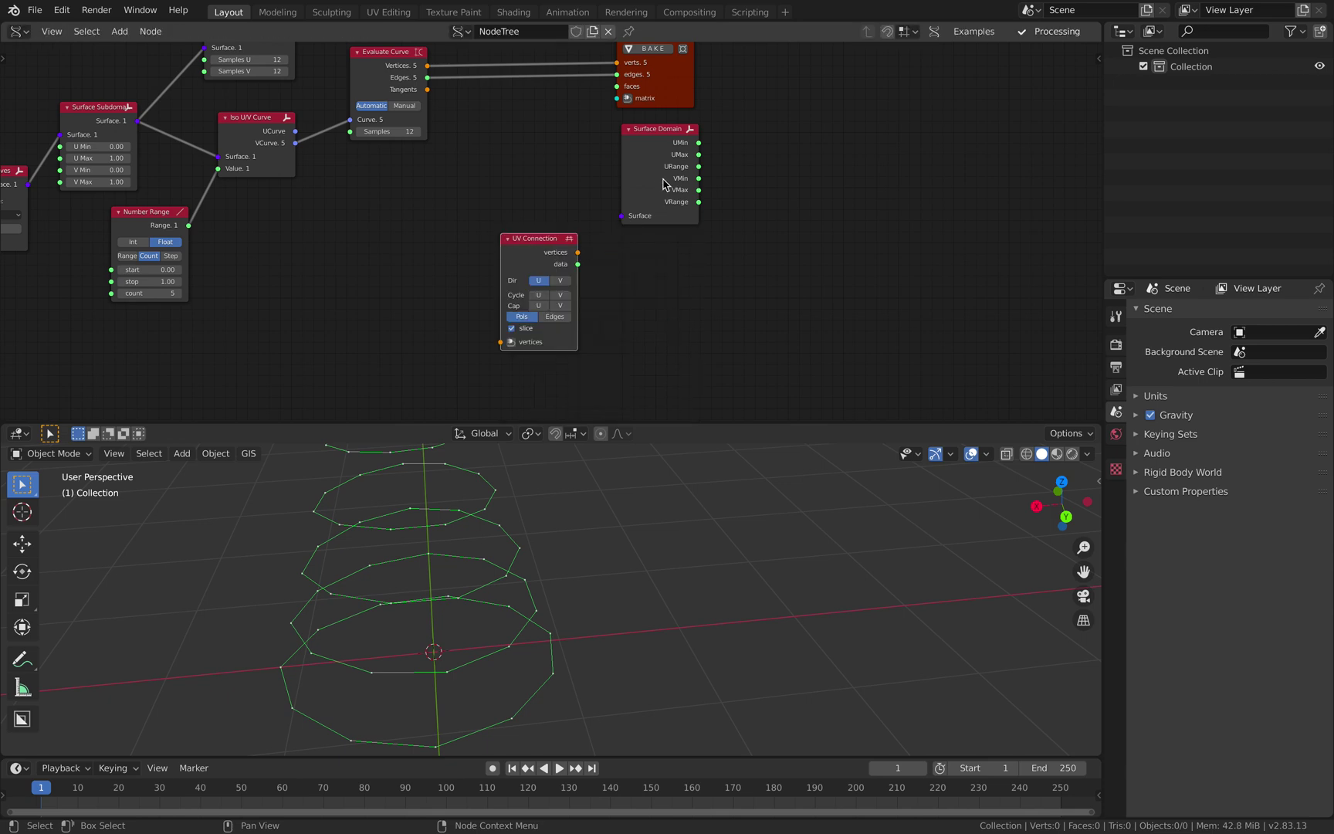
Step: Arrange the UV Connection node beside Evaluate Curve, moving the Surface Domain and Temporal Viewer nodes farther away to make room
drag(664, 184, 730, 180)
scroll(615, 227, up, 1)
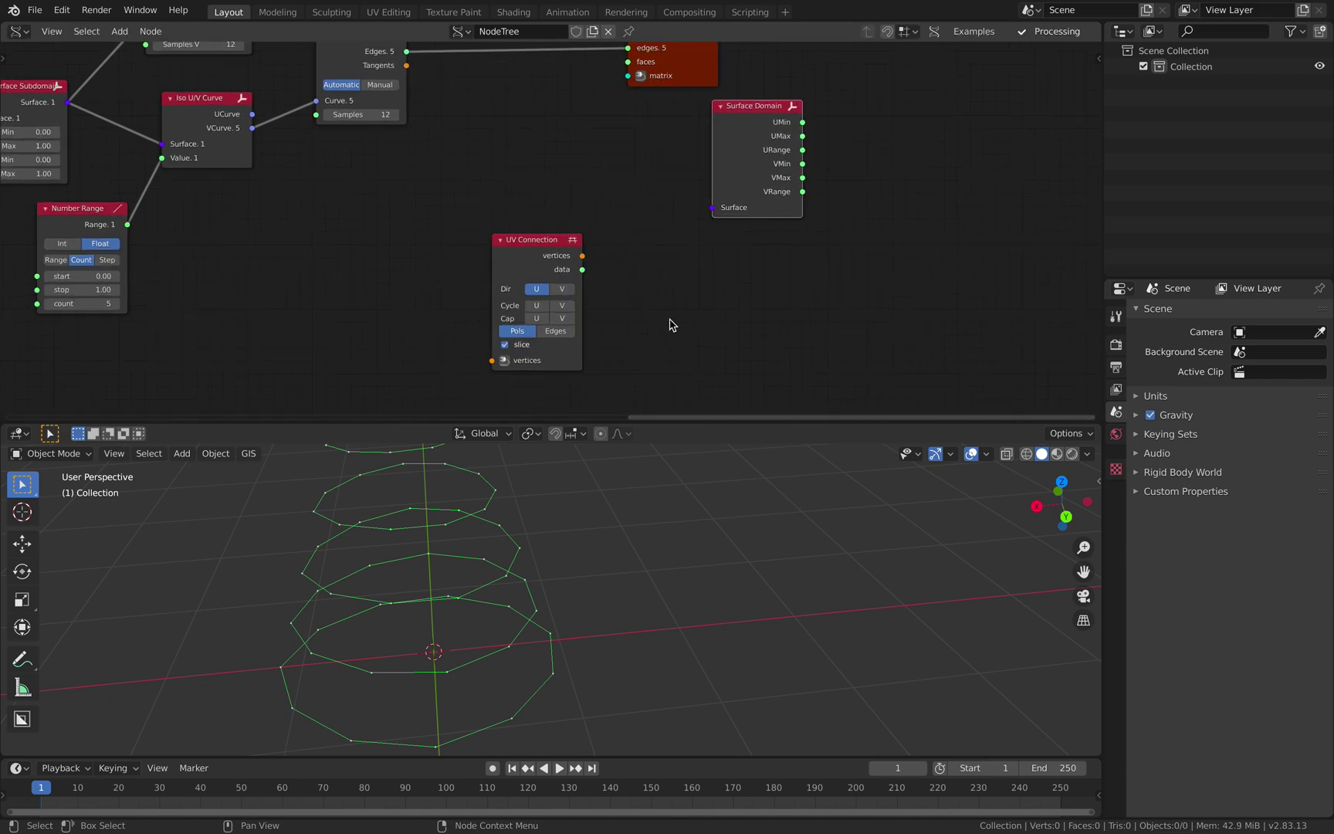
click(522, 239)
drag(522, 239, 491, 140)
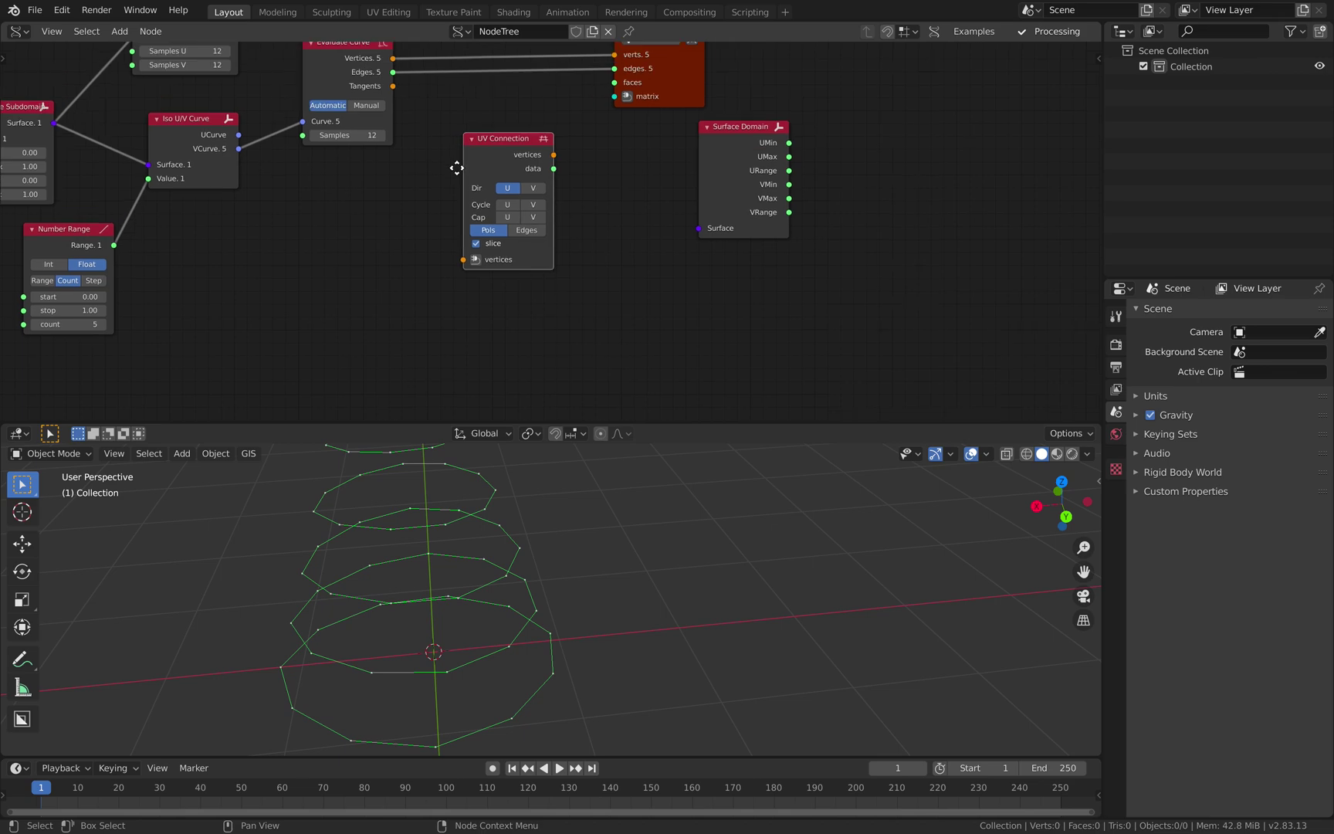
scroll(327, 189, down, 2)
drag(325, 197, 318, 239)
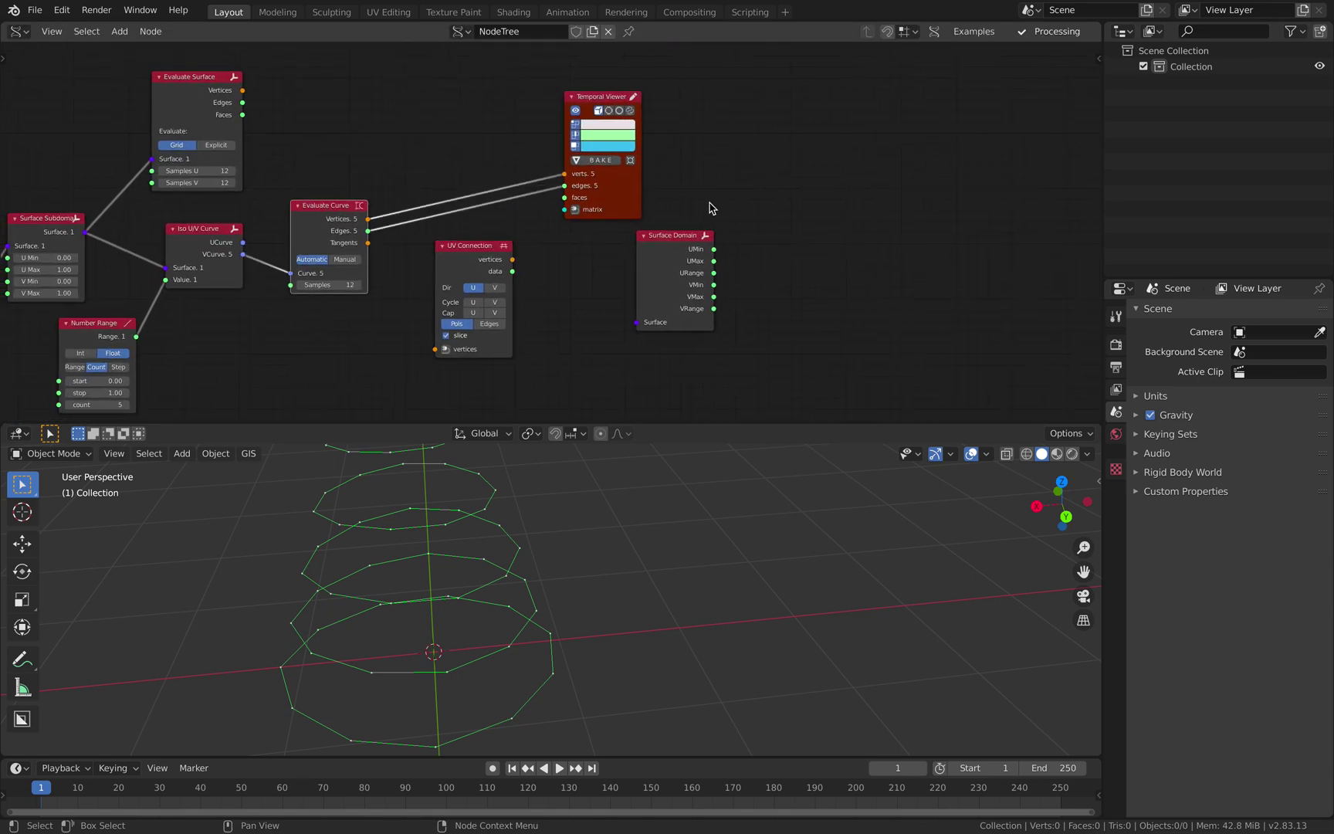
drag(640, 202, 665, 142)
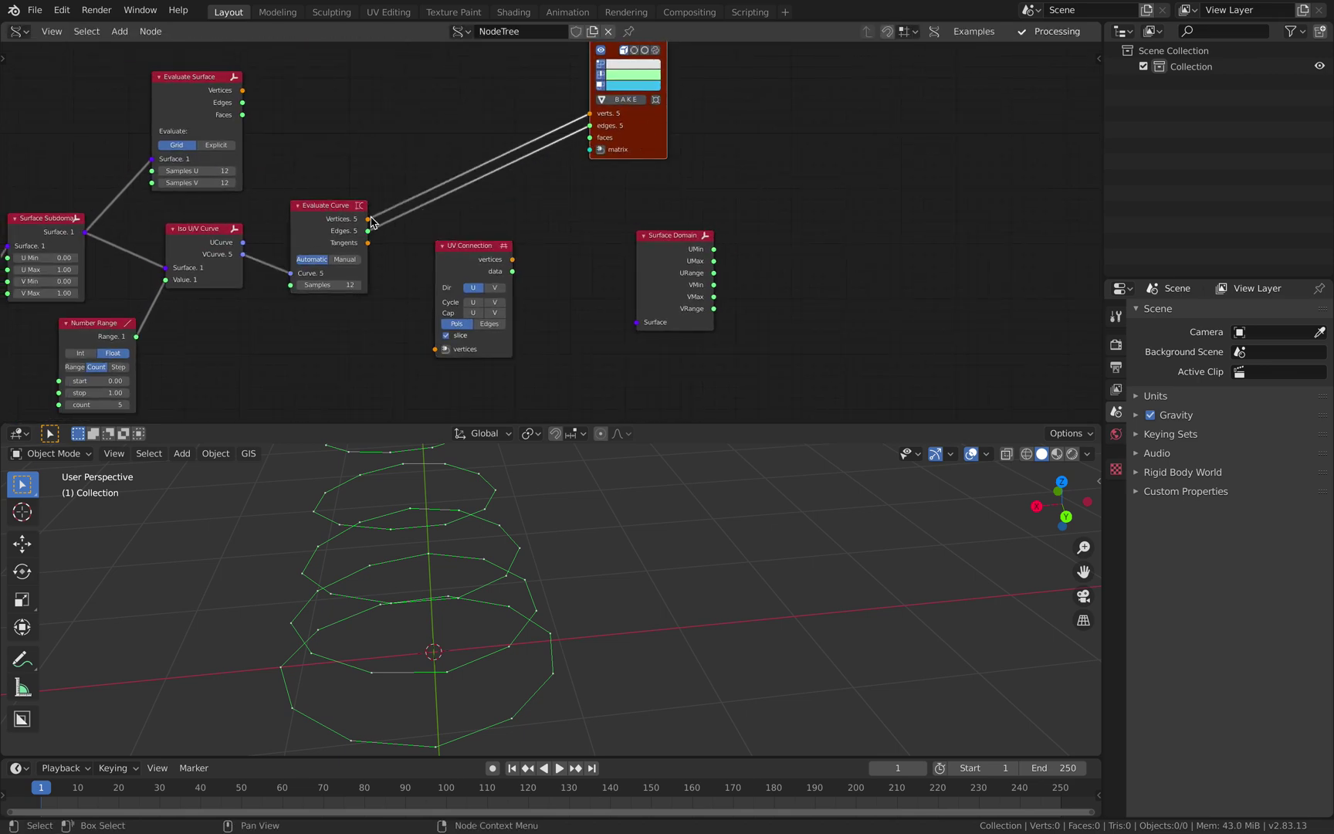
Step: Feed the Evaluate Curve vertices into UV Connection and display its vertices and data as faces through a duplicated Temporal Viewer
drag(371, 222, 436, 349)
drag(691, 262, 787, 244)
click(634, 154)
key(shift+d)
click(612, 393)
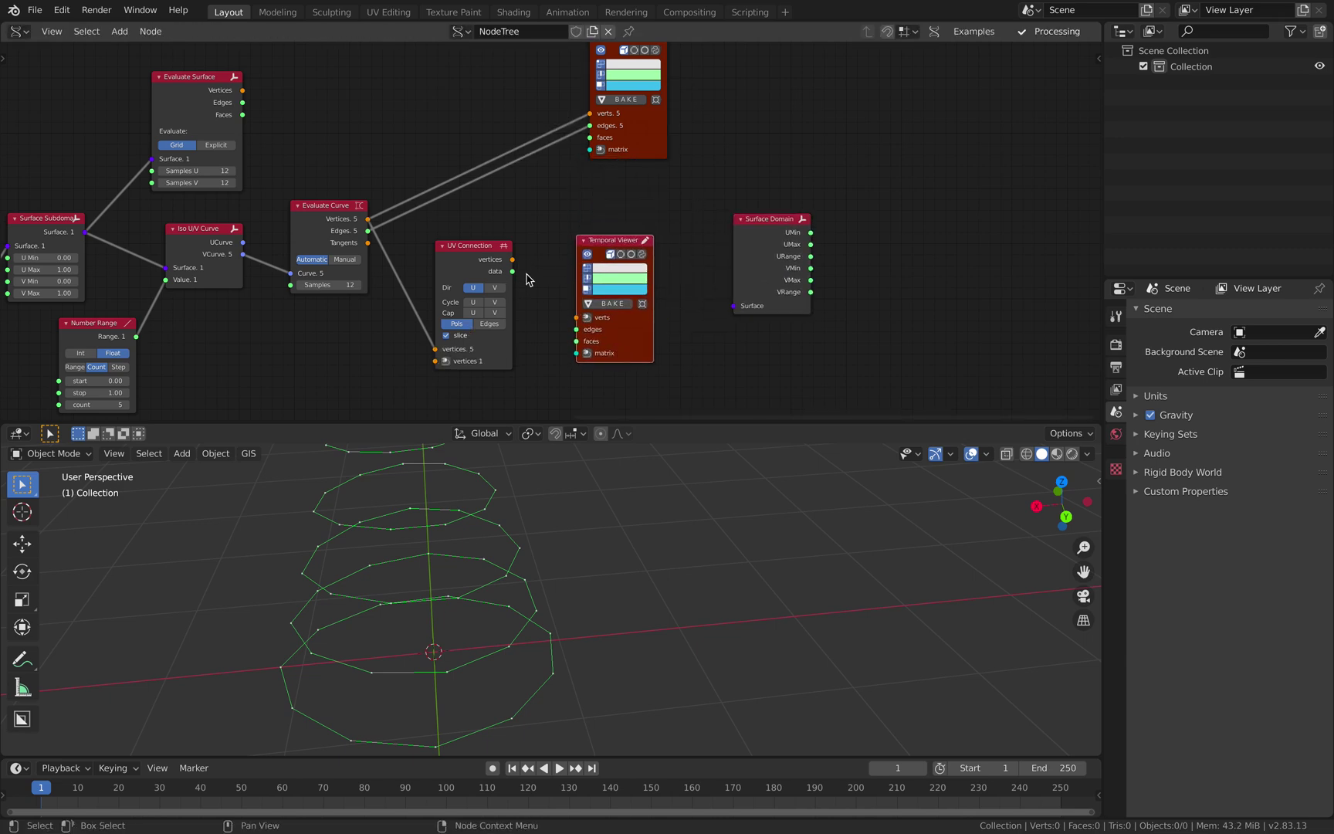
drag(512, 259, 577, 342)
drag(640, 145, 590, 166)
middle_drag(588, 211, 621, 158)
scroll(540, 240, up, 2)
Step: Try the U and V directions and the Edges and Pols outputs on the UV Connection node
click(528, 236)
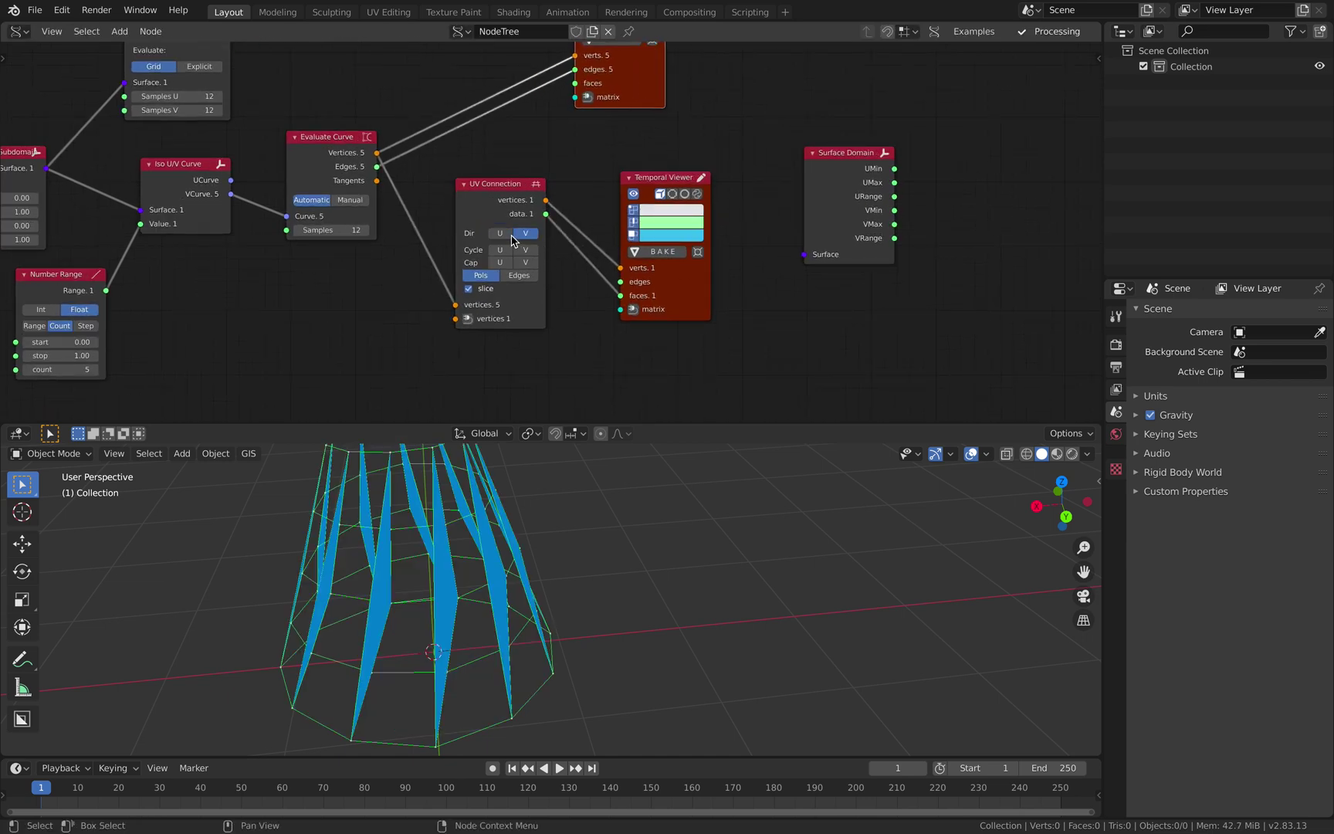
click(506, 235)
click(526, 234)
click(517, 276)
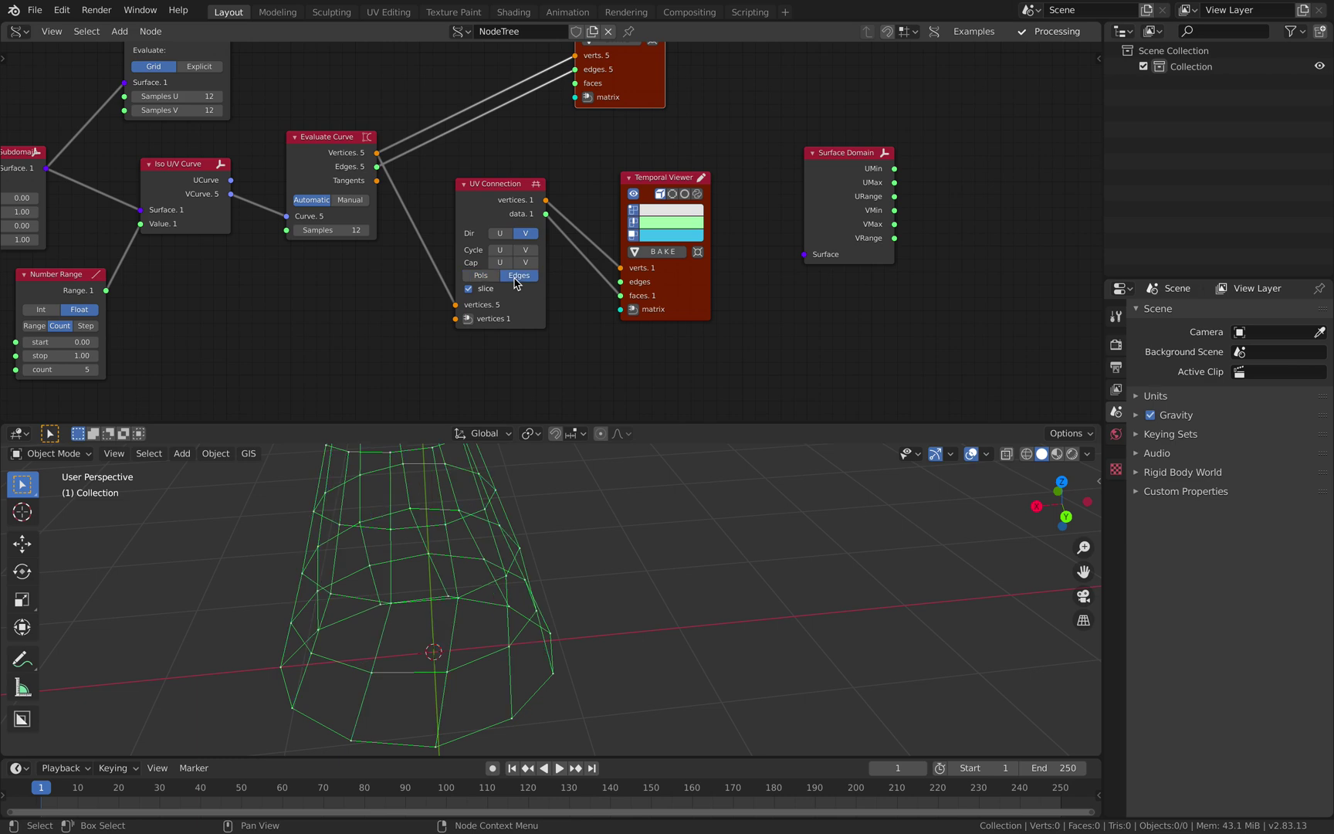
click(488, 275)
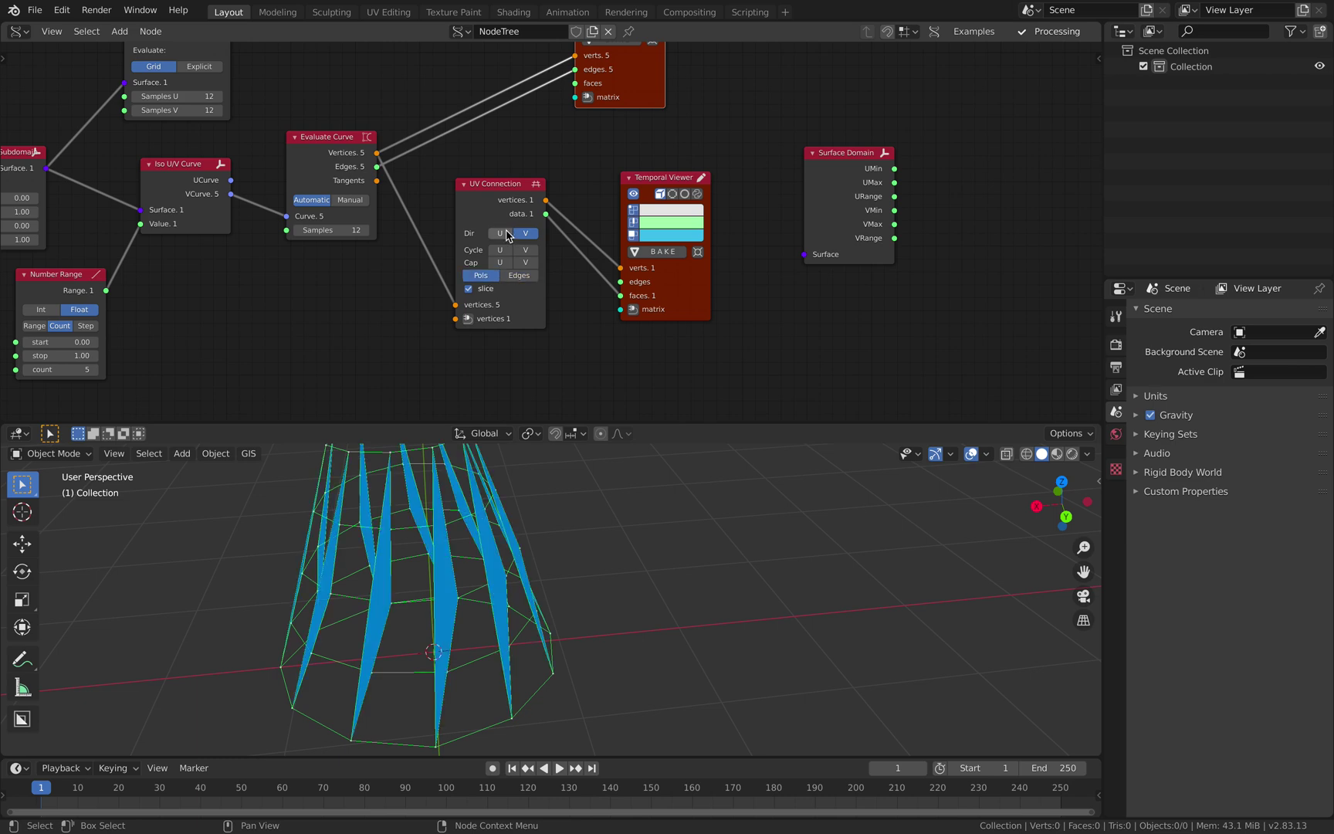
click(506, 235)
mouse_move(494, 463)
middle_down()
mouse_move(467, 500)
mouse_move(510, 479)
middle_up()
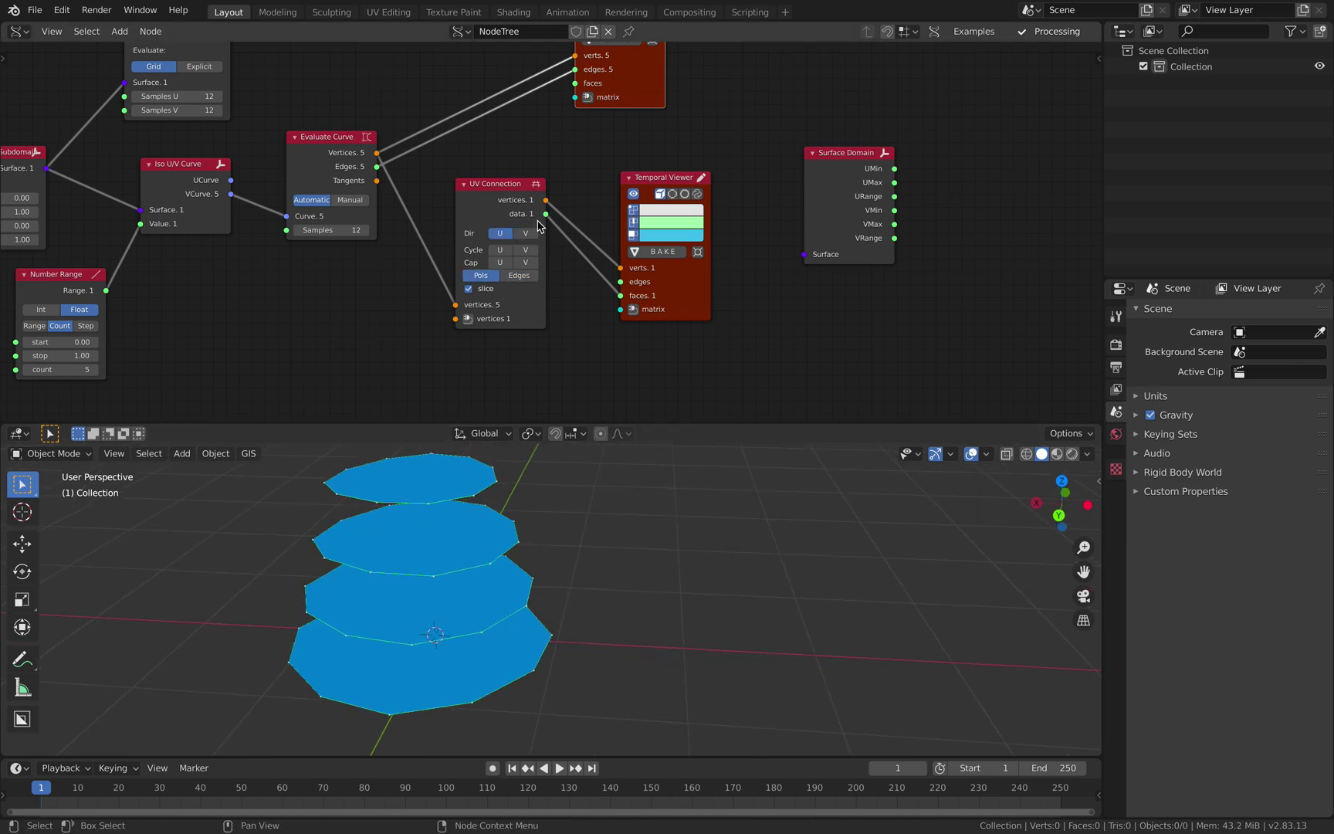
Step: Set the UV Connection direction to V and turn off slice to form faces between the curves
click(525, 233)
click(499, 234)
click(518, 234)
click(484, 290)
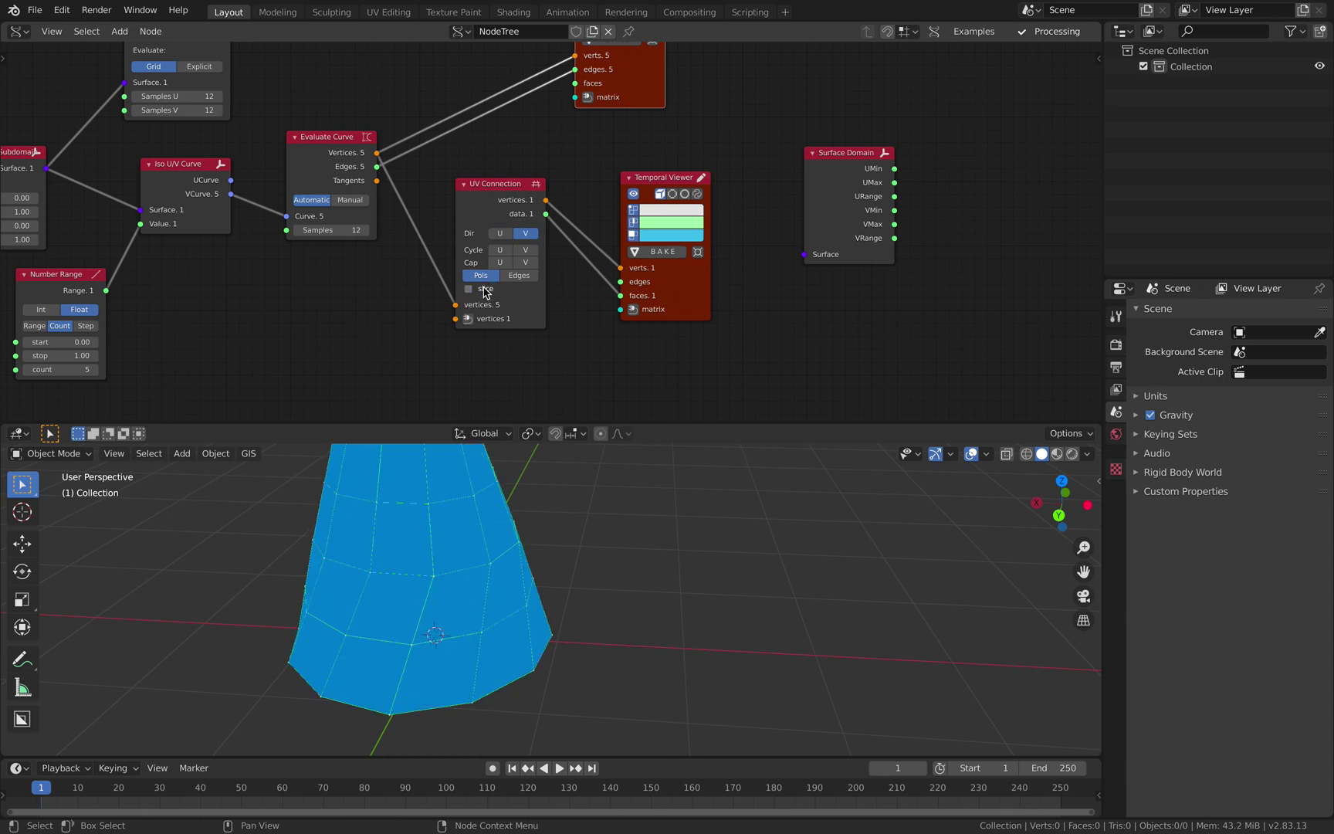
scroll(521, 559, down, 3)
middle_drag(522, 559, 606, 549)
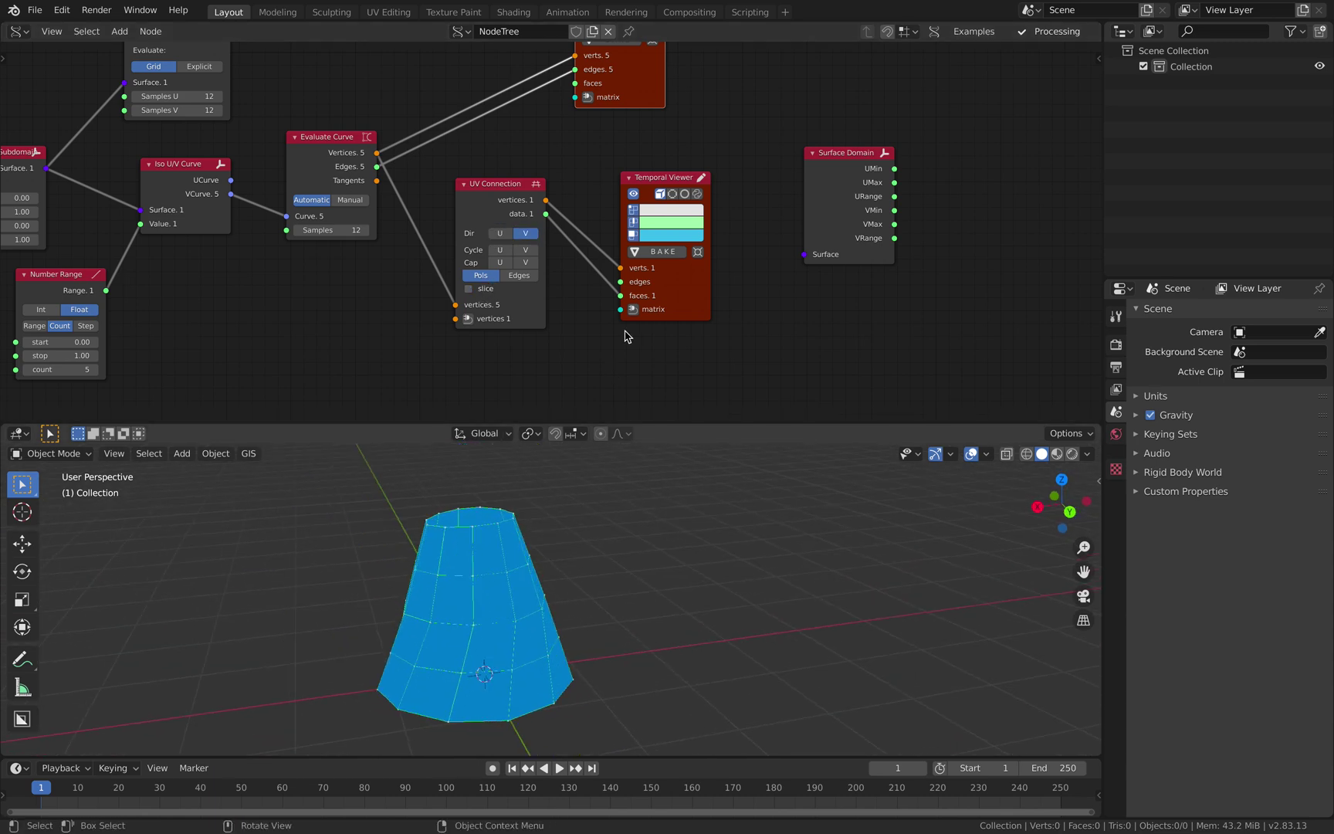
Step: Bake the UV Connection surface to a mesh and move the mesh along the X axis to about -2 m
click(657, 252)
key(g)
key(x)
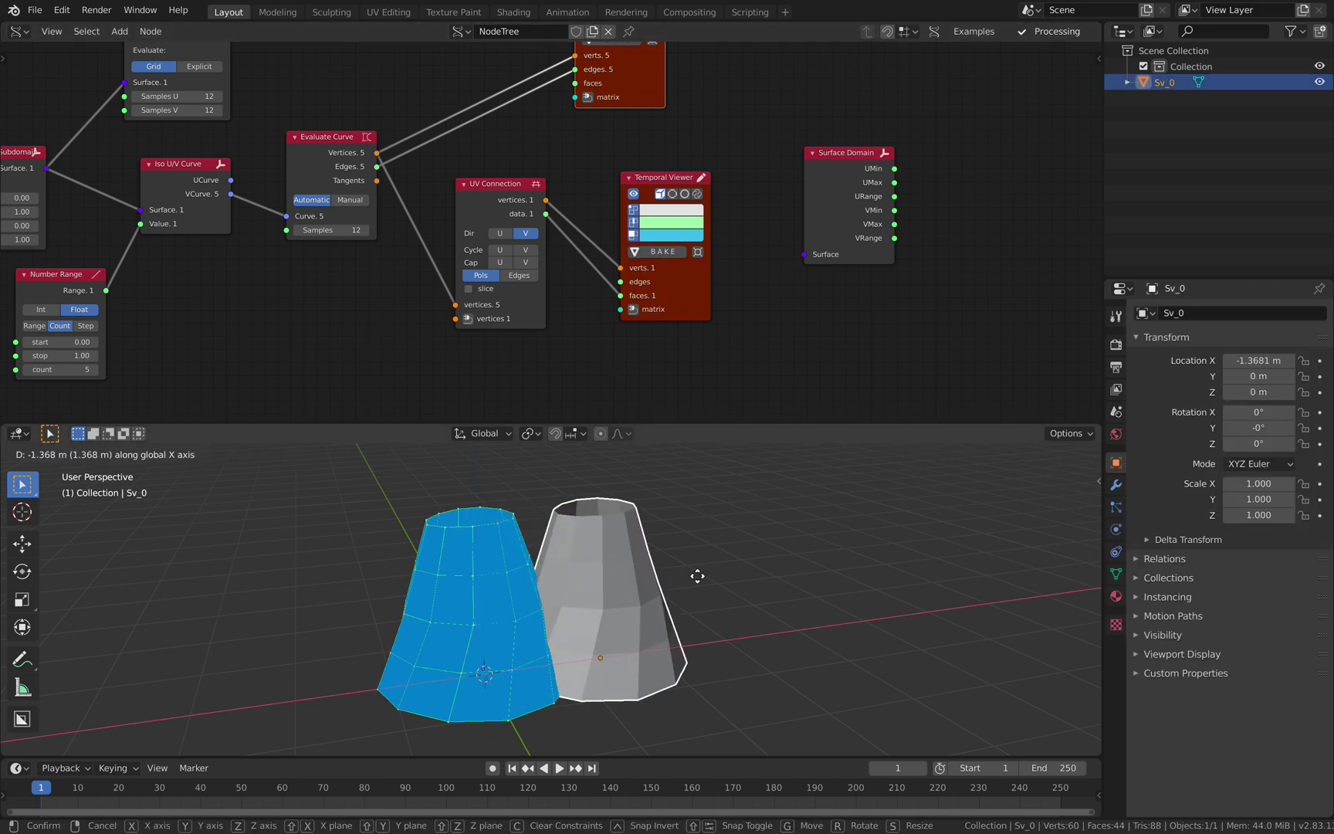
click(730, 579)
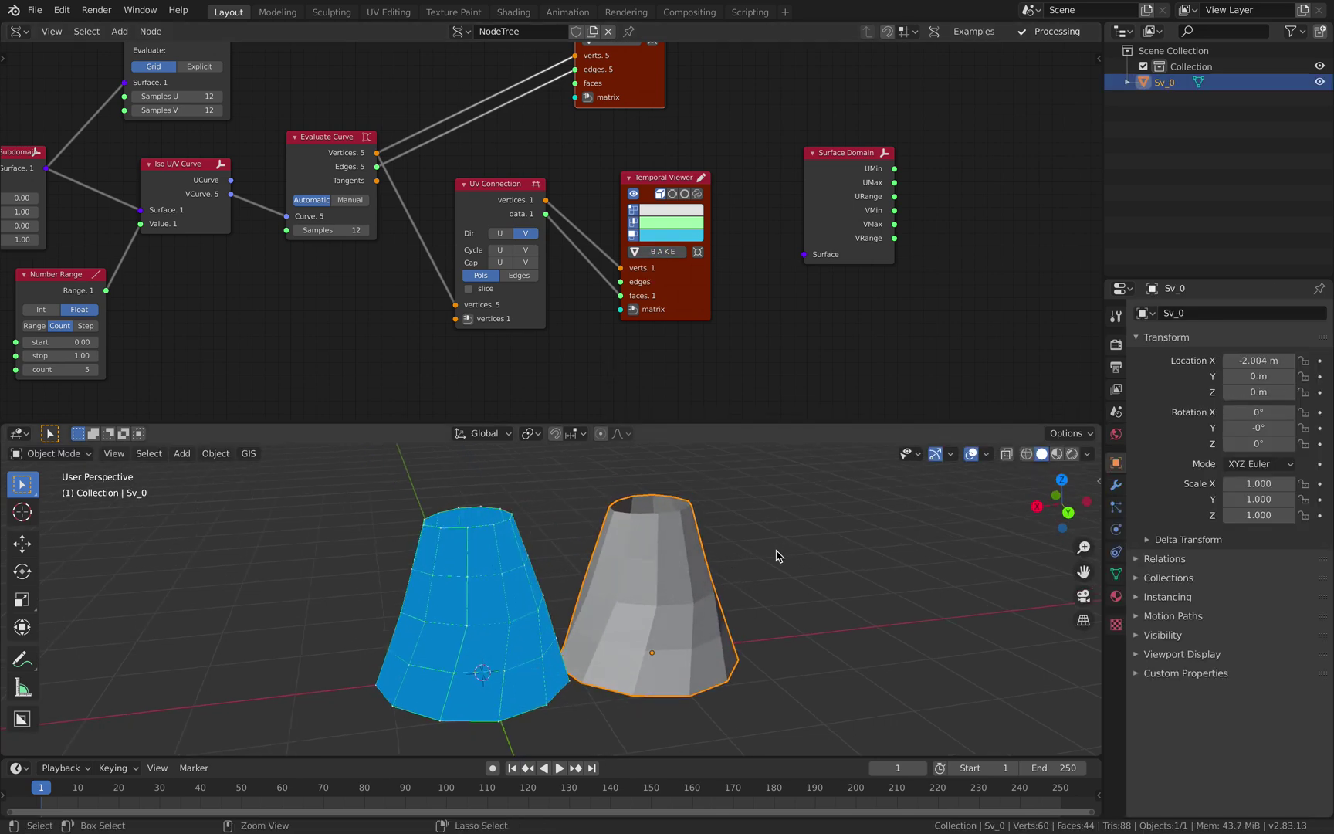
Step: Apply subdivision level 2 to the baked mesh and move it farther along X to about -2.32 m
key(ctrl+2)
middle_drag(635, 552, 608, 564)
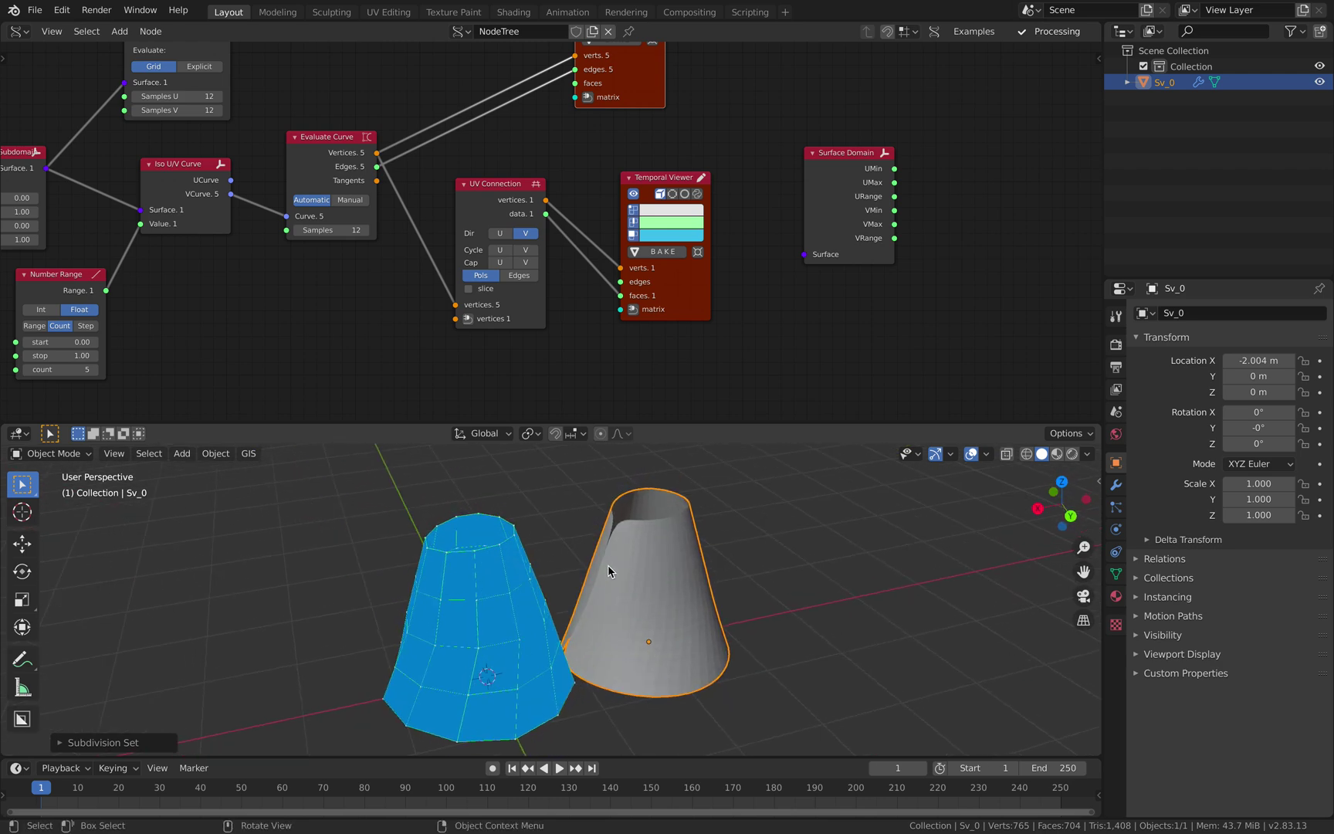
key(g)
key(x)
click(668, 564)
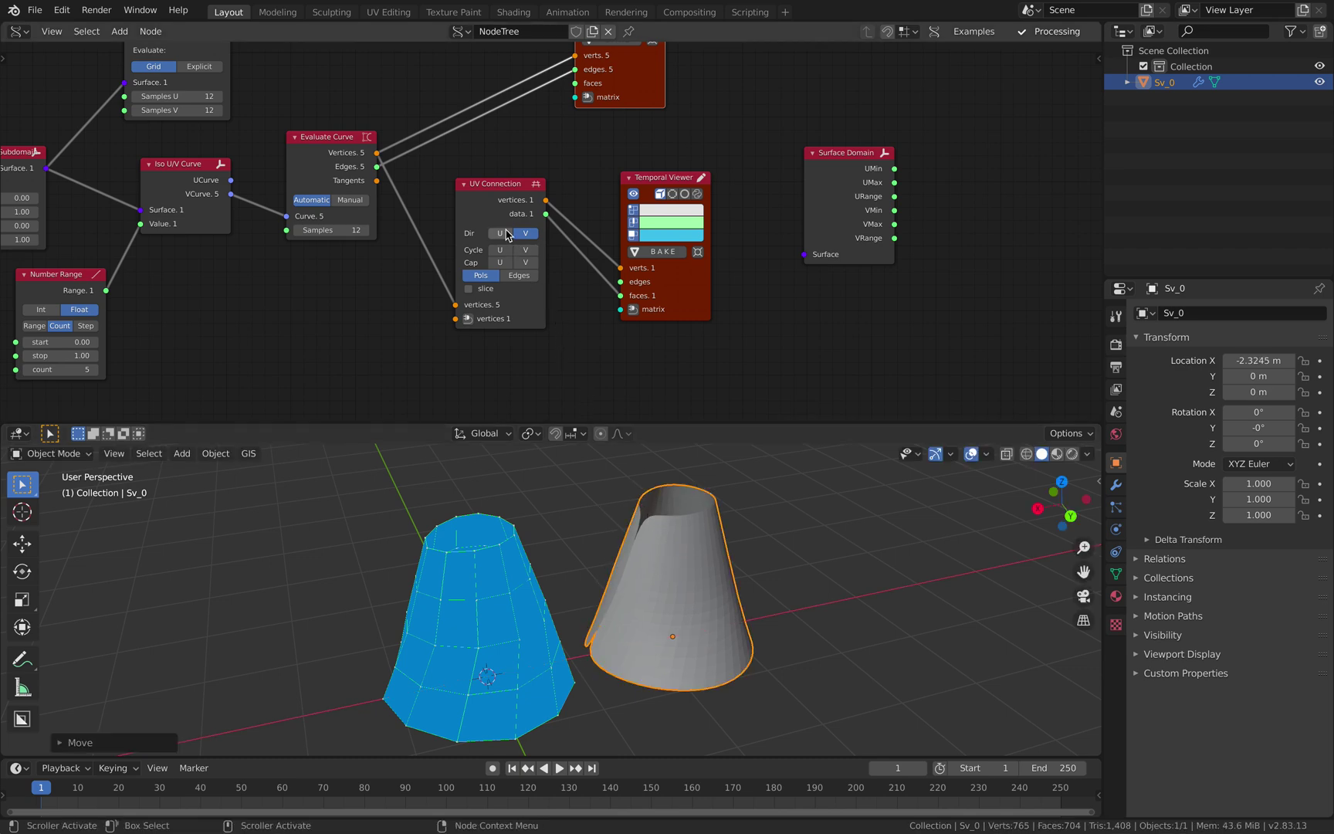
Step: Move the Matrix, Circle and List Join node group farther away from the NGon spline network and save the blend file
middle_drag(688, 536, 642, 549)
scroll(368, 294, down, 4)
middle_drag(367, 295, 834, 316)
middle_drag(611, 328, 703, 317)
scroll(703, 316, down, 1)
scroll(702, 323, down, 3)
middle_drag(505, 116, 586, 149)
click(433, 179)
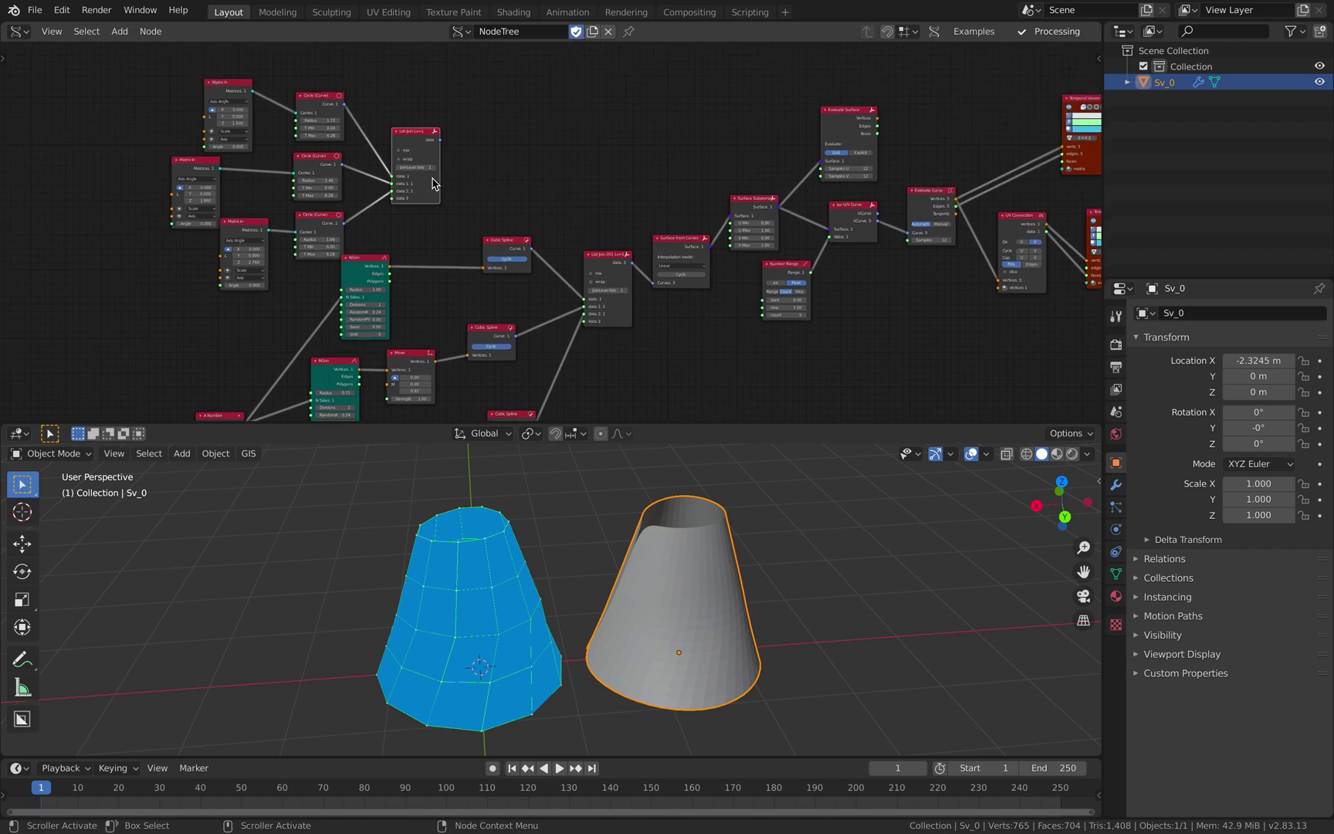
key(g)
click(648, 104)
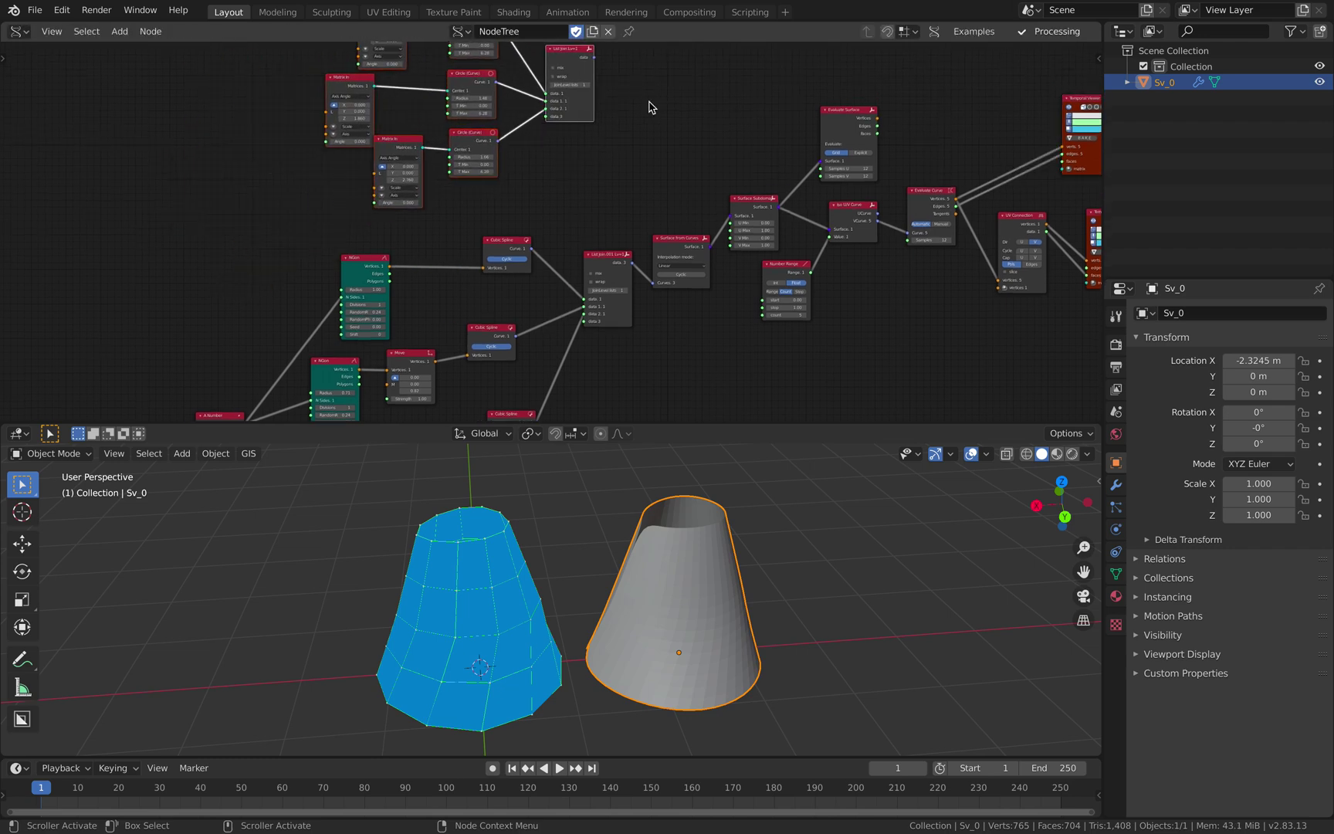
middle_drag(653, 105, 467, 153)
key(g)
click(528, 131)
key(ctrl+s)
Step: Annotate the free space beside the NGon nodes with three stacked freehand curves
middle_drag(366, 186, 716, 87)
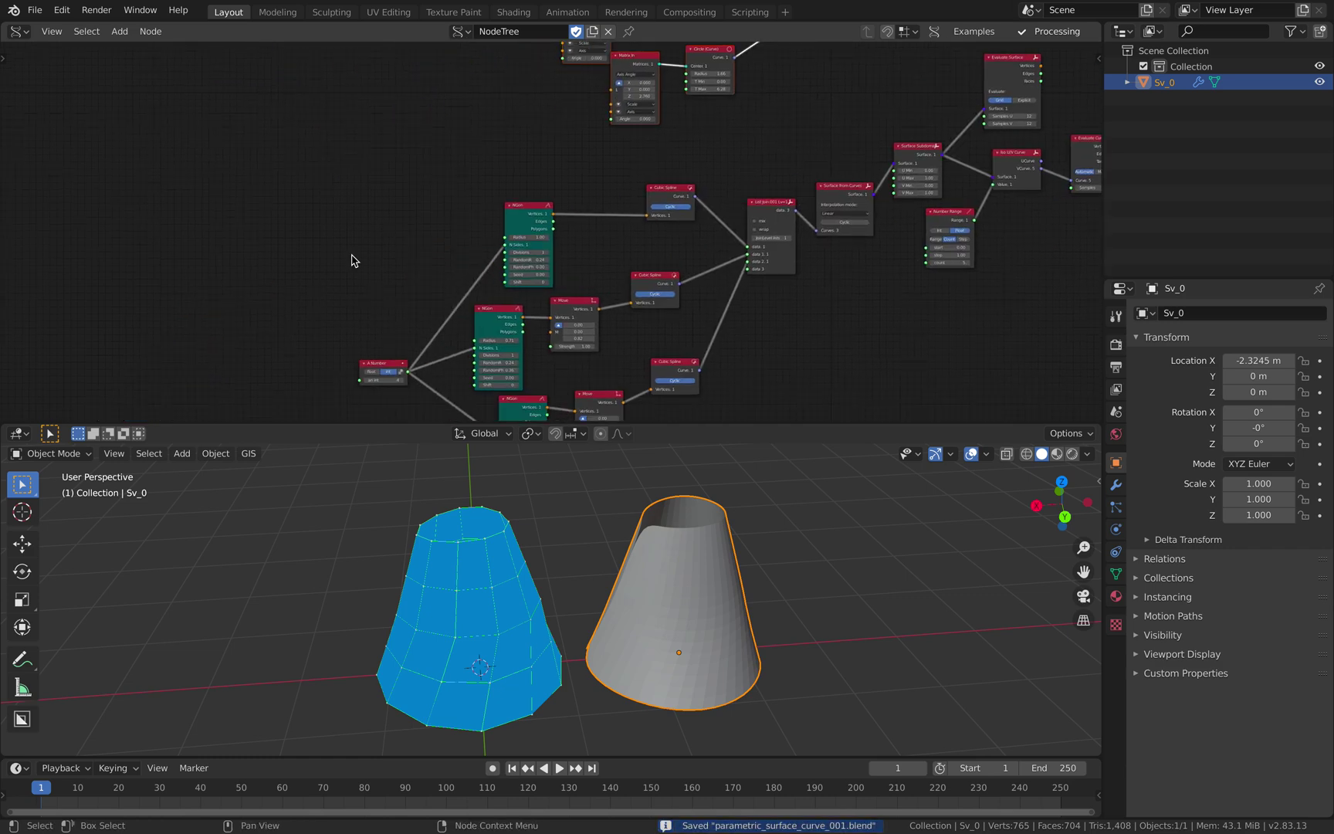
middle_drag(352, 259, 466, 191)
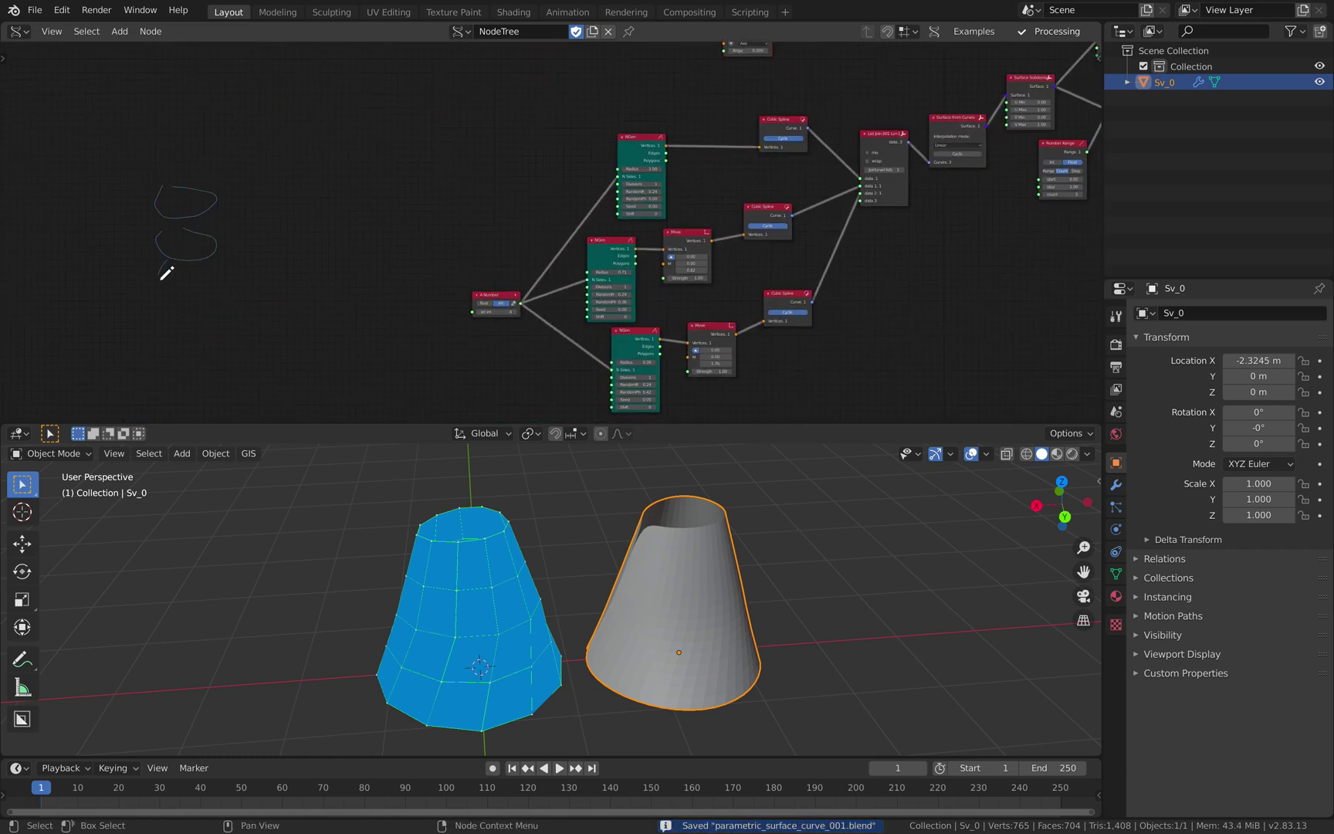
drag(160, 280, 228, 283)
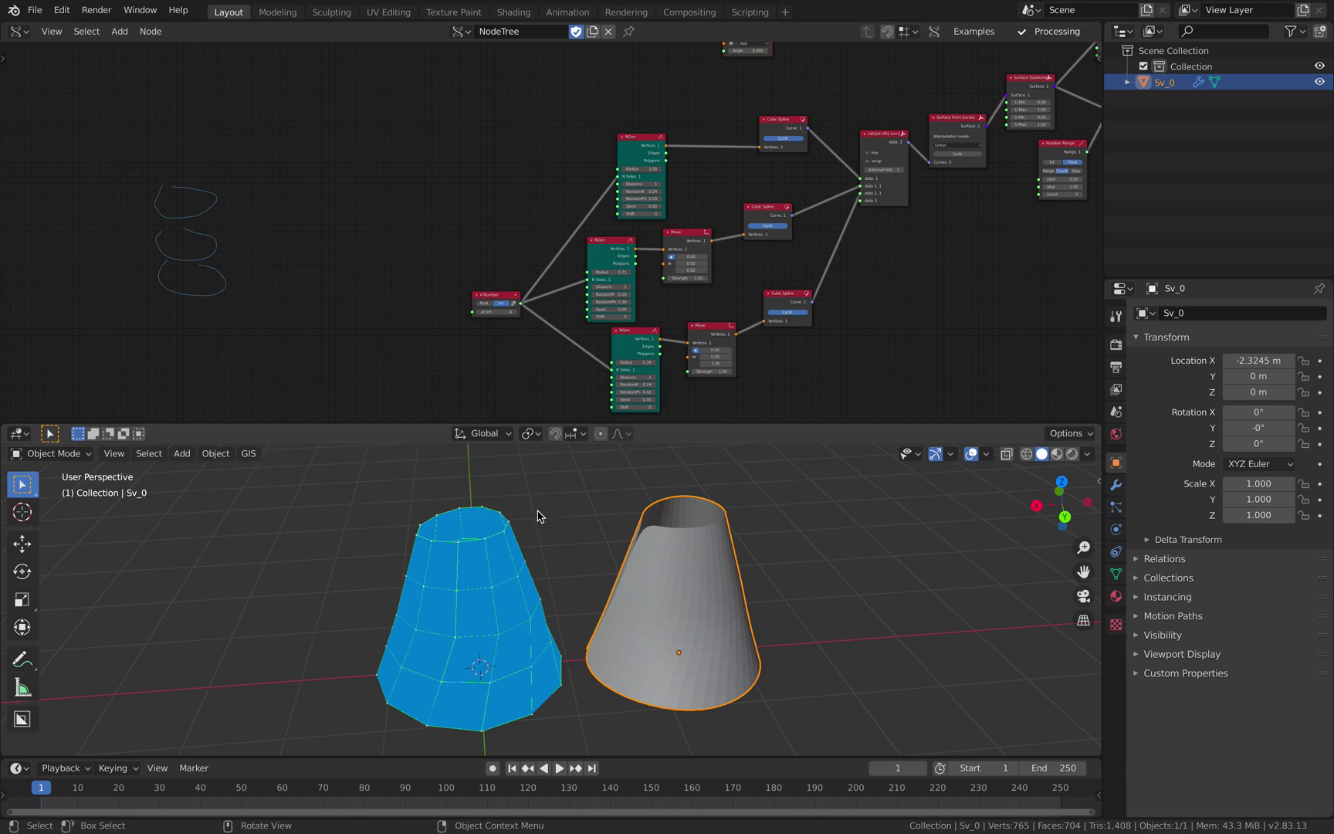
Step: Examine the surface preview beside the subdivided mesh in an enlarged viewport, and review the node tree through to UV Connection
scroll(539, 544, down, 3)
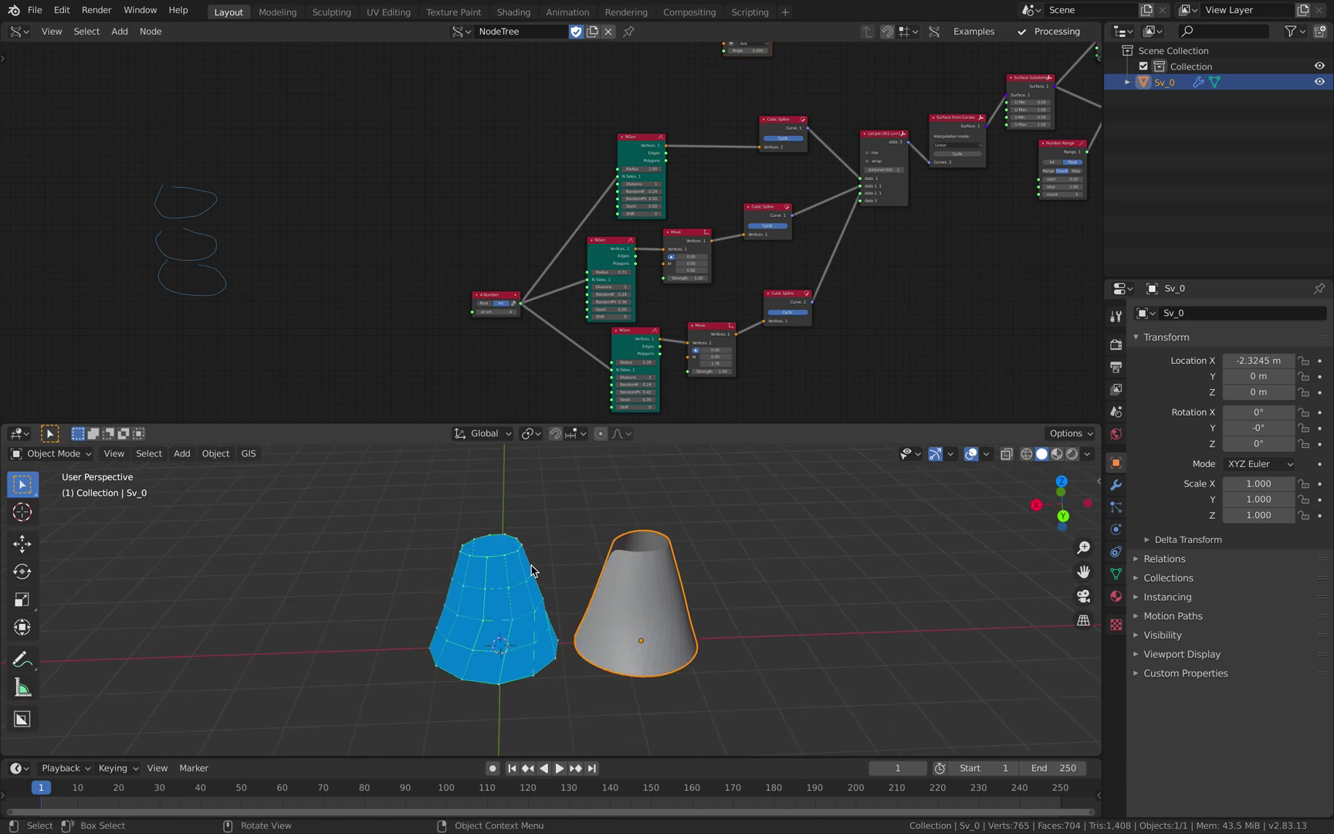
scroll(530, 568, up, 3)
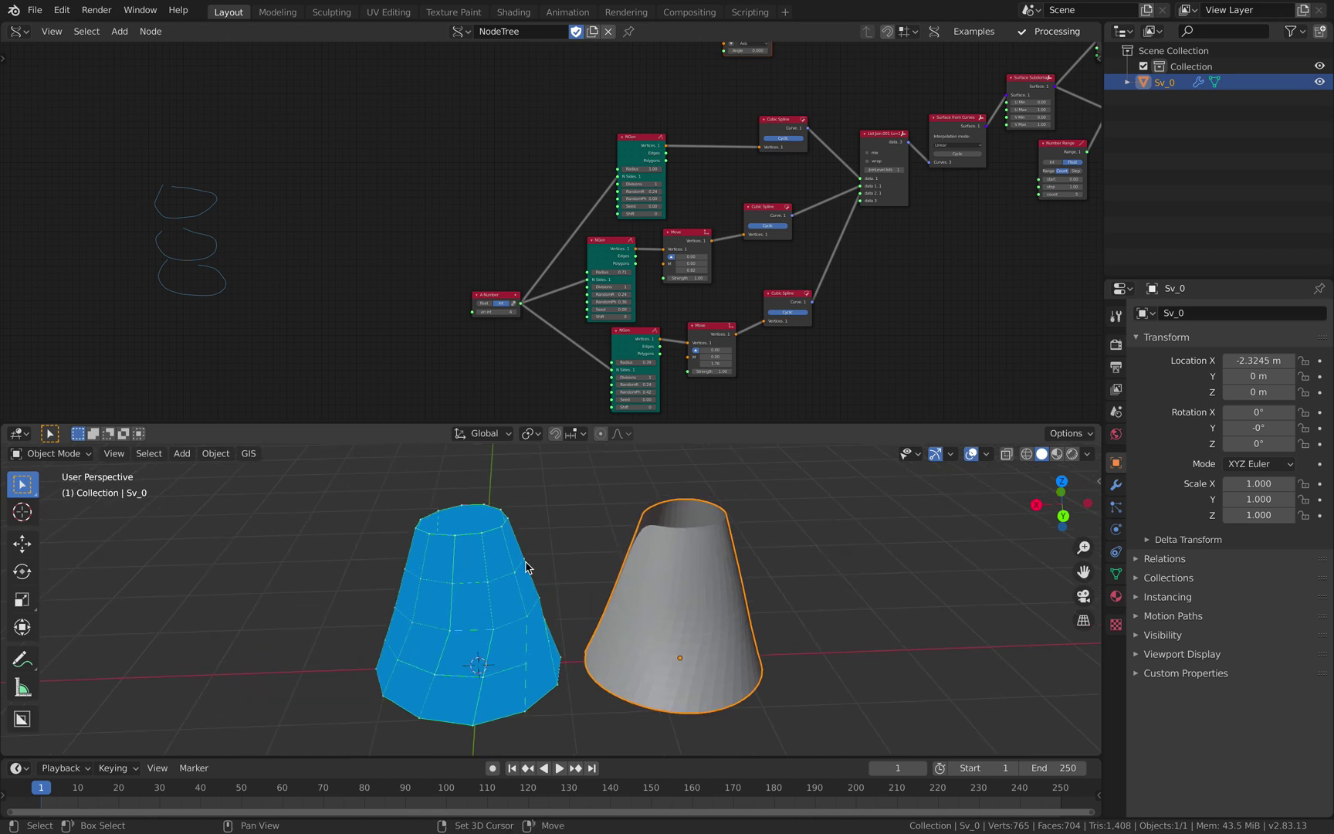
middle_drag(527, 566, 571, 562)
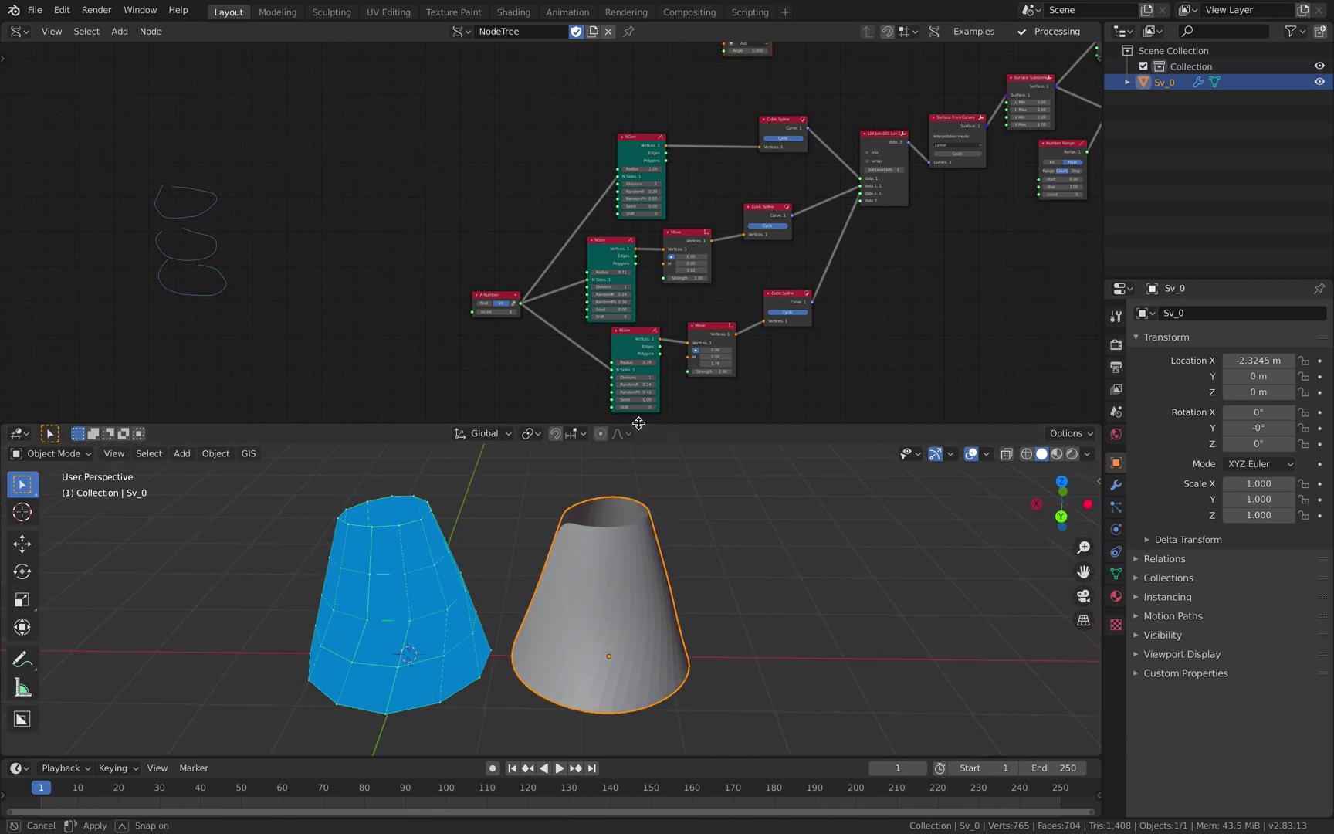
drag(639, 424, 639, 406)
middle_drag(689, 313, 501, 311)
middle_drag(624, 268, 432, 231)
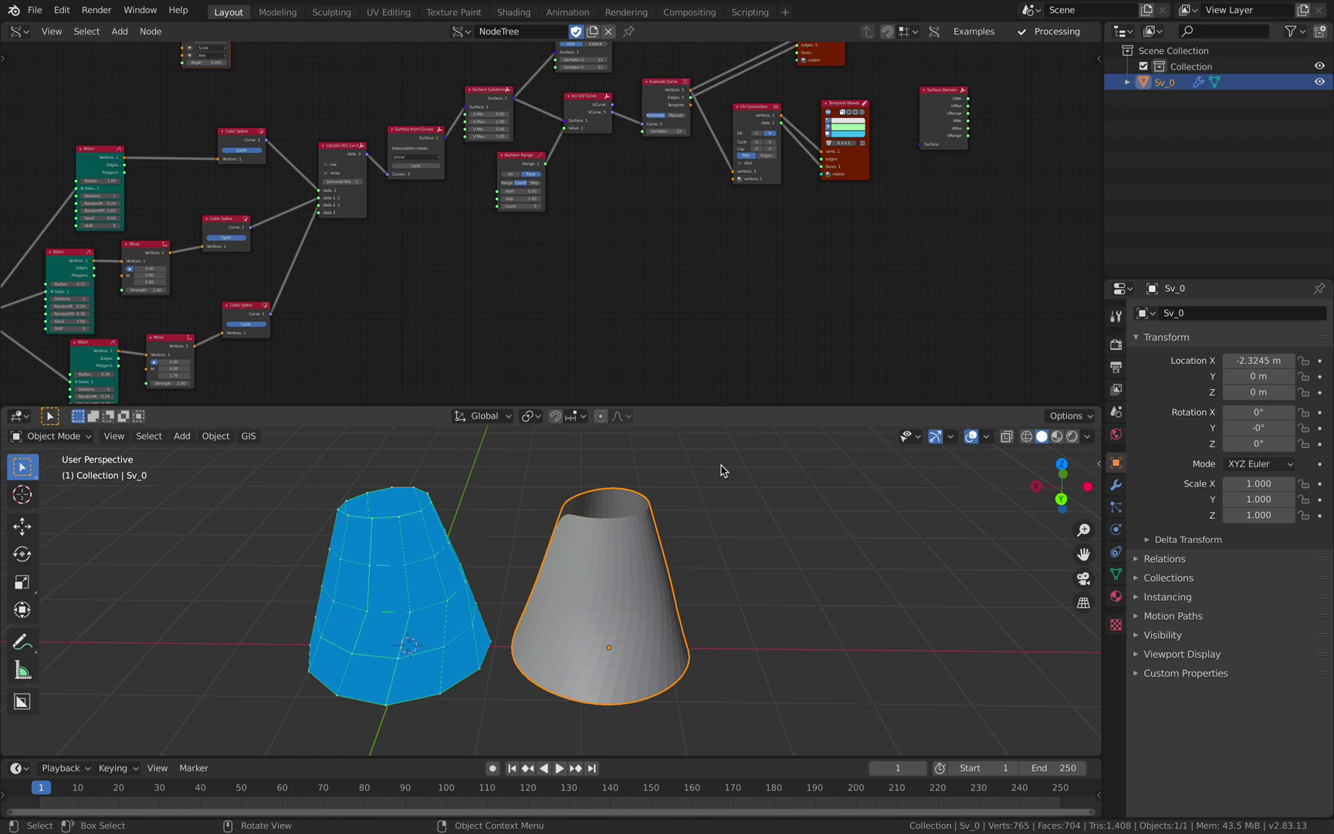
middle_drag(681, 640, 683, 571)
middle_drag(638, 520, 573, 531)
Step: Tidy the output end of the node tree by repositioning the Evaluate Curve, viewer and Surface Domain nodes
middle_drag(621, 307, 646, 349)
scroll(640, 270, up, 2)
mouse_move(622, 197)
mouse_down()
mouse_move(603, 199)
mouse_move(604, 214)
mouse_up()
drag(602, 133, 596, 130)
drag(418, 165, 436, 136)
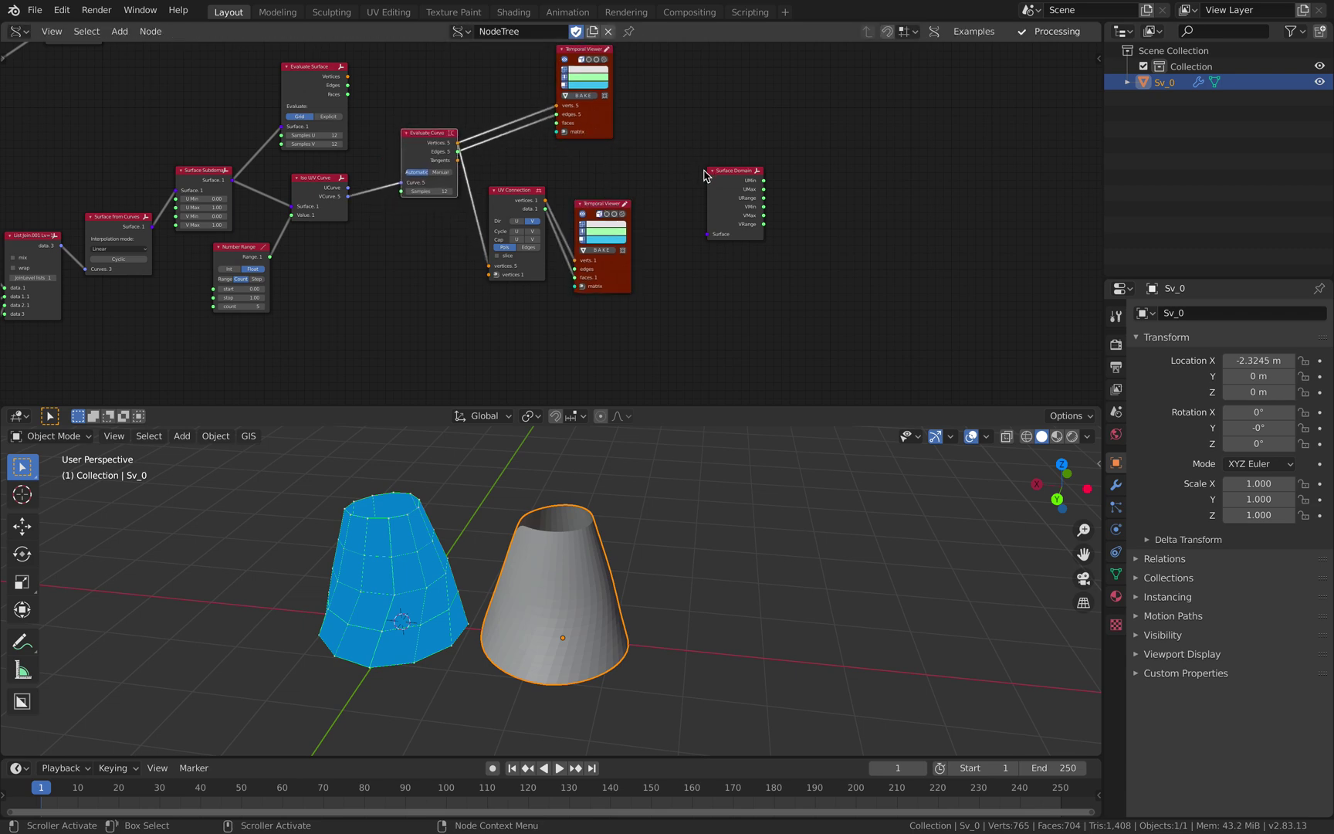
drag(709, 173, 681, 147)
Step: Examine the preview surface and the smoothed mesh from other angles, and review the whole node network
middle_drag(651, 564, 646, 549)
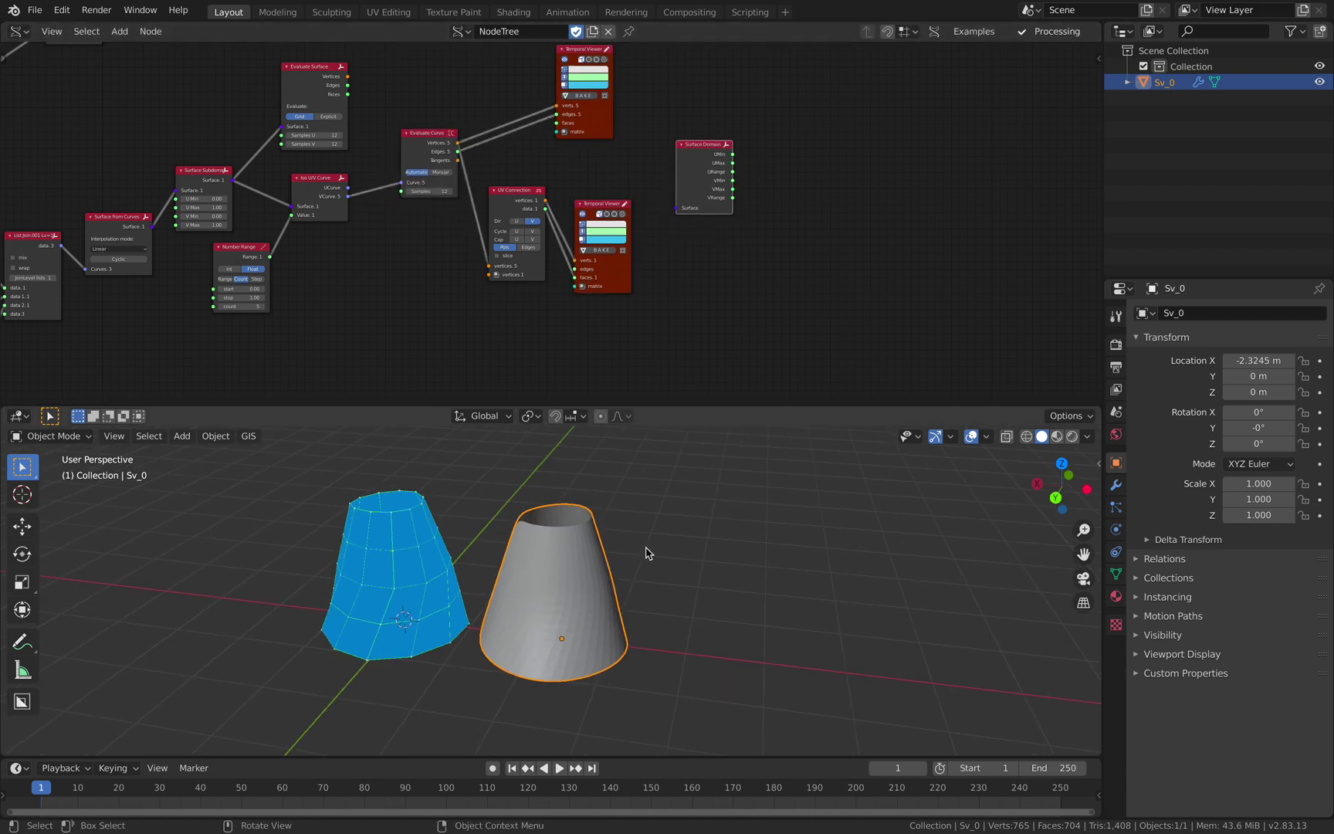
scroll(650, 546, up, 2)
scroll(651, 542, down, 1)
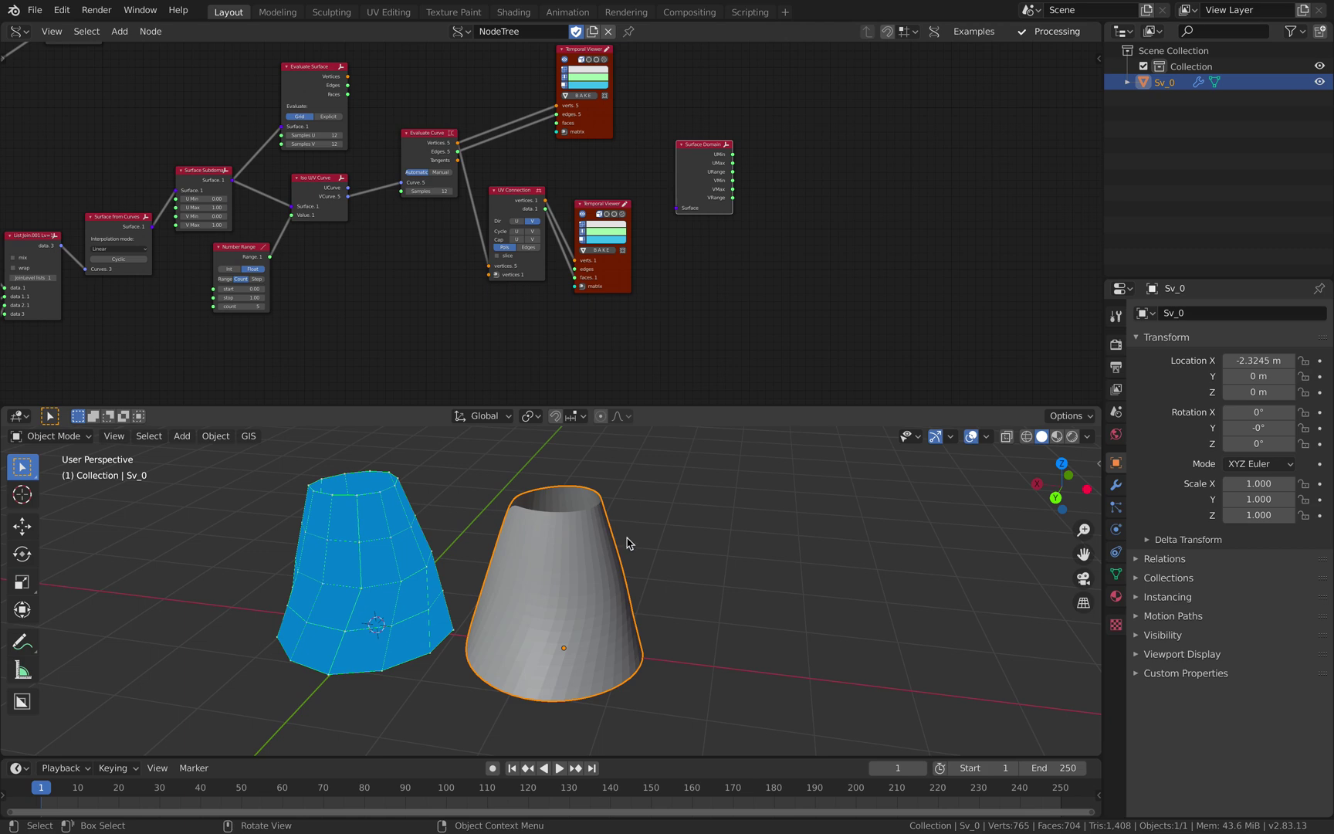
middle_drag(635, 543, 588, 533)
middle_drag(482, 336, 764, 312)
scroll(745, 305, down, 3)
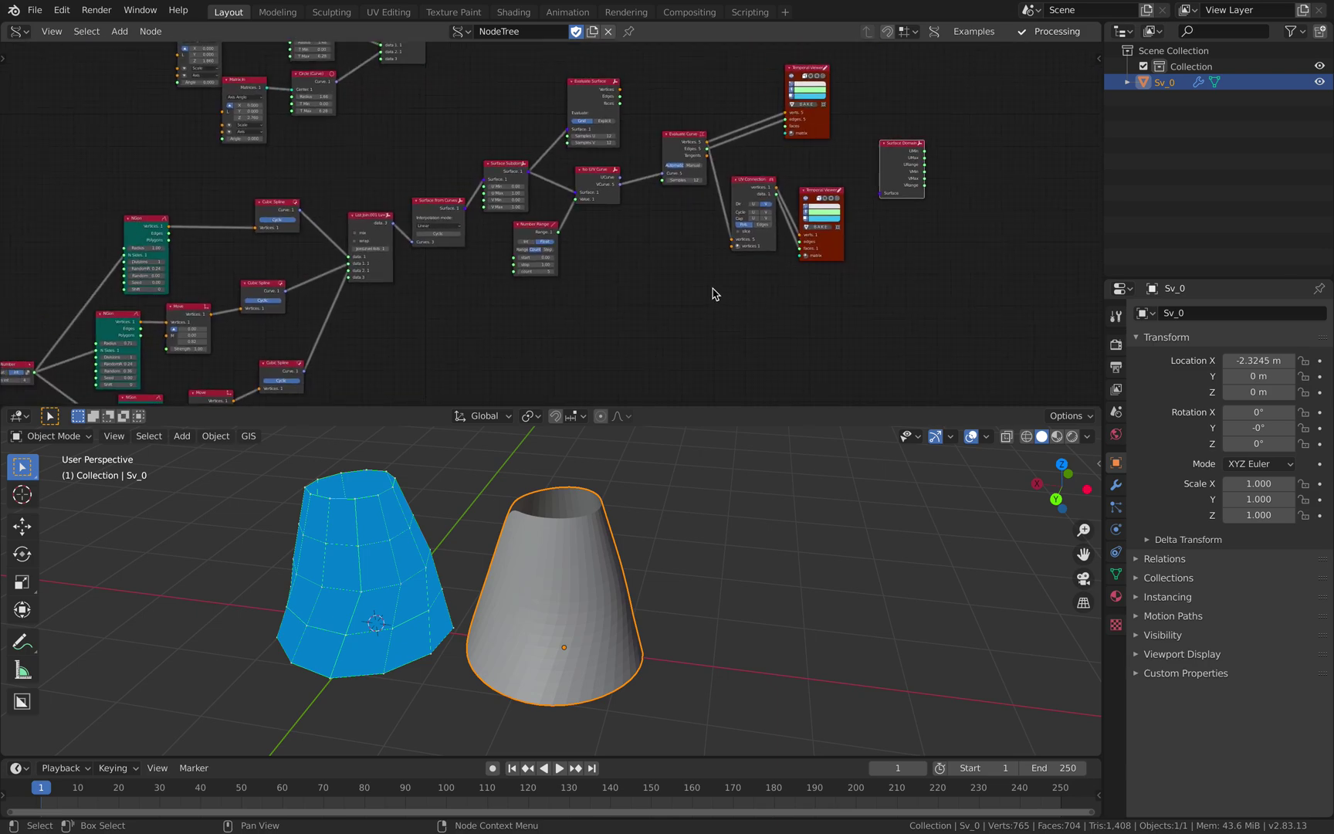
middle_drag(664, 514, 658, 524)
middle_drag(607, 323, 688, 323)
scroll(672, 312, down, 2)
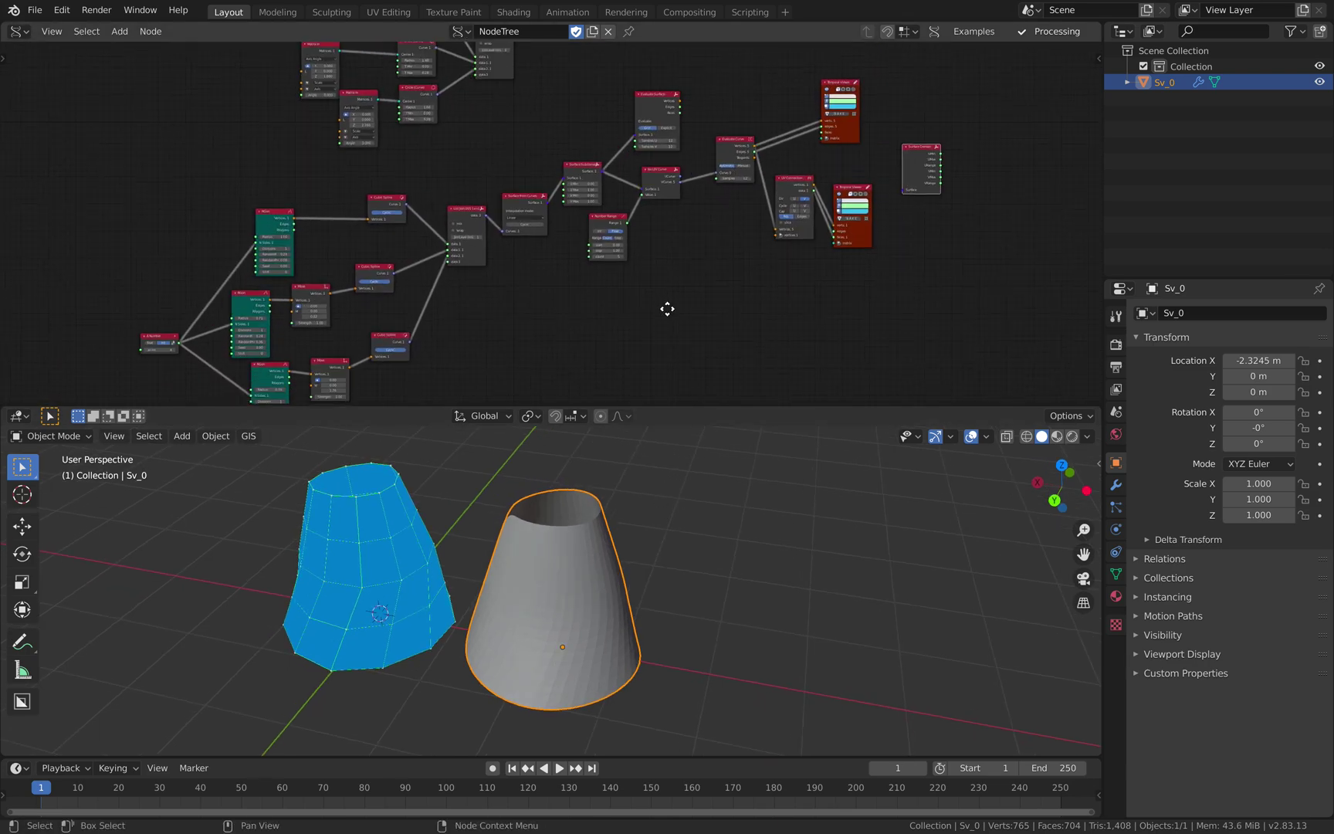
Step: Arrange the Cubic Spline, List Join, Surface from Curves and Surface Subdomain nodes into a tidier chain
scroll(634, 298, up, 5)
middle_drag(620, 314, 613, 344)
scroll(530, 312, up, 4)
middle_drag(444, 244, 691, 167)
middle_drag(453, 199, 526, 227)
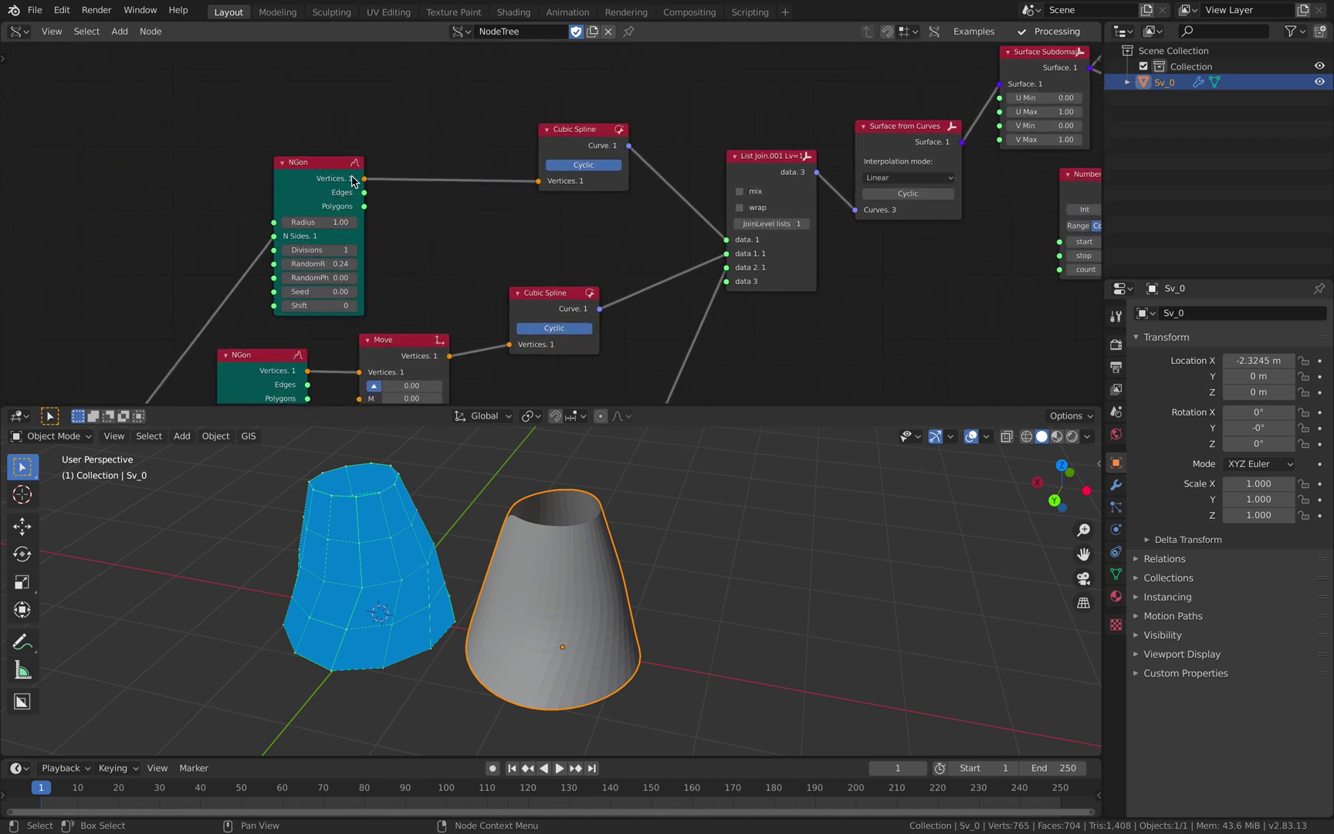
middle_drag(343, 180, 324, 173)
drag(566, 142, 544, 150)
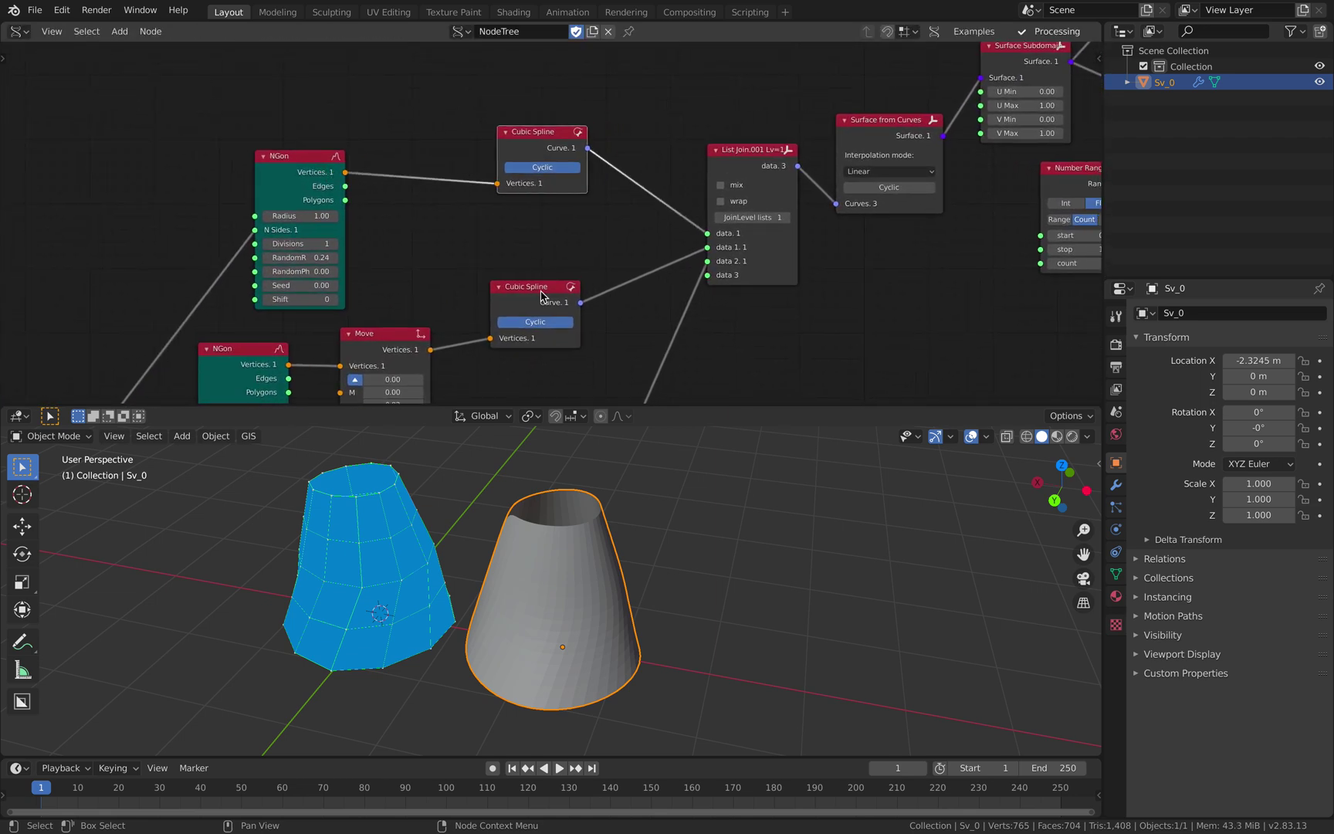
drag(540, 290, 541, 268)
middle_drag(666, 218, 429, 253)
drag(531, 196, 512, 185)
middle_drag(653, 153, 440, 237)
drag(441, 237, 438, 193)
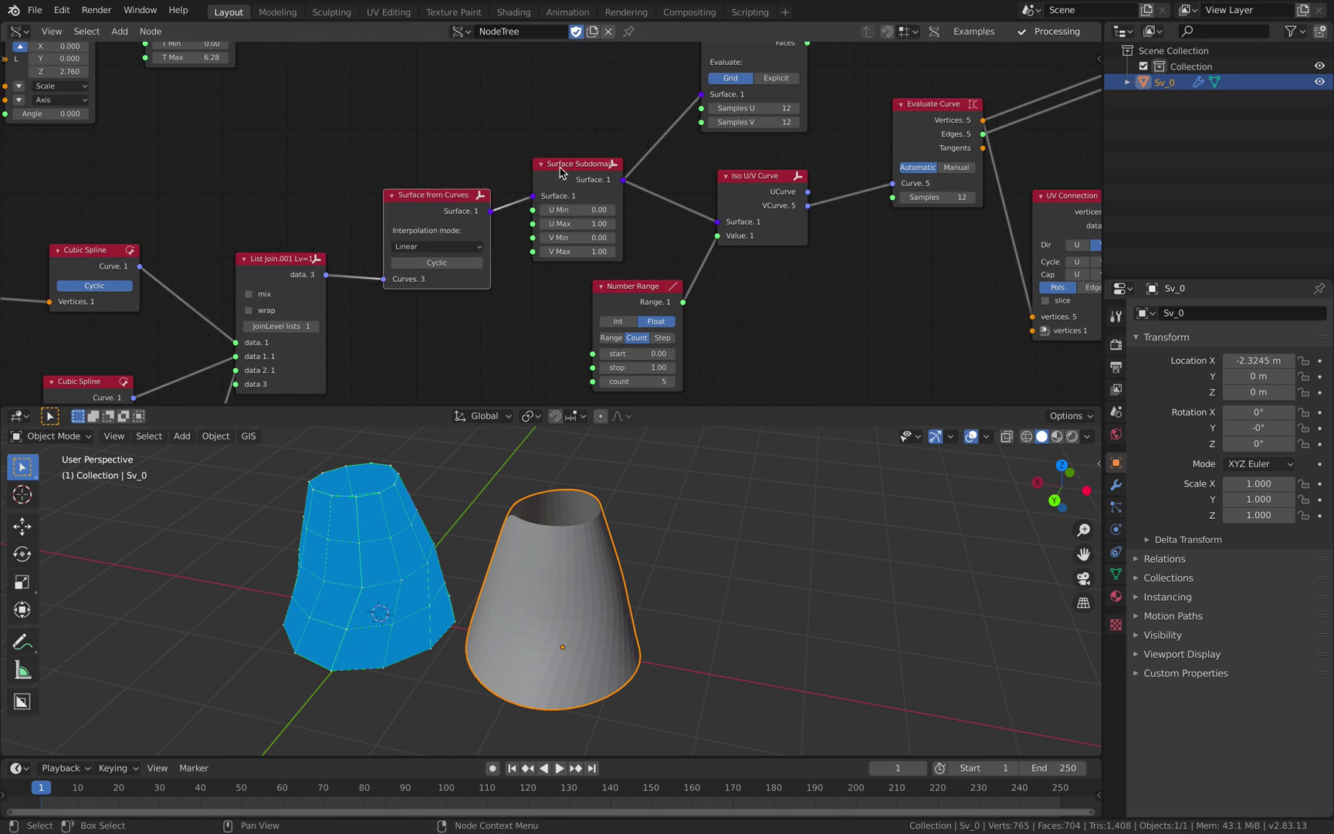
drag(559, 166, 545, 114)
Step: Reposition the UV Connection node and its Temporal Viewer beside the Evaluate Curve node
middle_drag(549, 75, 272, 156)
middle_drag(691, 156, 422, 161)
middle_drag(544, 283, 414, 230)
drag(408, 228, 402, 218)
drag(533, 256, 548, 261)
scroll(497, 217, down, 2)
middle_drag(497, 215, 624, 207)
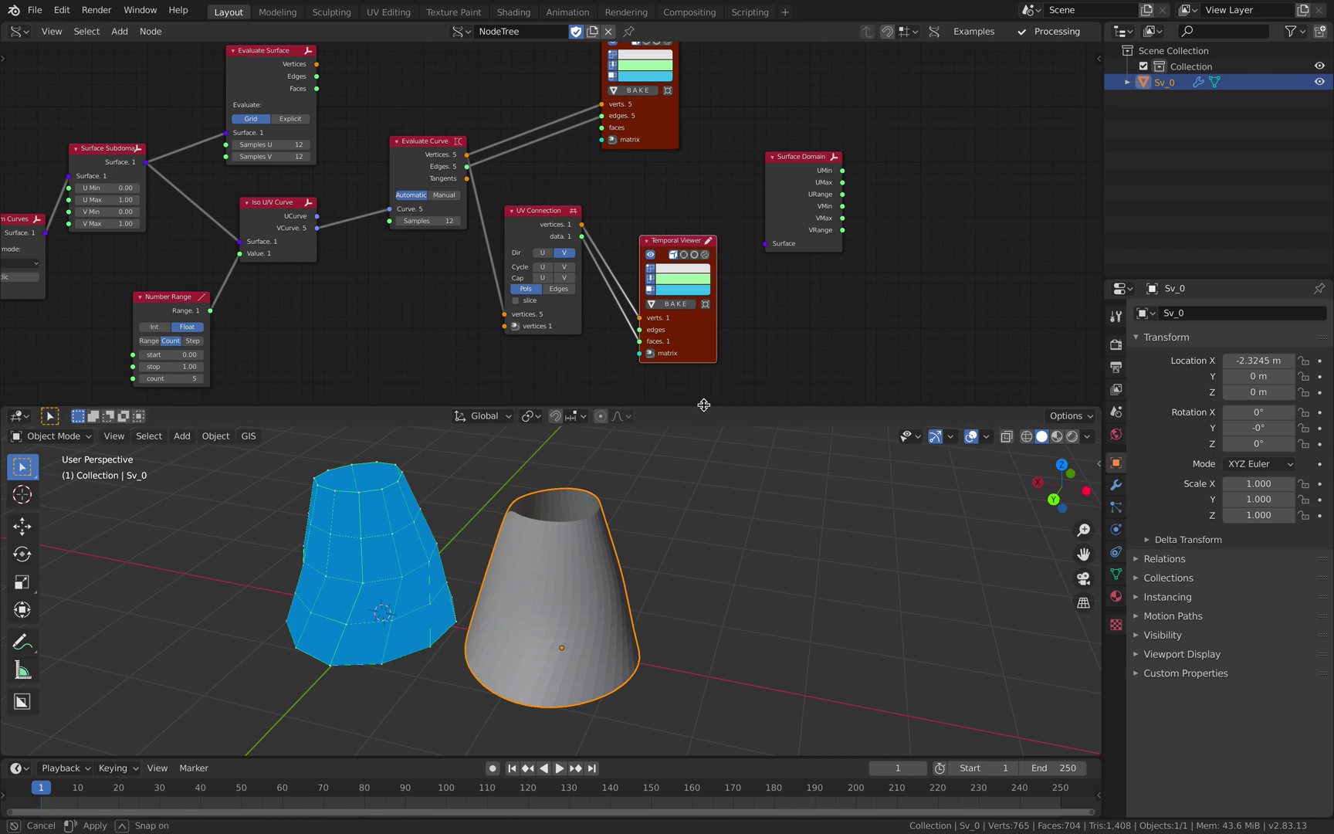
Step: Enlarge the 3D viewport and adjust the random values of the NGon nodes to reshape the surface
drag(703, 407, 704, 372)
middle_drag(628, 463, 622, 494)
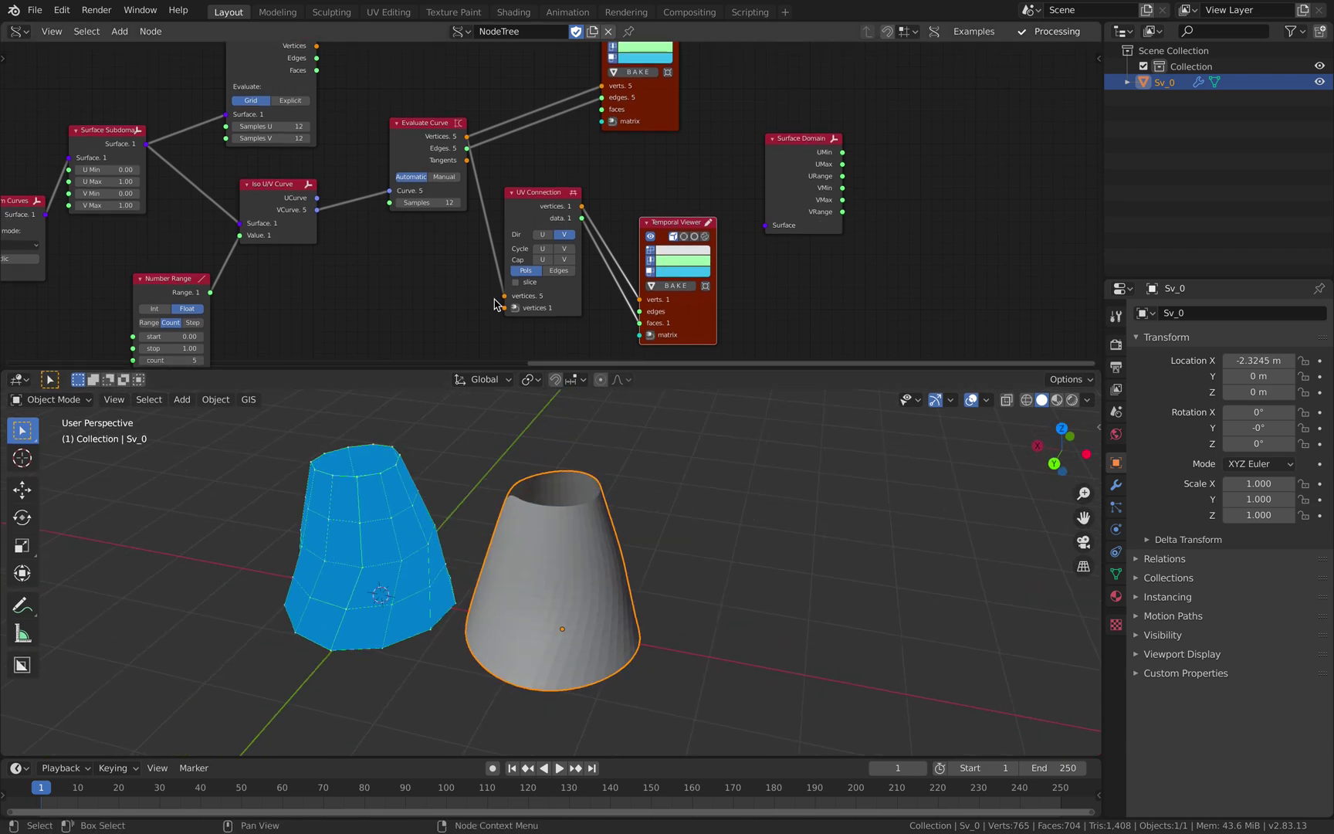
scroll(462, 277, down, 6)
middle_drag(635, 229, 593, 211)
scroll(592, 211, up, 2)
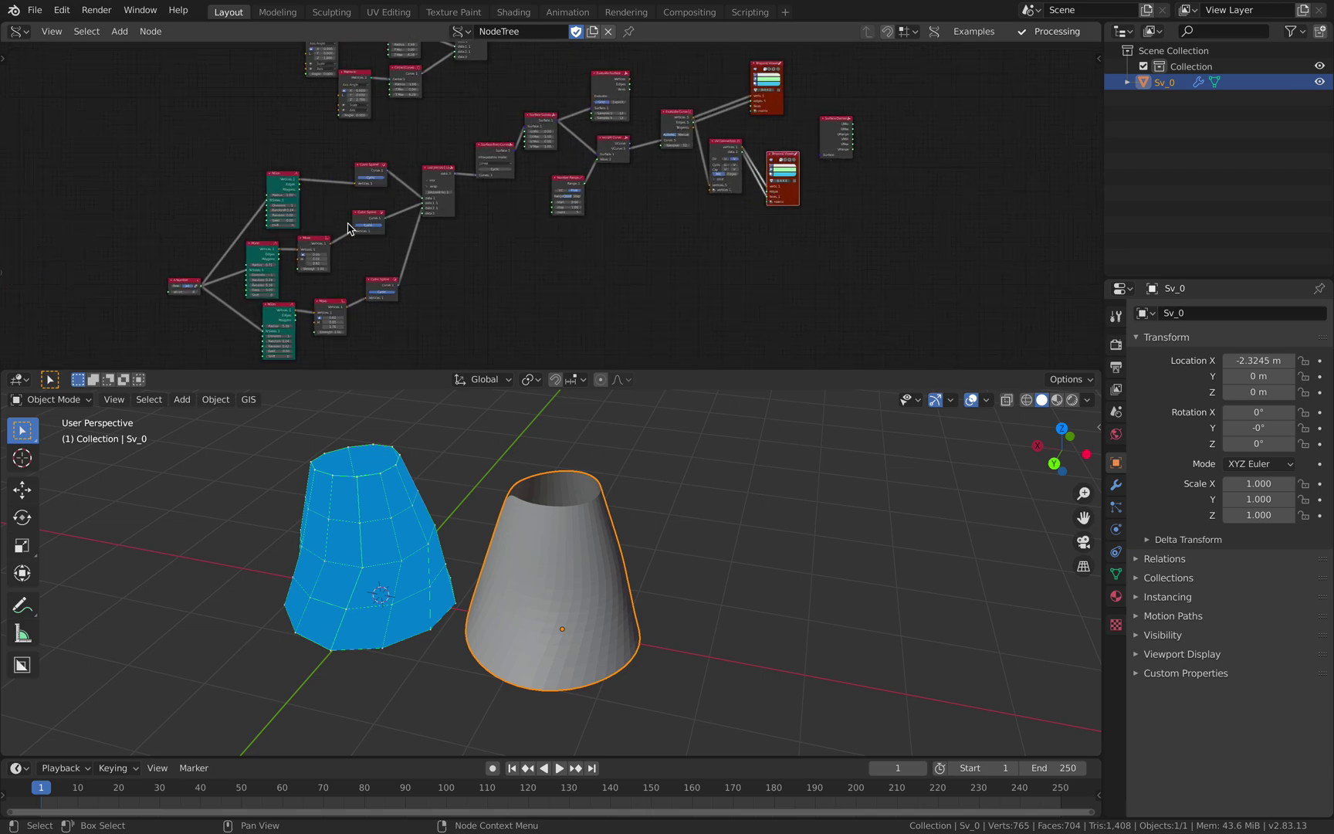
scroll(313, 193, up, 1)
middle_drag(427, 286, 502, 267)
middle_drag(412, 314, 595, 241)
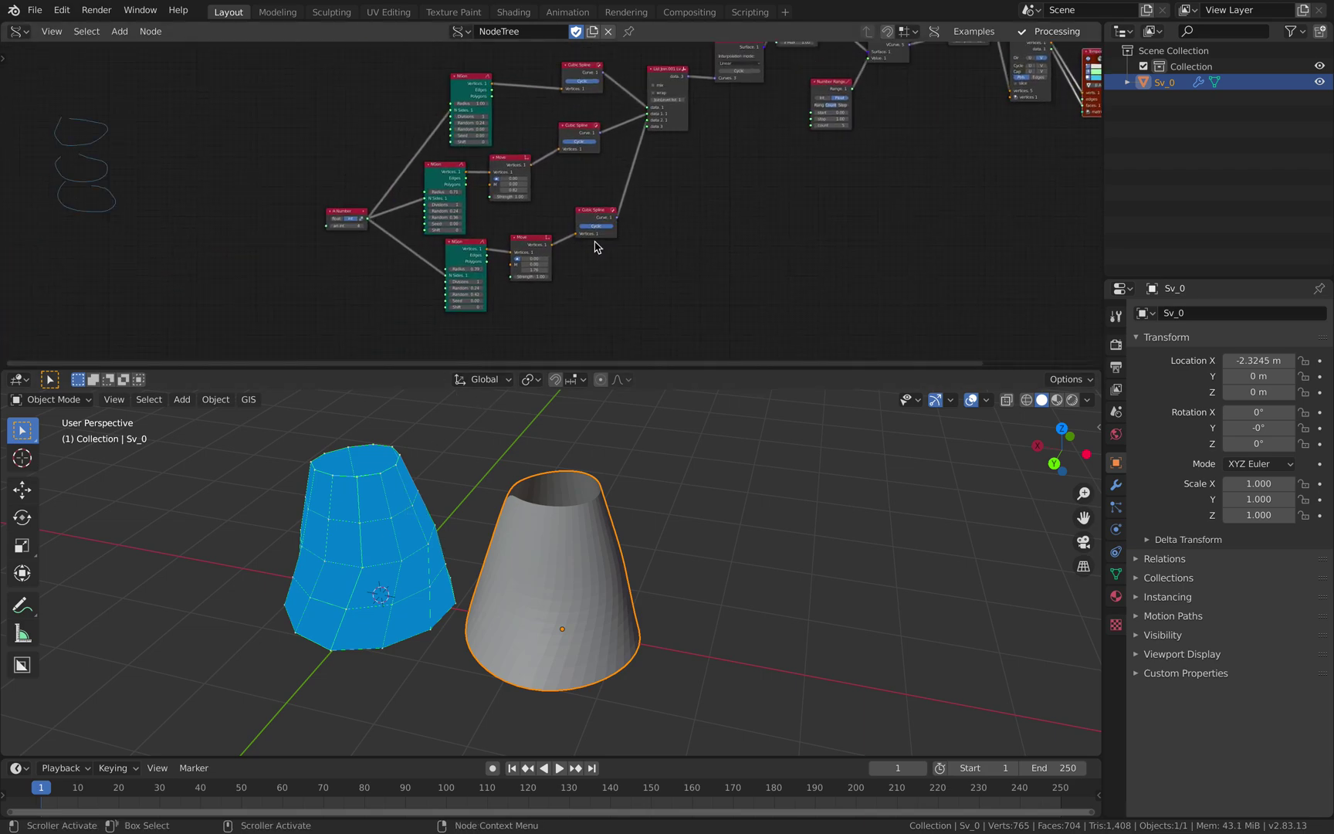
scroll(595, 247, up, 2)
middle_drag(447, 318, 444, 282)
scroll(445, 282, up, 1)
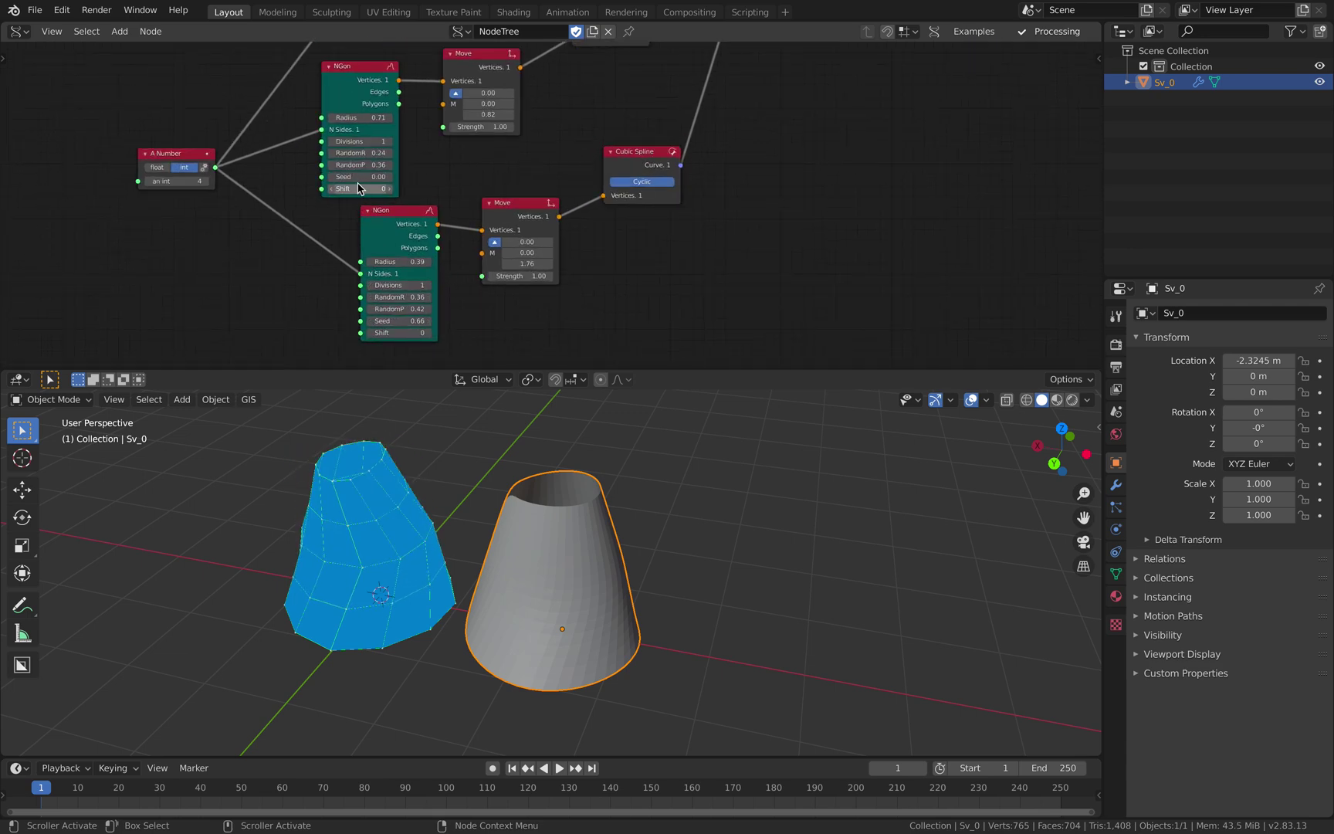
Step: Bake the reshaped surface to a second mesh and move that mesh along the X axis to about -4.49 m
middle_drag(549, 444, 583, 470)
middle_drag(989, 116, 477, 282)
middle_drag(656, 208, 386, 301)
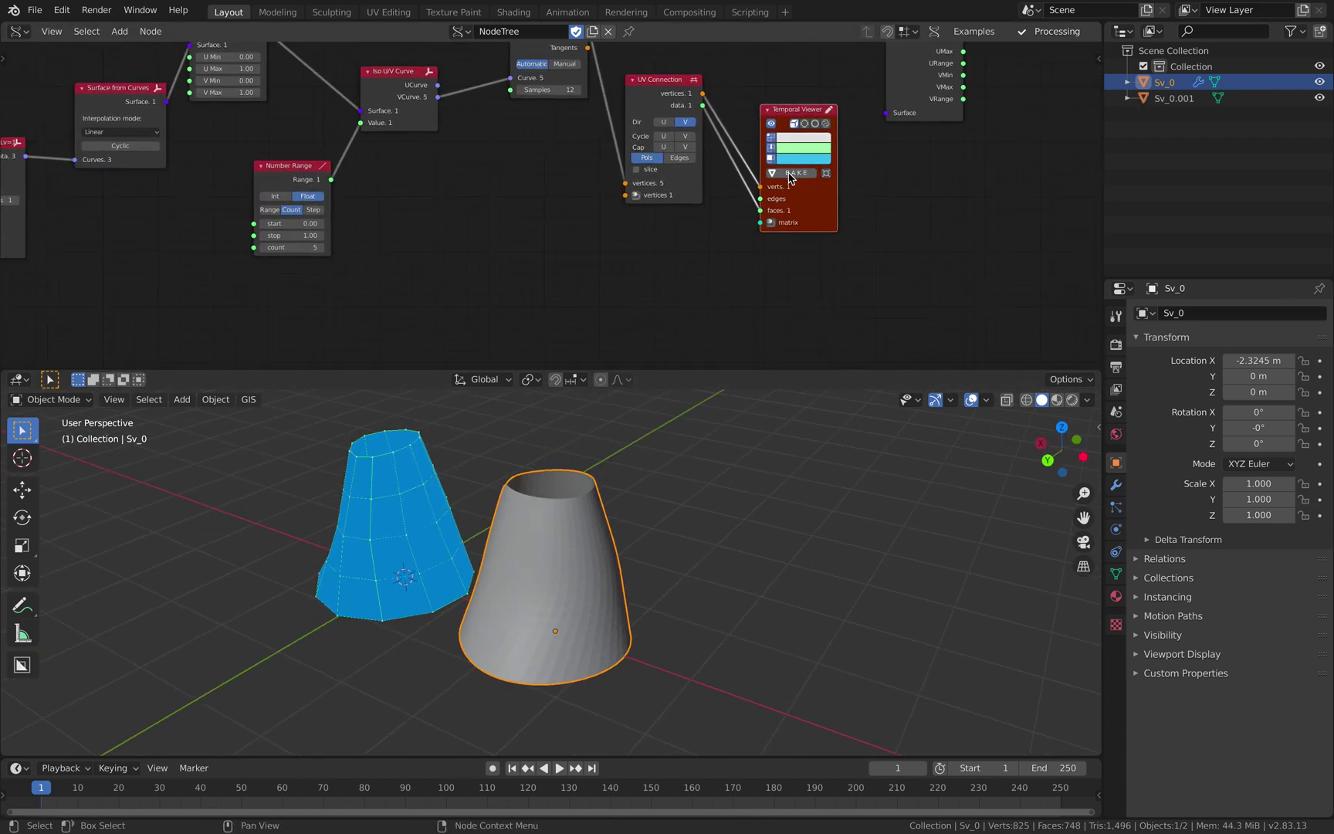
click(790, 173)
key(g)
key(x)
click(789, 587)
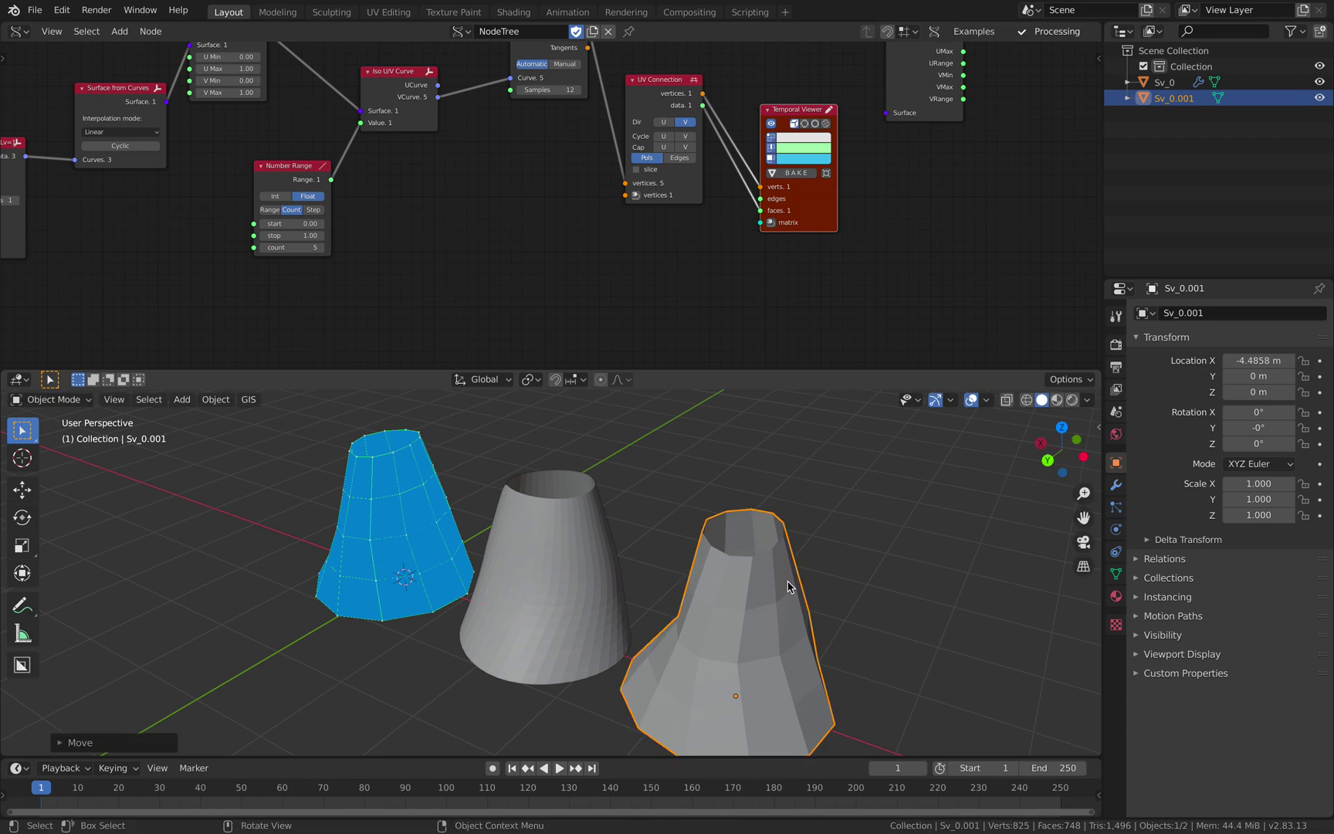
Step: Deselect the moved baked mesh and save the Blender file
middle_drag(789, 586, 795, 494)
click(795, 494)
key(ctrl+s)
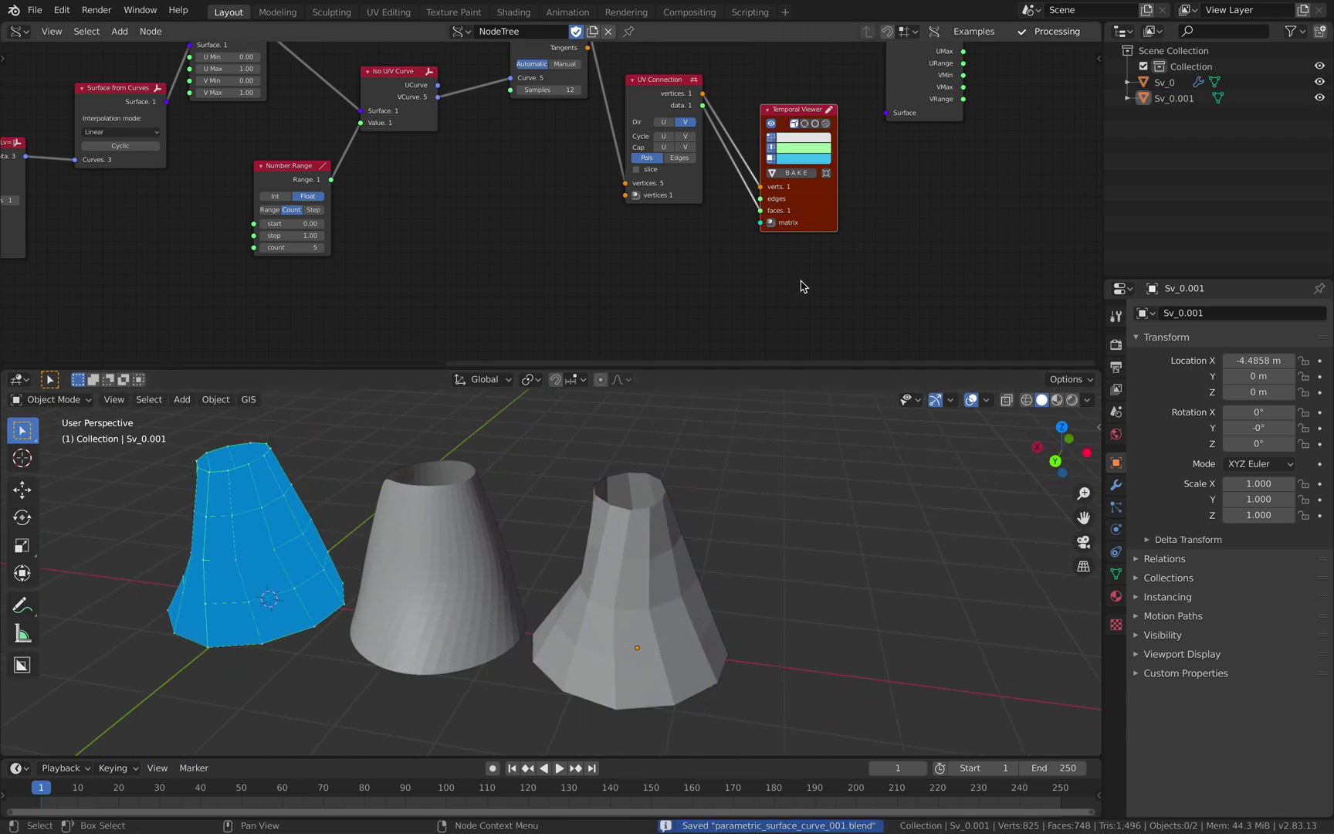
Step: Add the Temporal Viewer's Bake command to Quick Favorites and use Quick Favorites to bake the surface to a third mesh
middle_drag(818, 193, 754, 203)
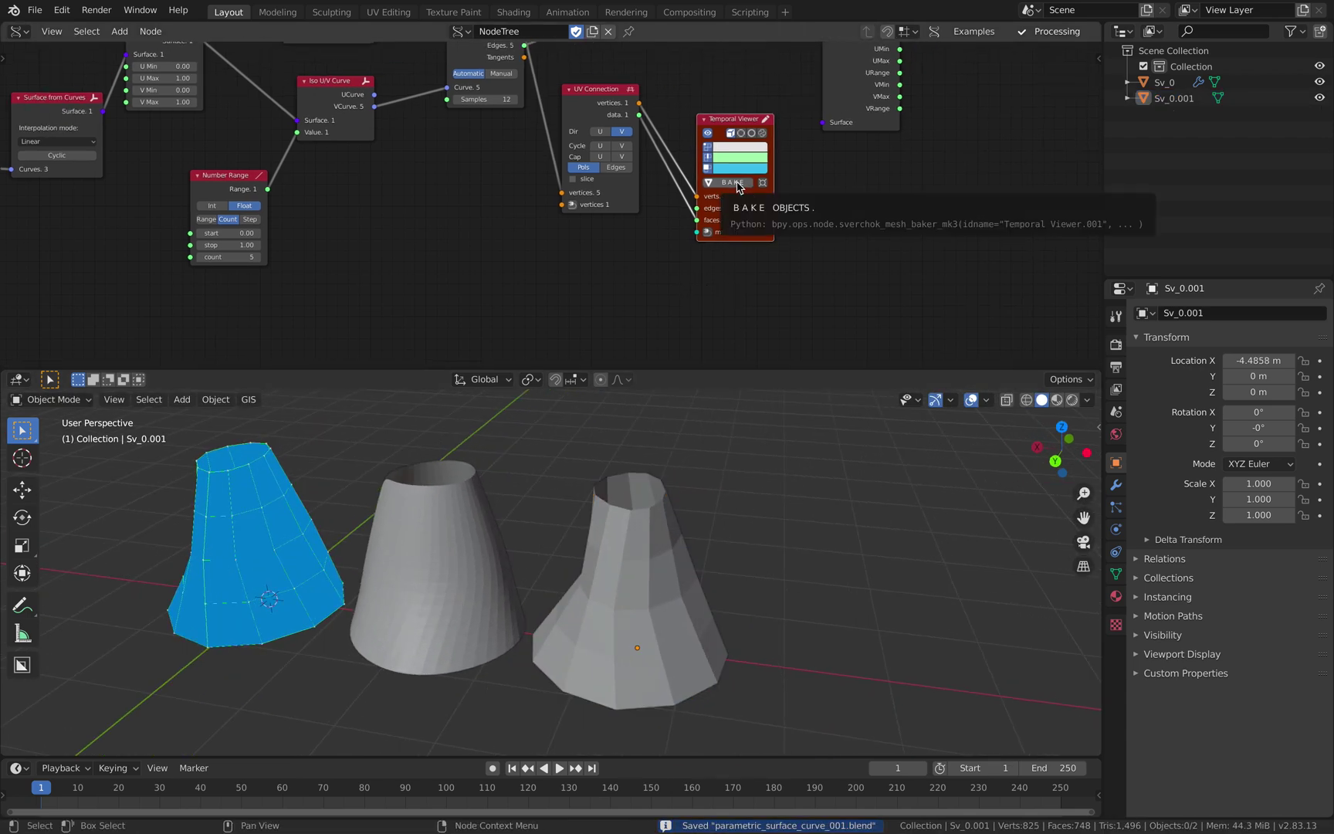
right_click(738, 187)
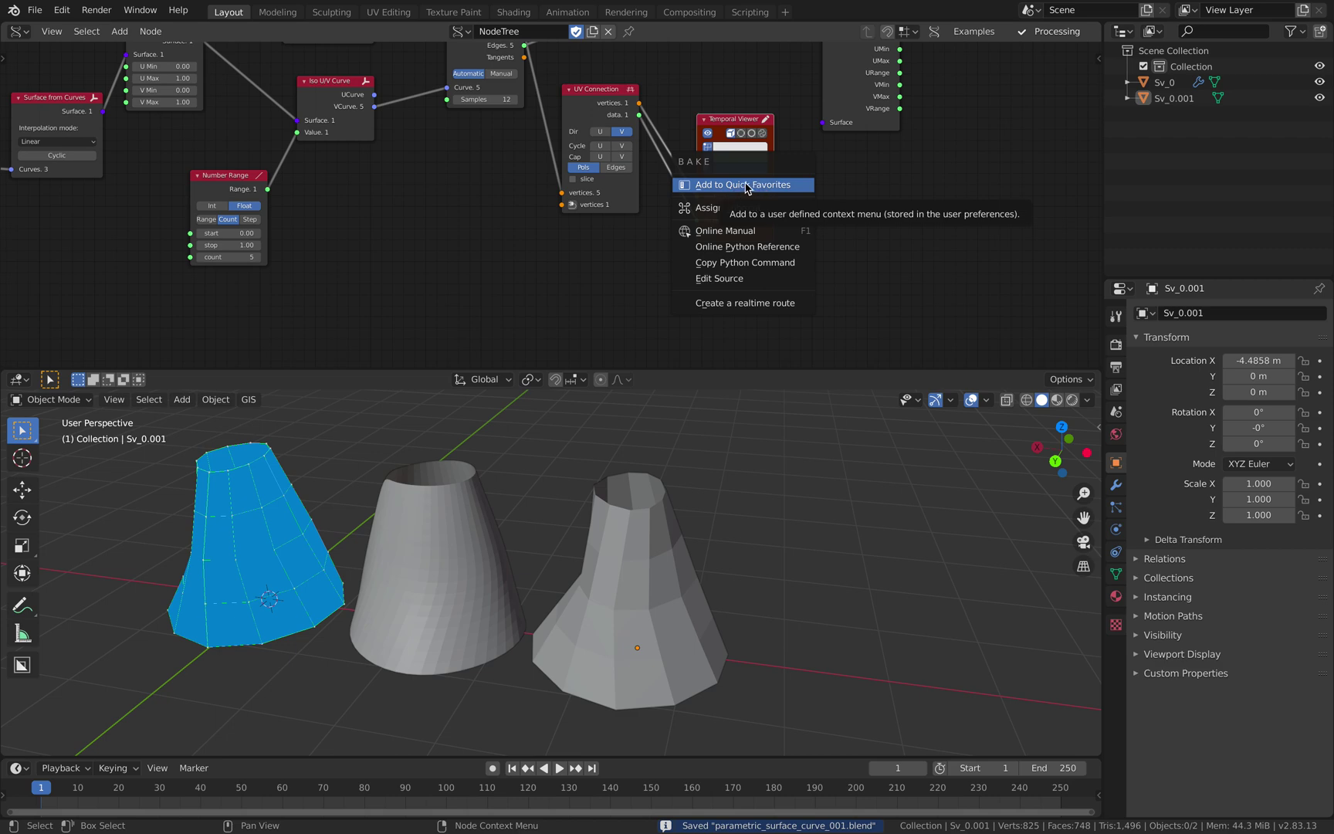
middle_drag(839, 203, 630, 216)
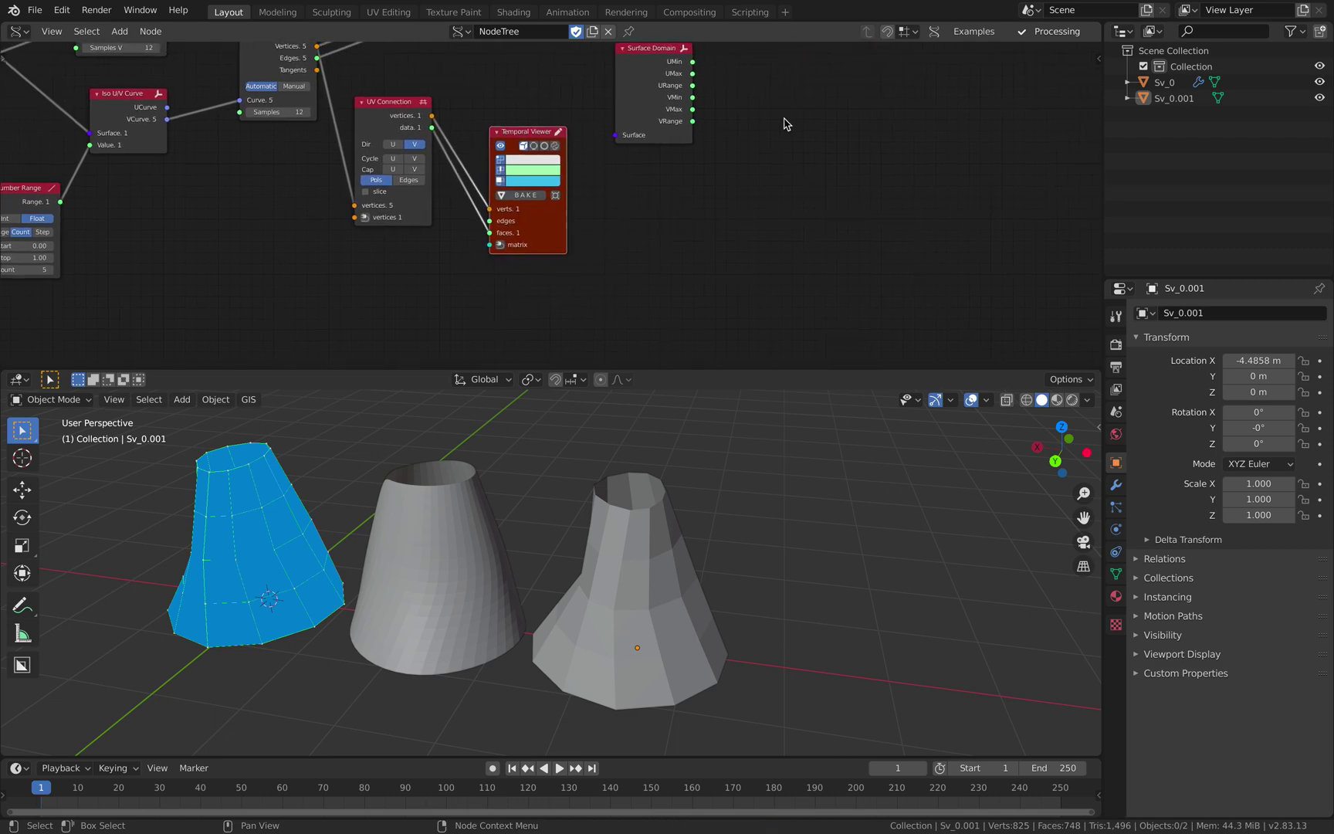
middle_drag(928, 116, 366, 176)
ctrl+scroll(630, 159, right, 3)
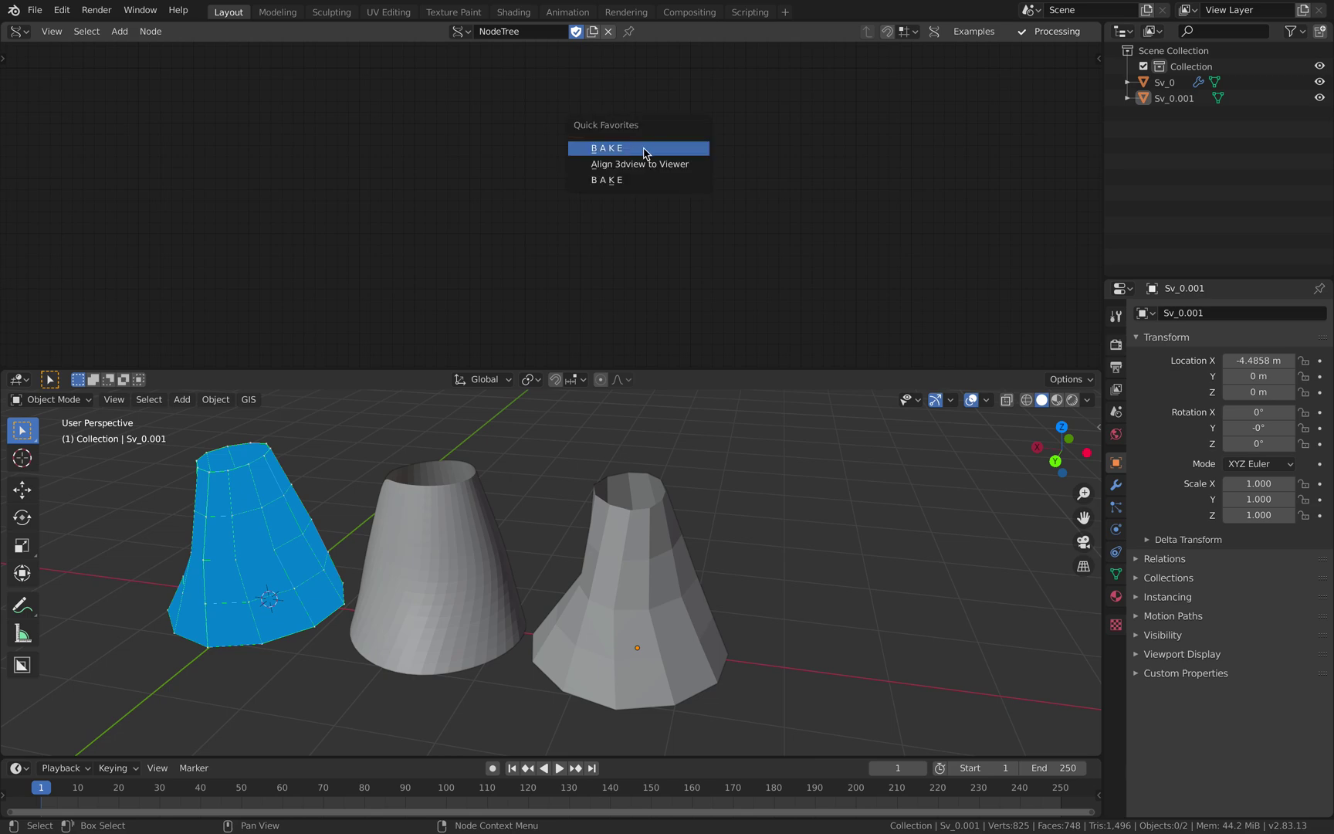
click(645, 149)
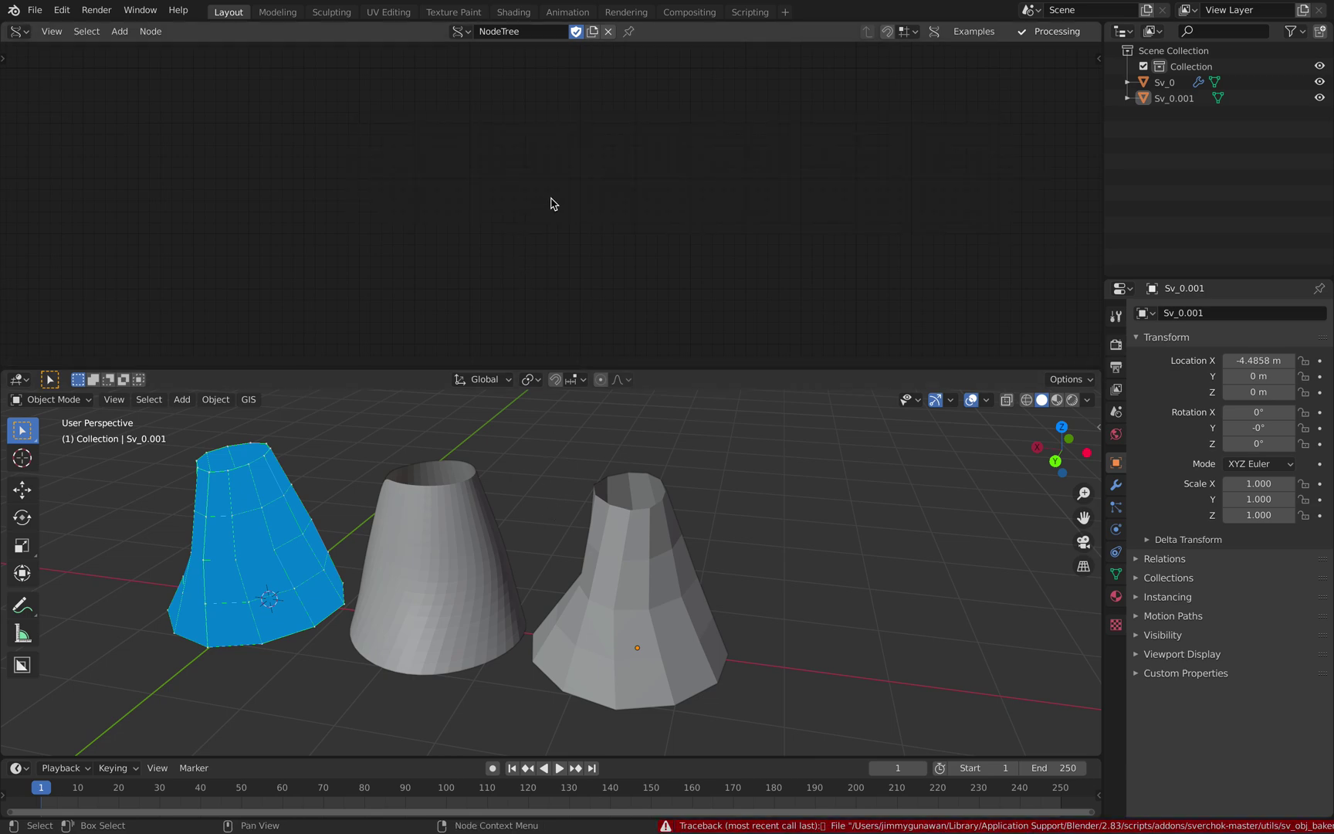
scroll(551, 498, down, 4)
shift+middle_drag(552, 497, 747, 474)
scroll(747, 474, up, 2)
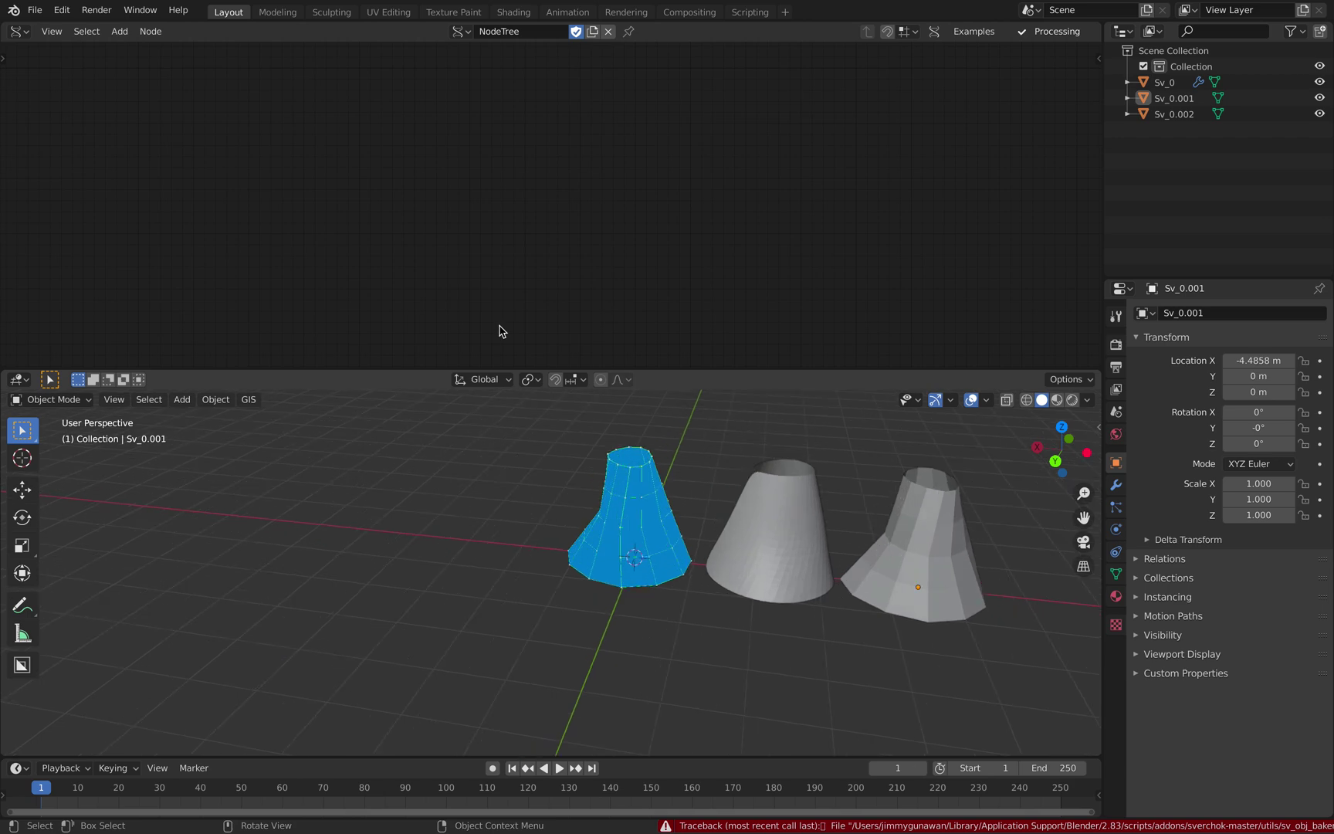
Step: Reshape the surface by setting the seed of the middle NGon node to 1.44 and of the lower NGon node to 1.26
middle_drag(77, 301, 848, 189)
middle_drag(163, 207, 910, 186)
middle_drag(291, 315, 579, 169)
click(372, 262)
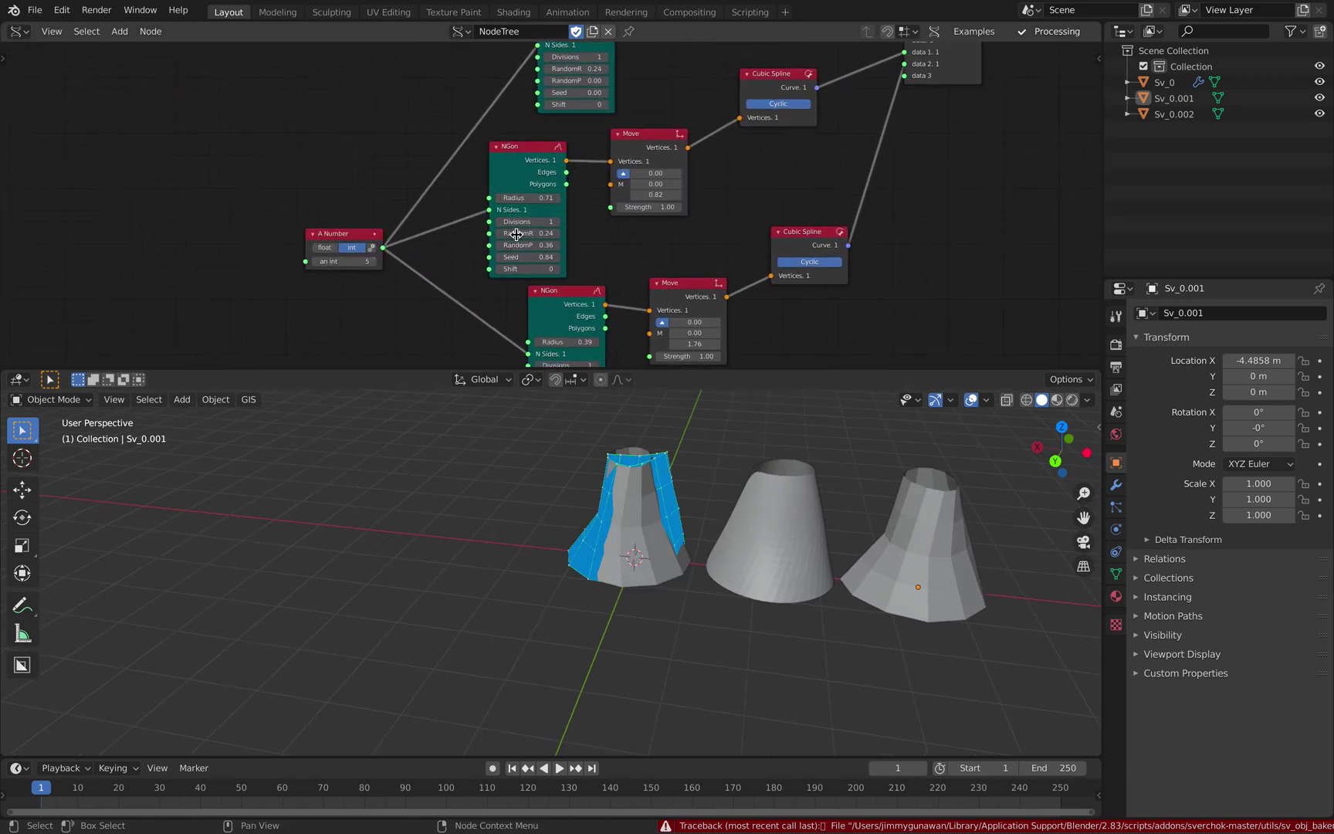
drag(528, 257, 545, 257)
middle_drag(563, 337, 470, 234)
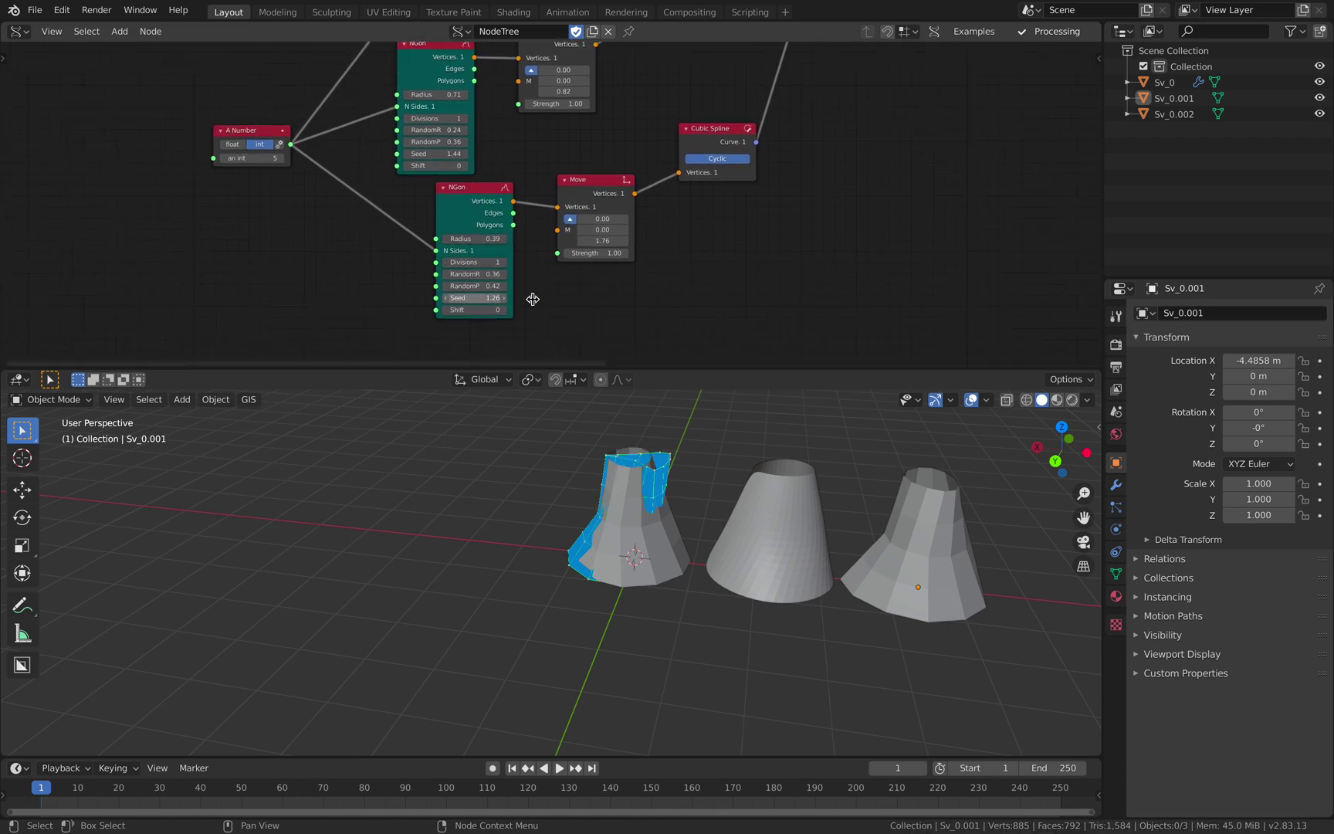
Step: Bake the reshaped surface through Quick Favorites and move the new mesh aside to about X 1.56 m, Y 0.40 m
middle_drag(533, 299, 403, 302)
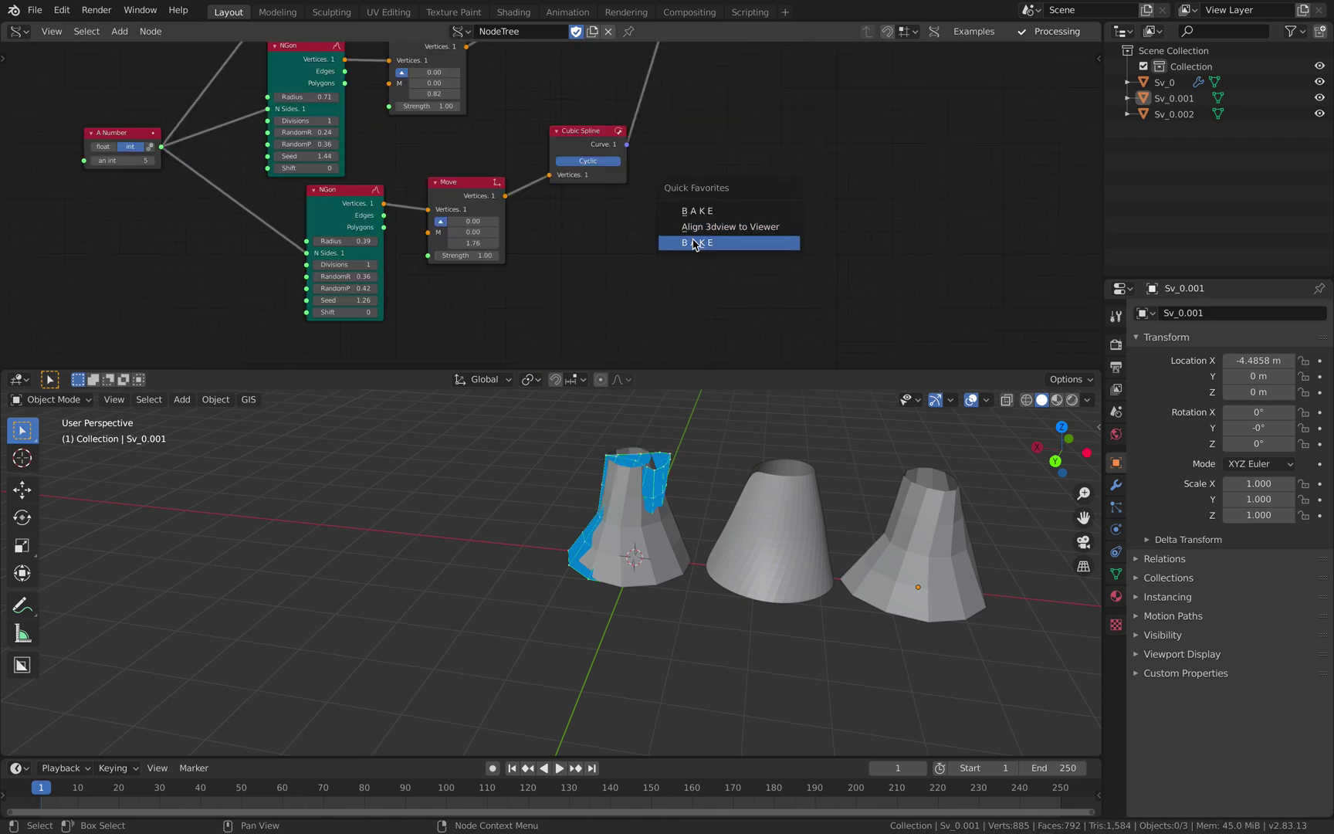
click(649, 485)
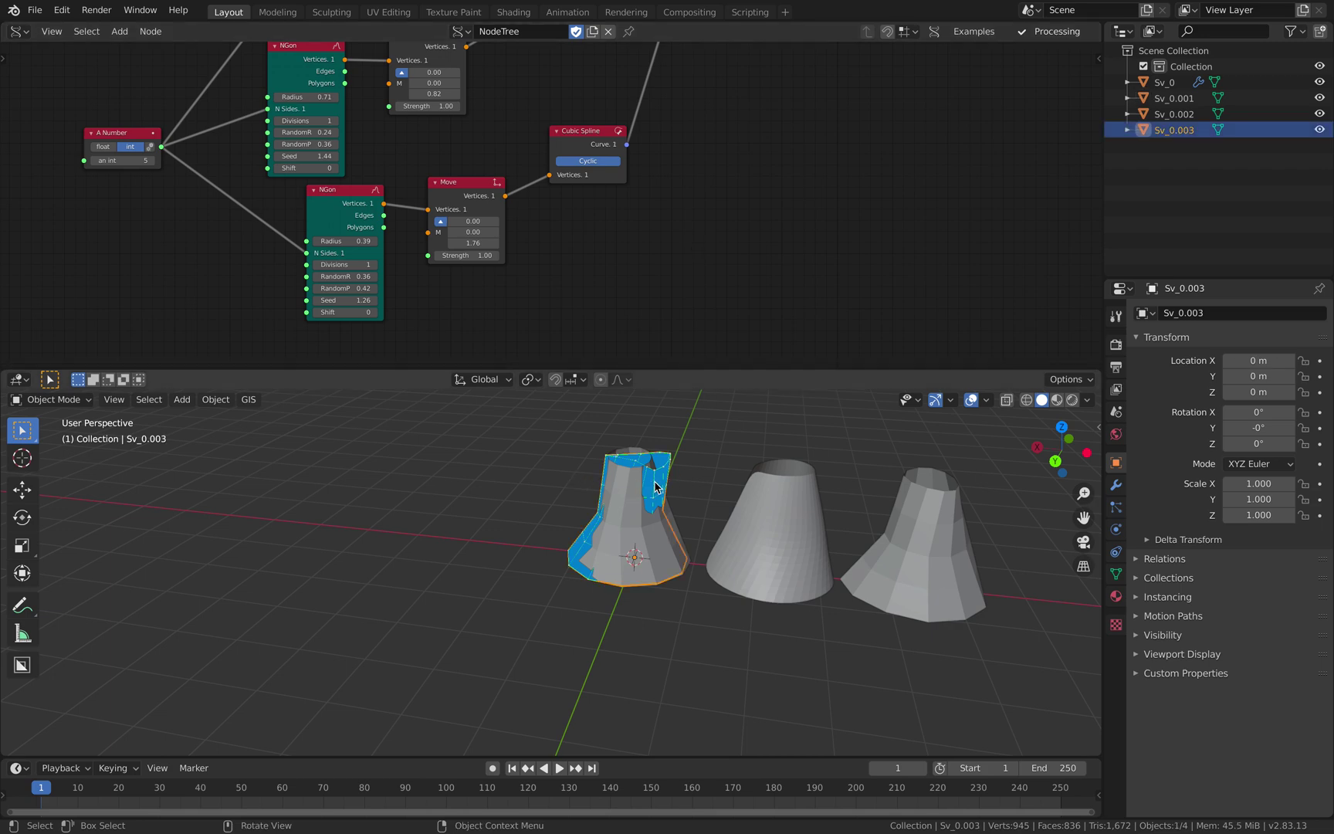
key(g)
click(411, 472)
Step: Move the previously baked mesh, still overlapping the live surface, out beyond the newest baked mesh and deselect everything
click(653, 487)
key(g)
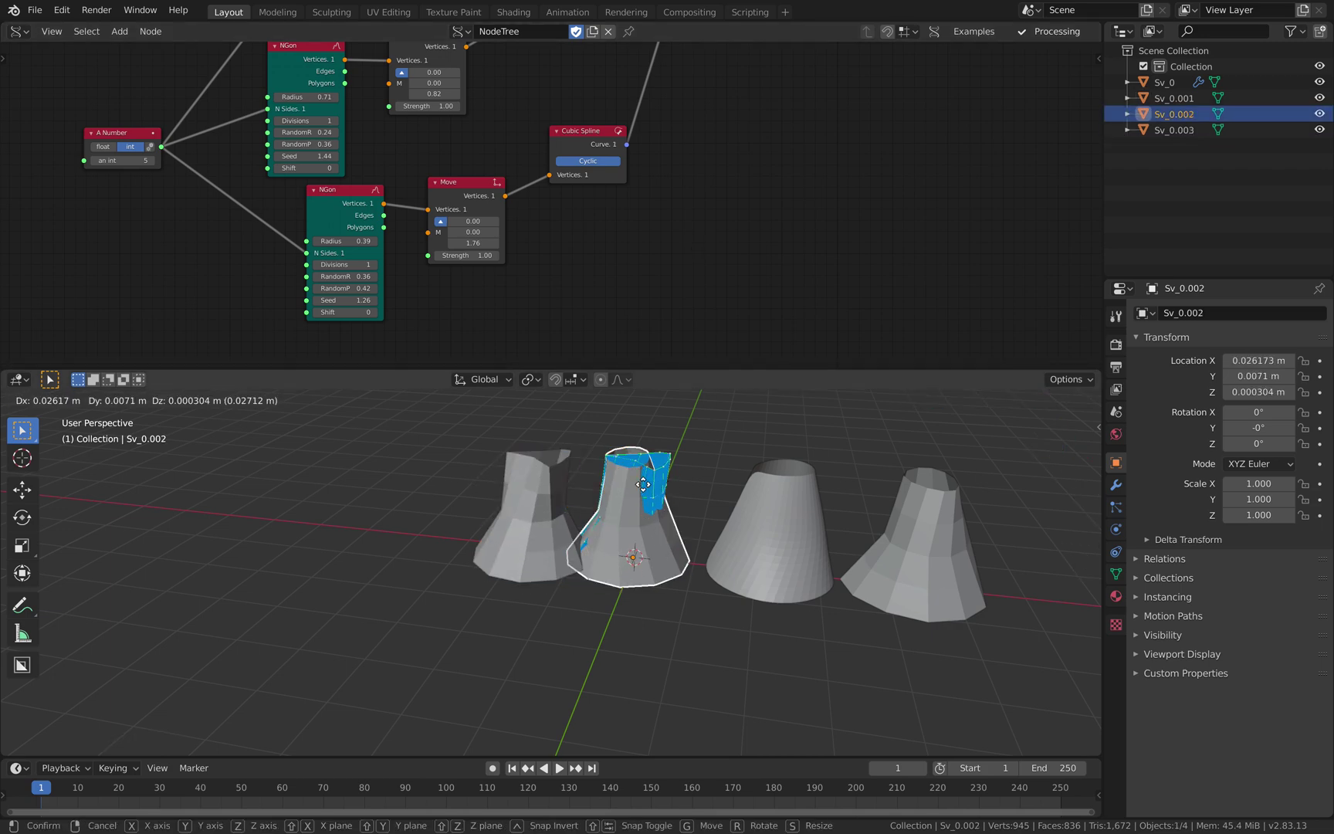
click(430, 482)
click(544, 483)
middle_drag(624, 511, 495, 570)
click(638, 504)
scroll(667, 259, down, 3)
middle_drag(650, 209, 680, 298)
scroll(756, 202, down, 2)
middle_drag(757, 202, 623, 247)
middle_drag(845, 163, 745, 328)
scroll(739, 321, down, 1)
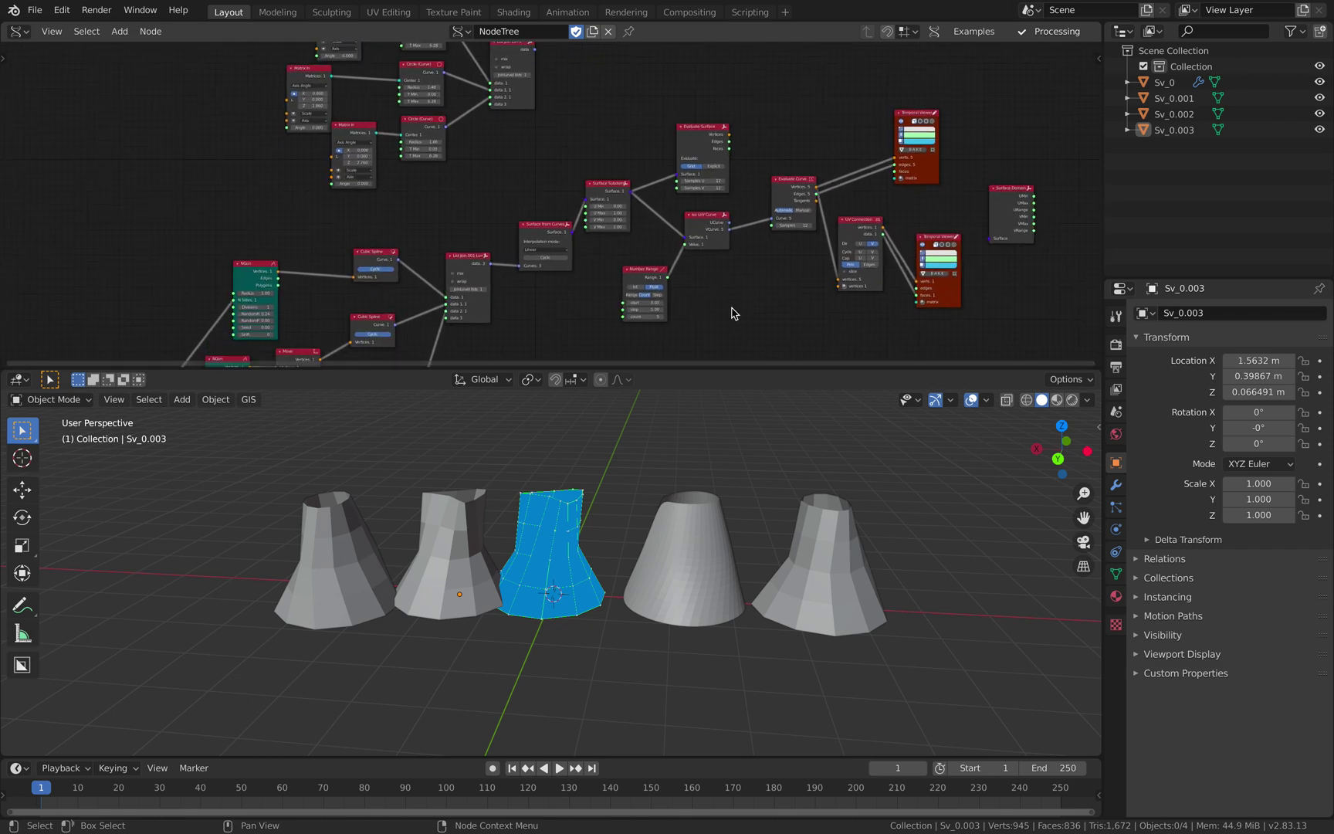